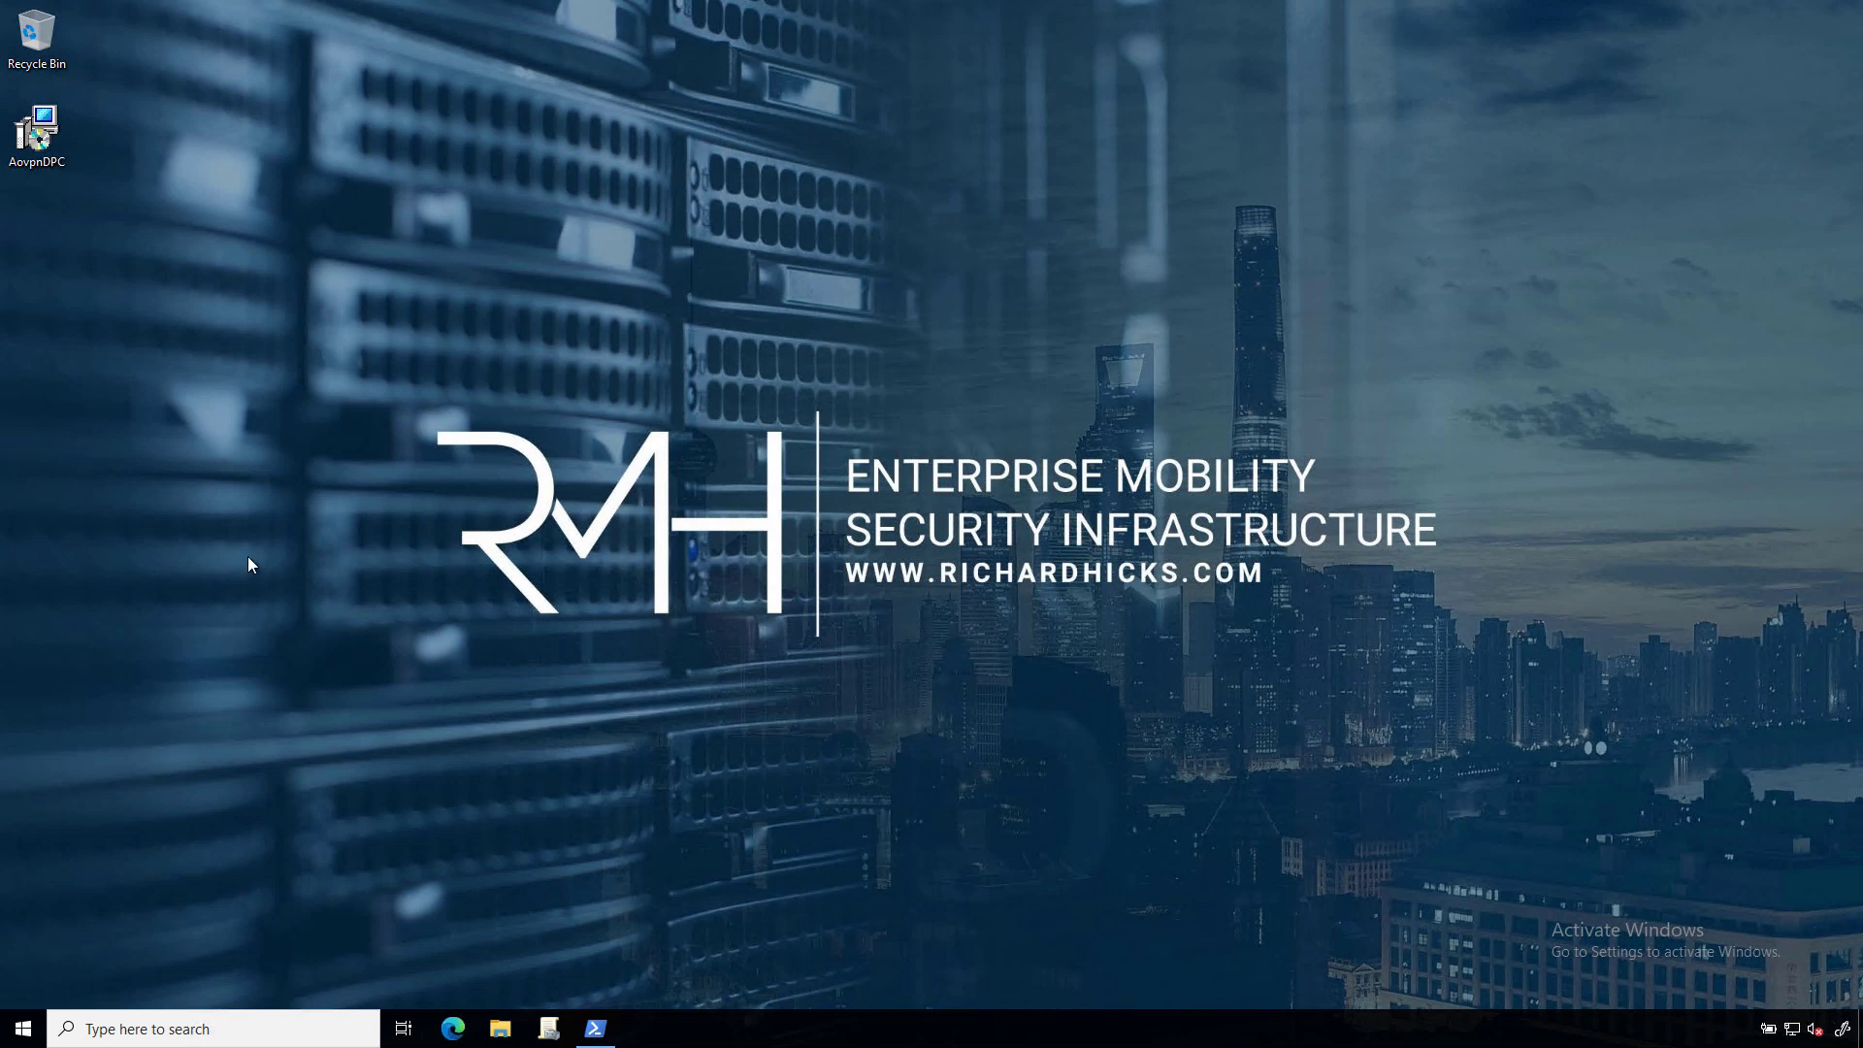
# Step: From the Desktop folder, run msiexec /a AovpnDPC.msi /qb to extract the files into a DPC folder
pyautogui.click(39, 150)
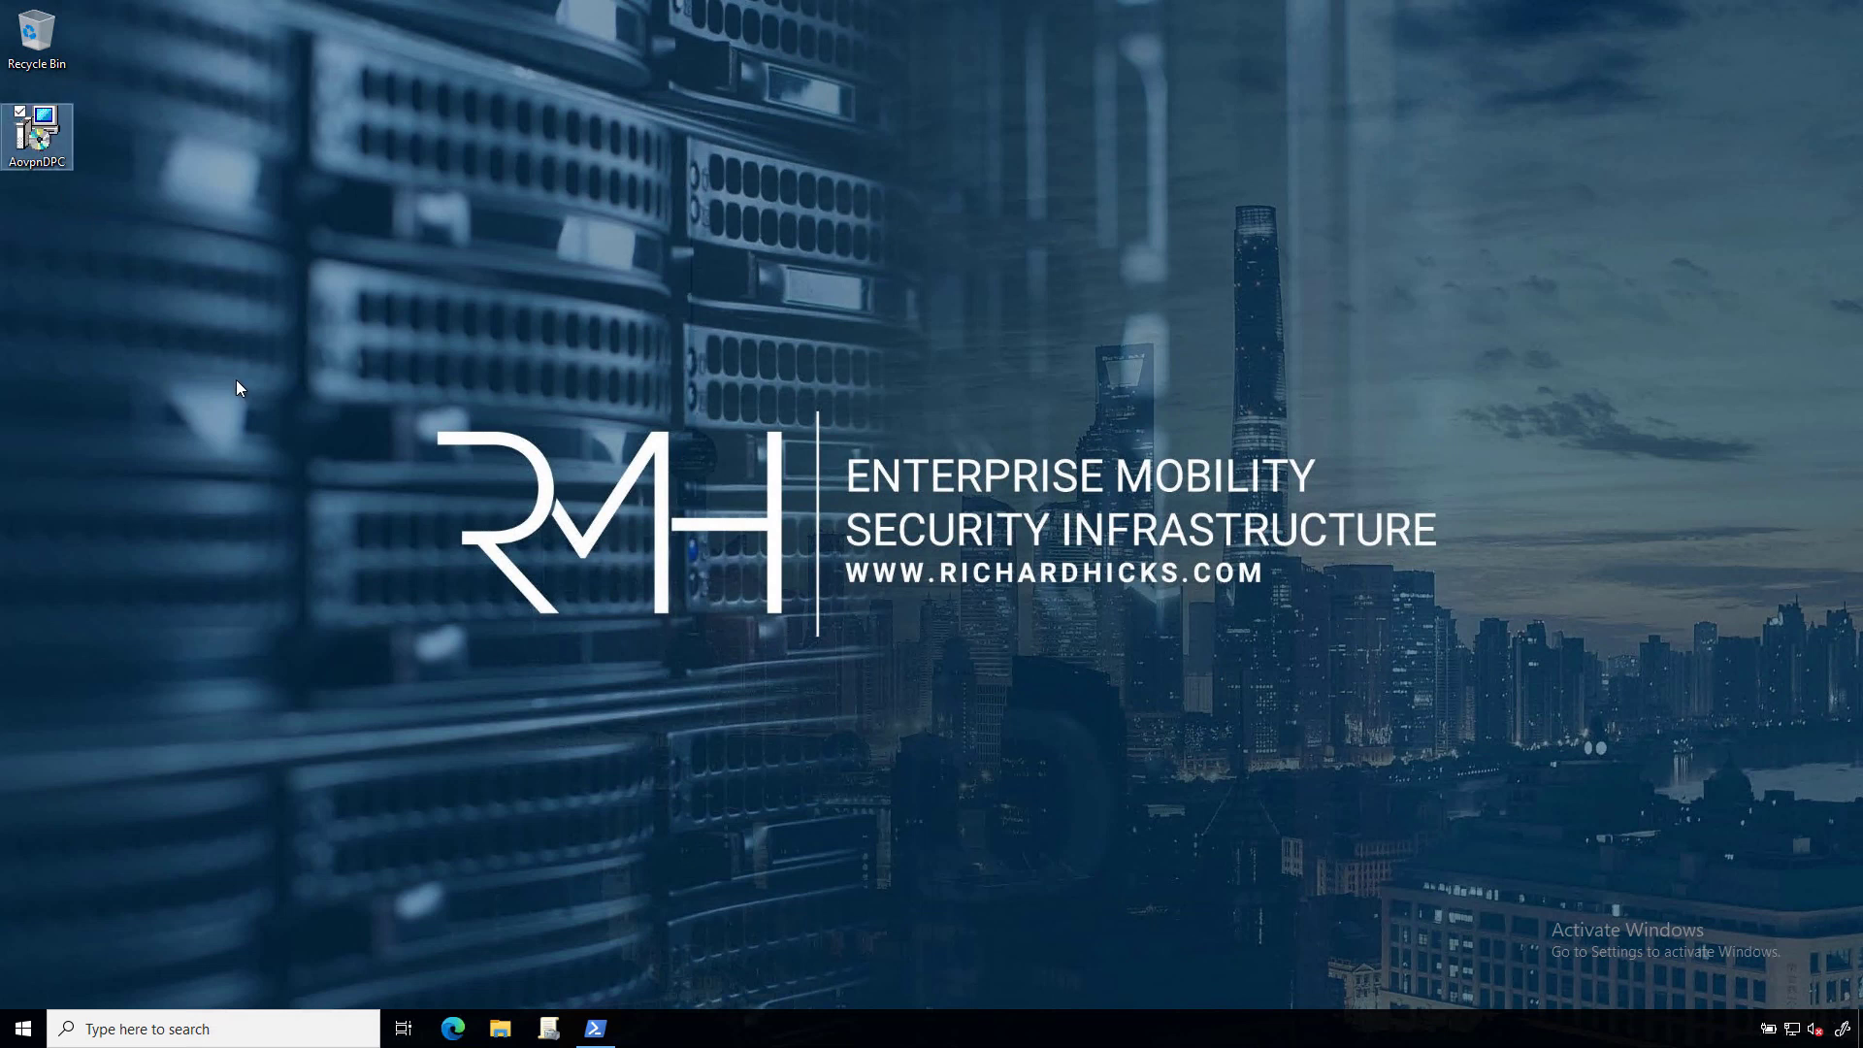
pyautogui.click(311, 659)
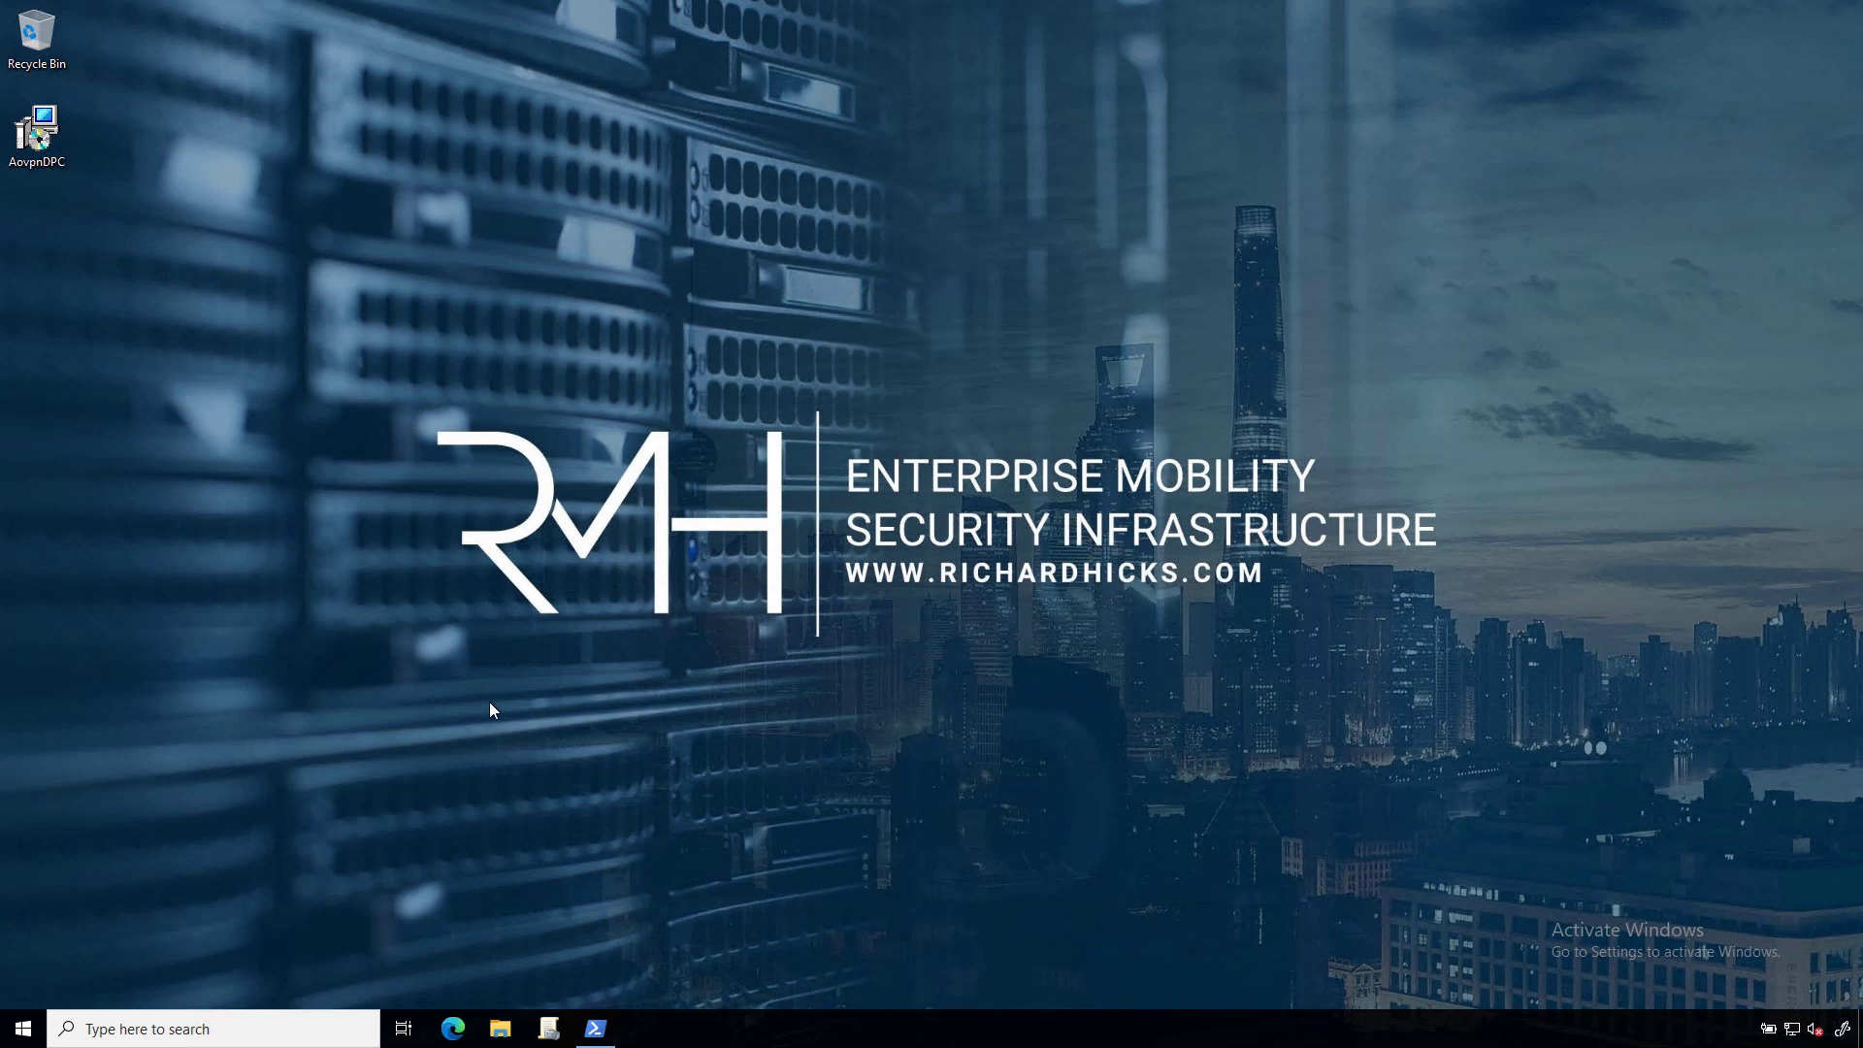
pyautogui.click(594, 1028)
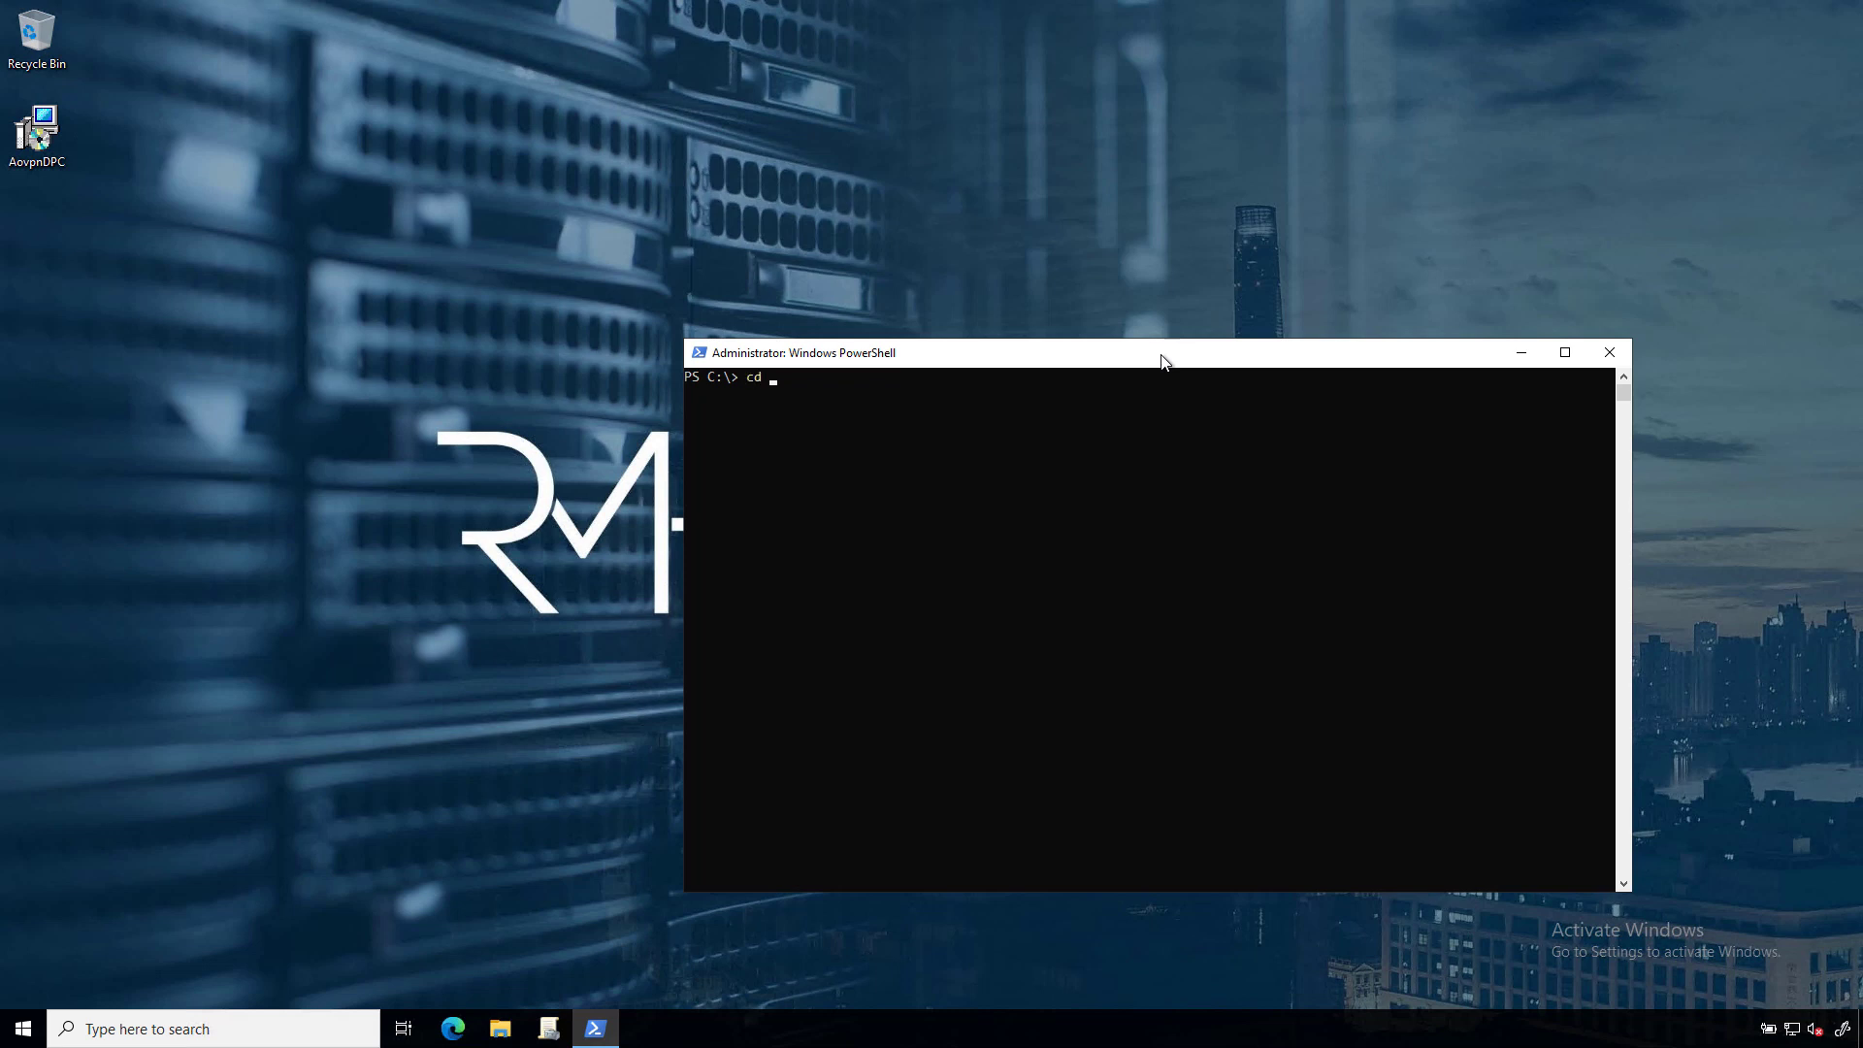
pyautogui.write('C:\\Users\\rhicks\\Desktop\\')
pyautogui.press('Return')
pyautogui.rightClick(1158, 532)
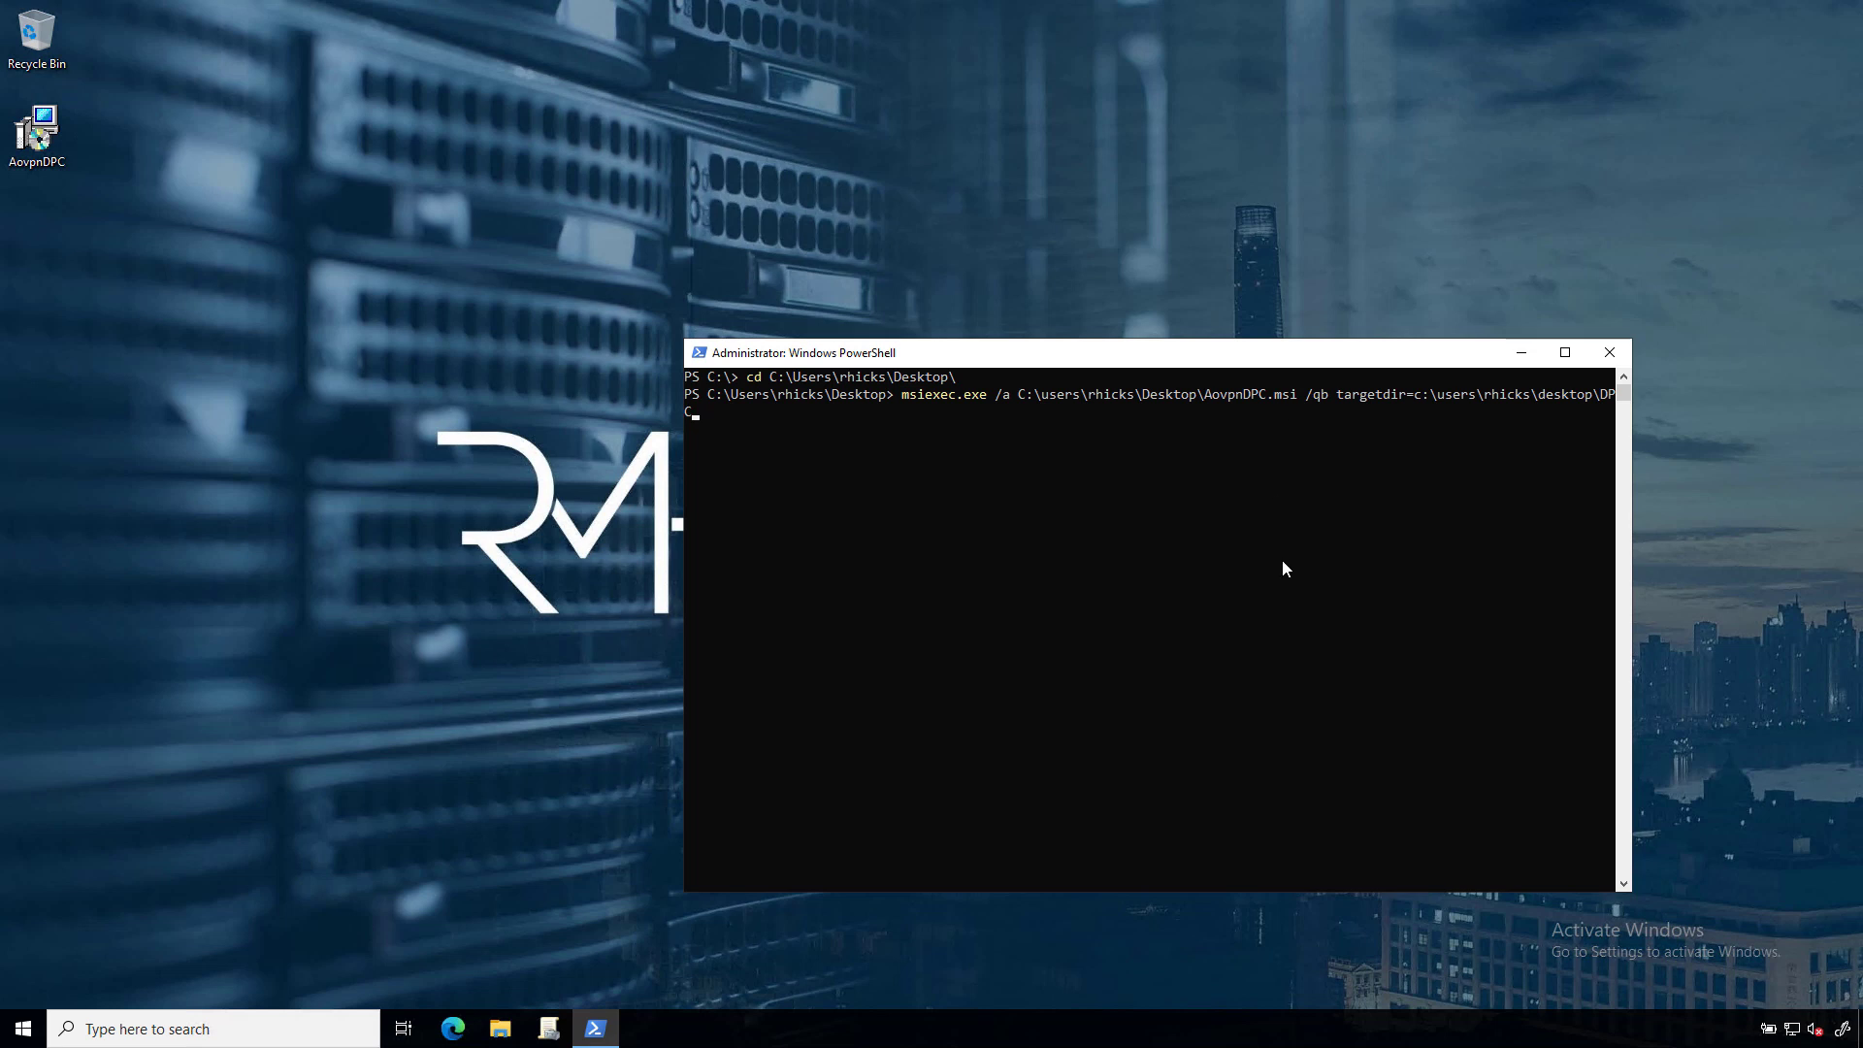
pyautogui.press('Return')
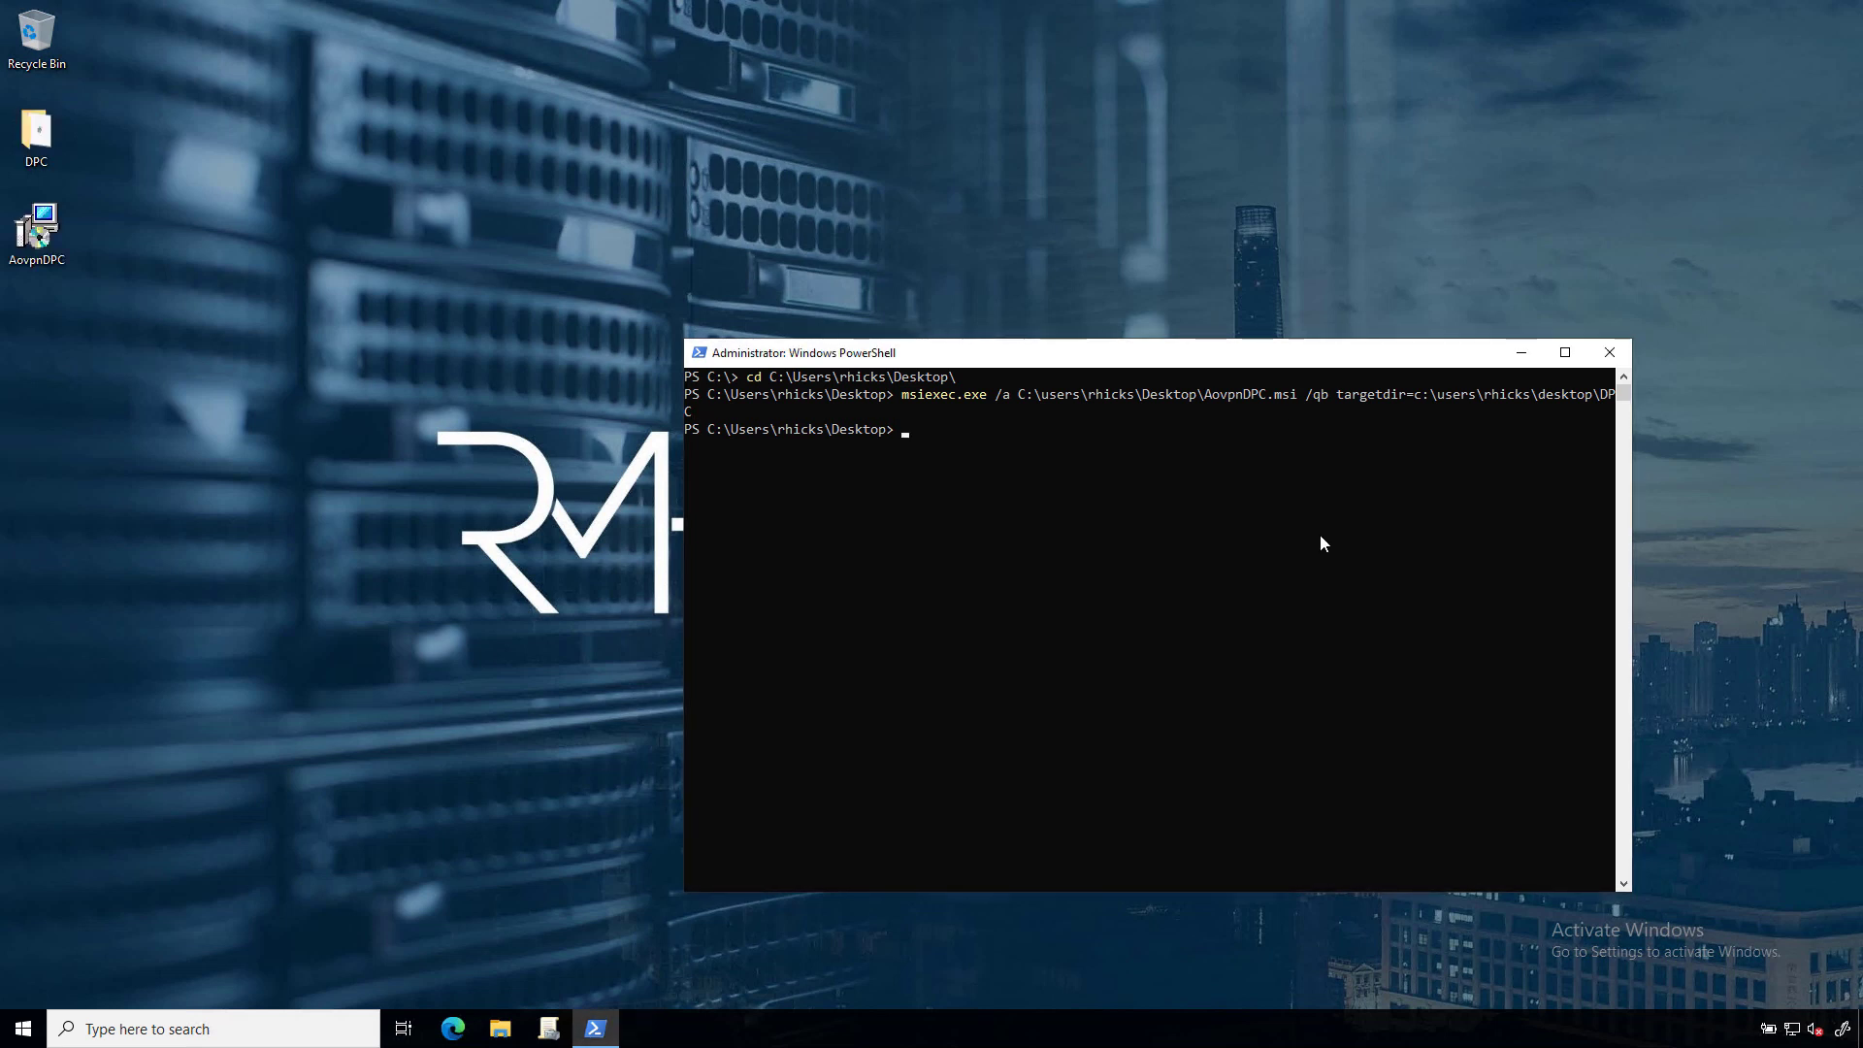
pyautogui.click(1519, 353)
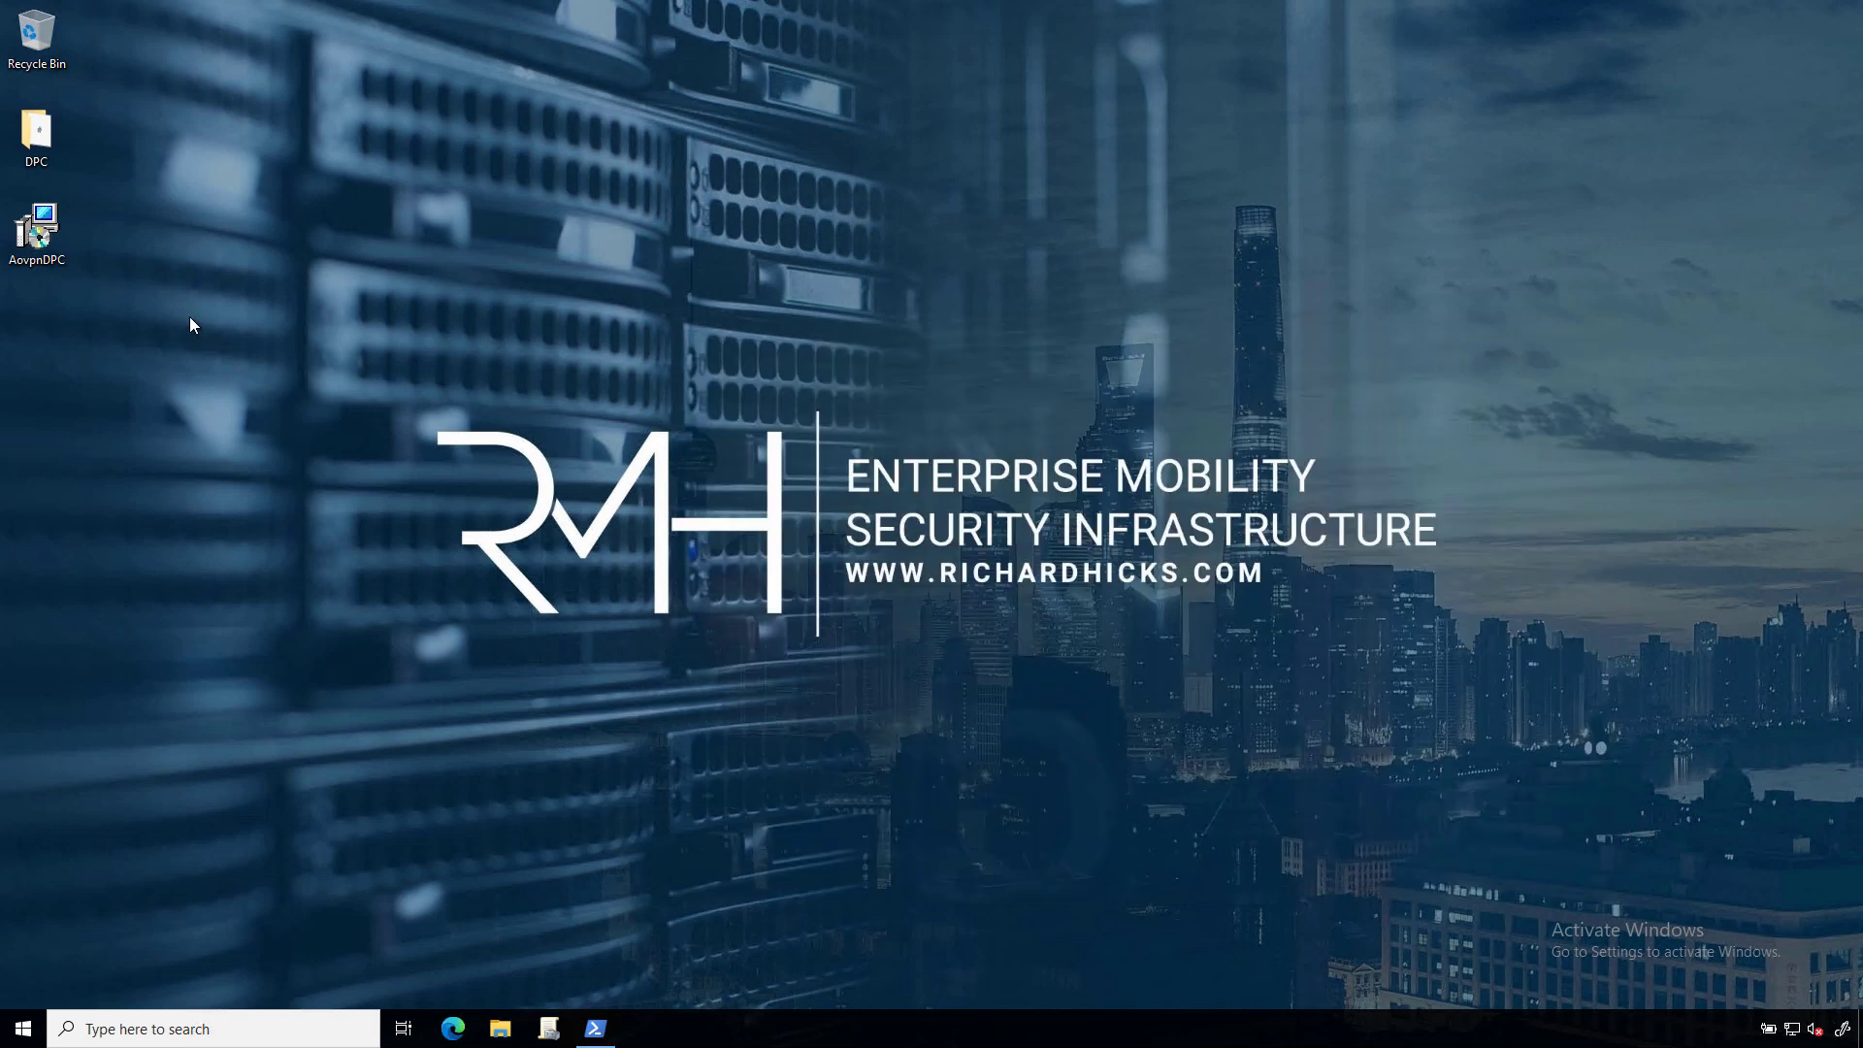
# Step: Browse to DPC > PowerON Platforms > AOVPN Dynamic Profile Configurator > ADMX
pyautogui.doubleClick(53, 142)
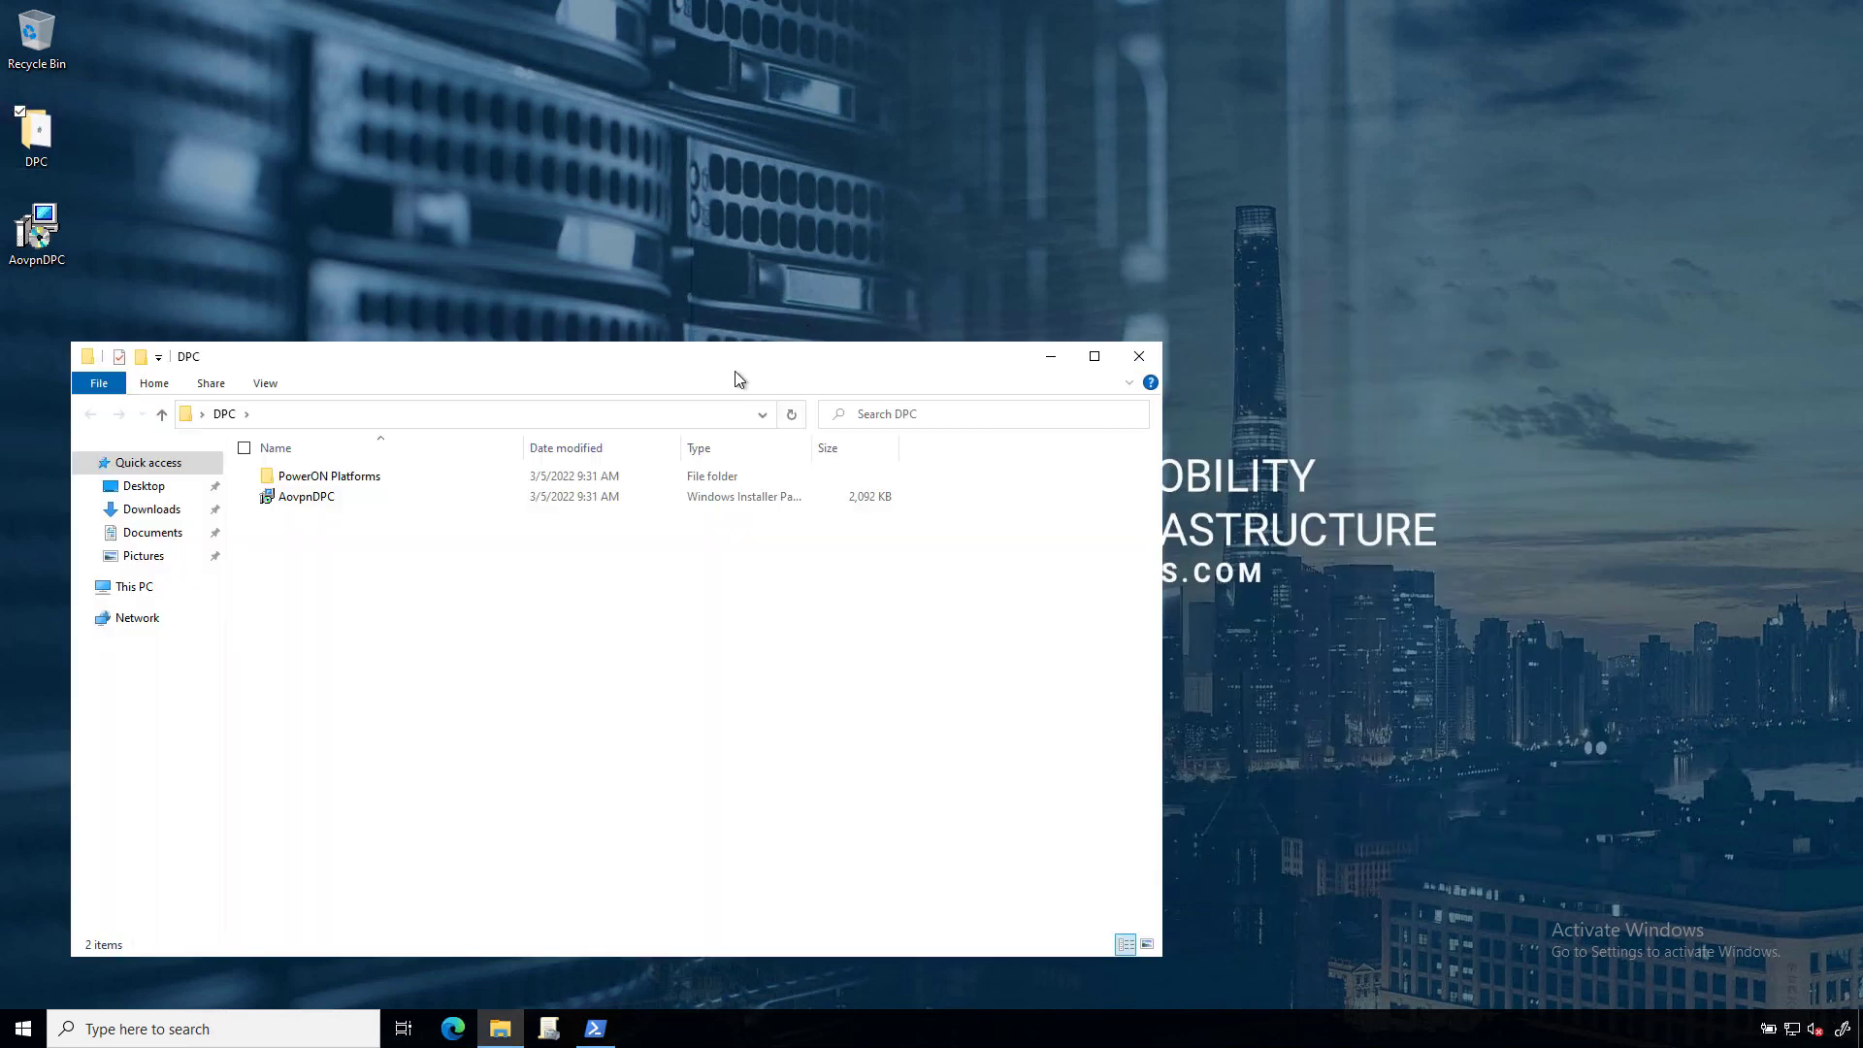
pyautogui.click(362, 484)
pyautogui.doubleClick(362, 478)
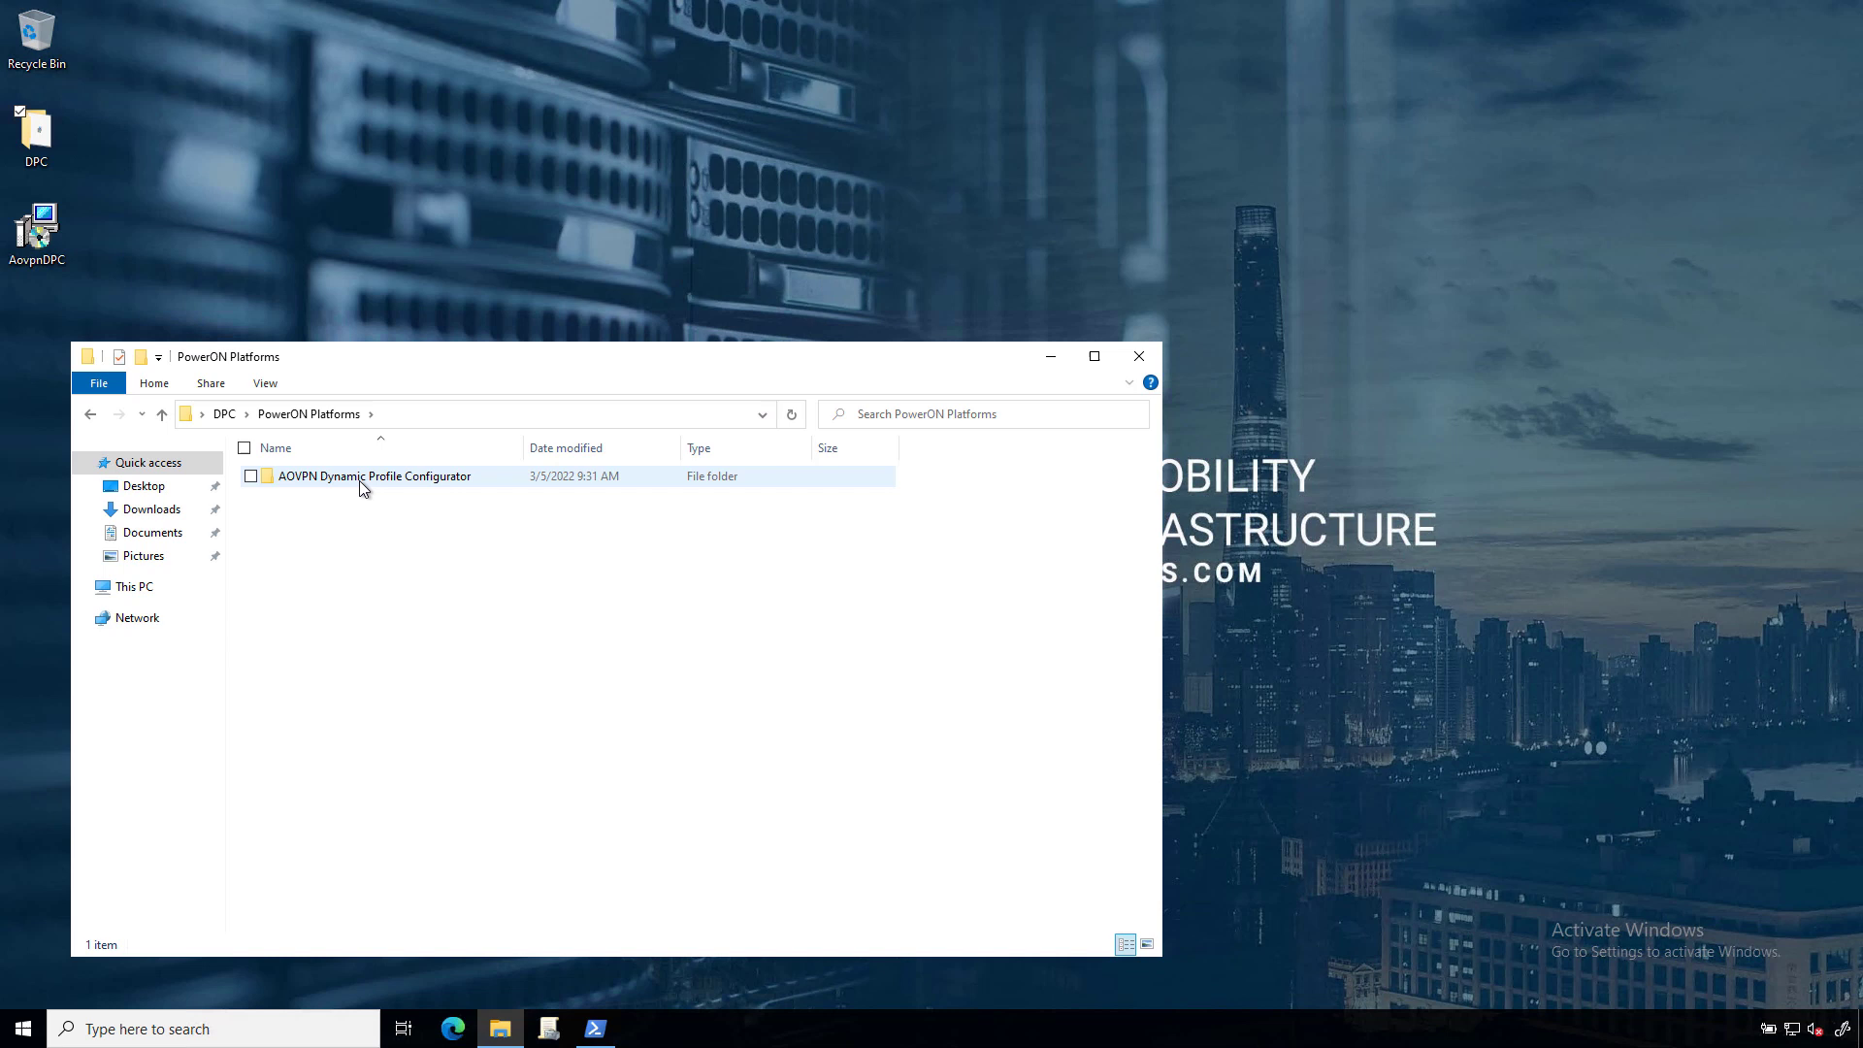
pyautogui.doubleClick(360, 480)
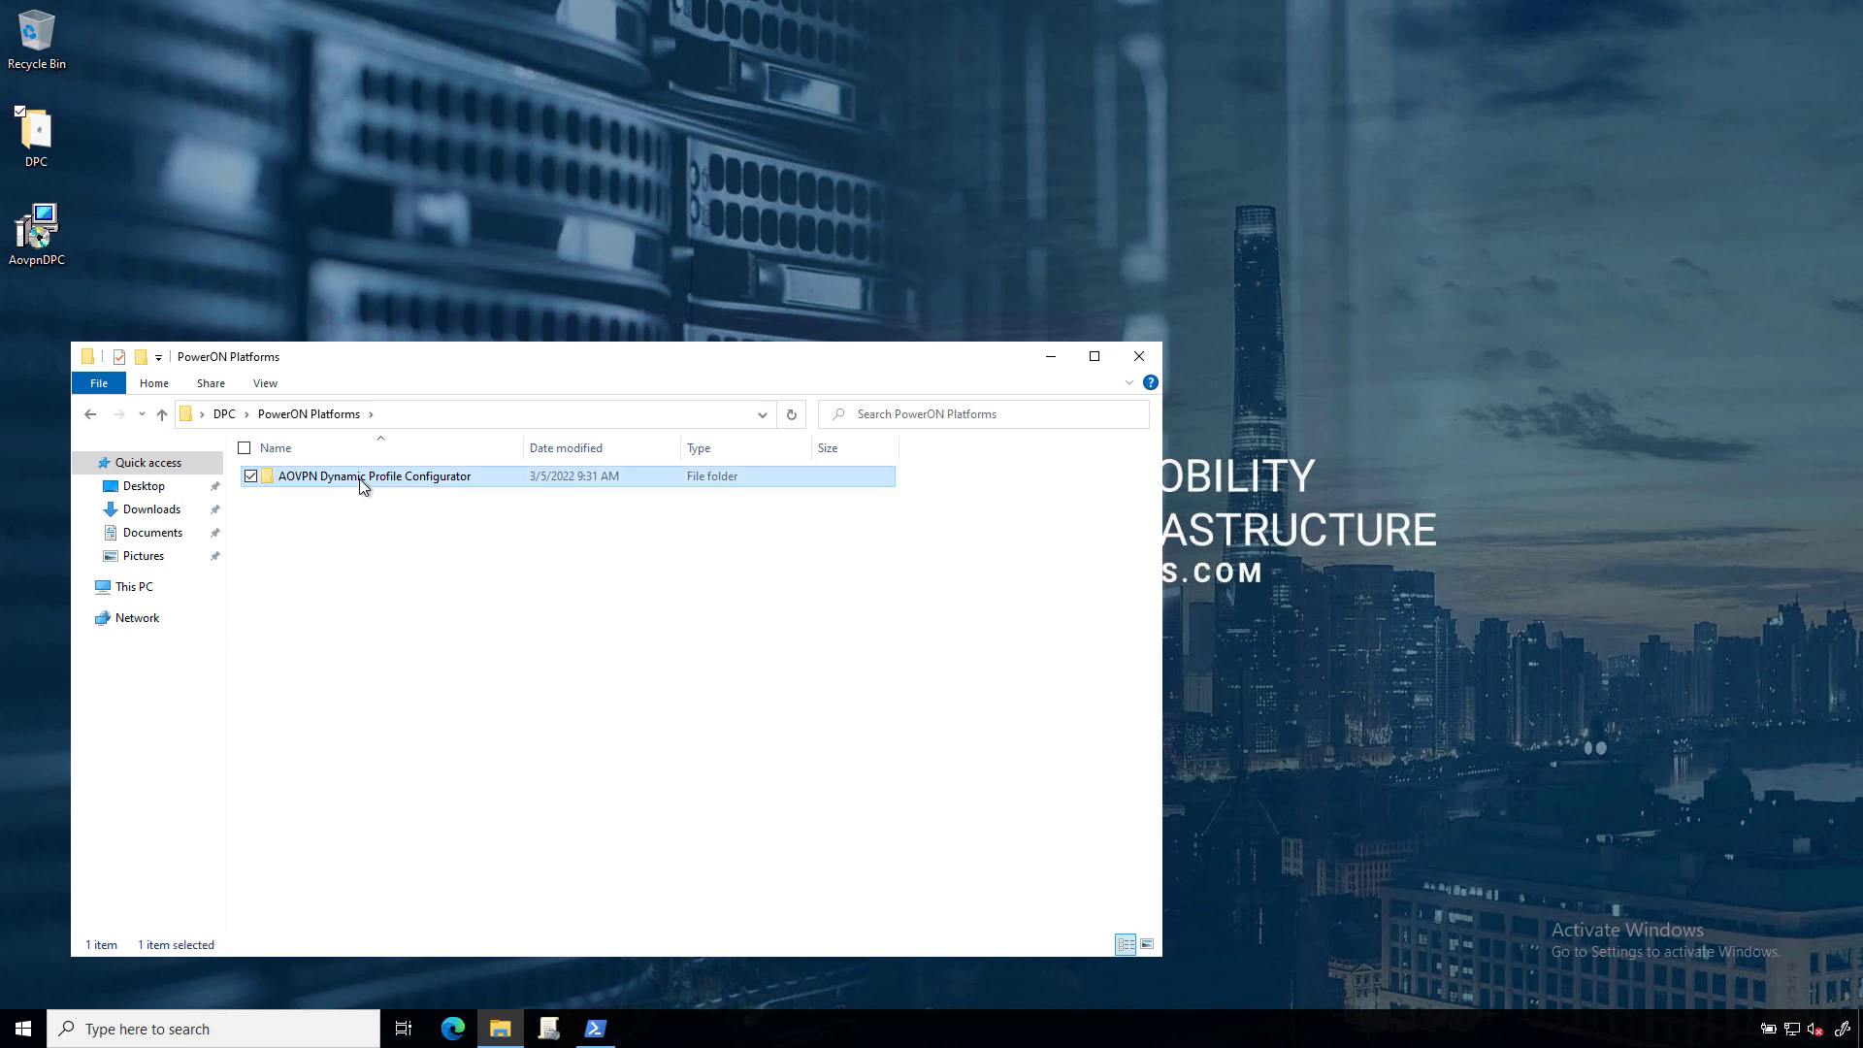
pyautogui.click(306, 475)
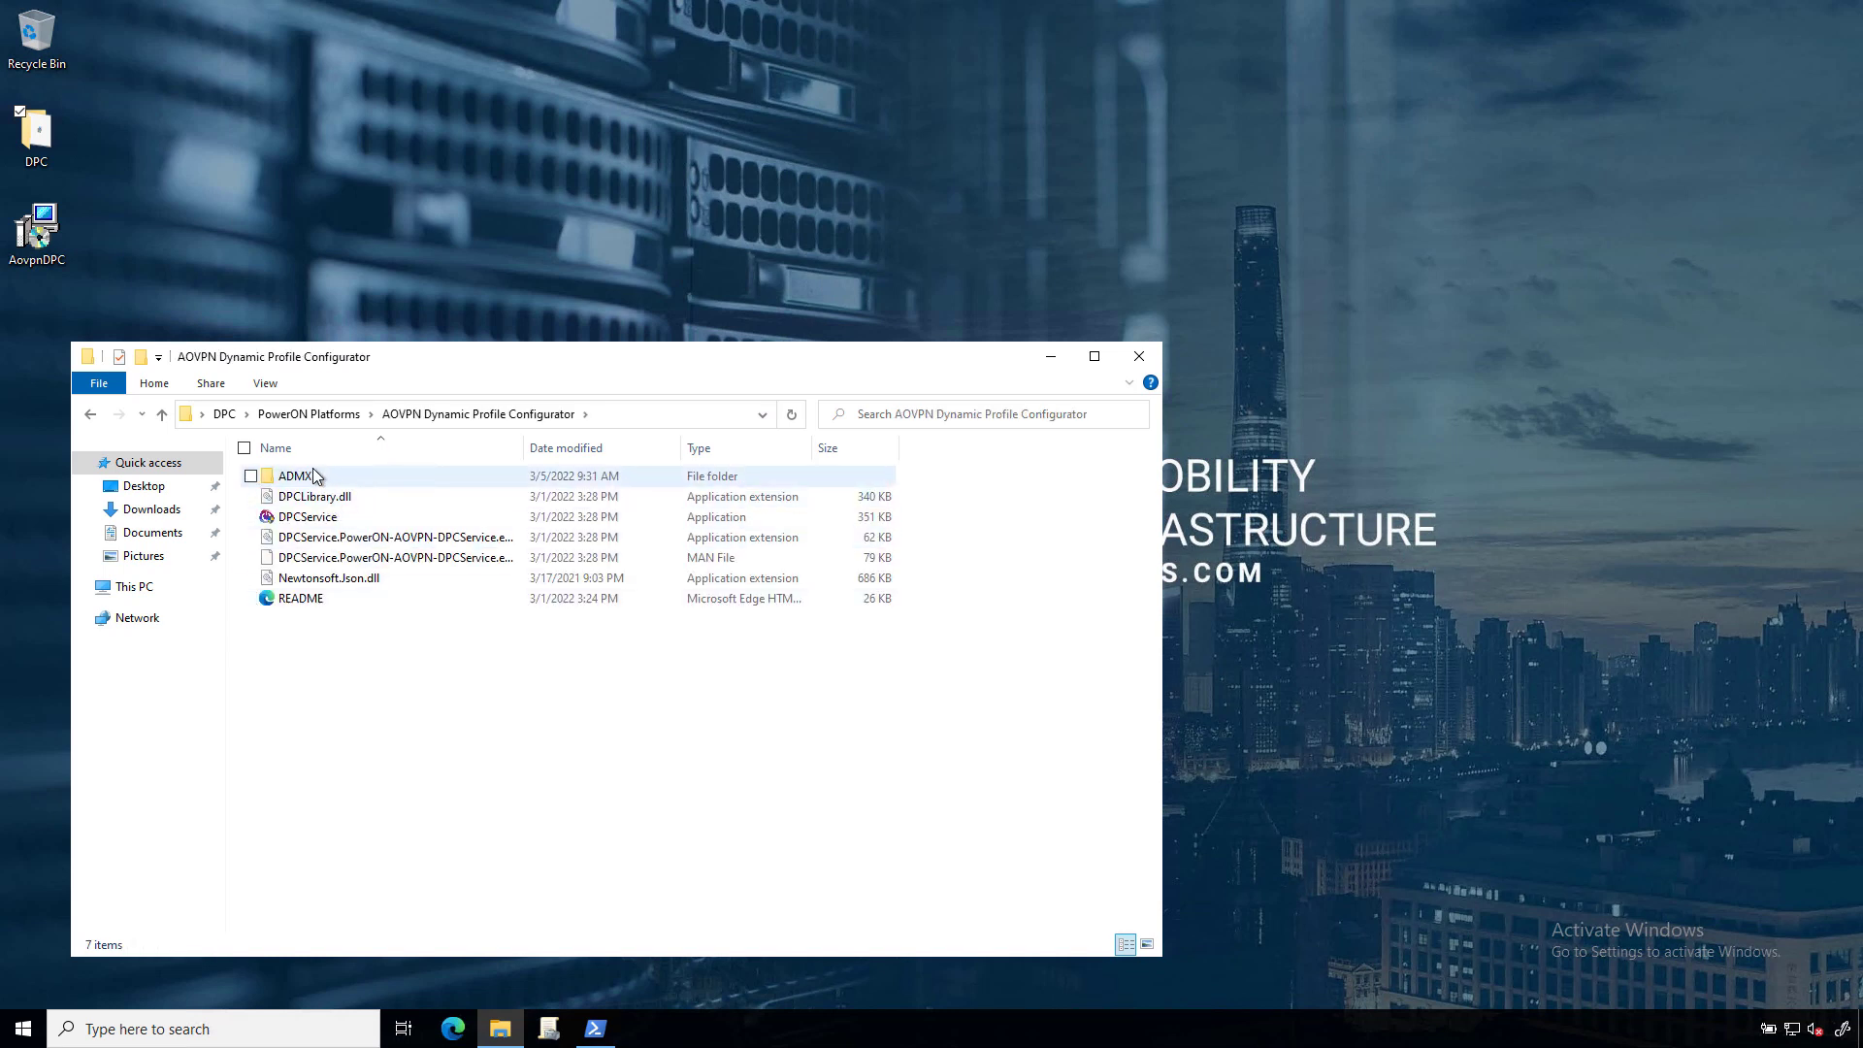
pyautogui.doubleClick(305, 475)
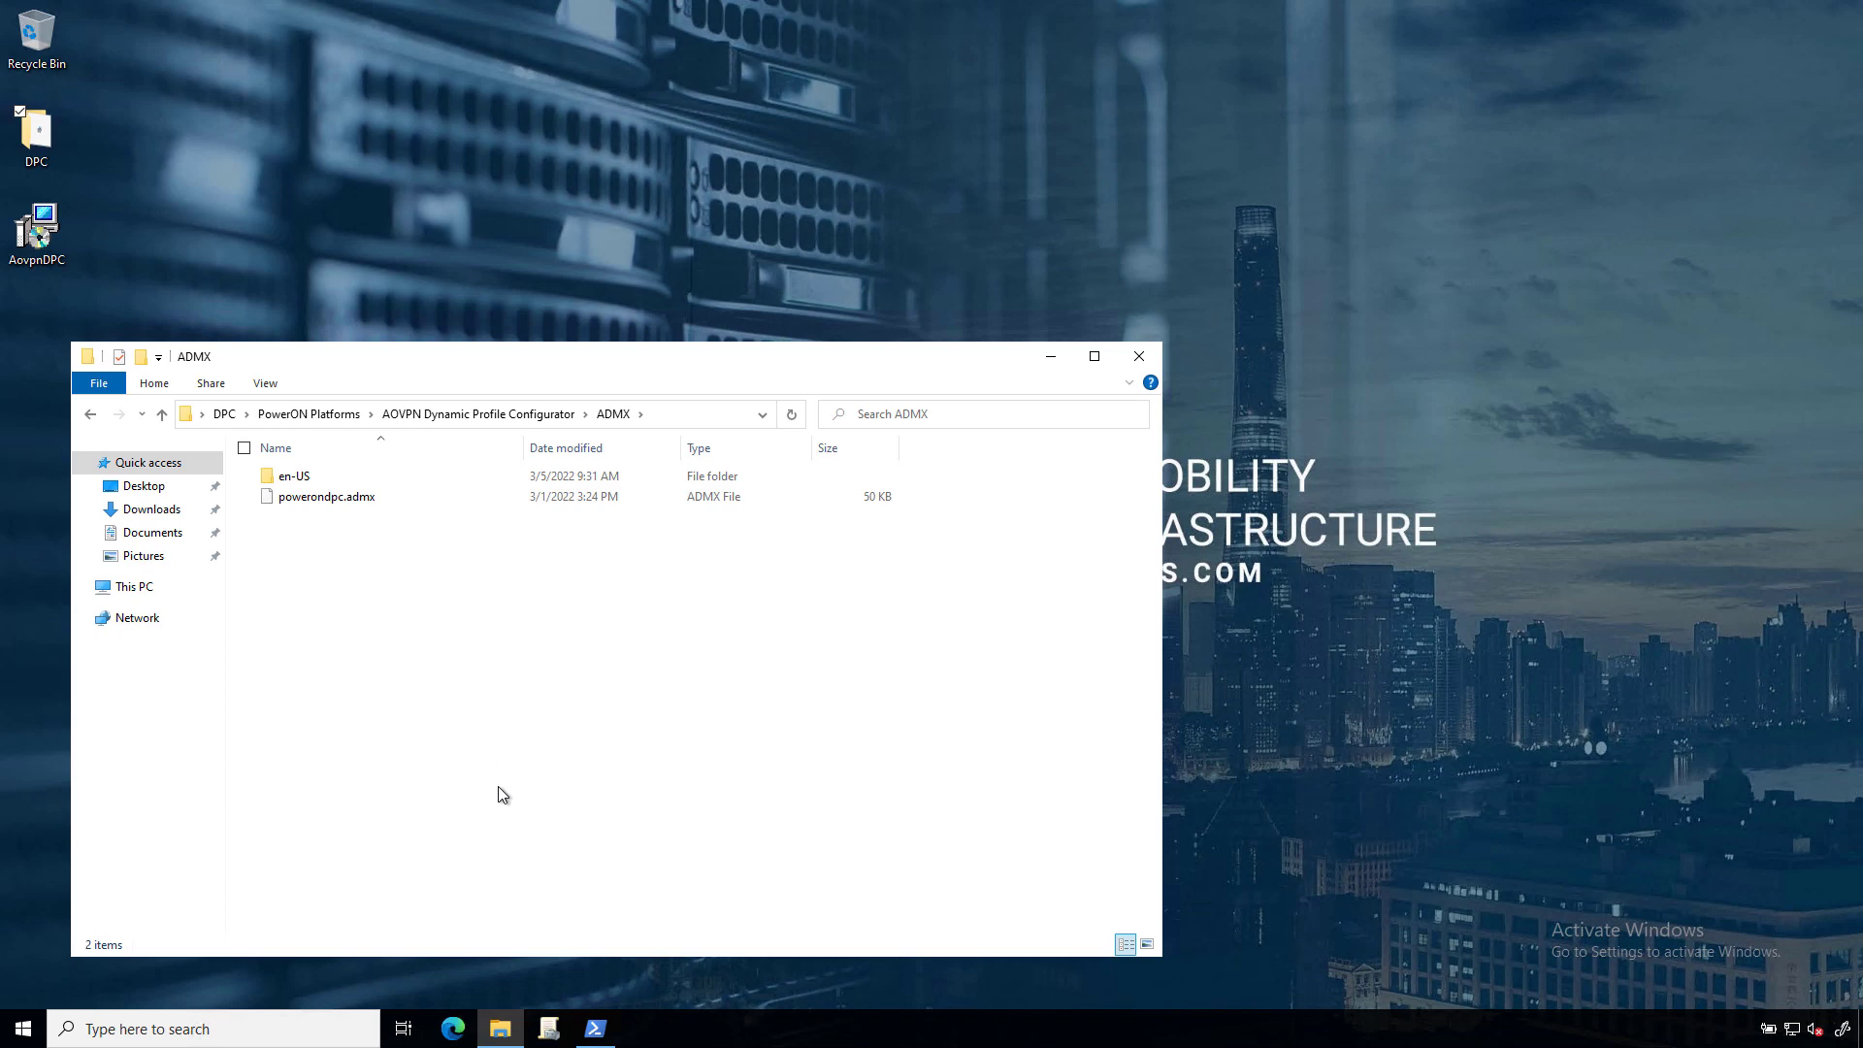
# Step: Open a second Explorer window at \\dc1\sysvol\lab.richardhicks.net\Policies\PolicyDefinitions beside the ADMX folder
pyautogui.rightClick(499, 1031)
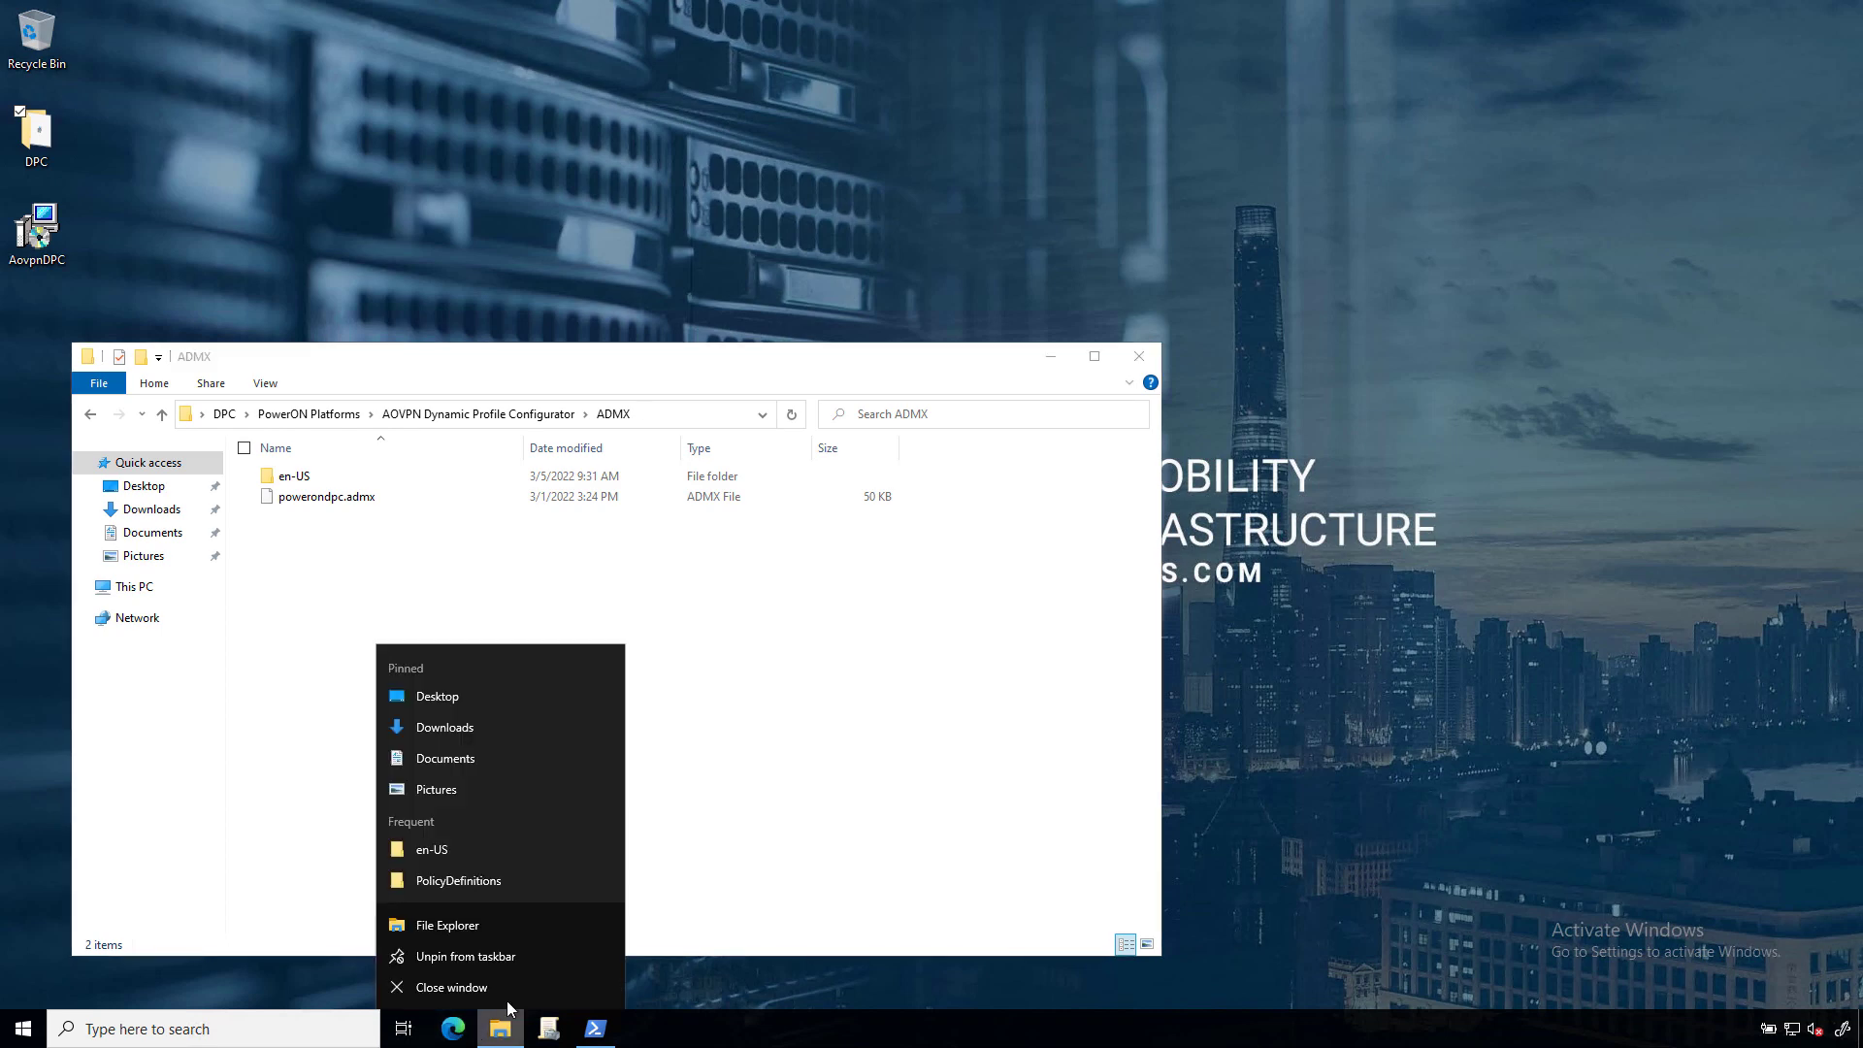
pyautogui.click(467, 932)
pyautogui.moveTo(991, 383); pyautogui.dragTo(1572, 79)
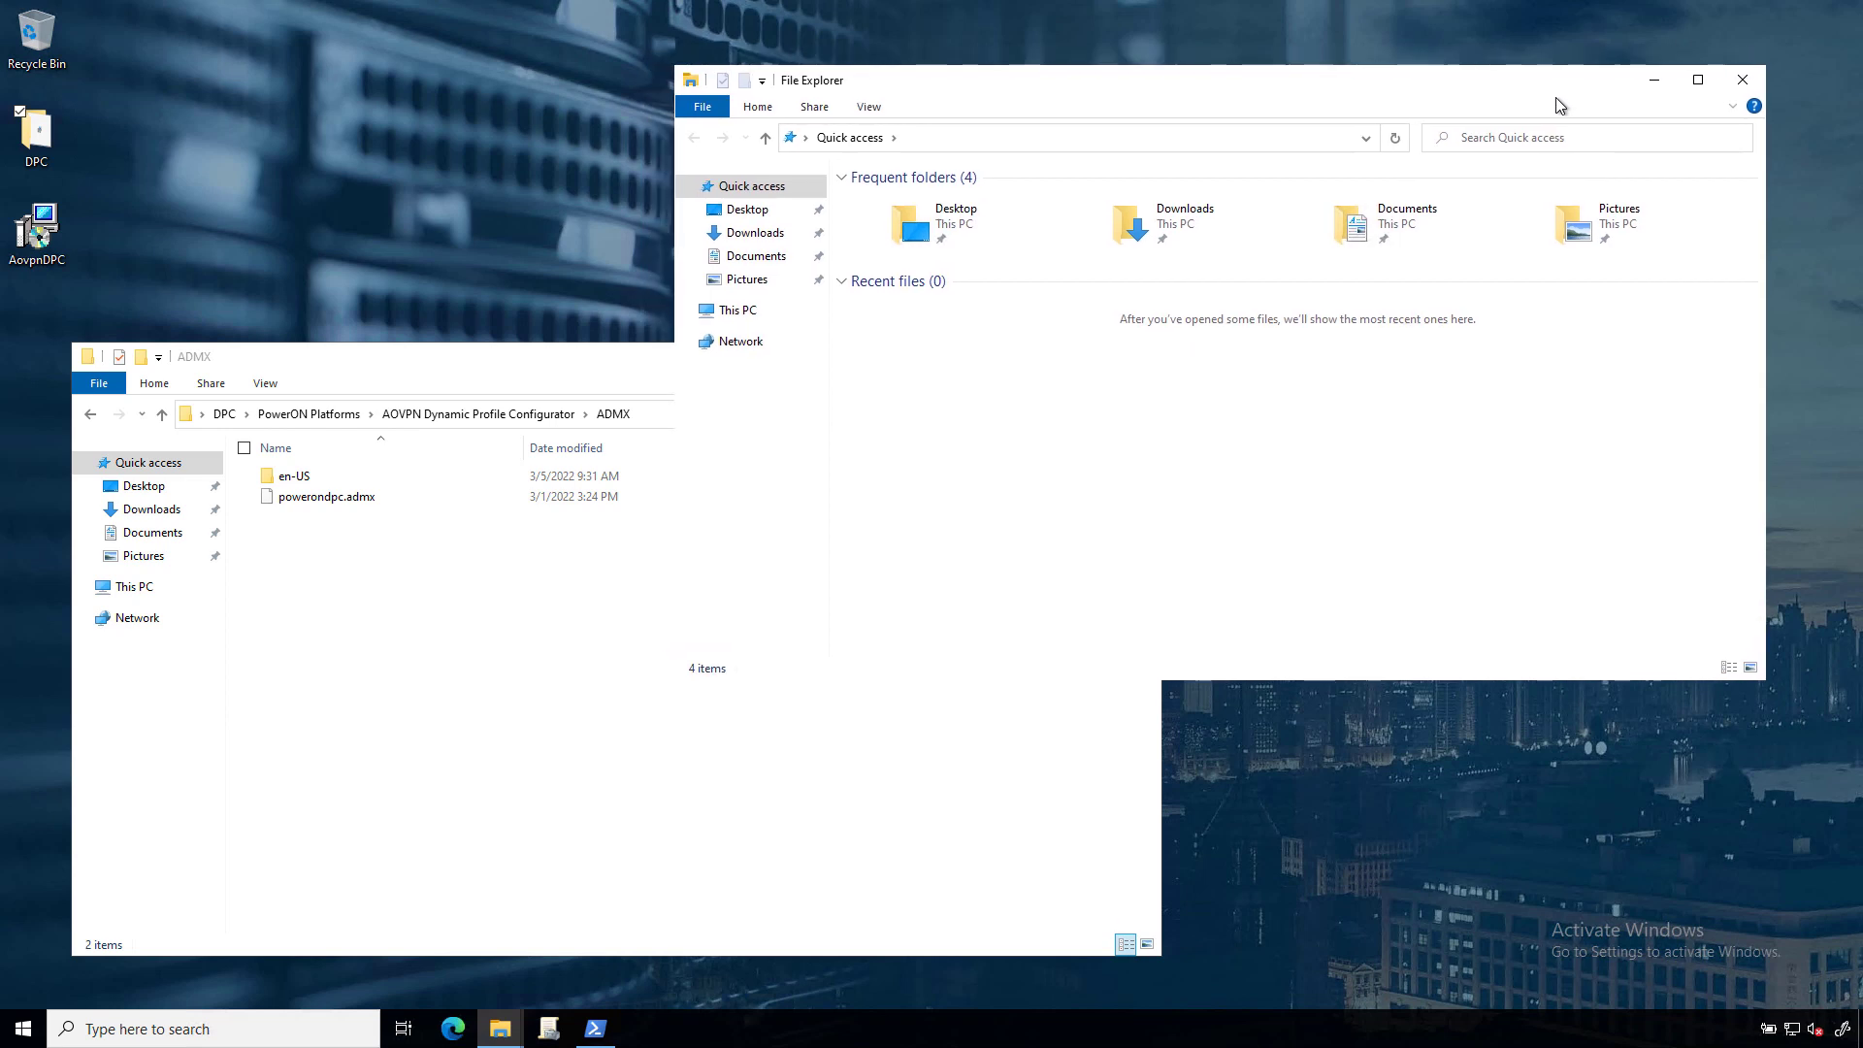
pyautogui.hotkey('alt', 'd')
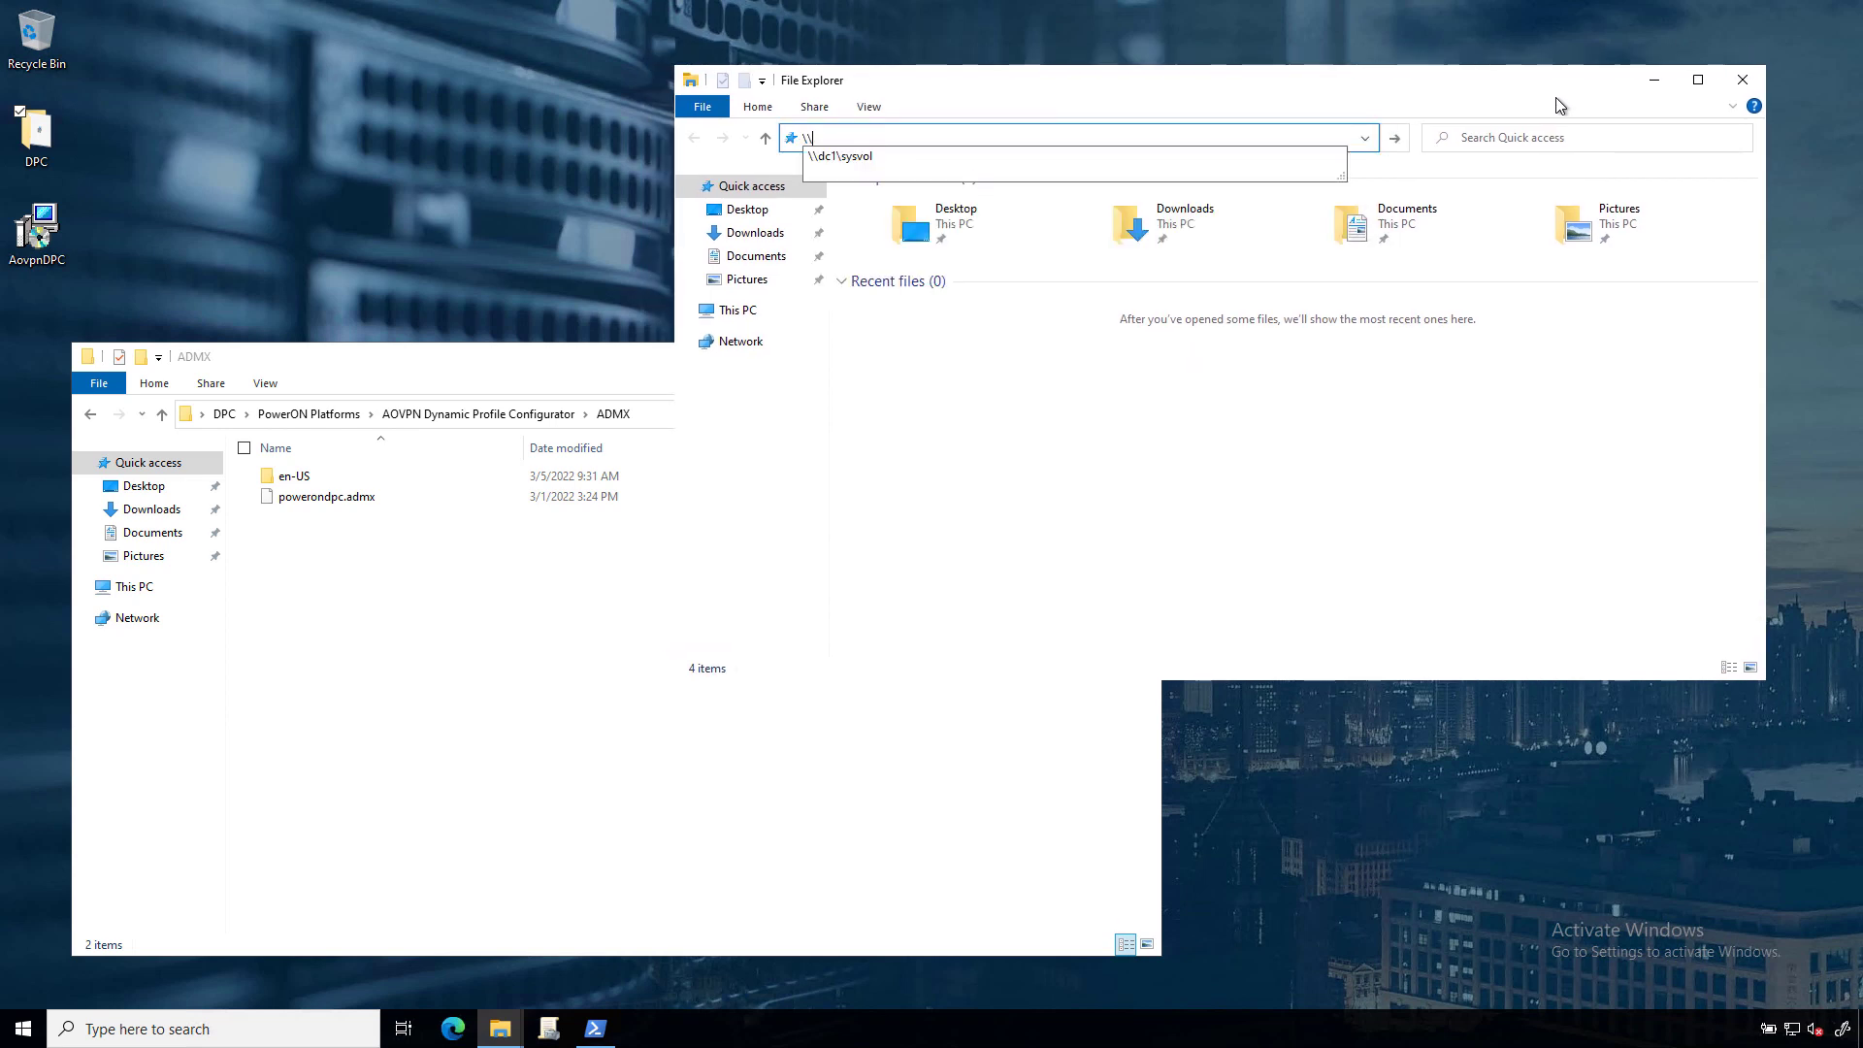
pyautogui.write('\\\\dc')
pyautogui.press('Down')
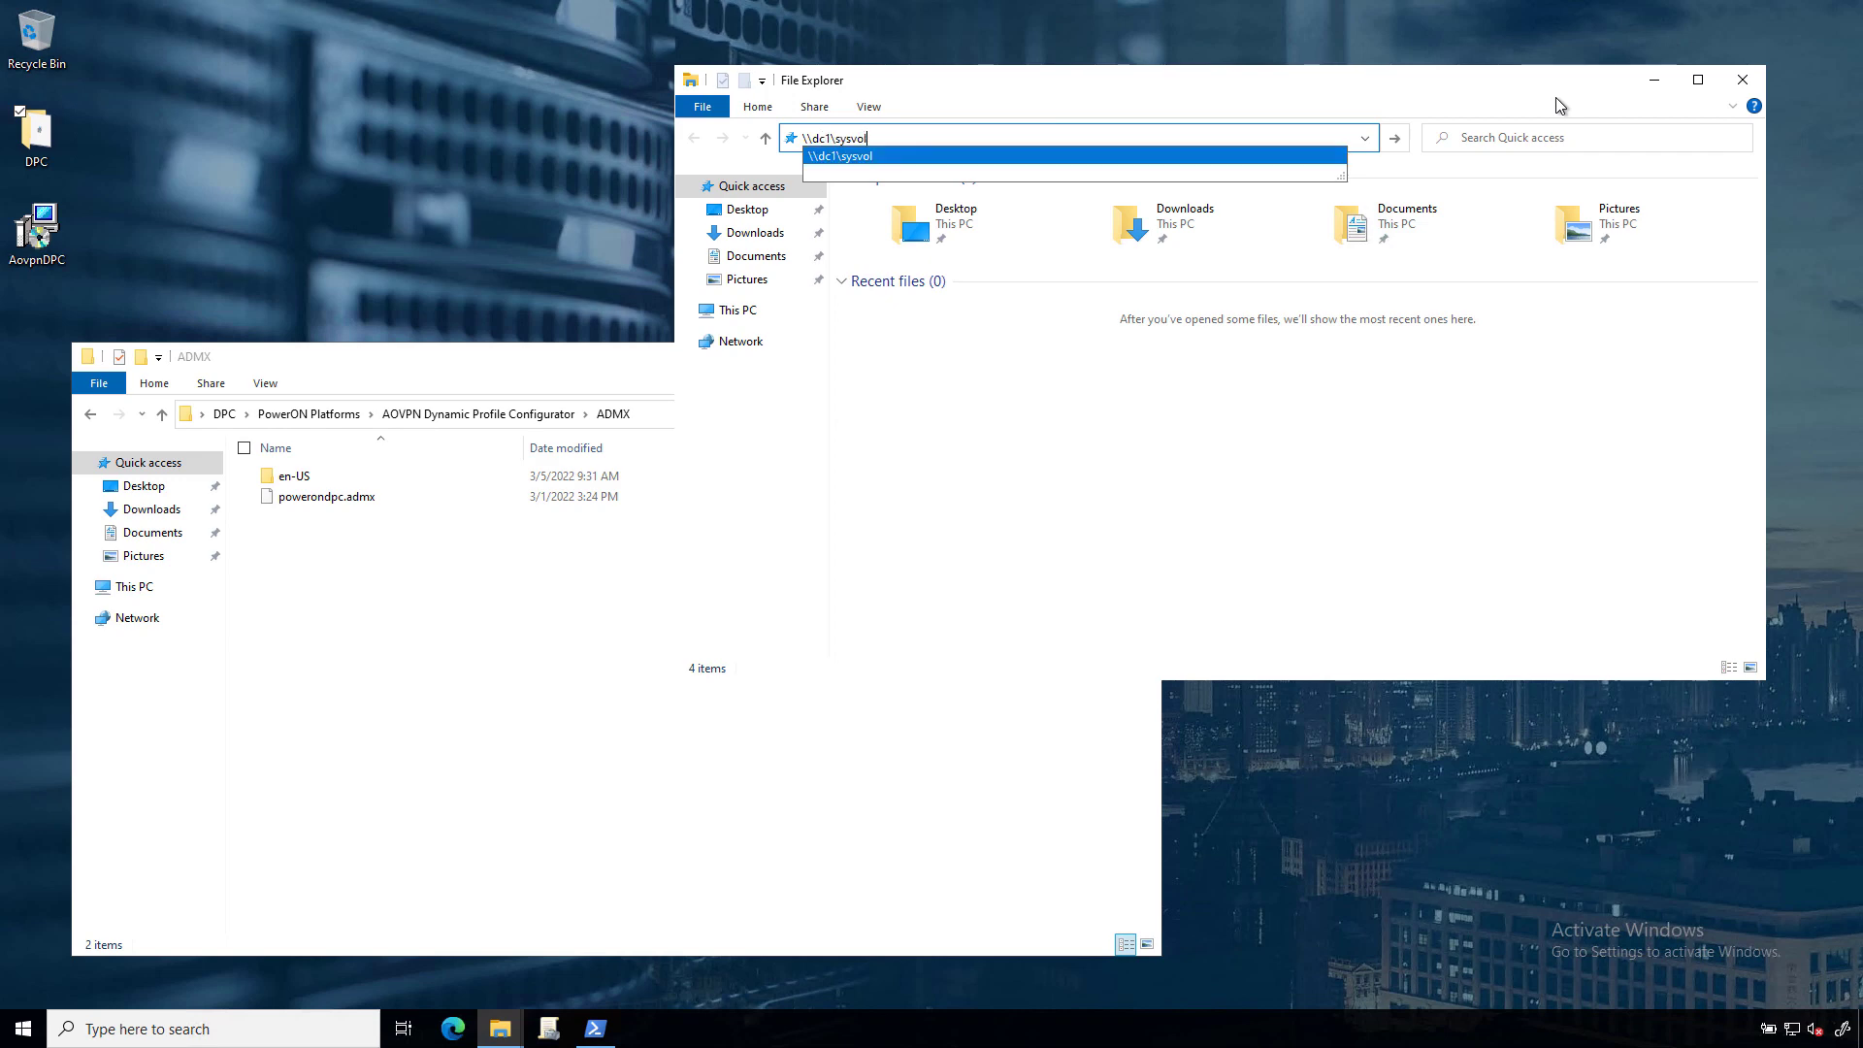
pyautogui.press('Return')
pyautogui.doubleClick(977, 199)
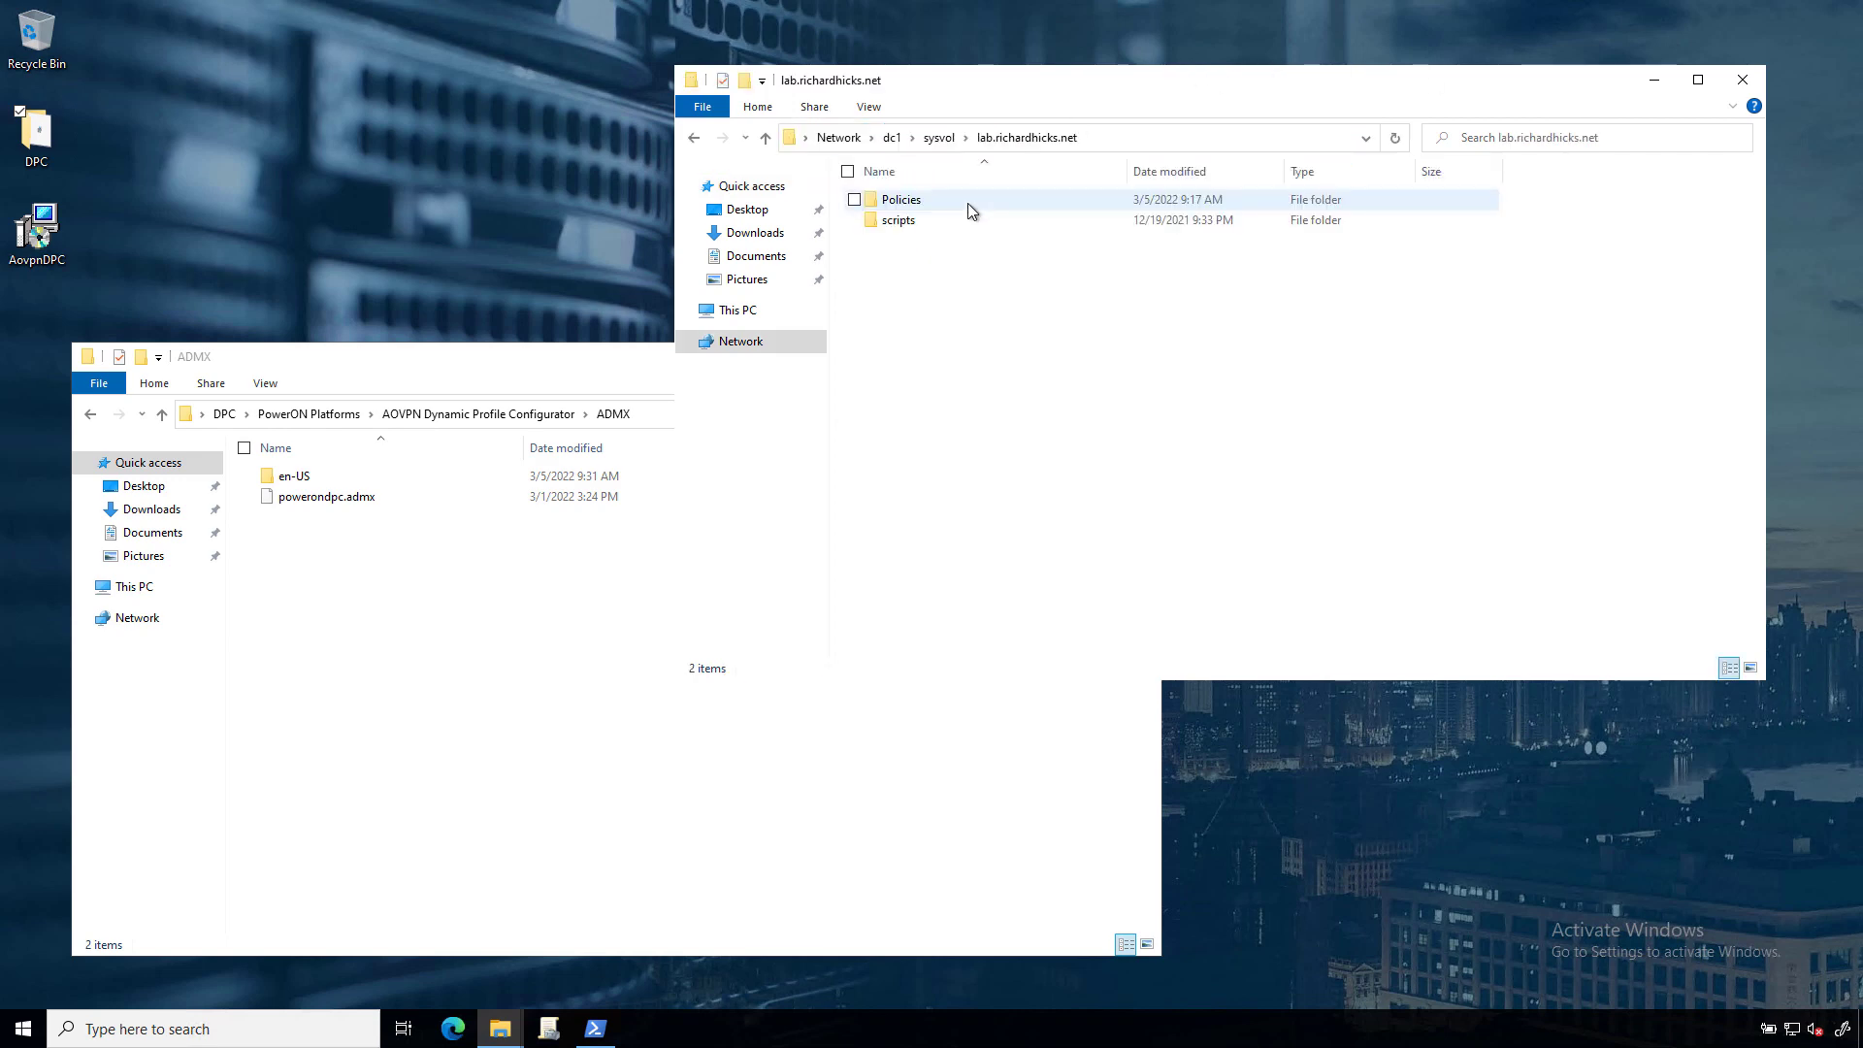
pyautogui.doubleClick(927, 203)
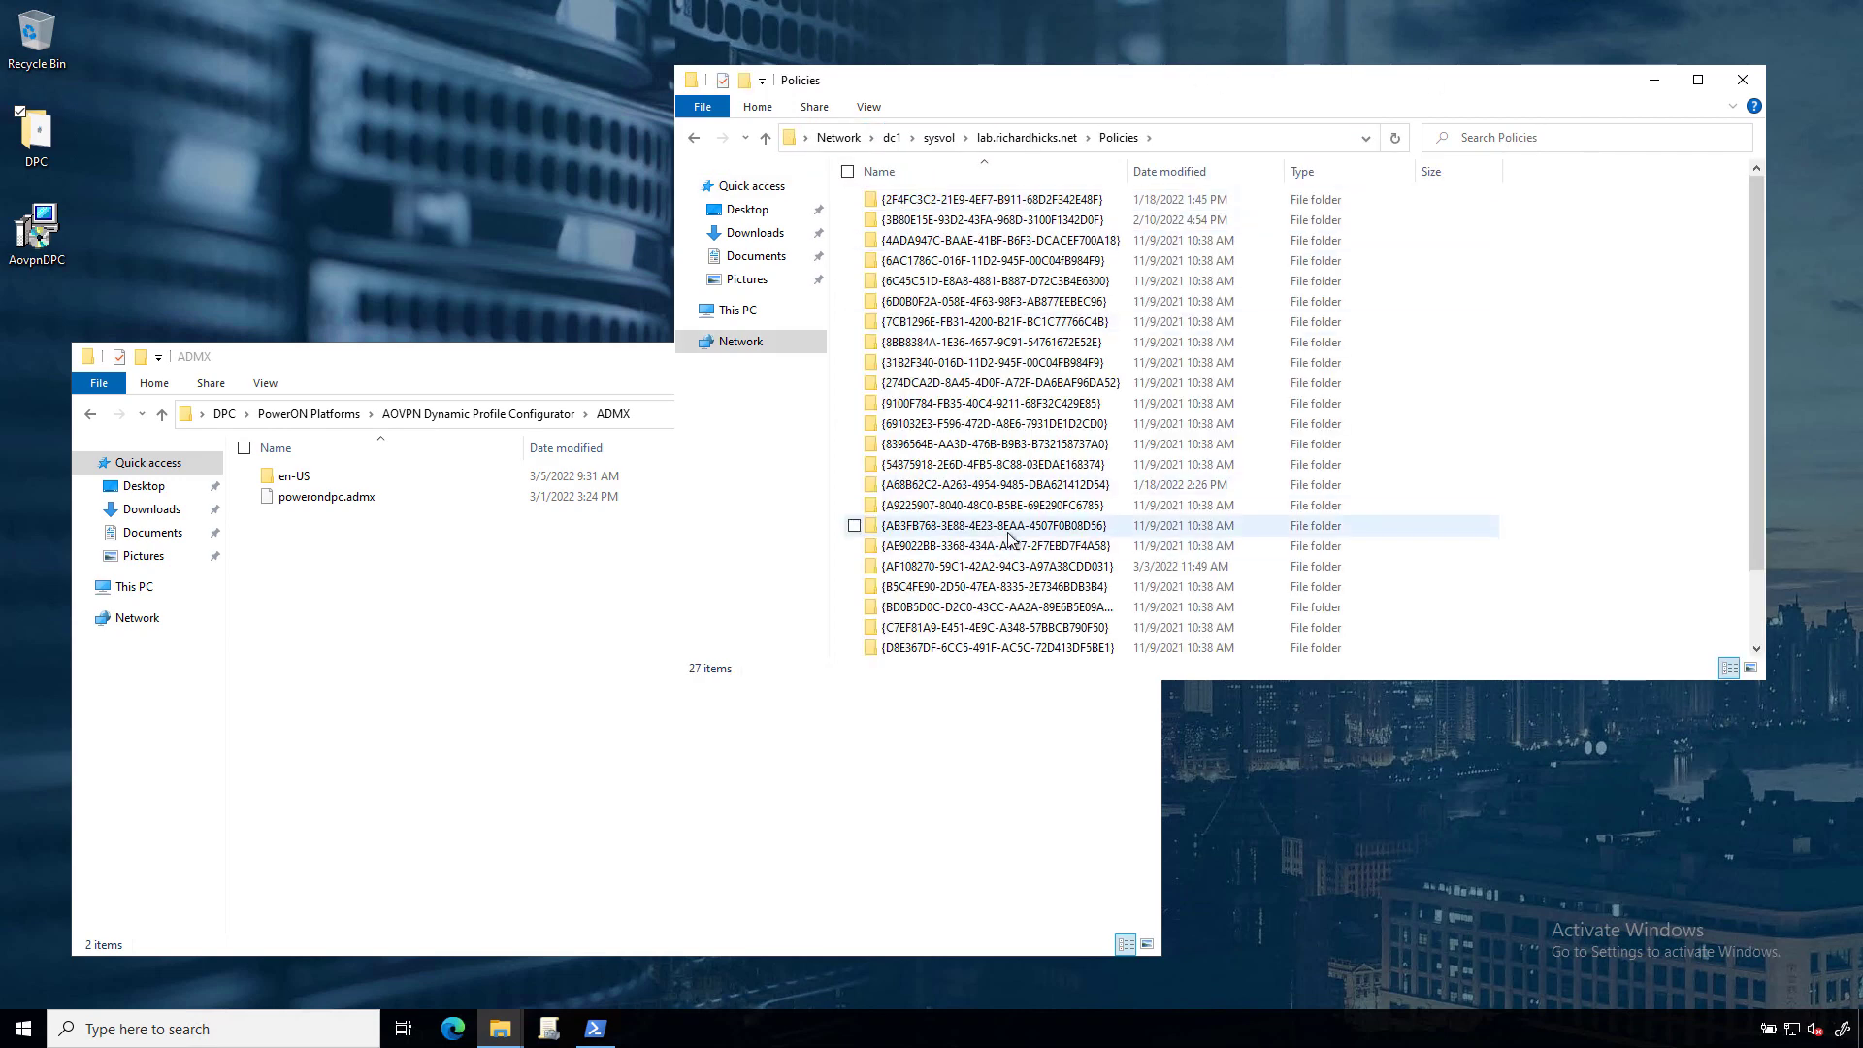
pyautogui.scroll(-2, 957, 621)
pyautogui.doubleClick(956, 646)
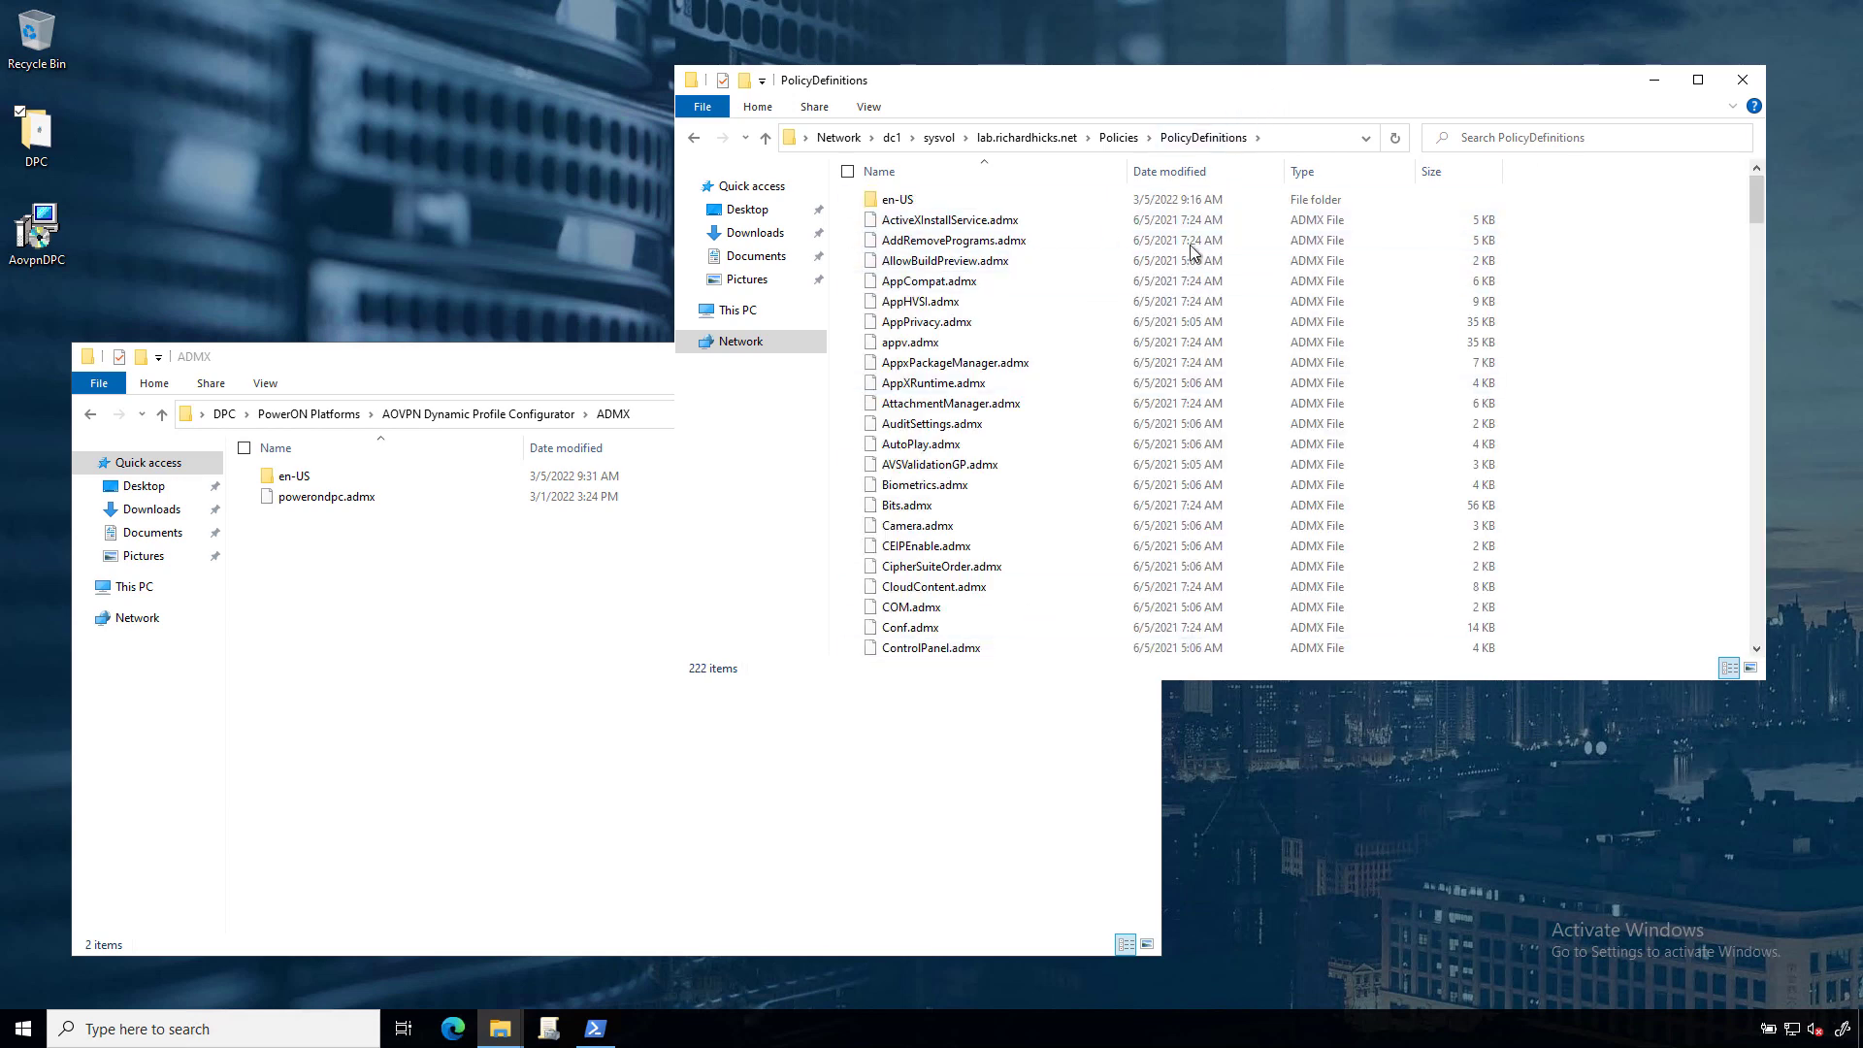
# Step: Copy powerondpc.admx into the PolicyDefinitions folder
pyautogui.click(386, 548)
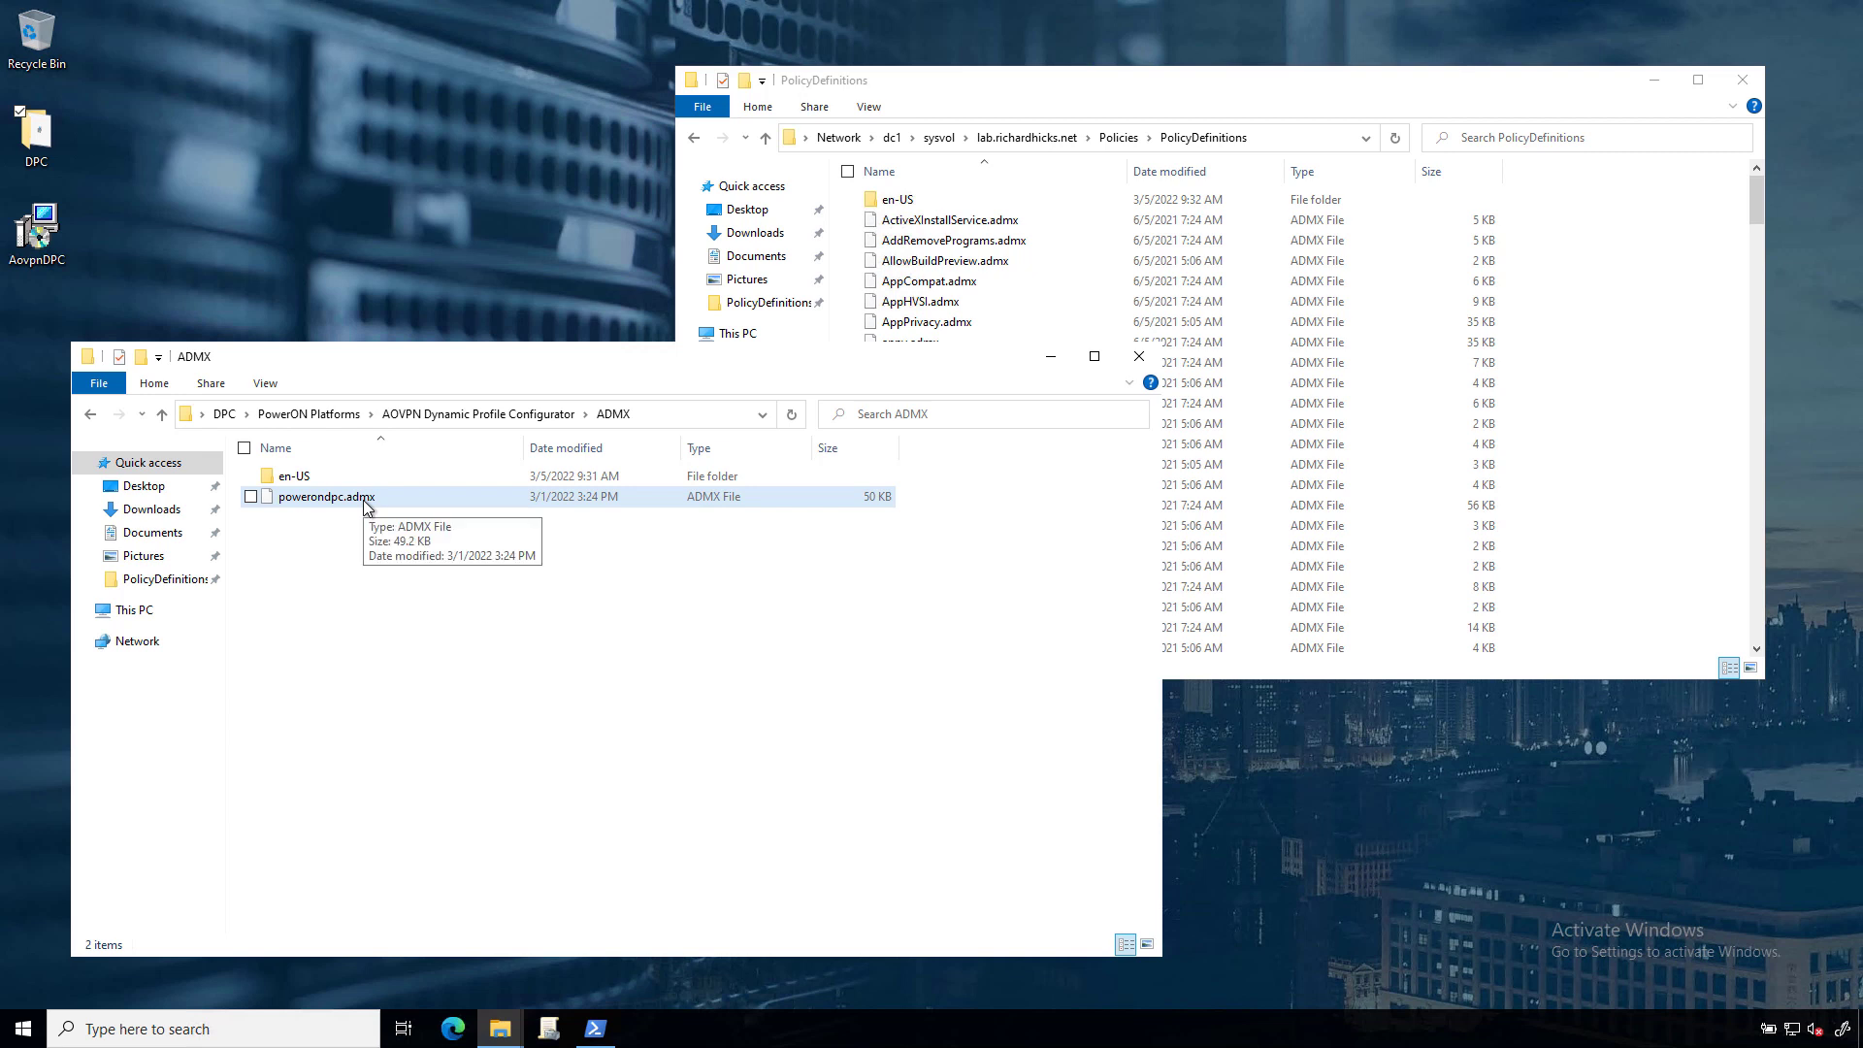
pyautogui.moveTo(366, 506); pyautogui.dragTo(1580, 498)
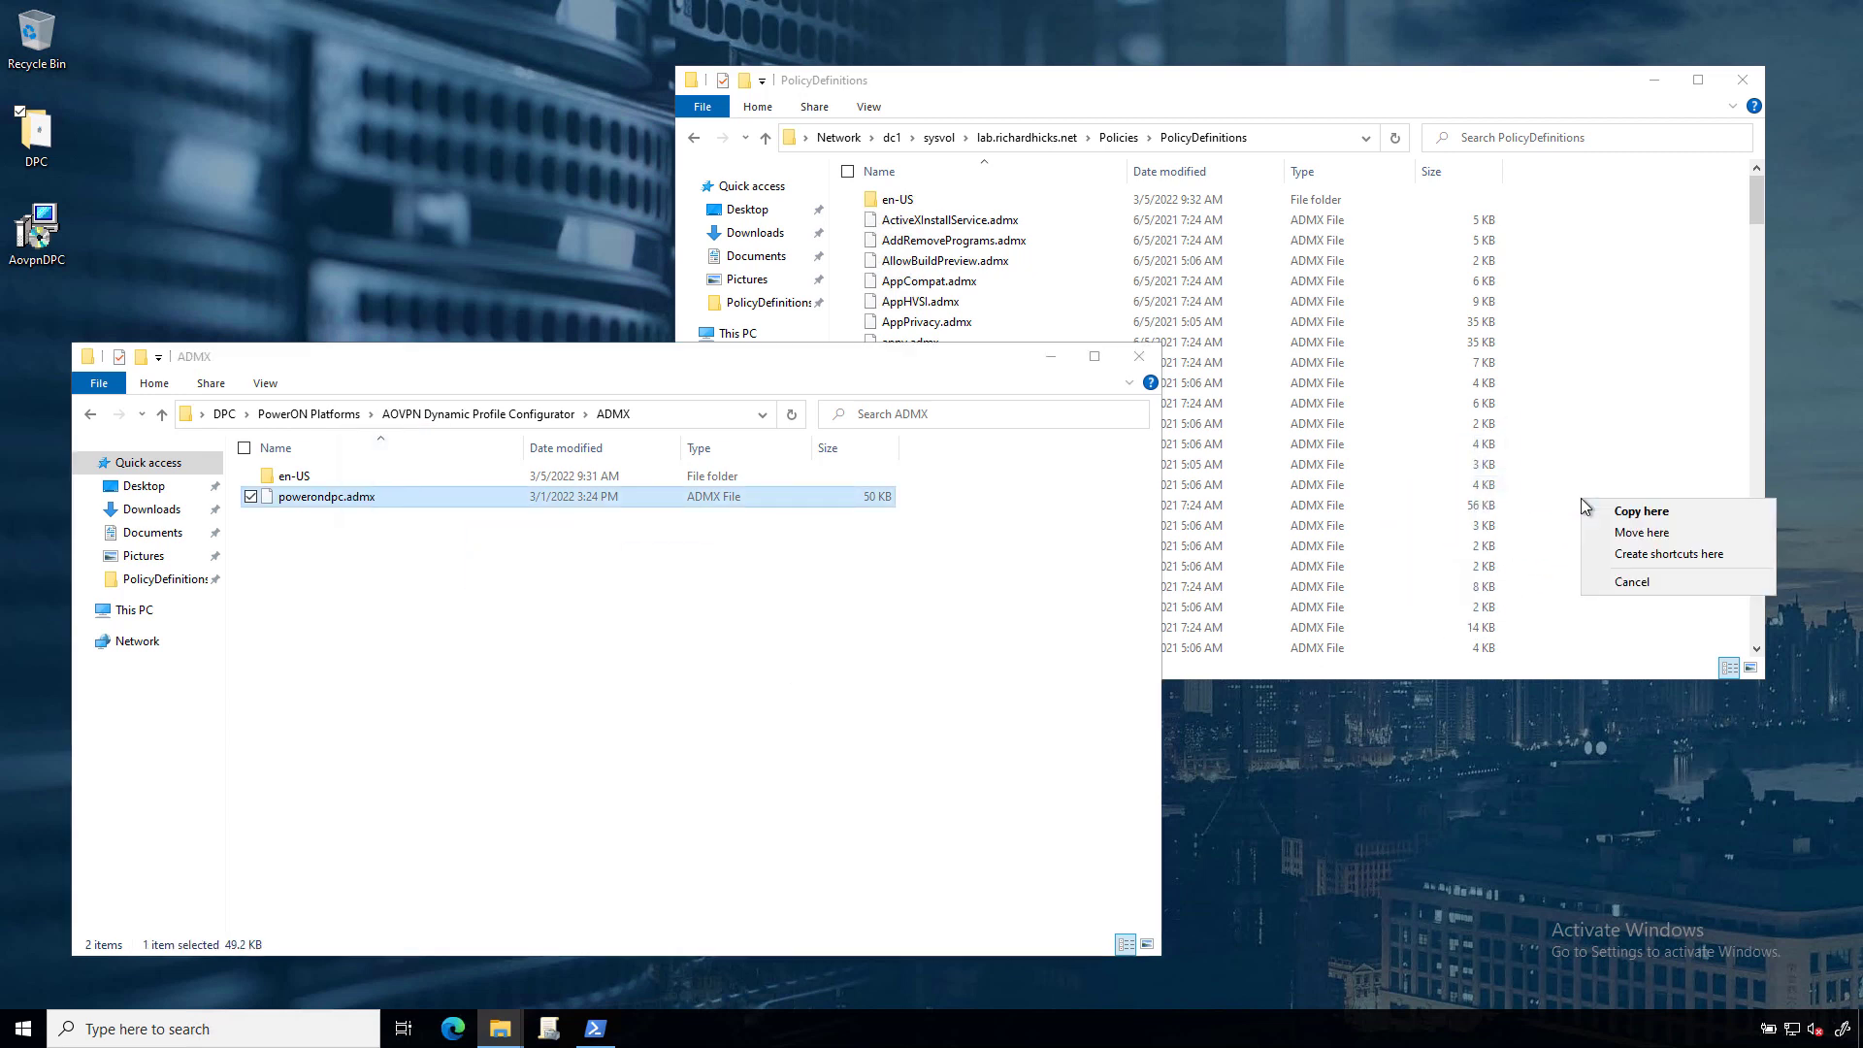
pyautogui.click(1640, 512)
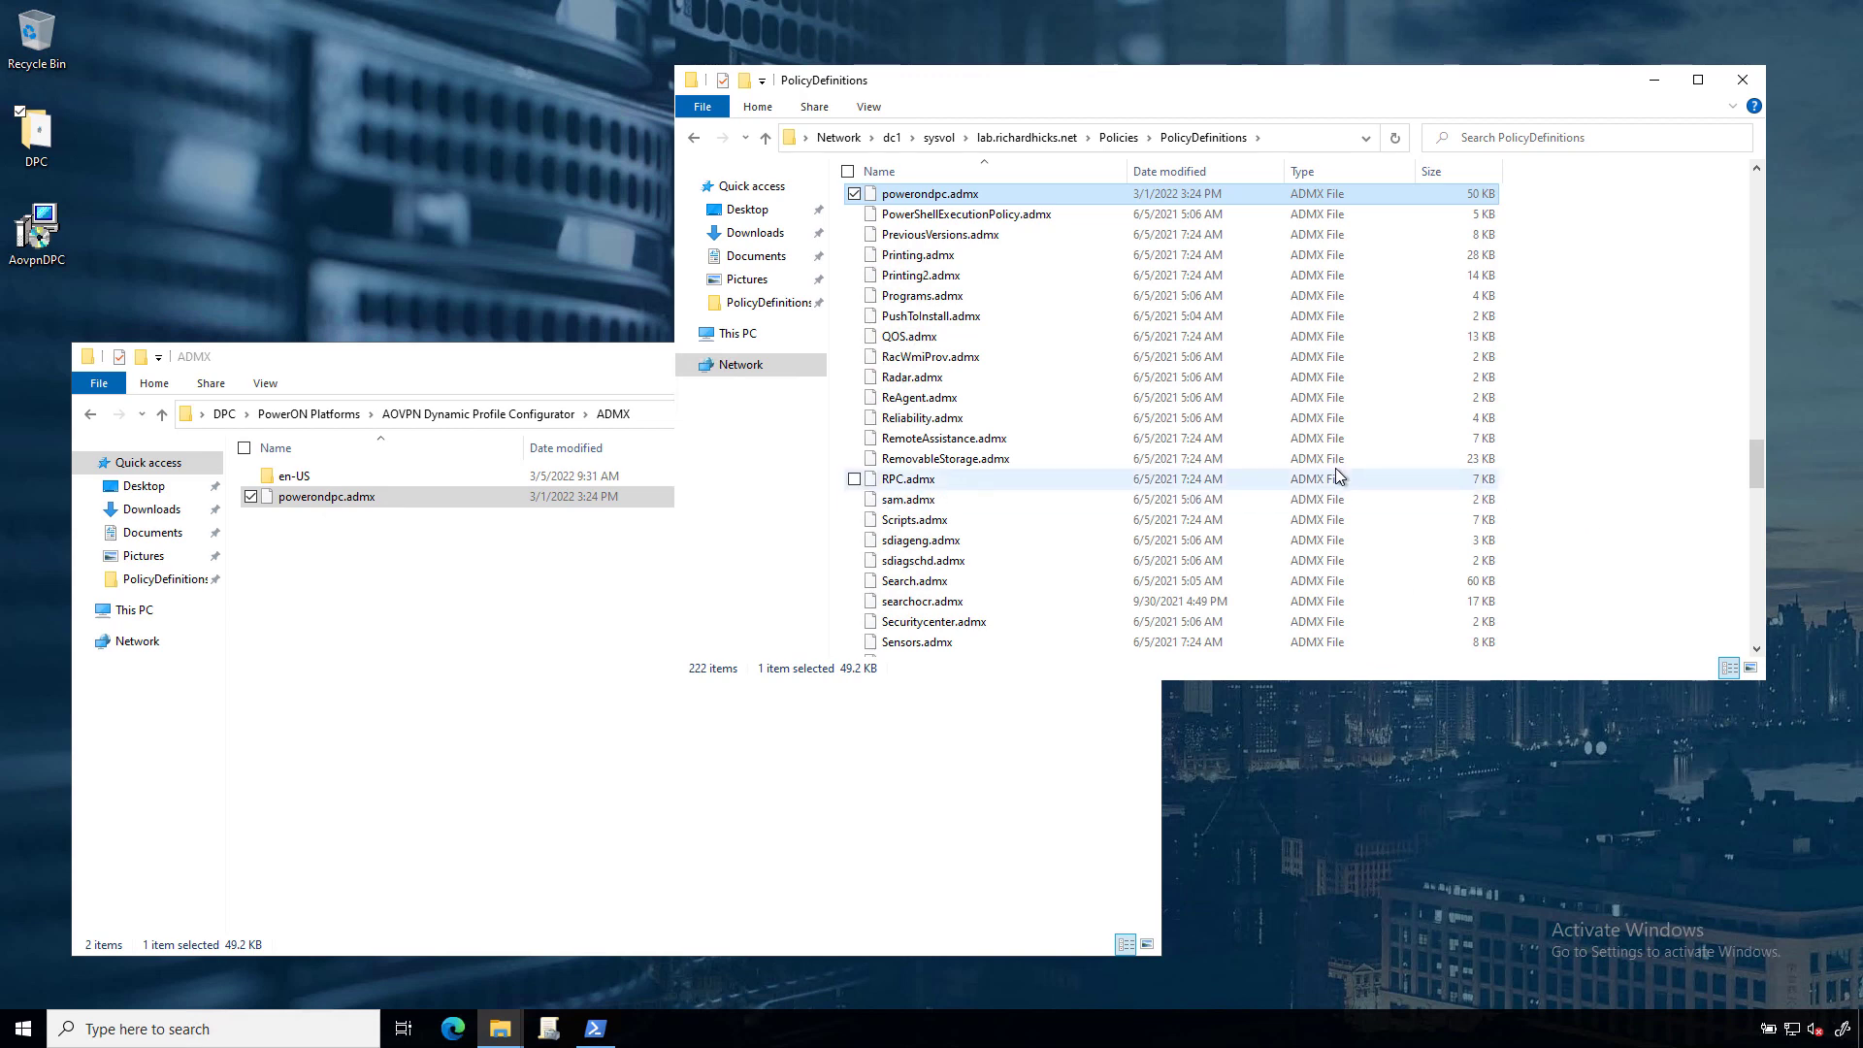
pyautogui.click(966, 366)
# Step: Copy powerondpc.adml into the PolicyDefinitions en-US folder, then close both Explorer windows
pyautogui.doubleClick(910, 198)
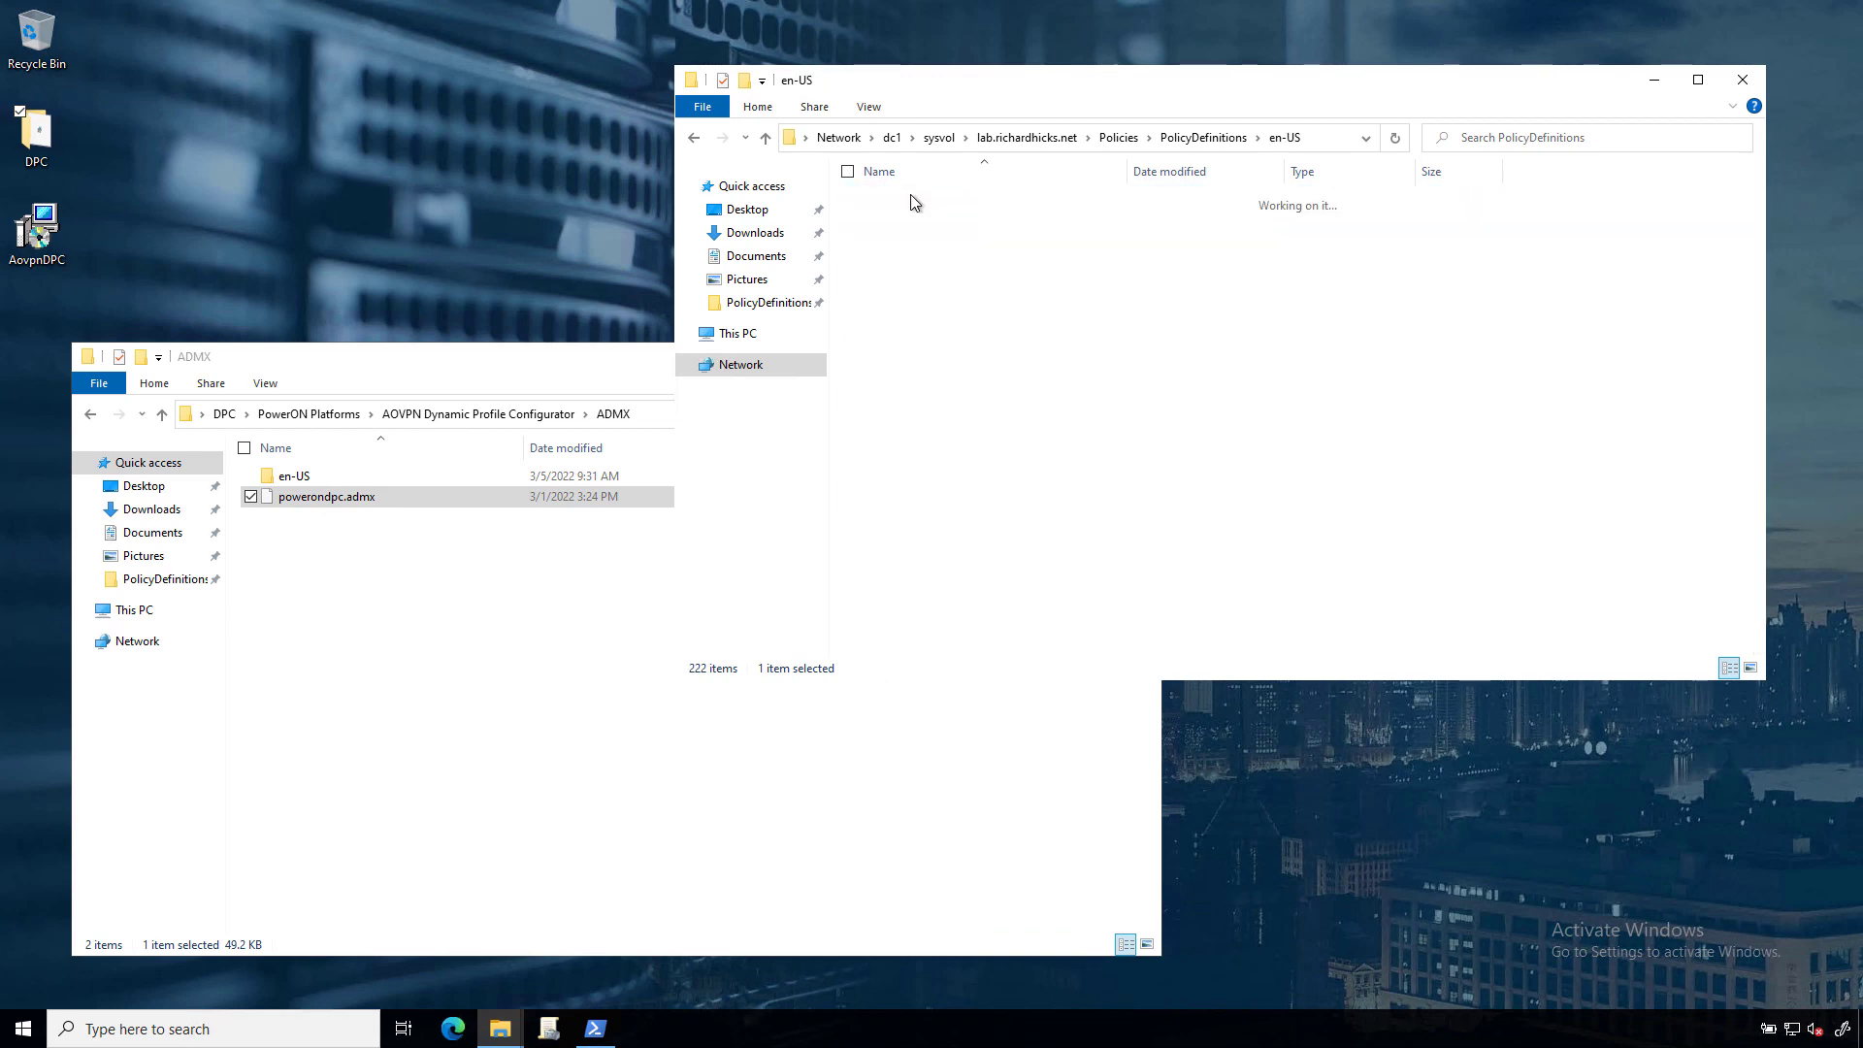
pyautogui.doubleClick(294, 475)
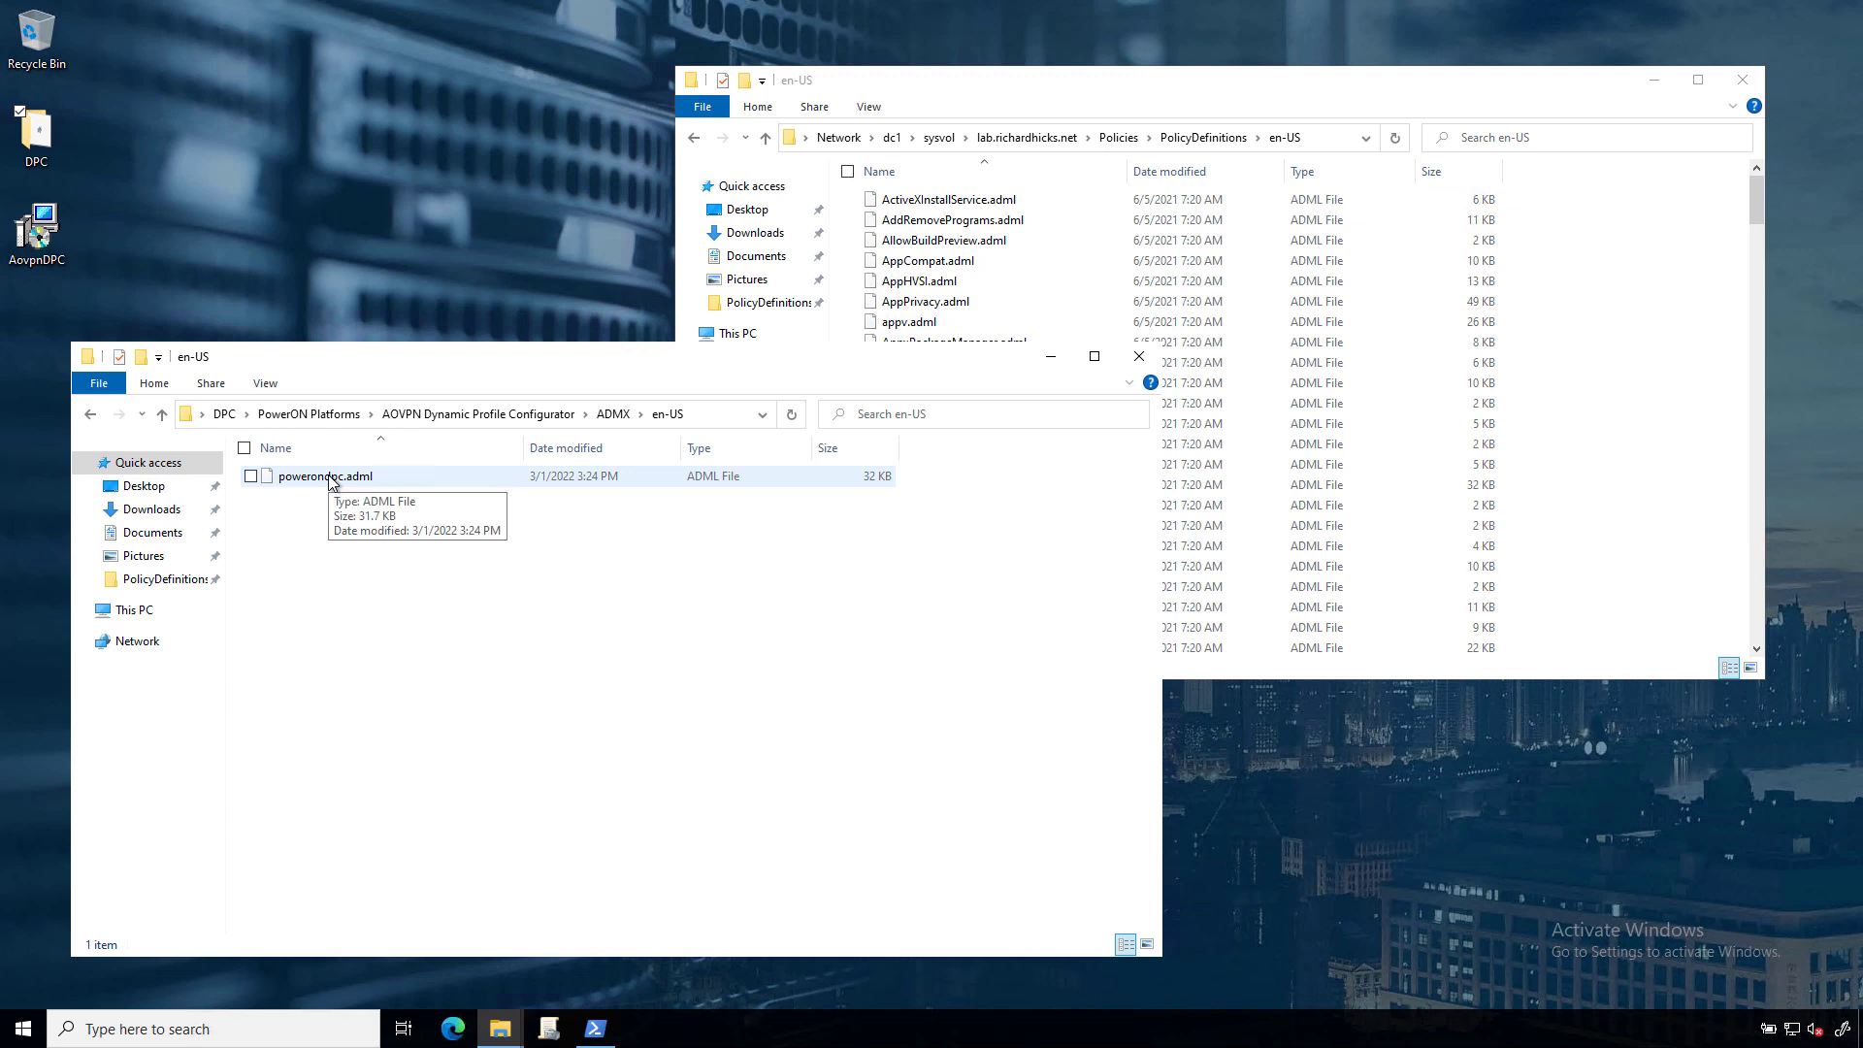
pyautogui.moveTo(330, 480); pyautogui.dragTo(1642, 448)
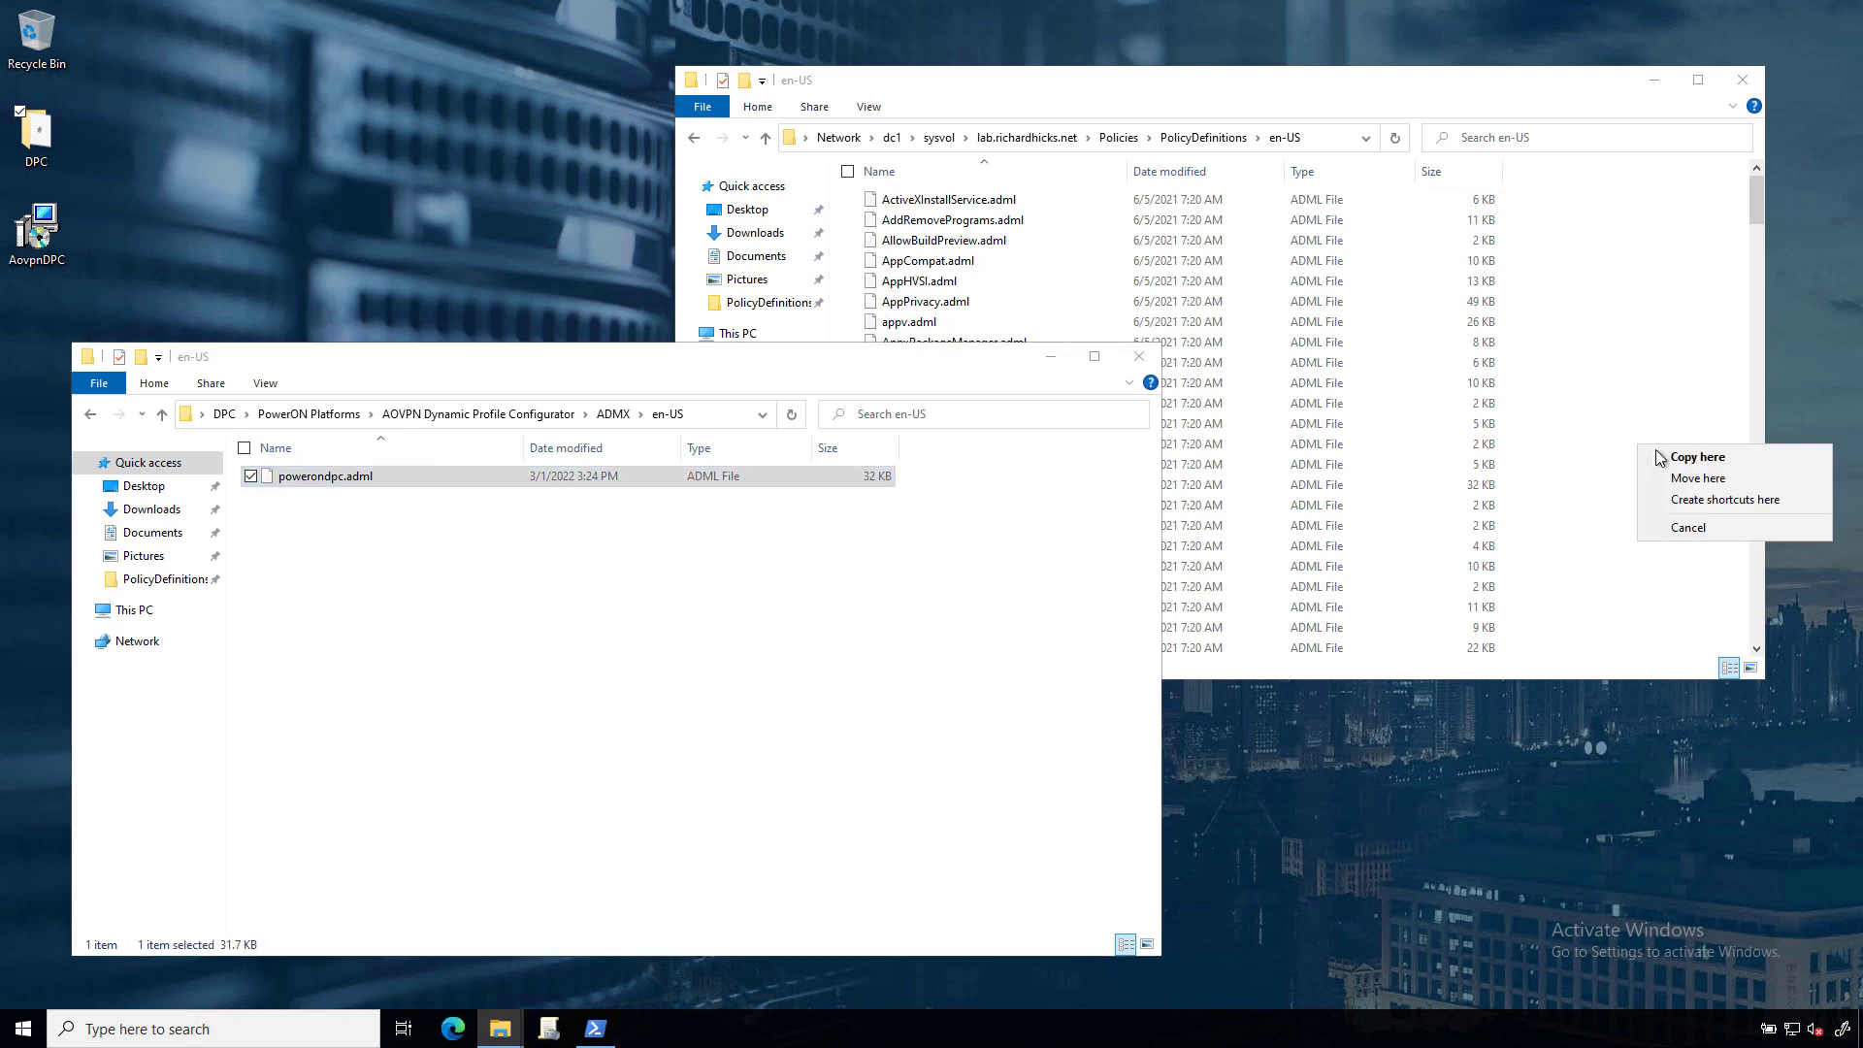
pyautogui.click(1704, 462)
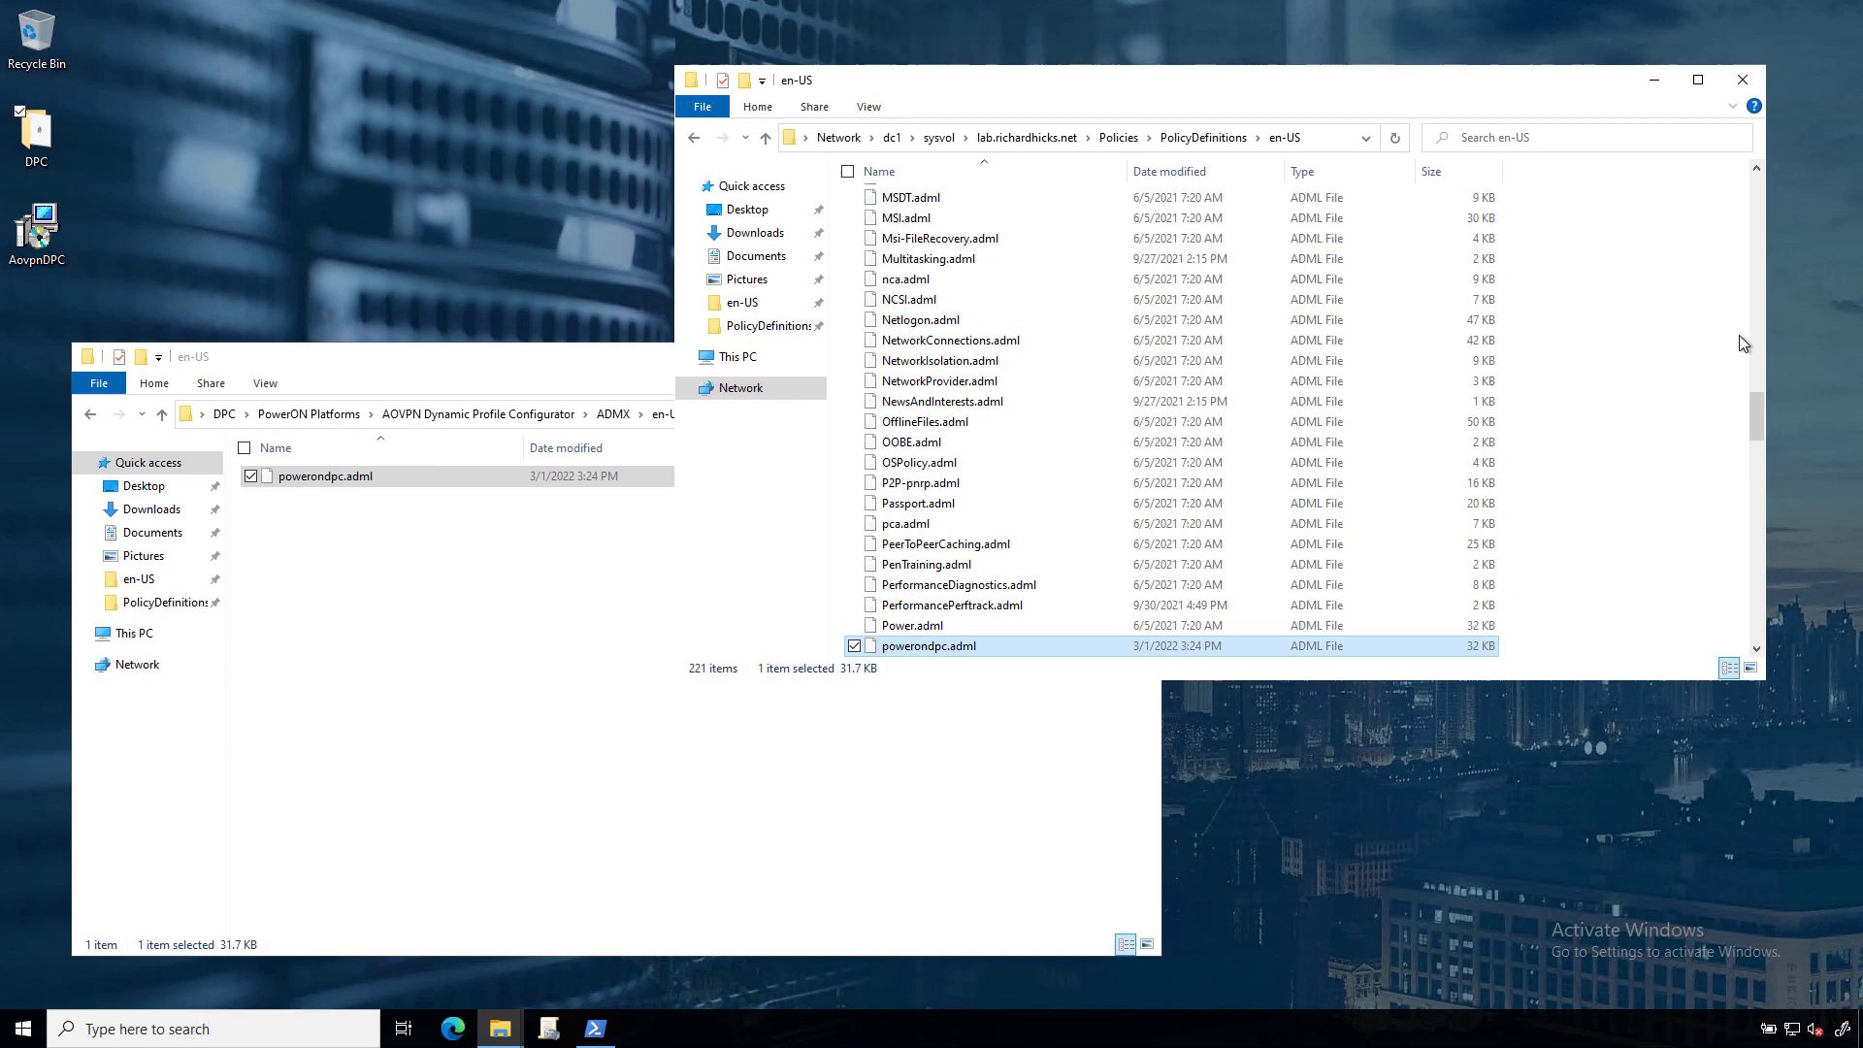
pyautogui.click(1758, 86)
pyautogui.click(1141, 356)
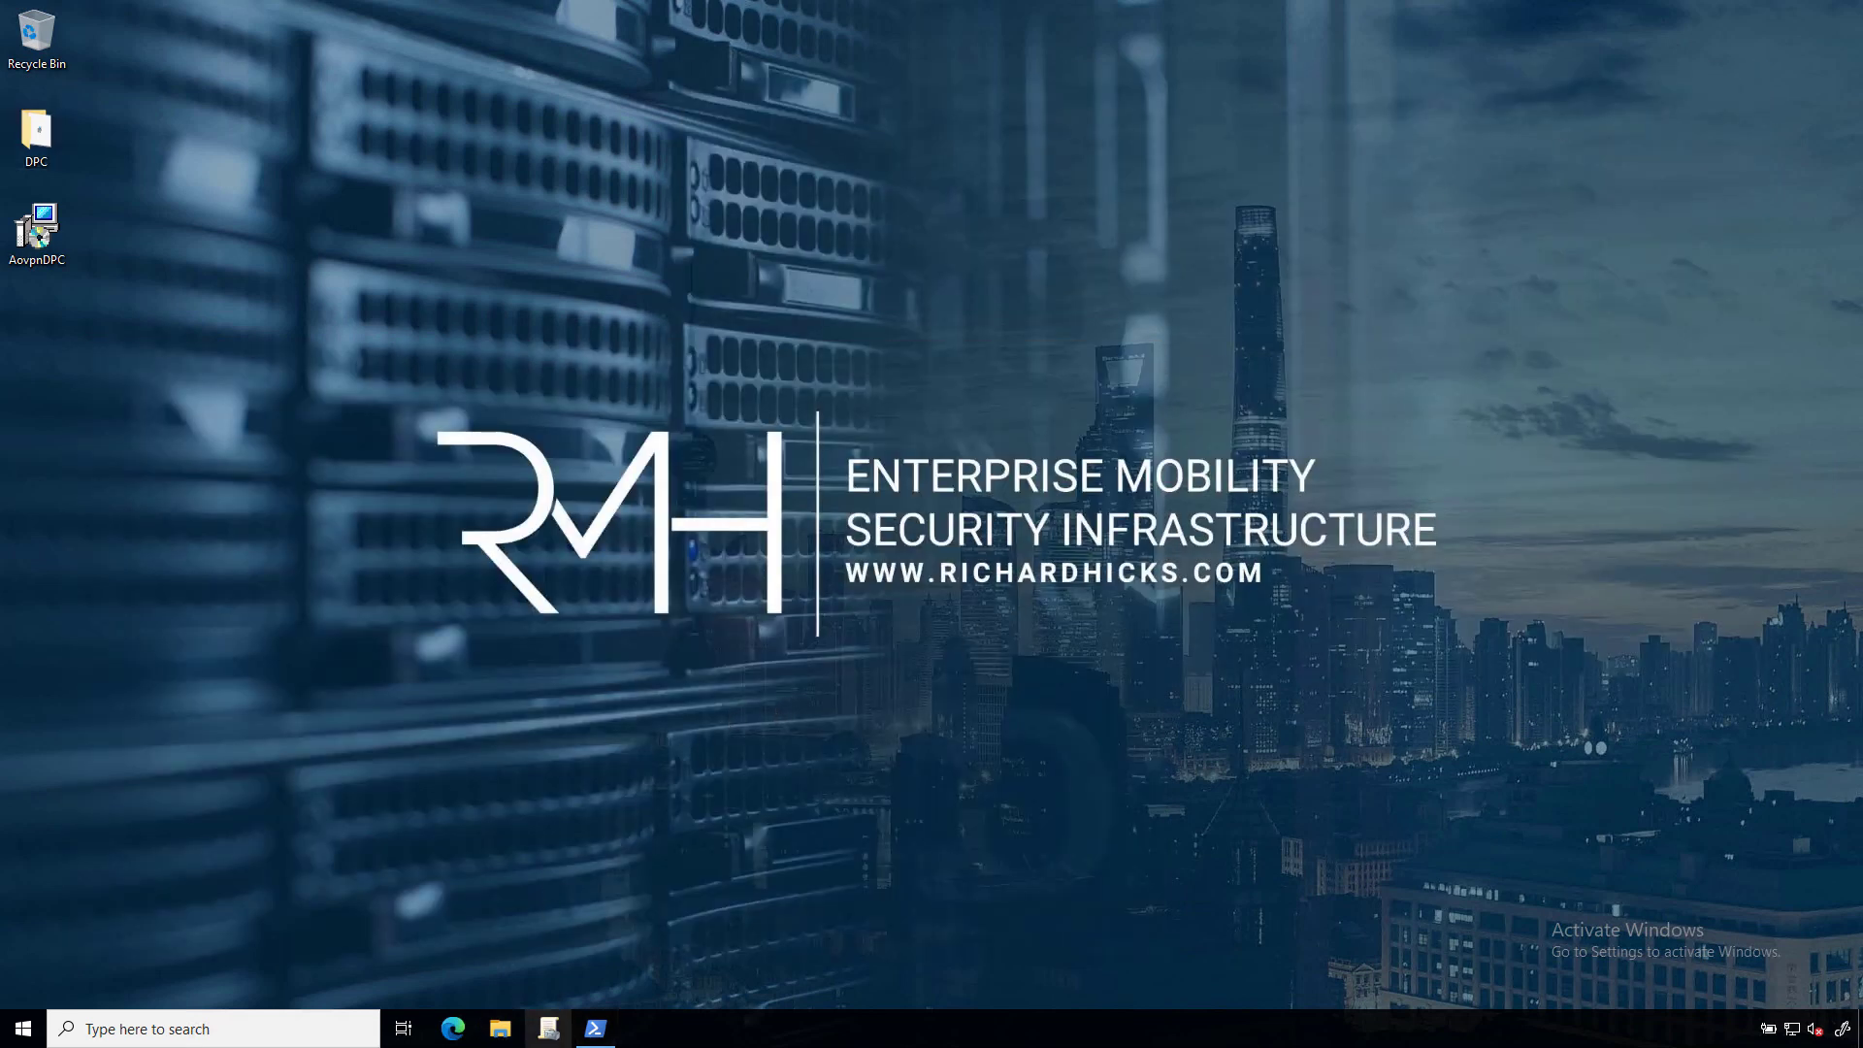
# Step: Add a GPO named 'Always On VPN DPC' under Group Policy Objects in lab.richardhicks.net
pyautogui.click(548, 1028)
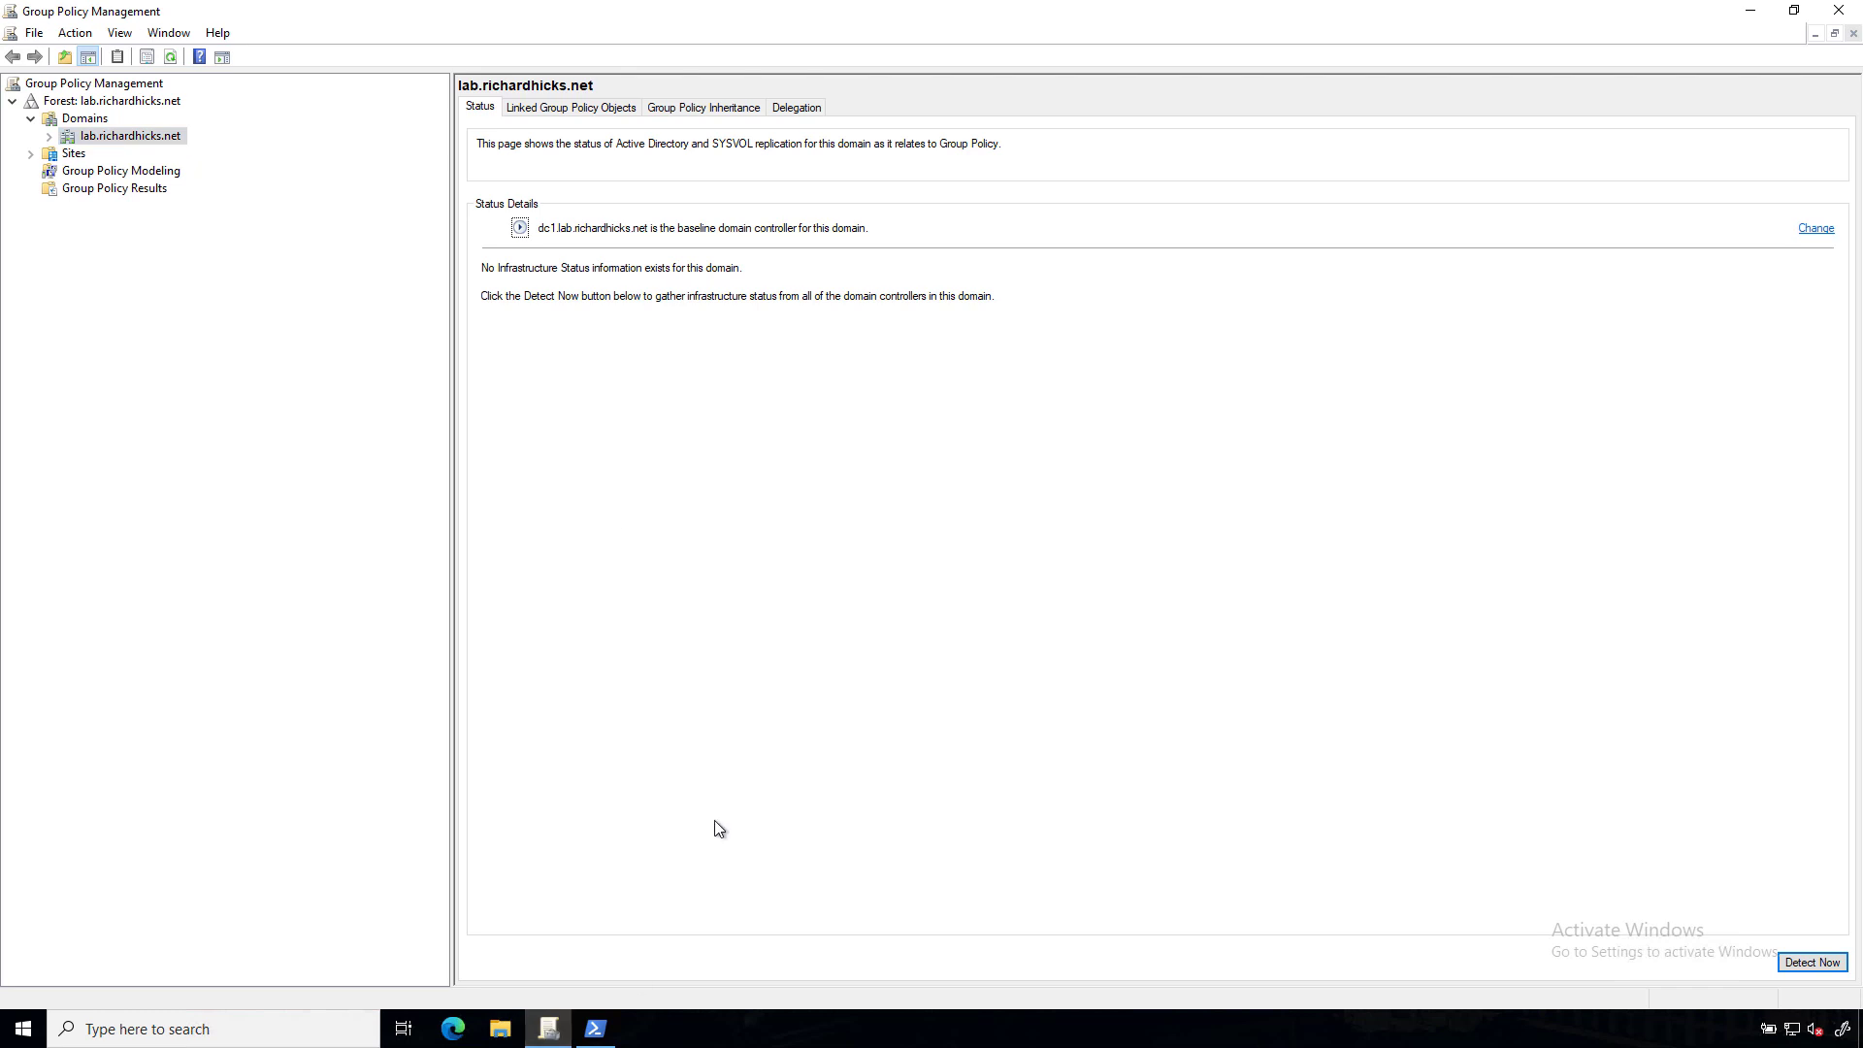
pyautogui.click(49, 136)
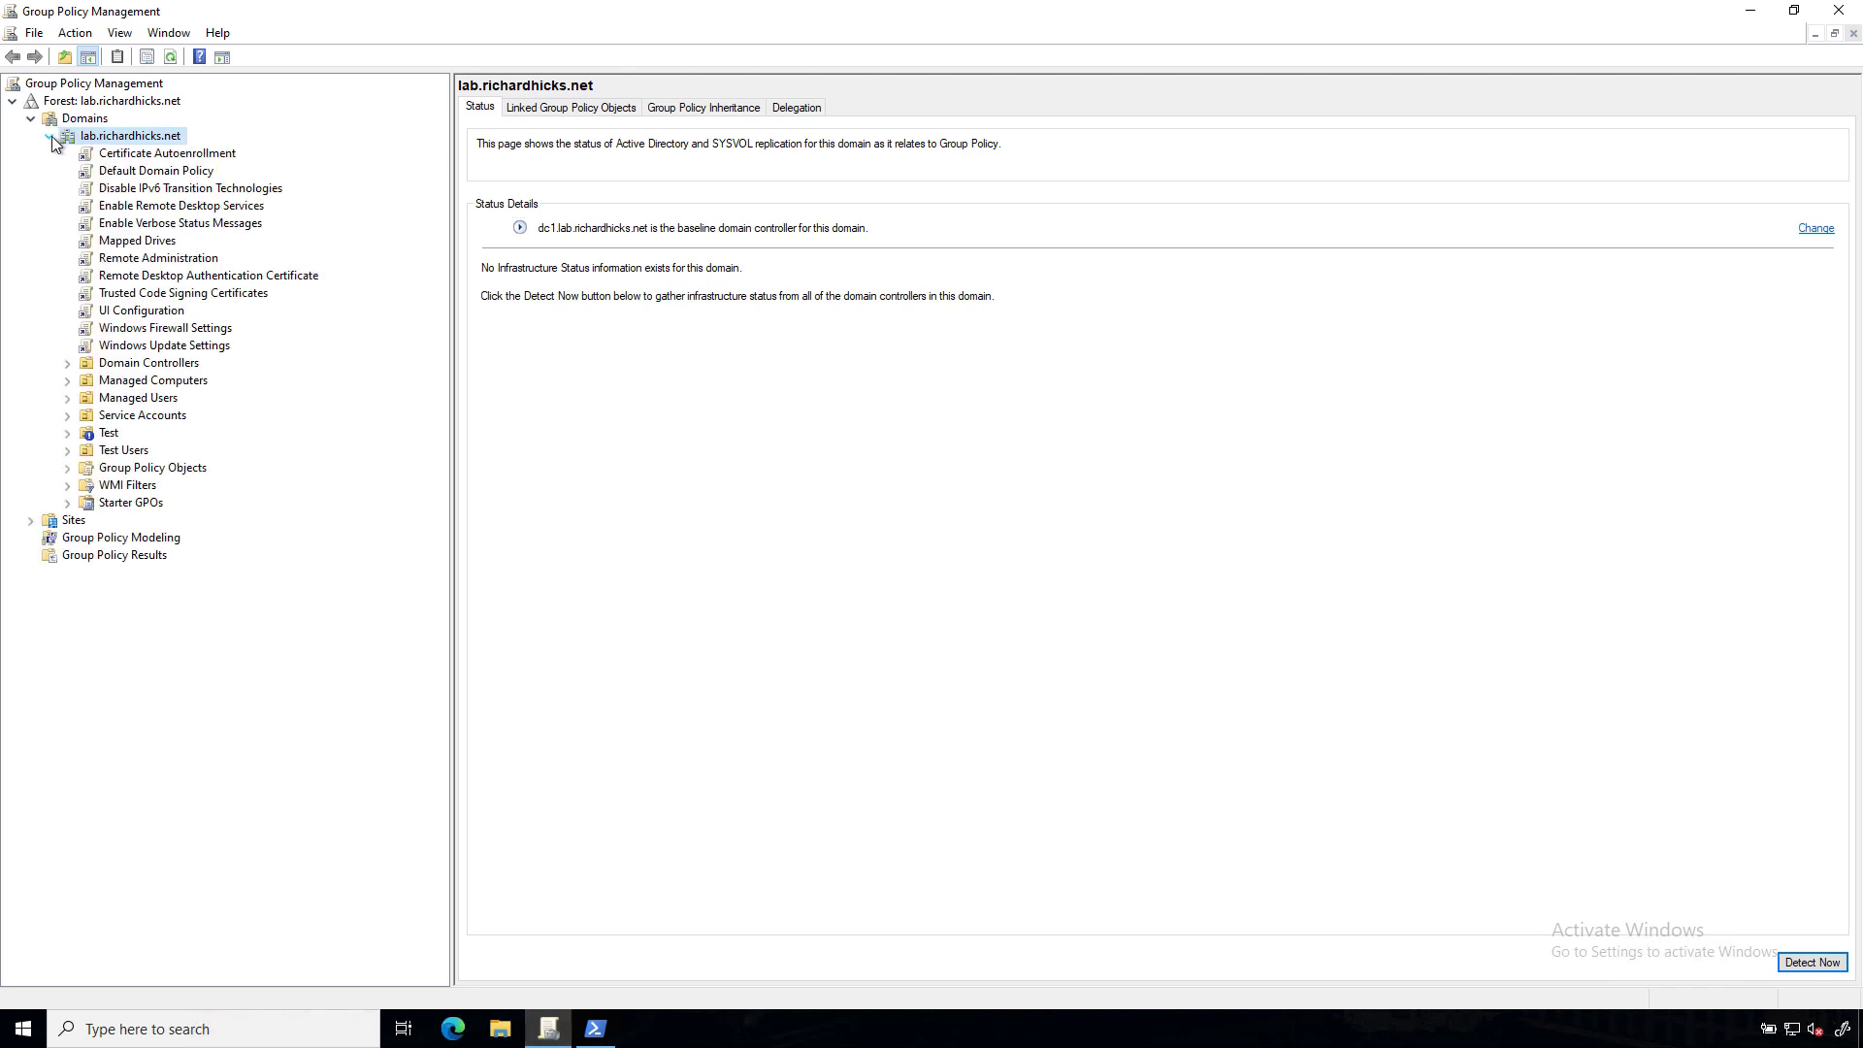
pyautogui.click(68, 467)
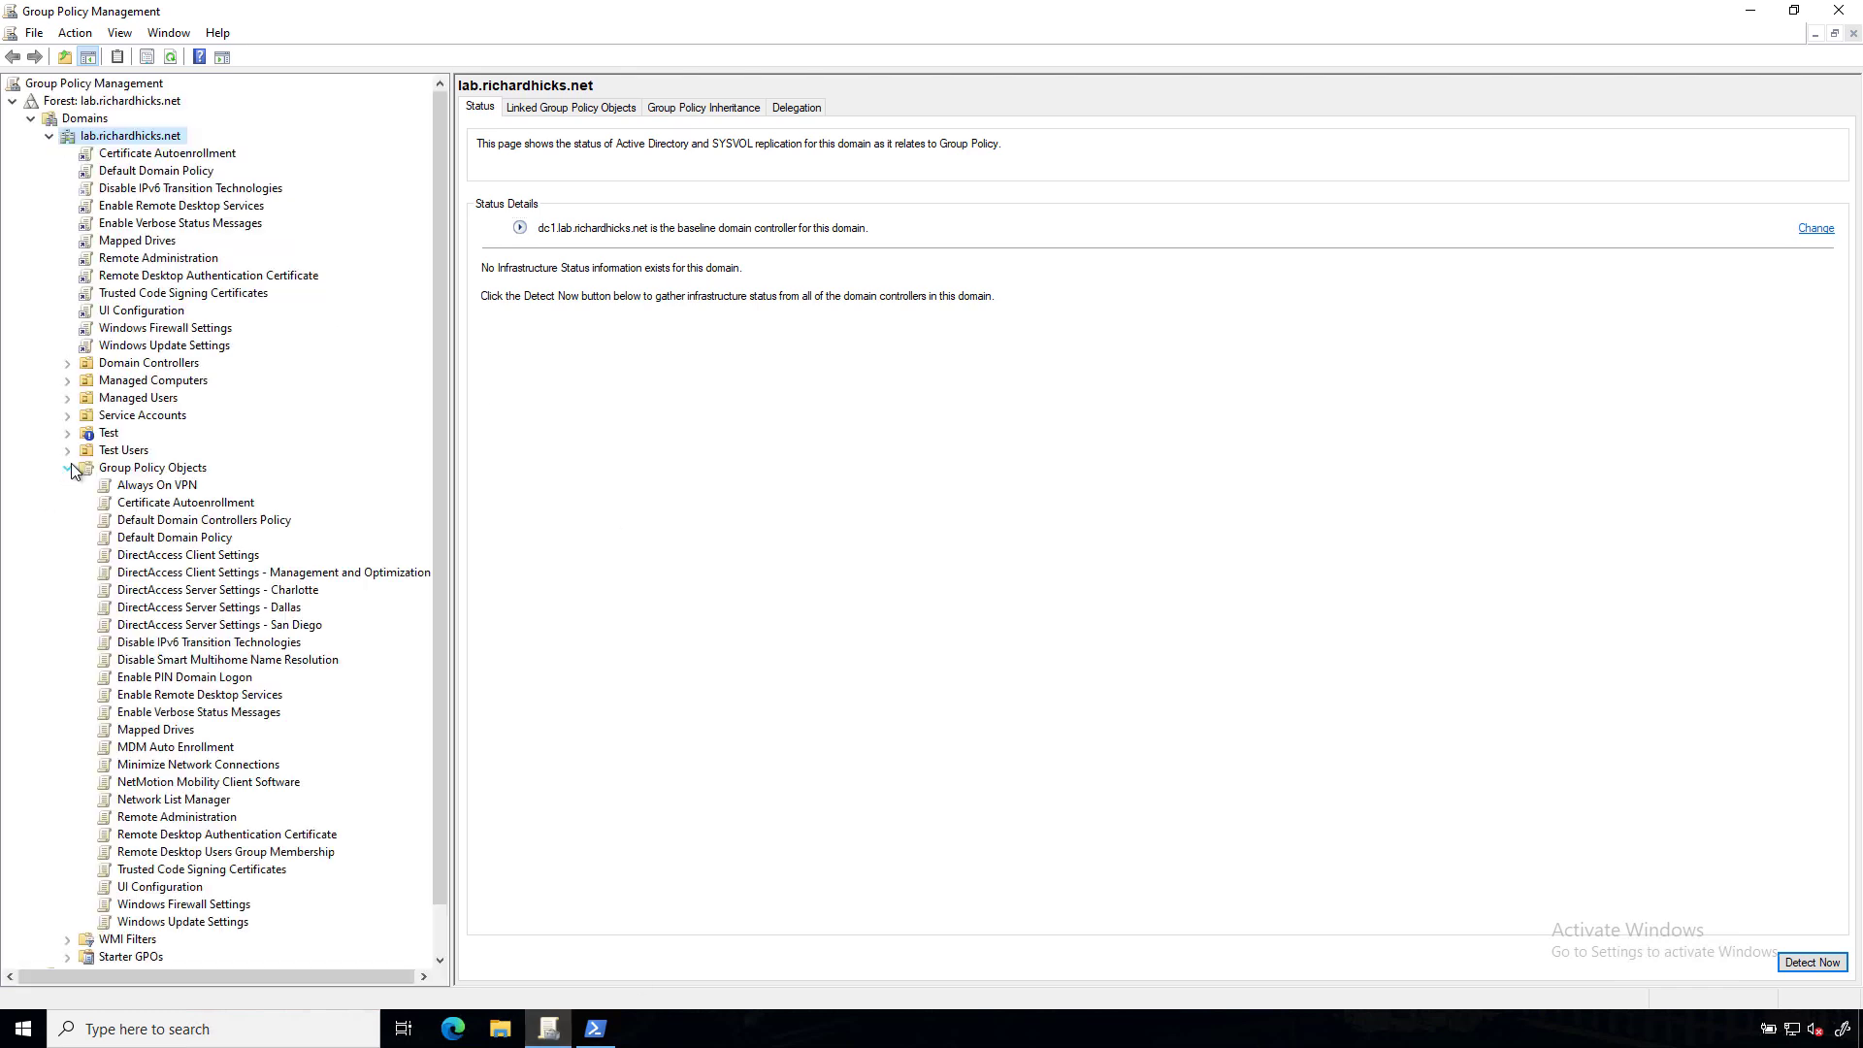
pyautogui.rightClick(171, 468)
pyautogui.click(249, 480)
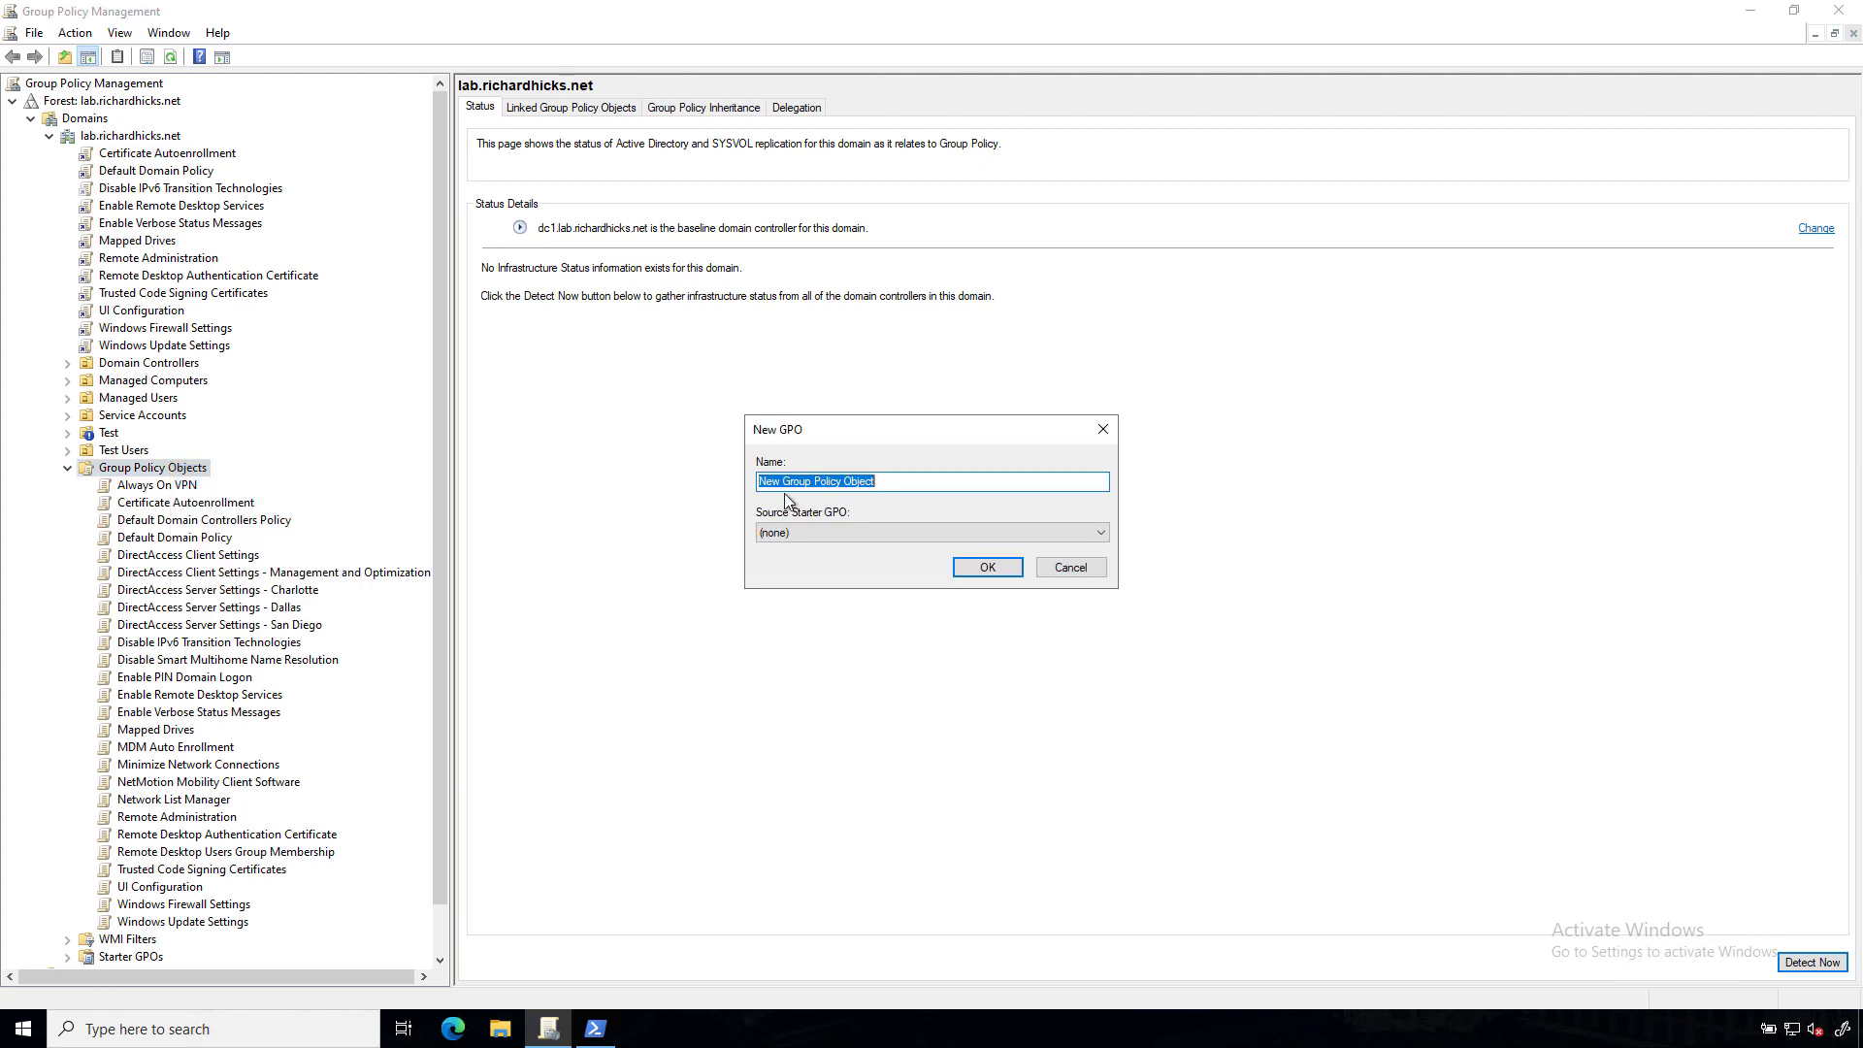
pyautogui.write('Always On VPN DPC')
pyautogui.click(985, 568)
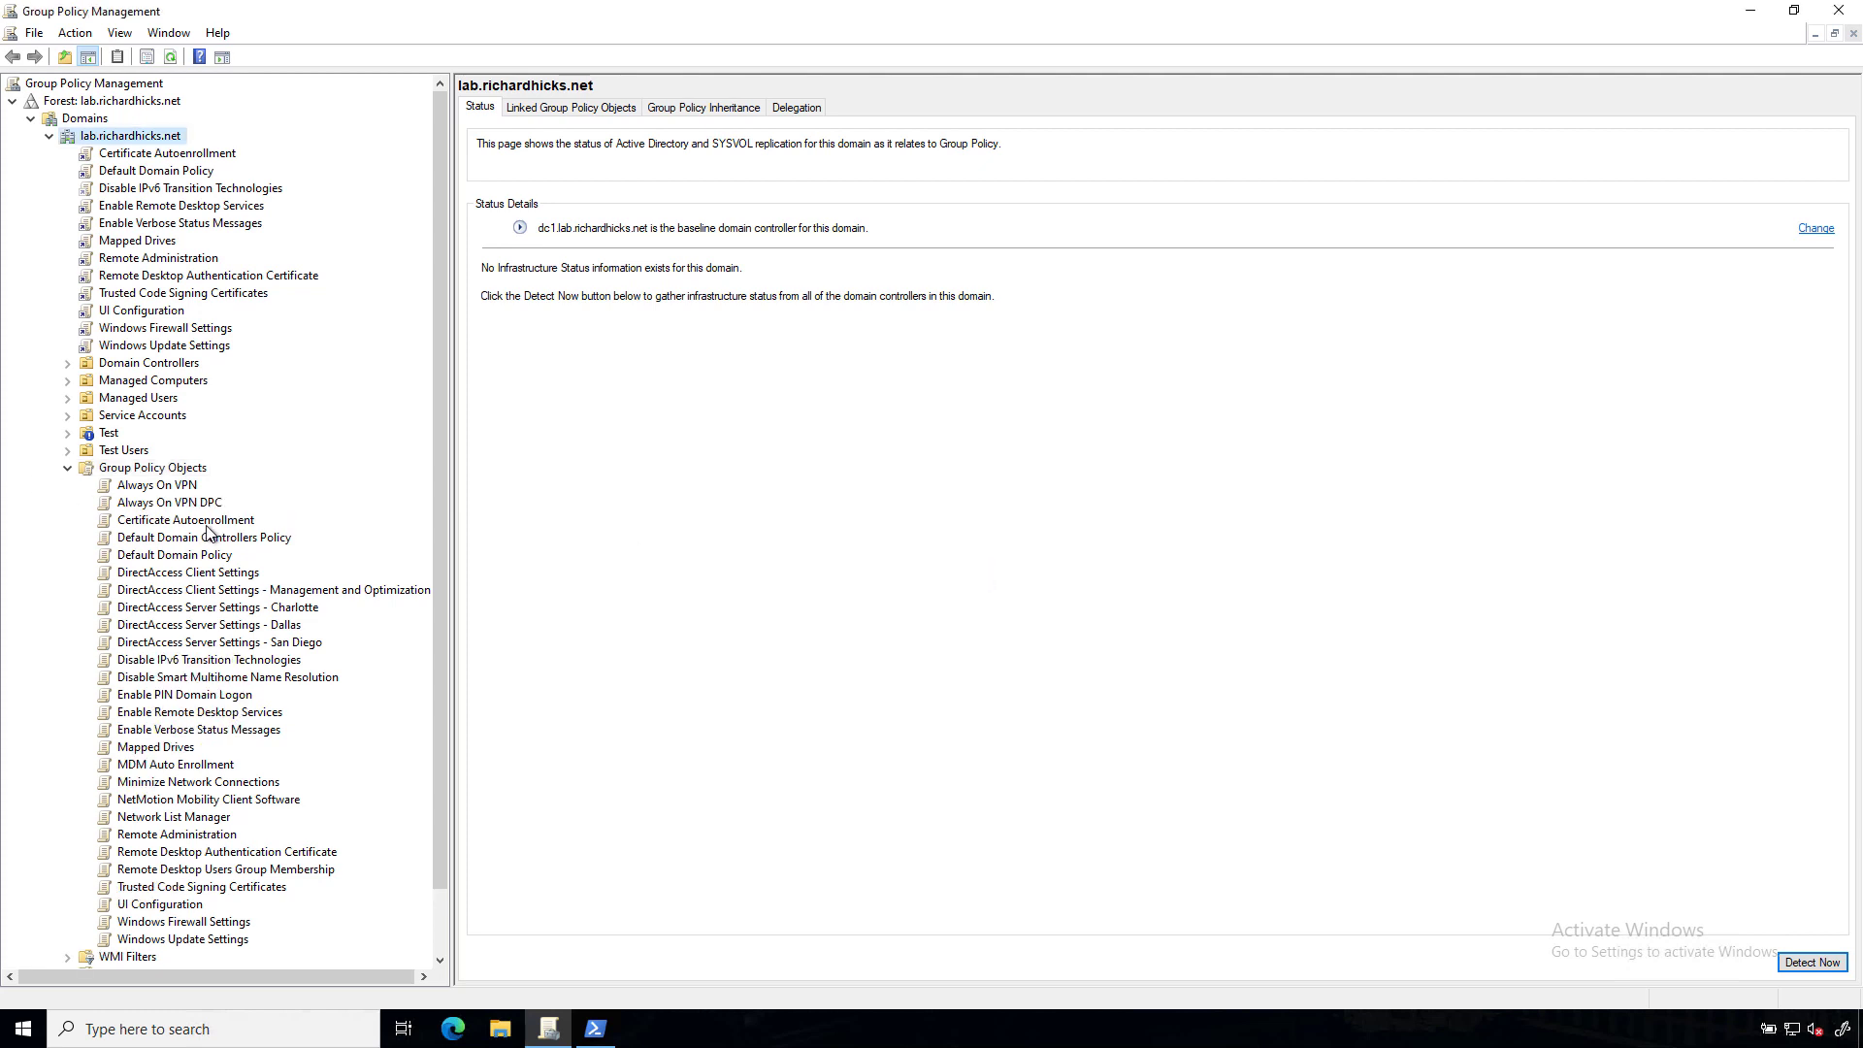
# Step: Edit Always On VPN DPC in a maximized editor, expanding Computer Configuration > Policies > Administrative Templates
pyautogui.rightClick(208, 502)
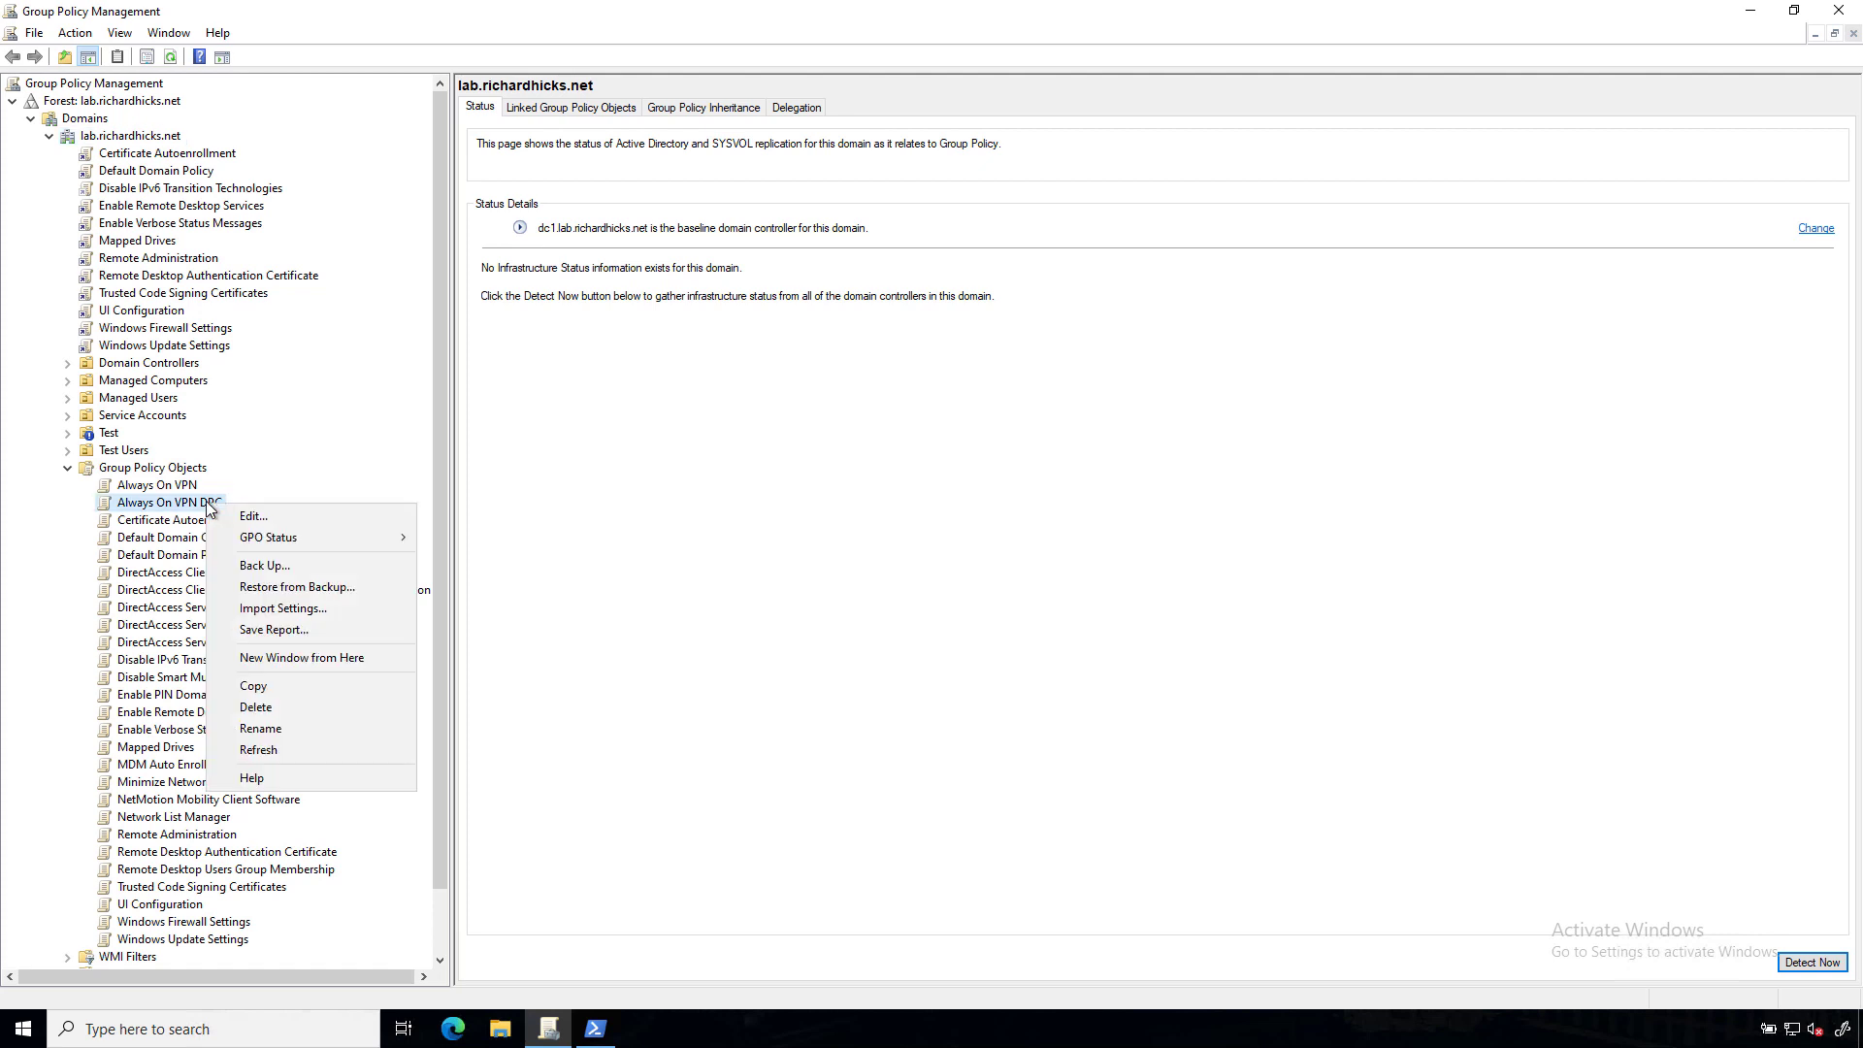
pyautogui.click(253, 515)
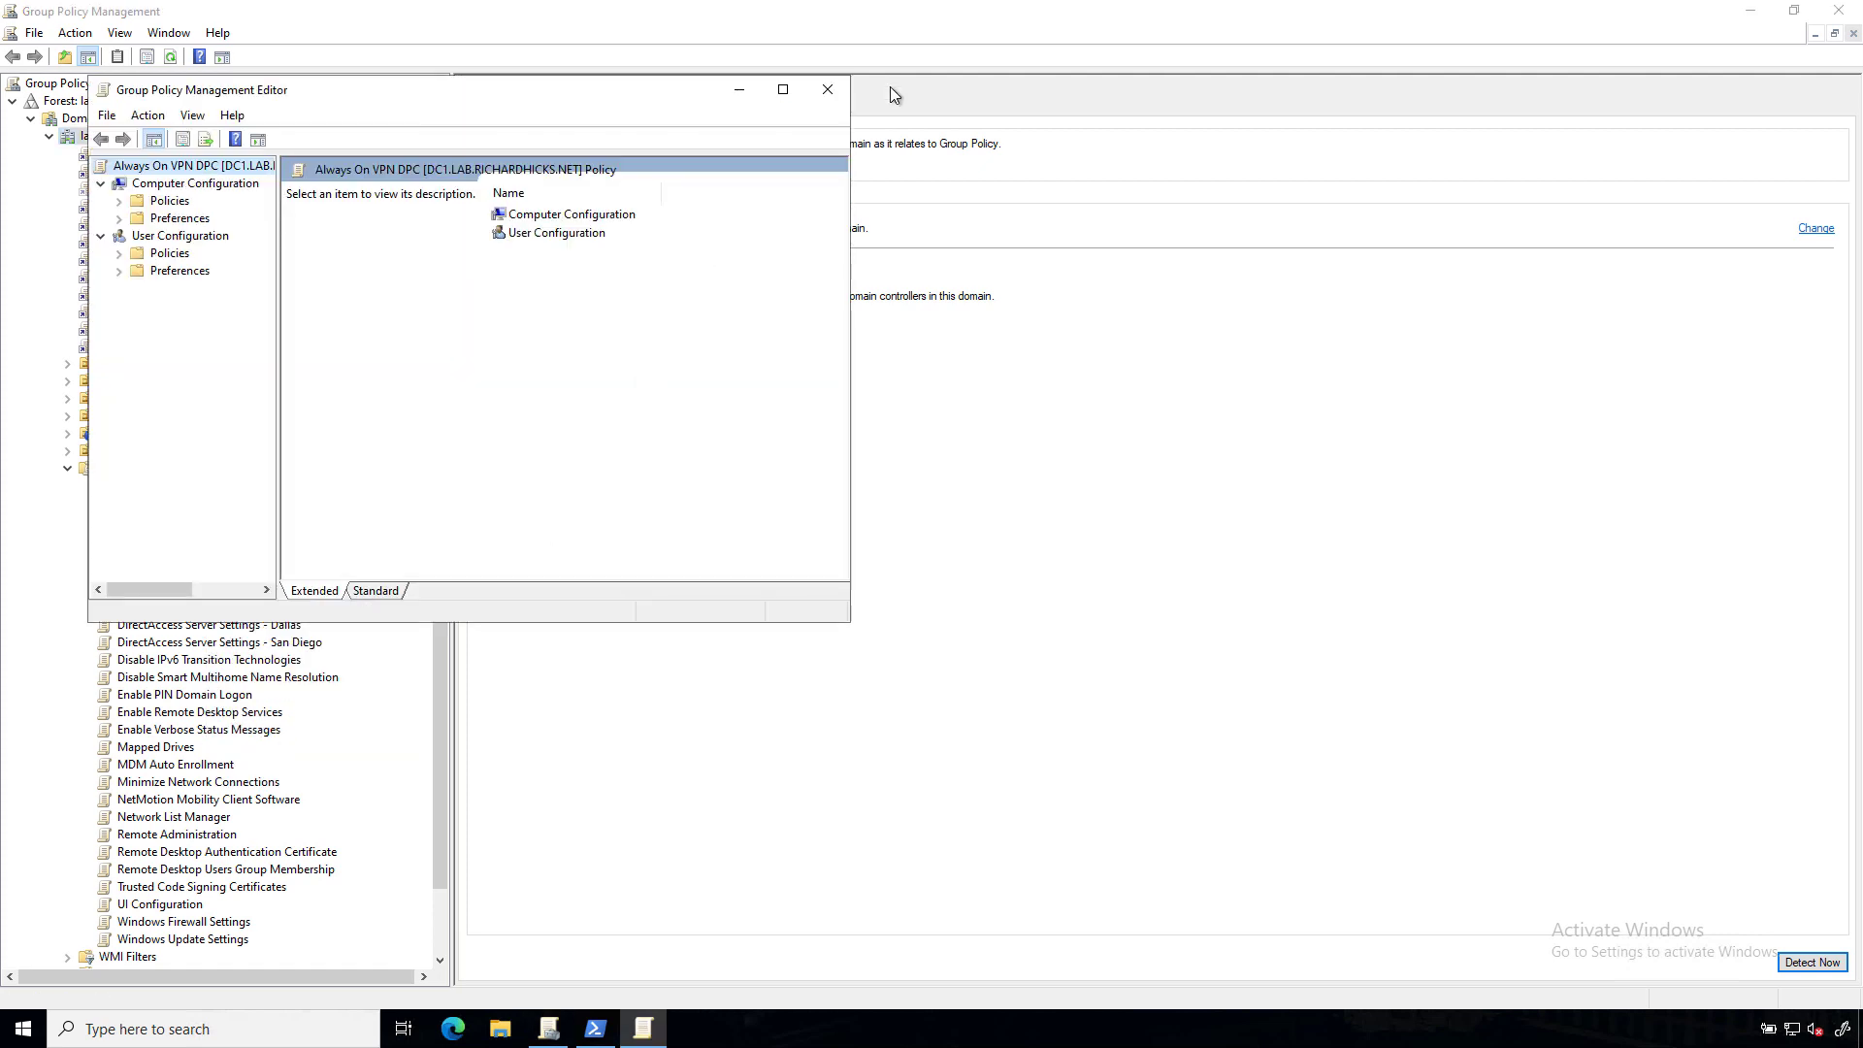
pyautogui.click(781, 91)
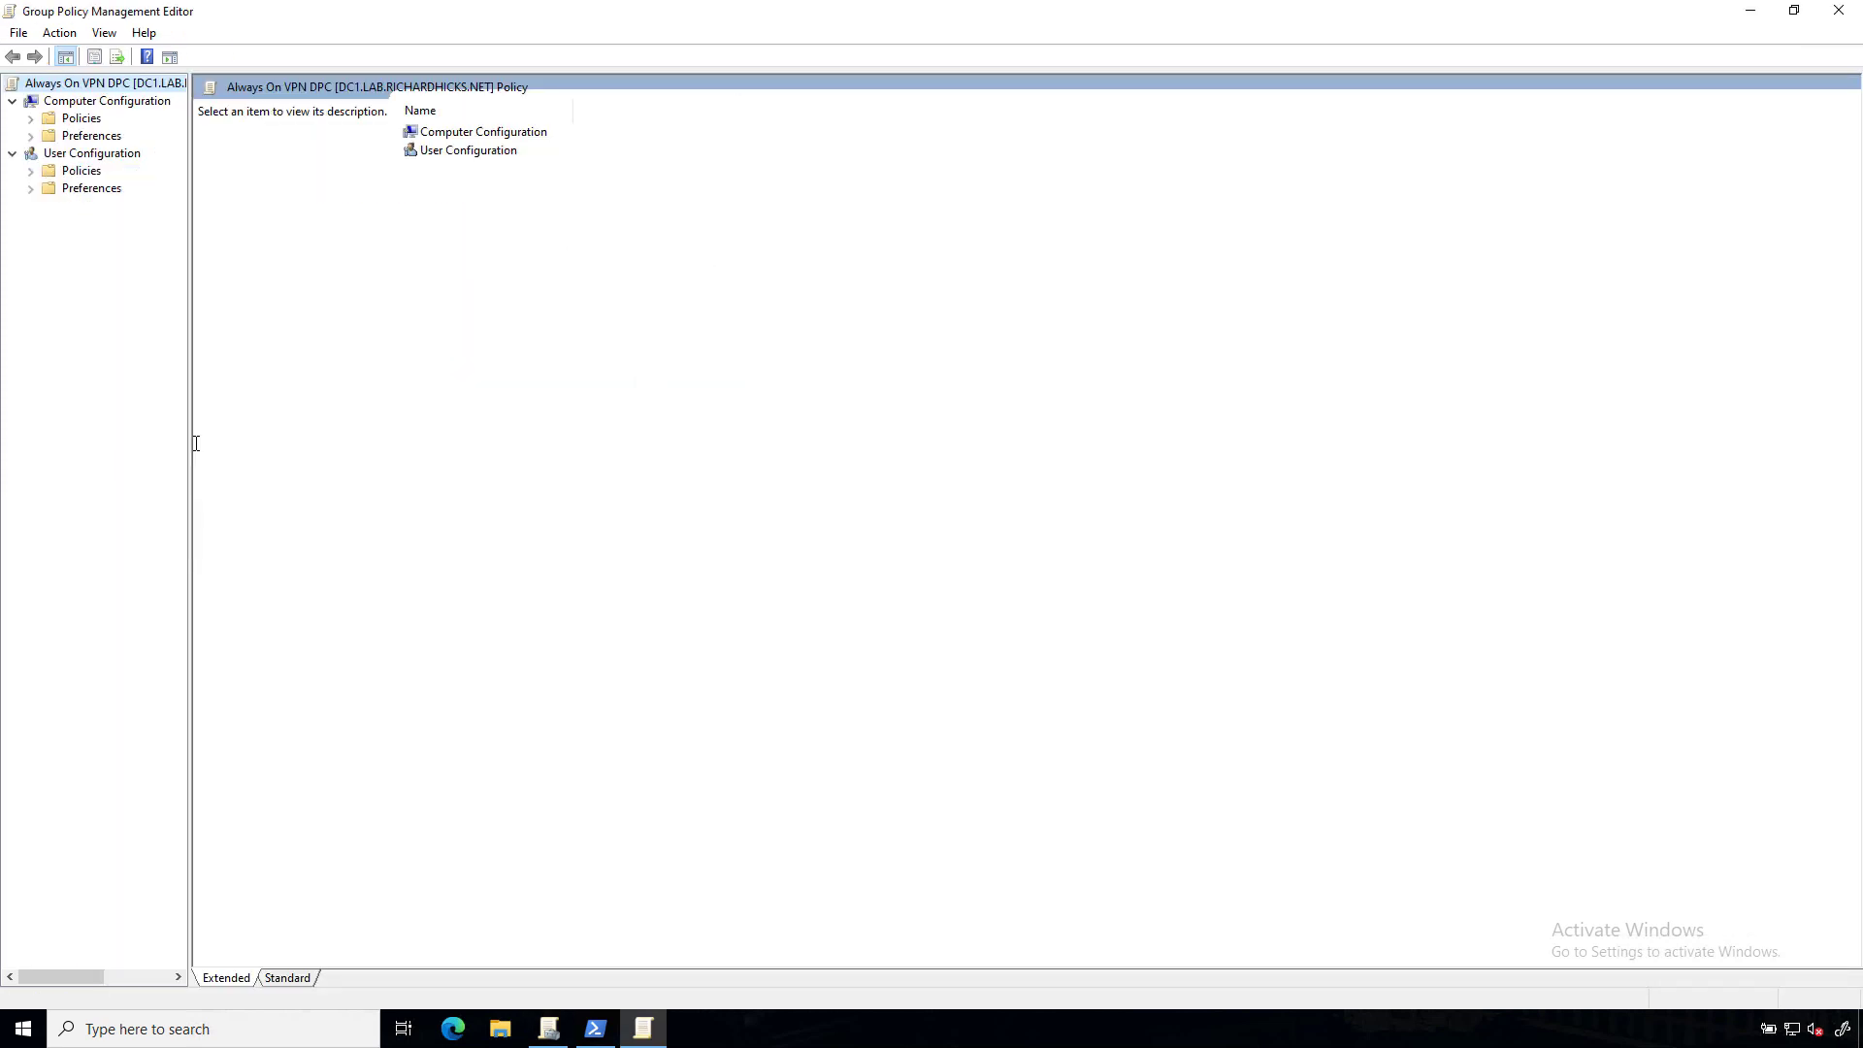
pyautogui.moveTo(188, 445); pyautogui.dragTo(256, 445)
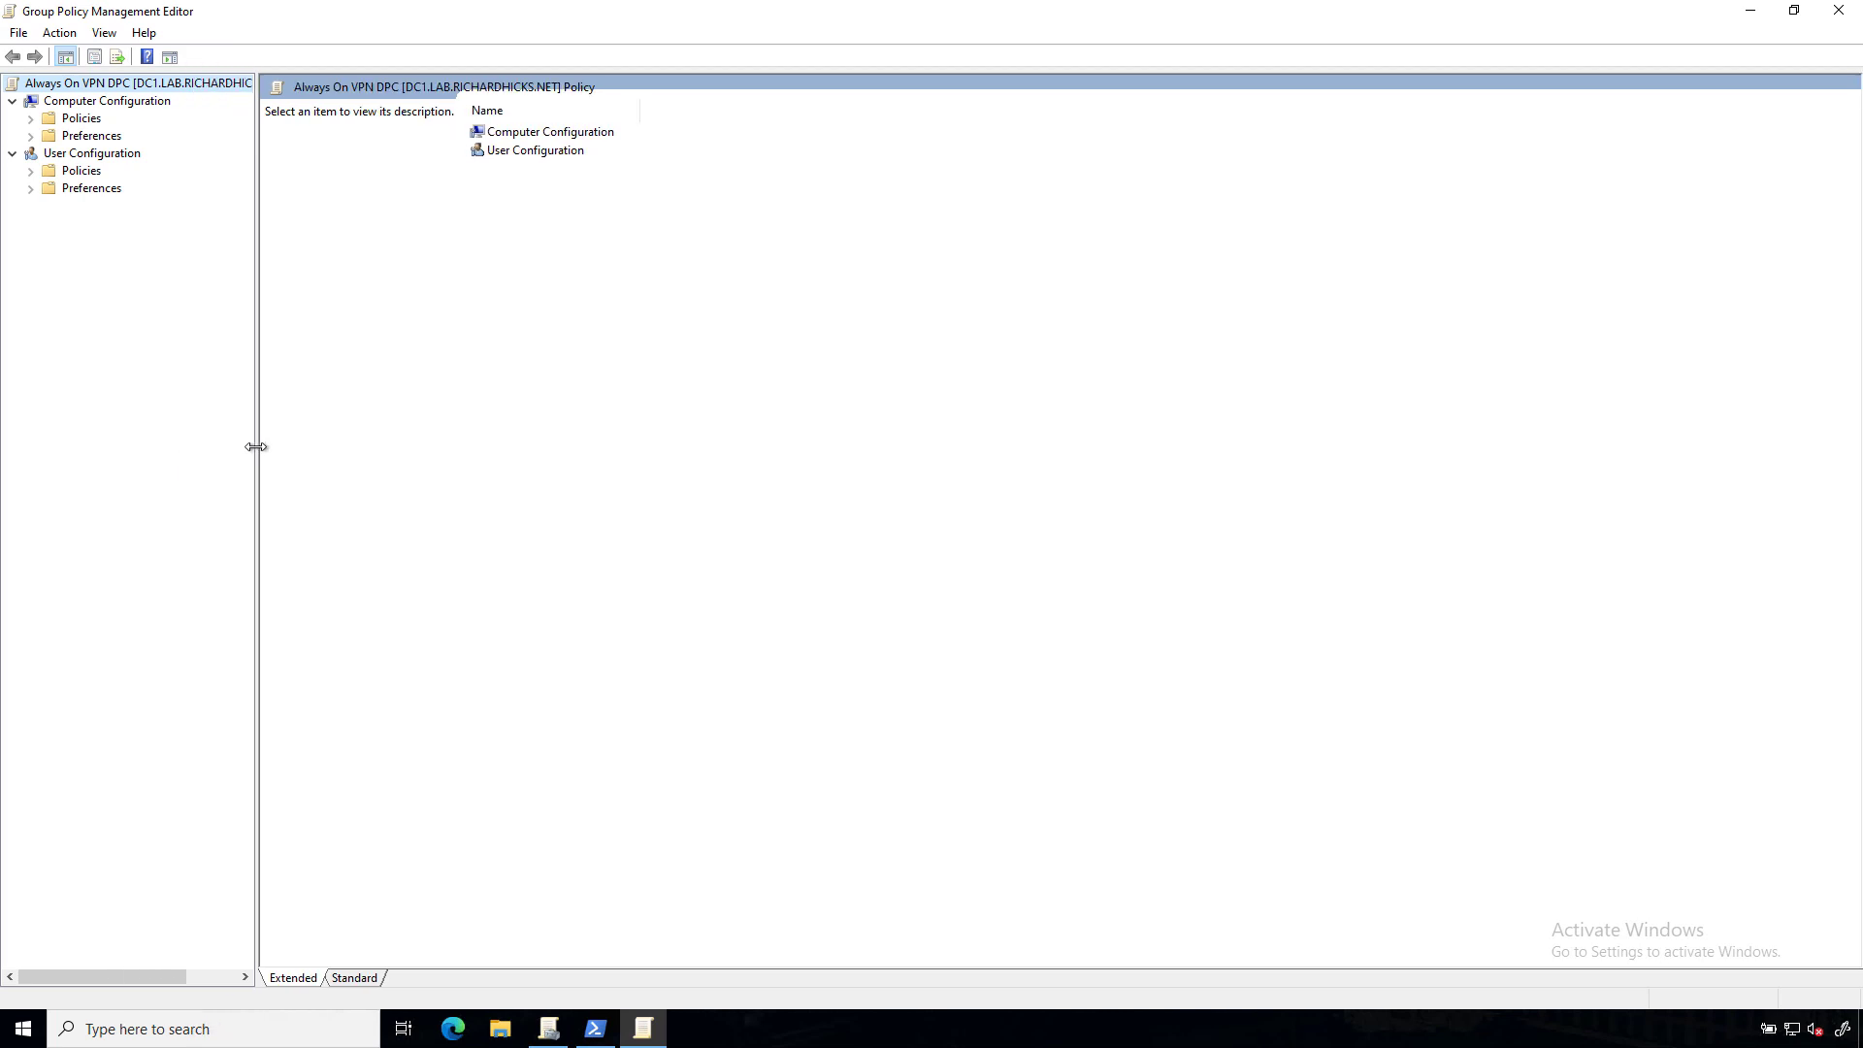
pyautogui.click(31, 118)
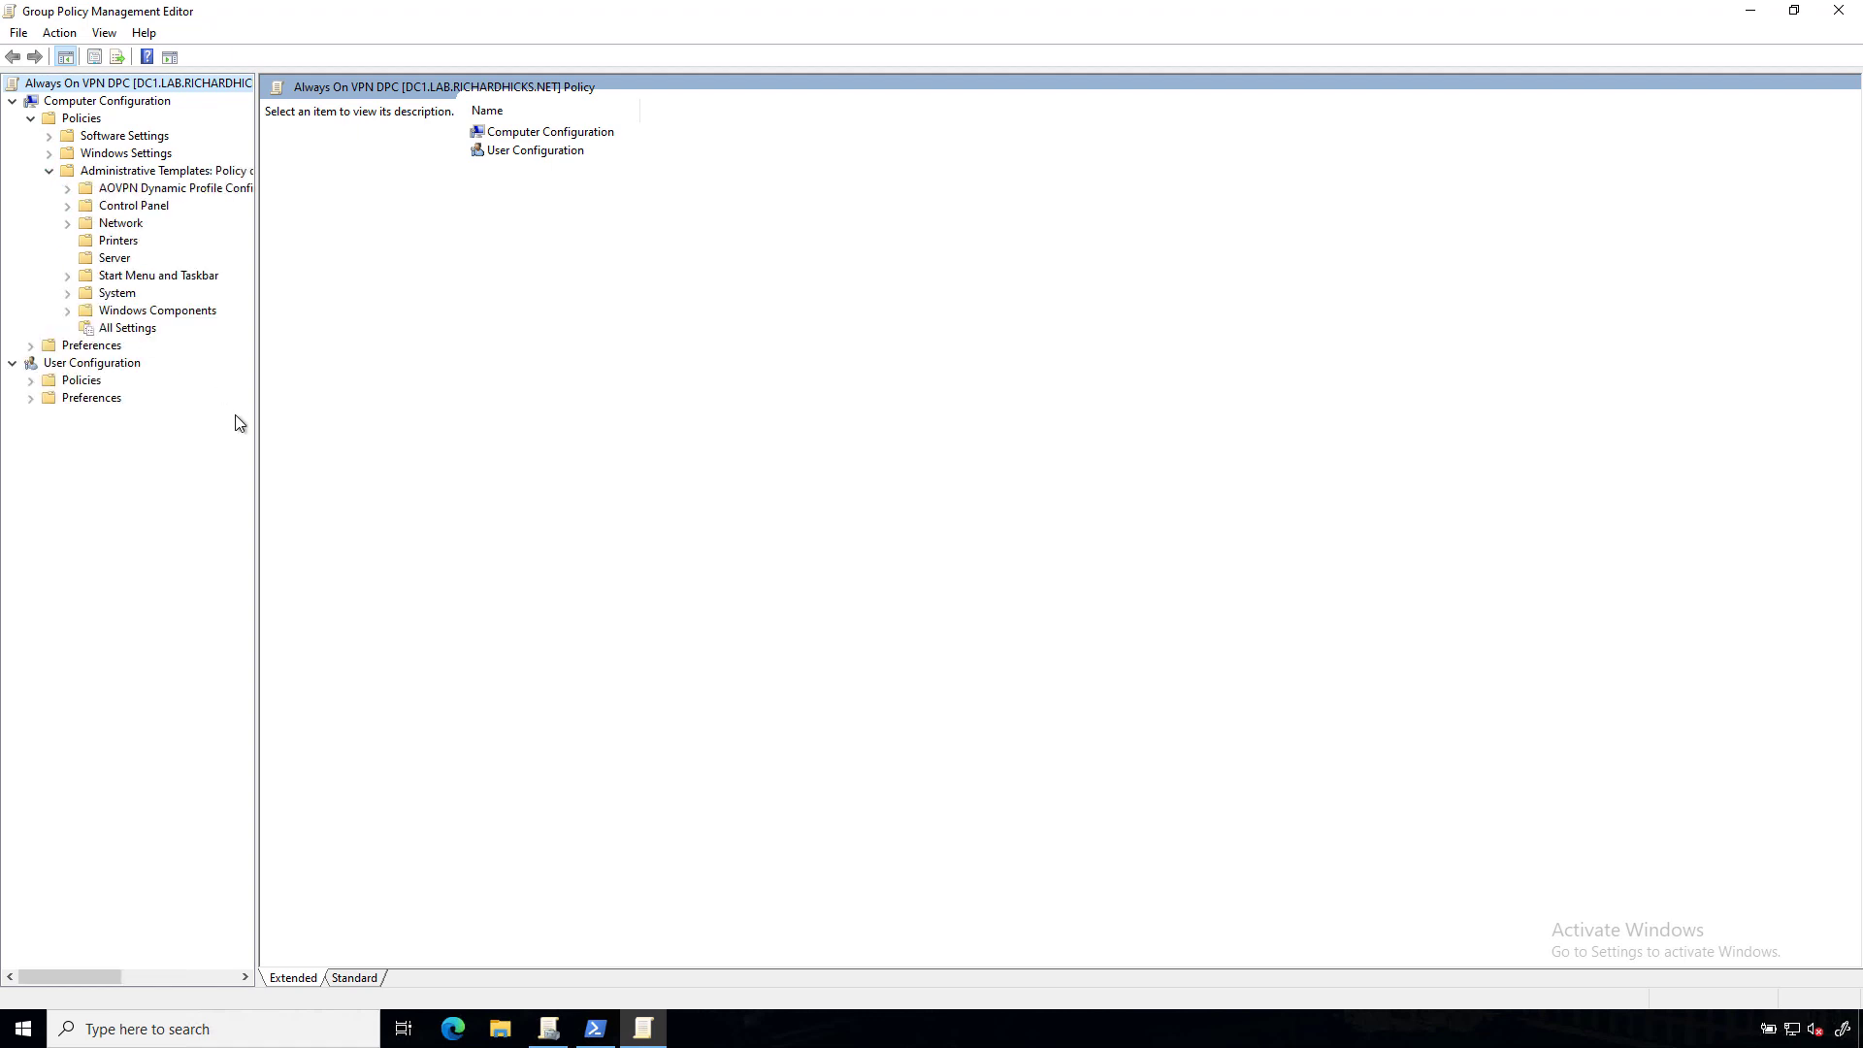
pyautogui.moveTo(257, 434); pyautogui.dragTo(433, 427)
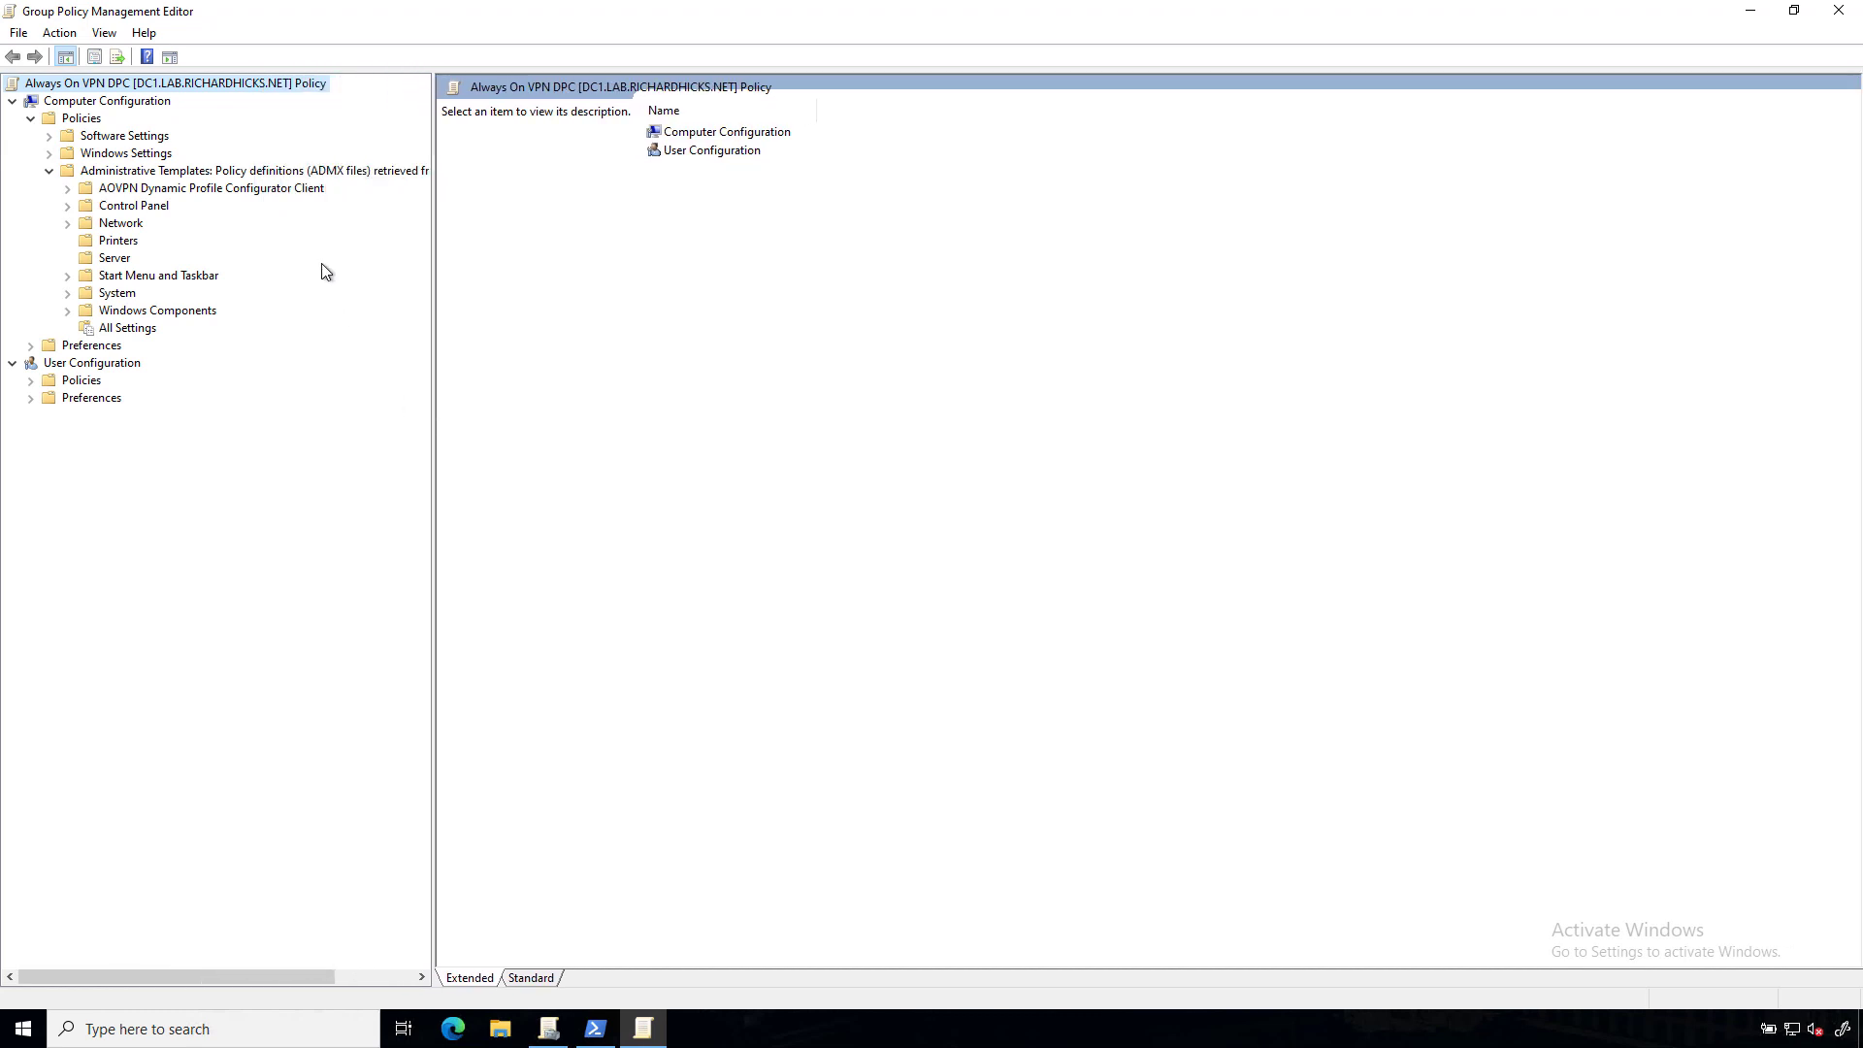
# Step: Select the AOVPN Dynamic Profile Configurator Client category to list its settings
pyautogui.click(260, 191)
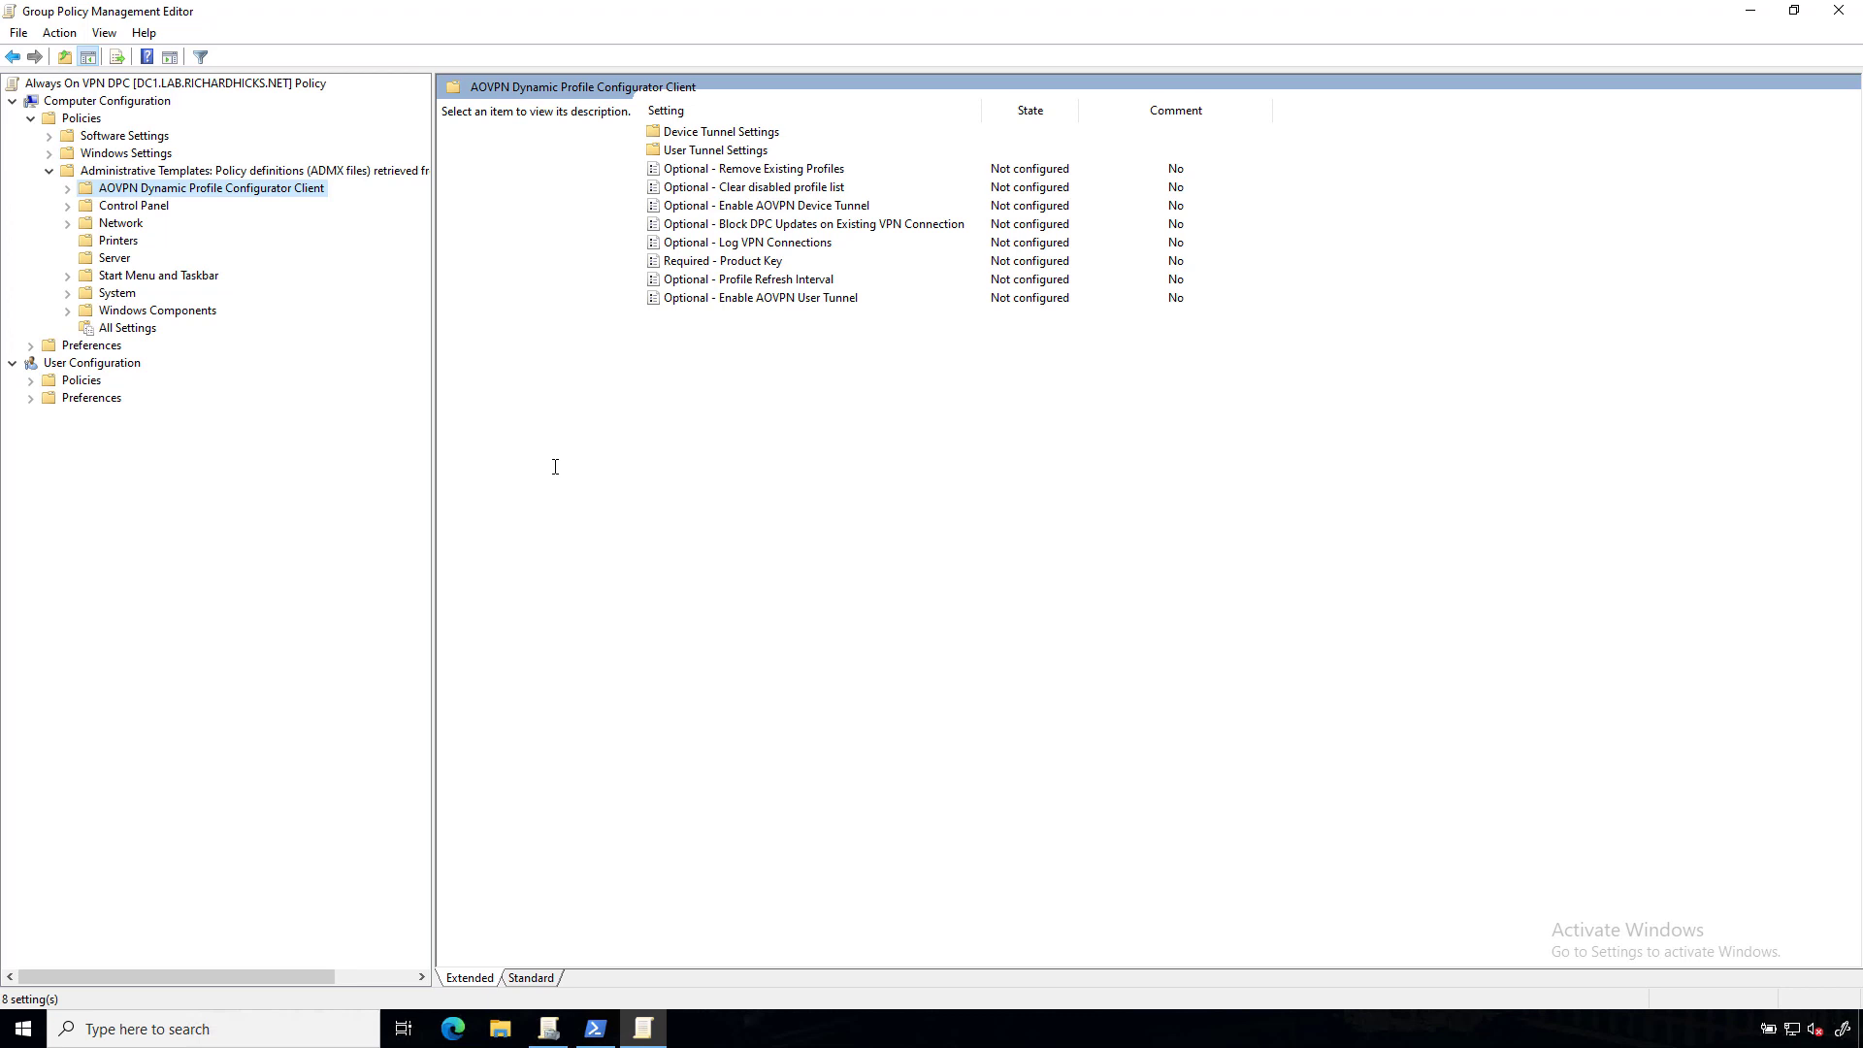
# Step: Enable Required - Product Key and paste in the licence key
pyautogui.doubleClick(712, 265)
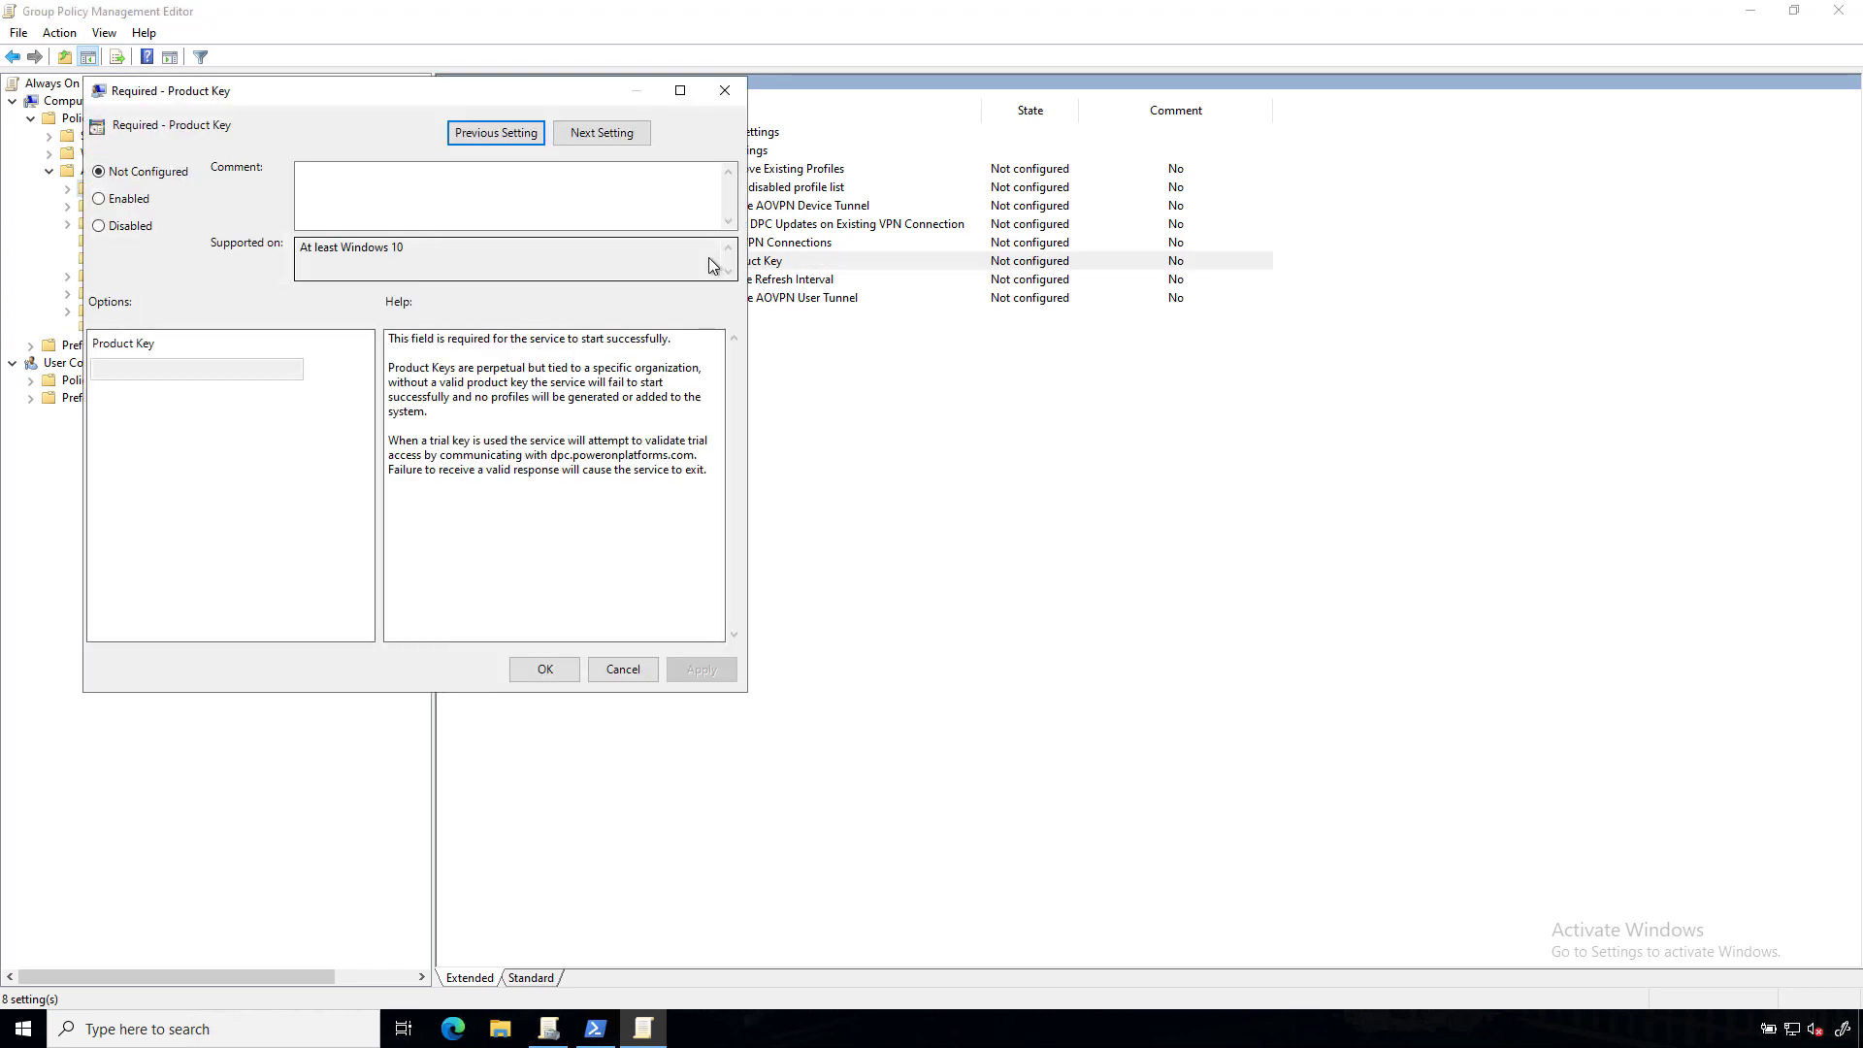
pyautogui.click(121, 200)
pyautogui.click(178, 374)
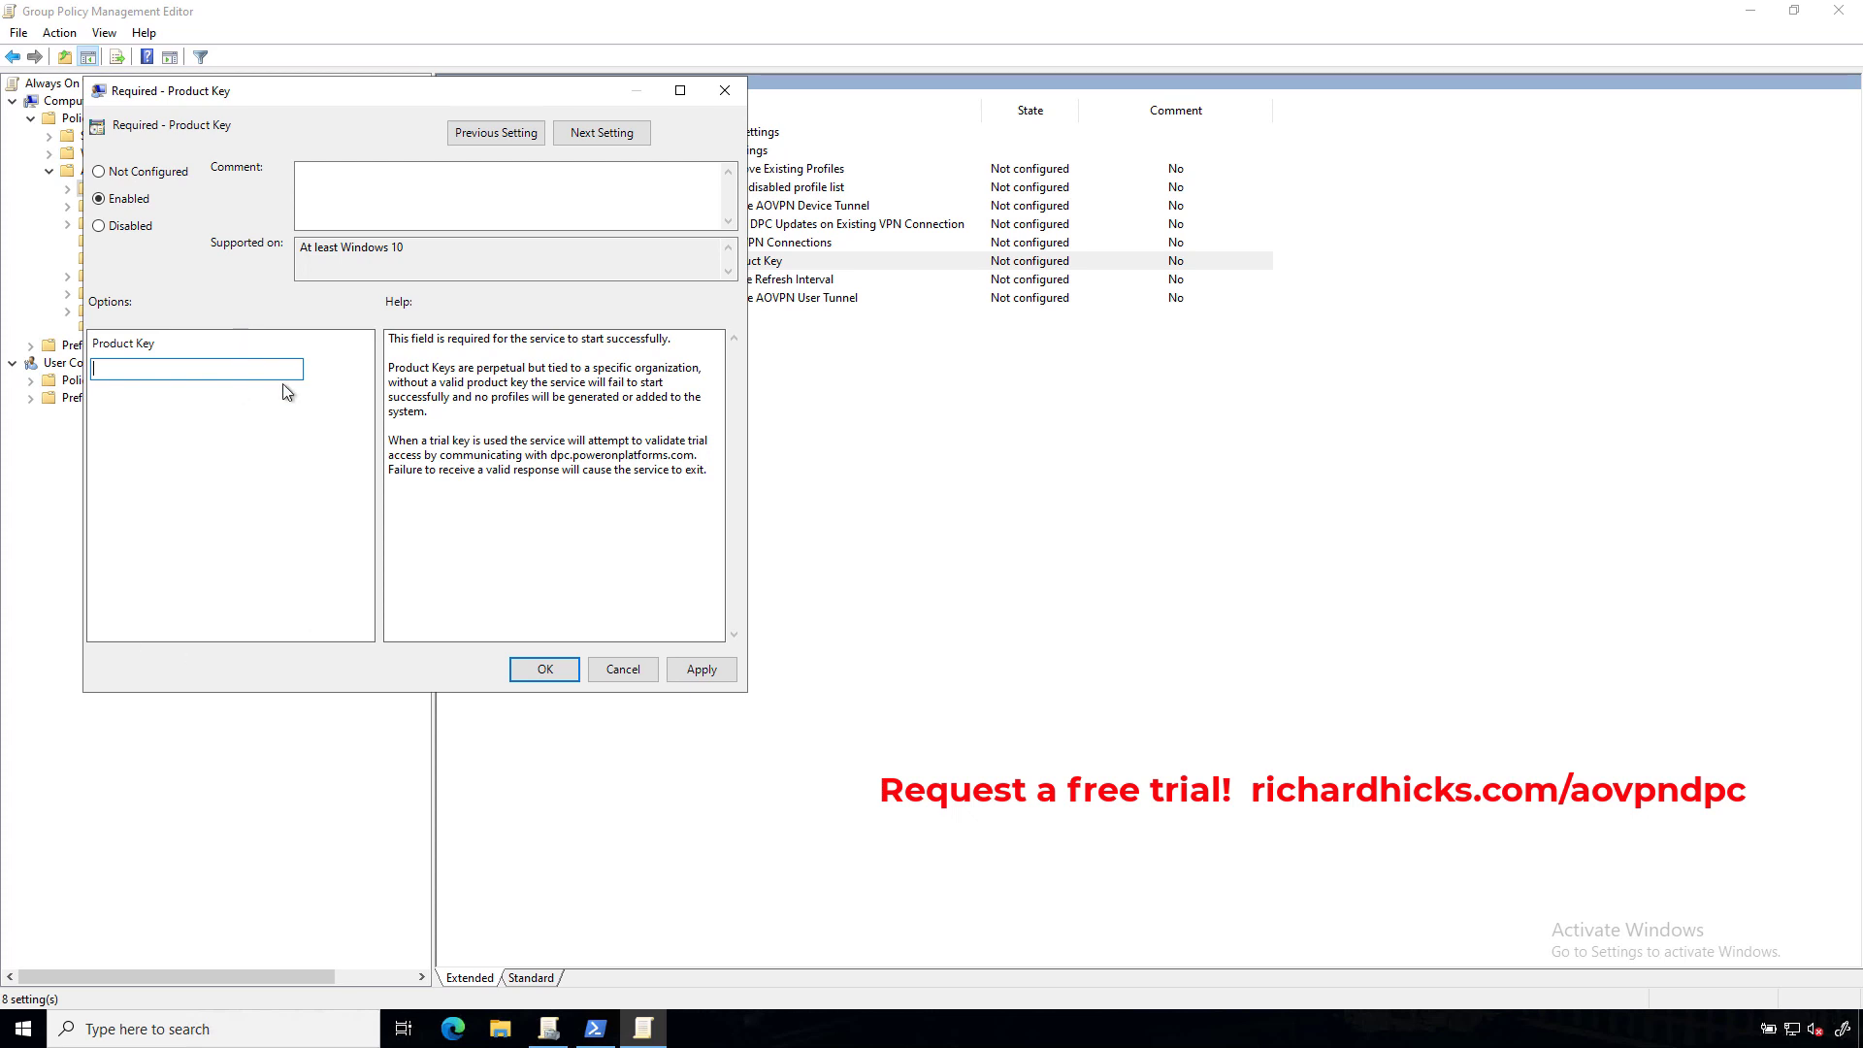
pyautogui.hotkey('ctrl', 'v')
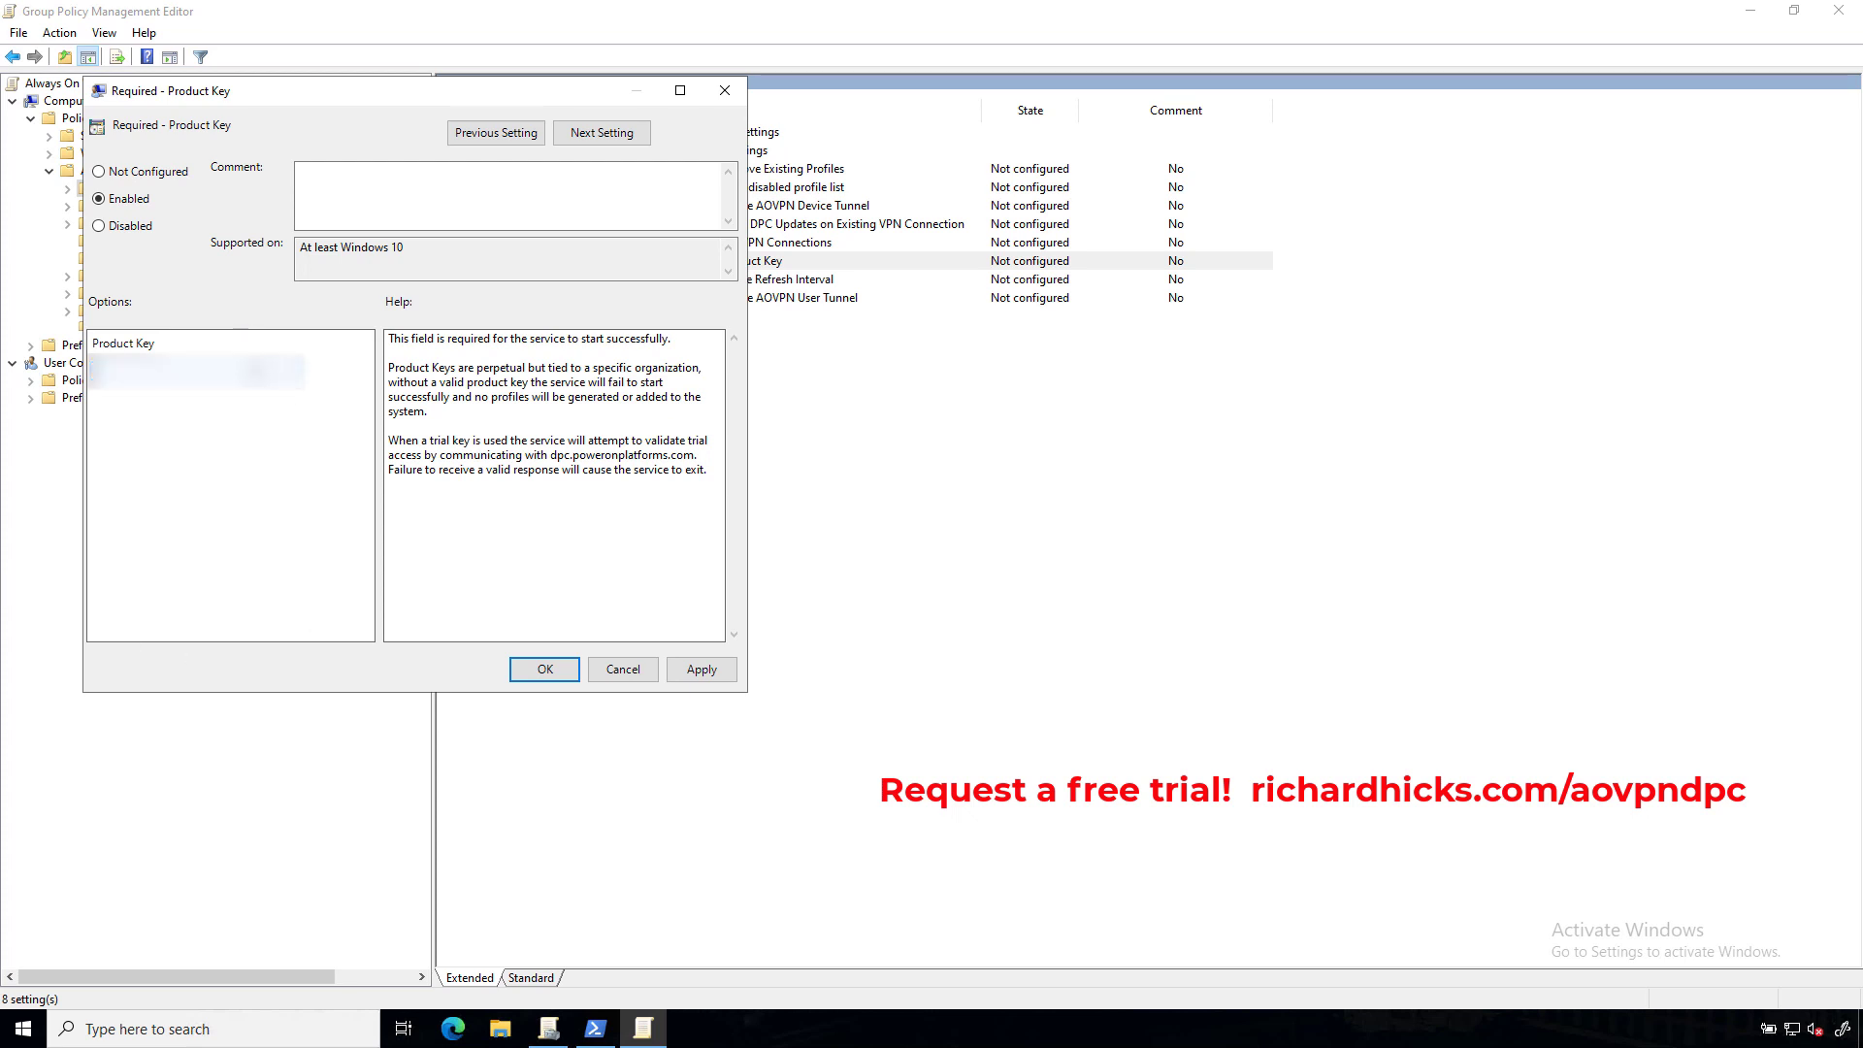
pyautogui.click(563, 670)
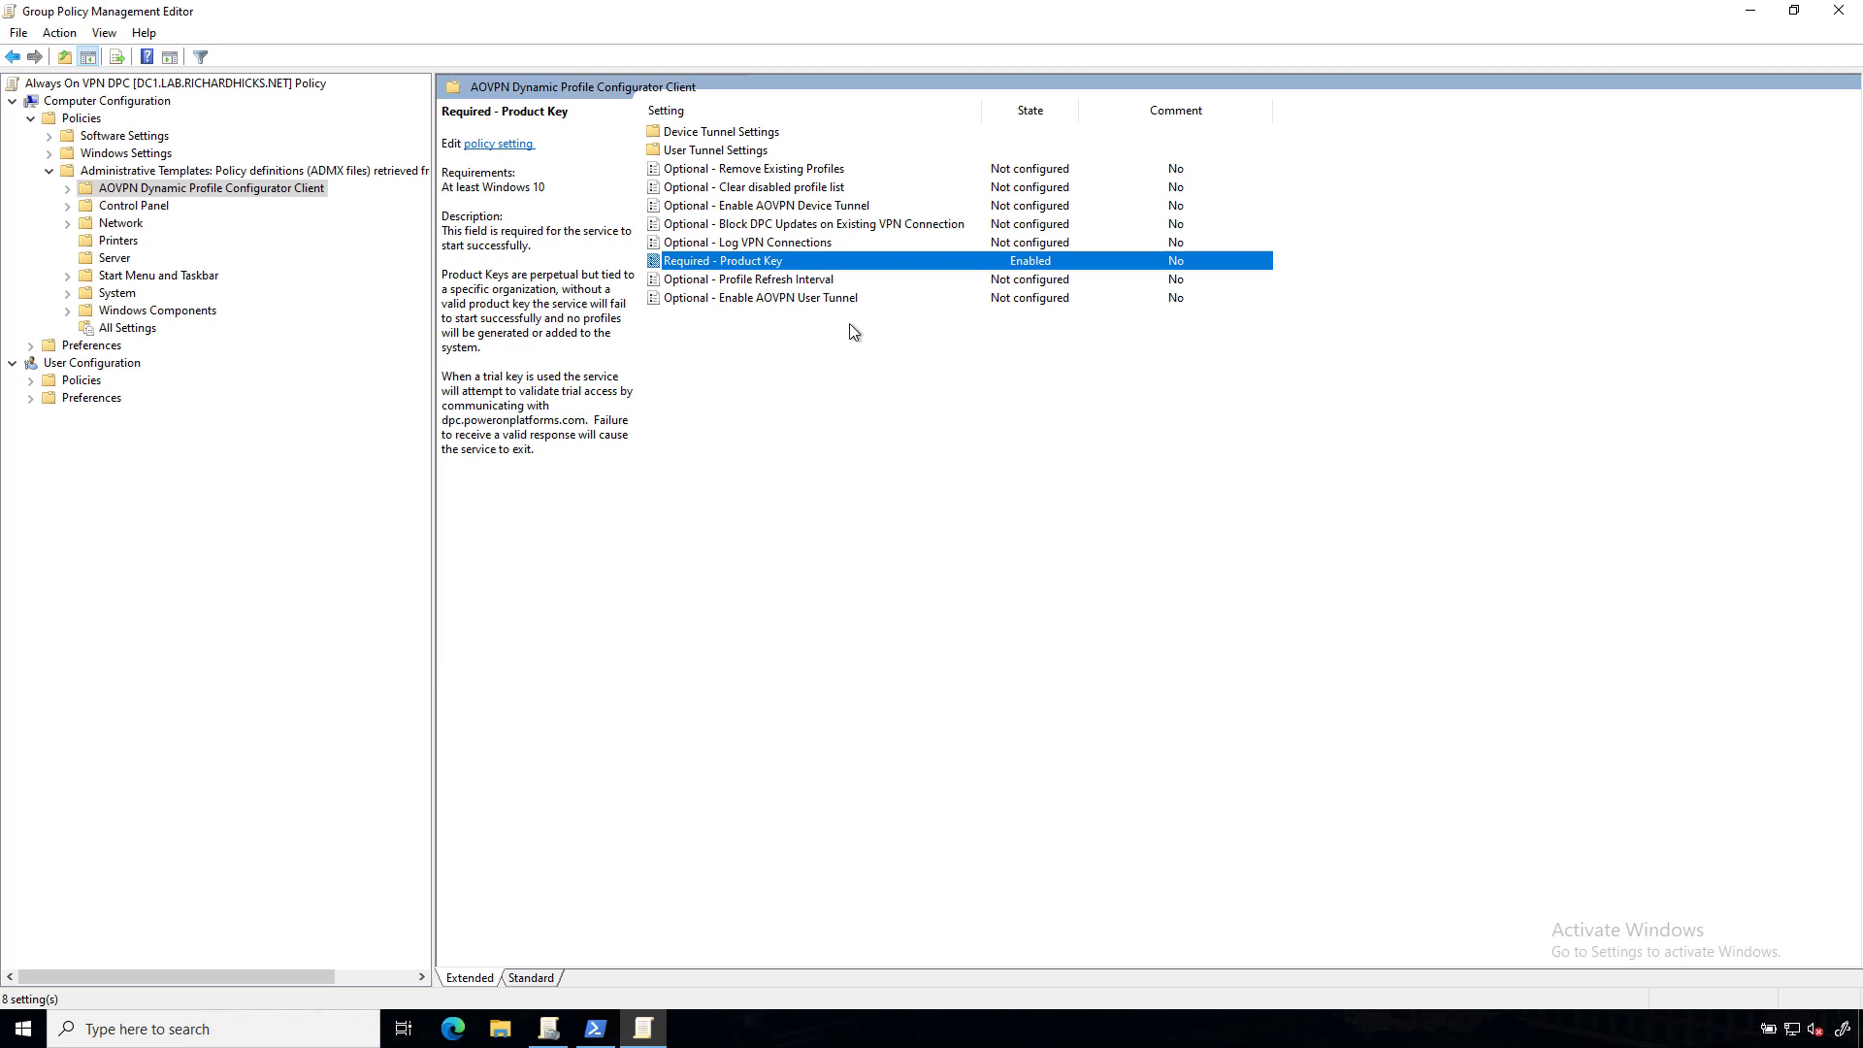
# Step: Set Enable AOVPN Device Tunnel and Enable AOVPN User Tunnel to Enabled
pyautogui.doubleClick(795, 211)
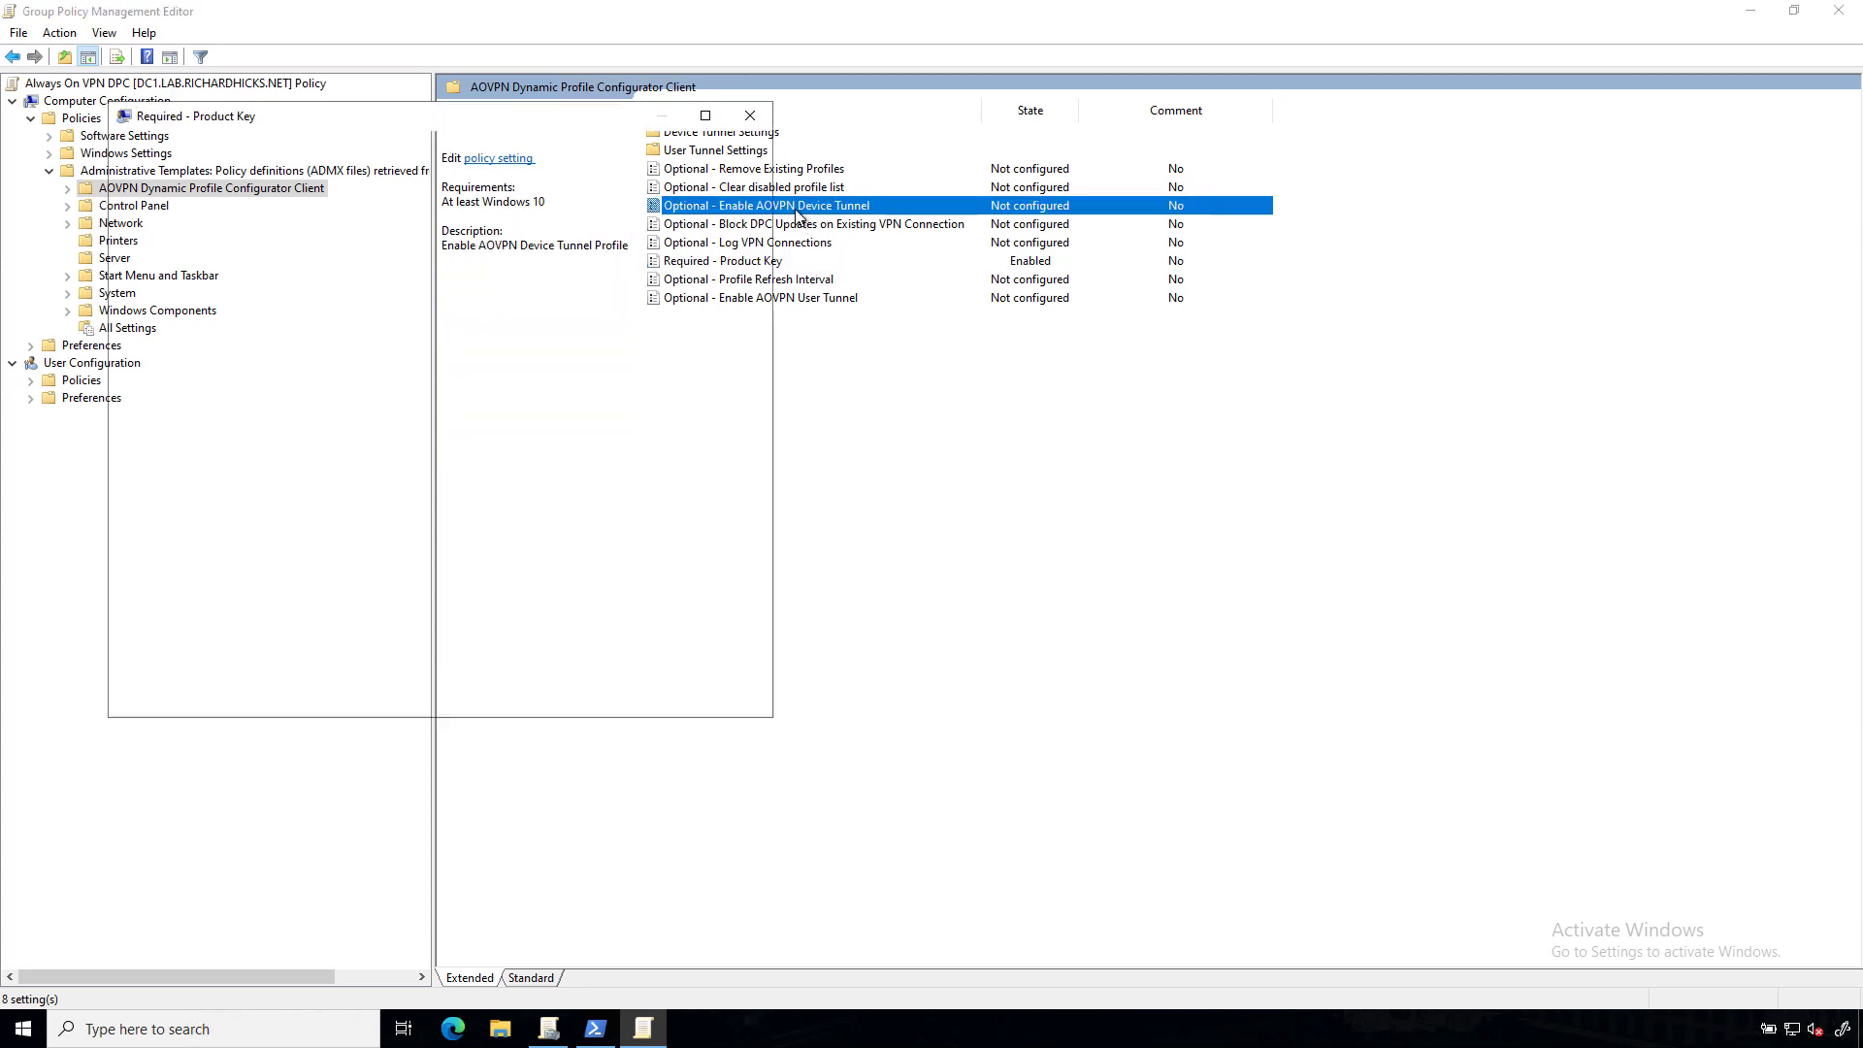
pyautogui.click(149, 229)
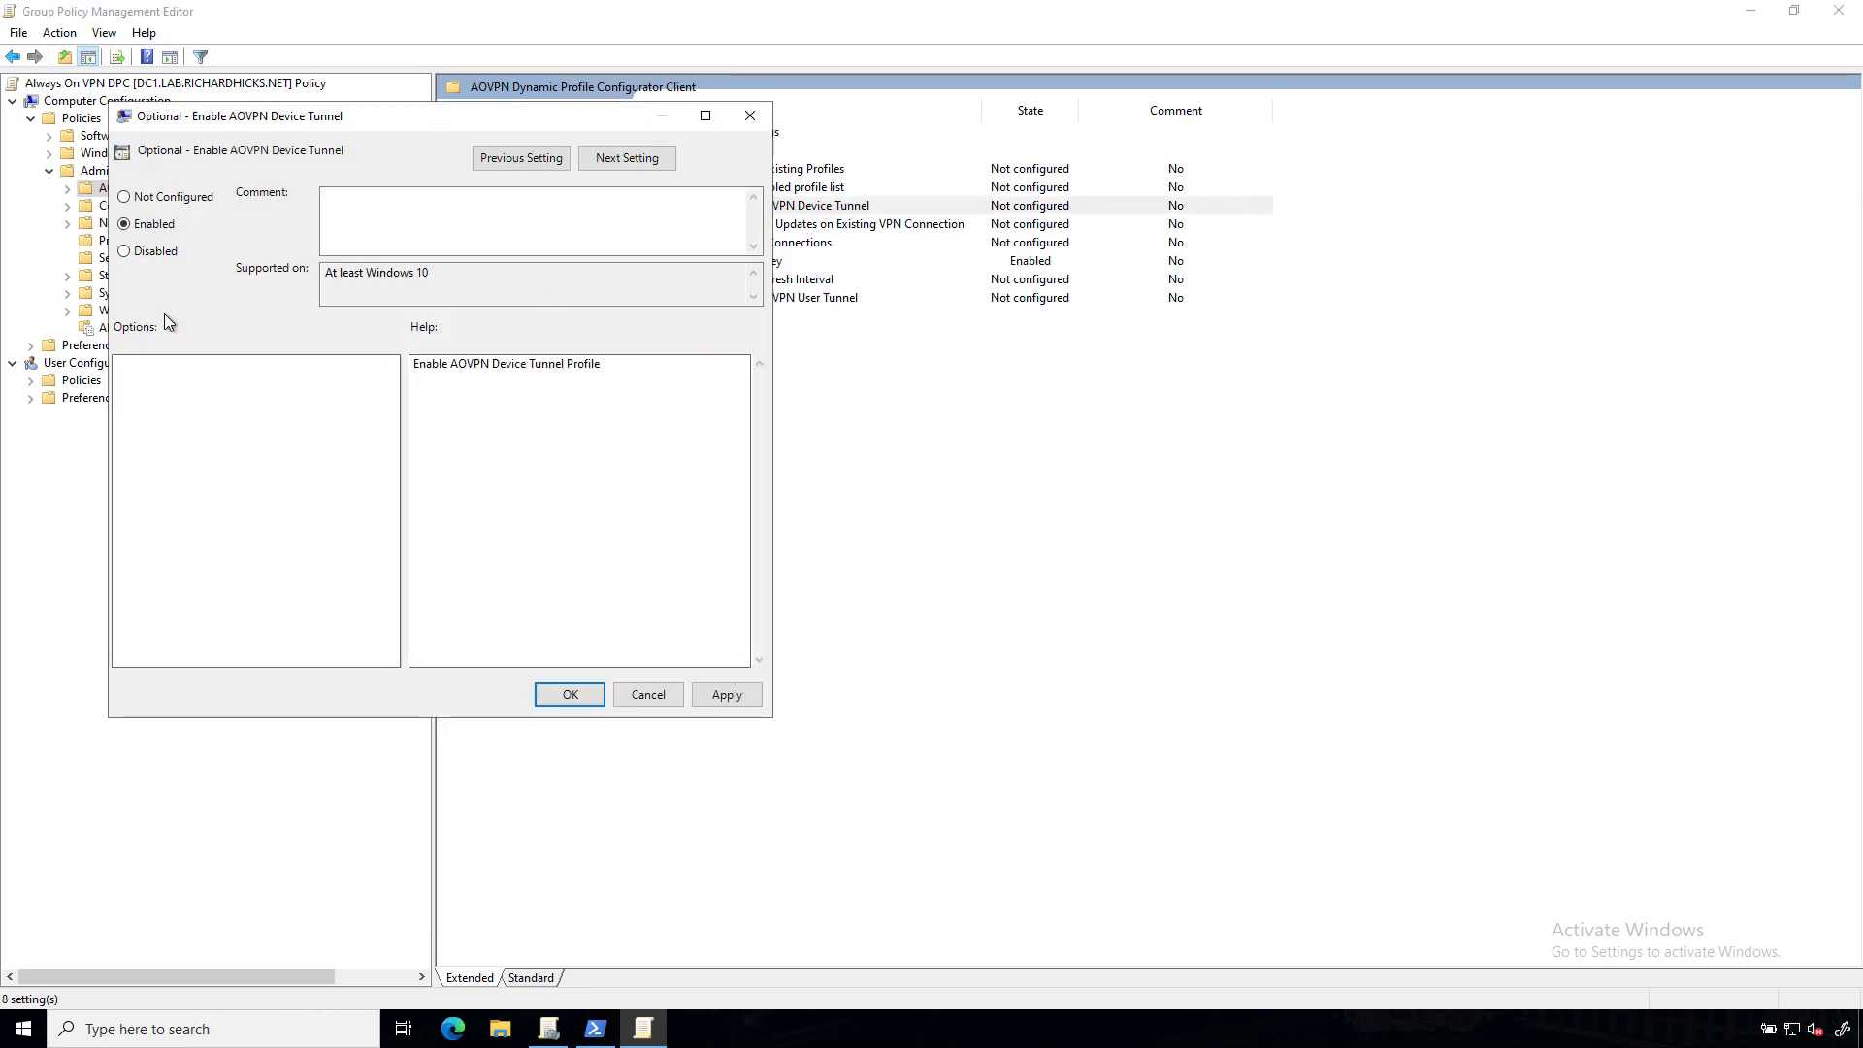
pyautogui.click(561, 692)
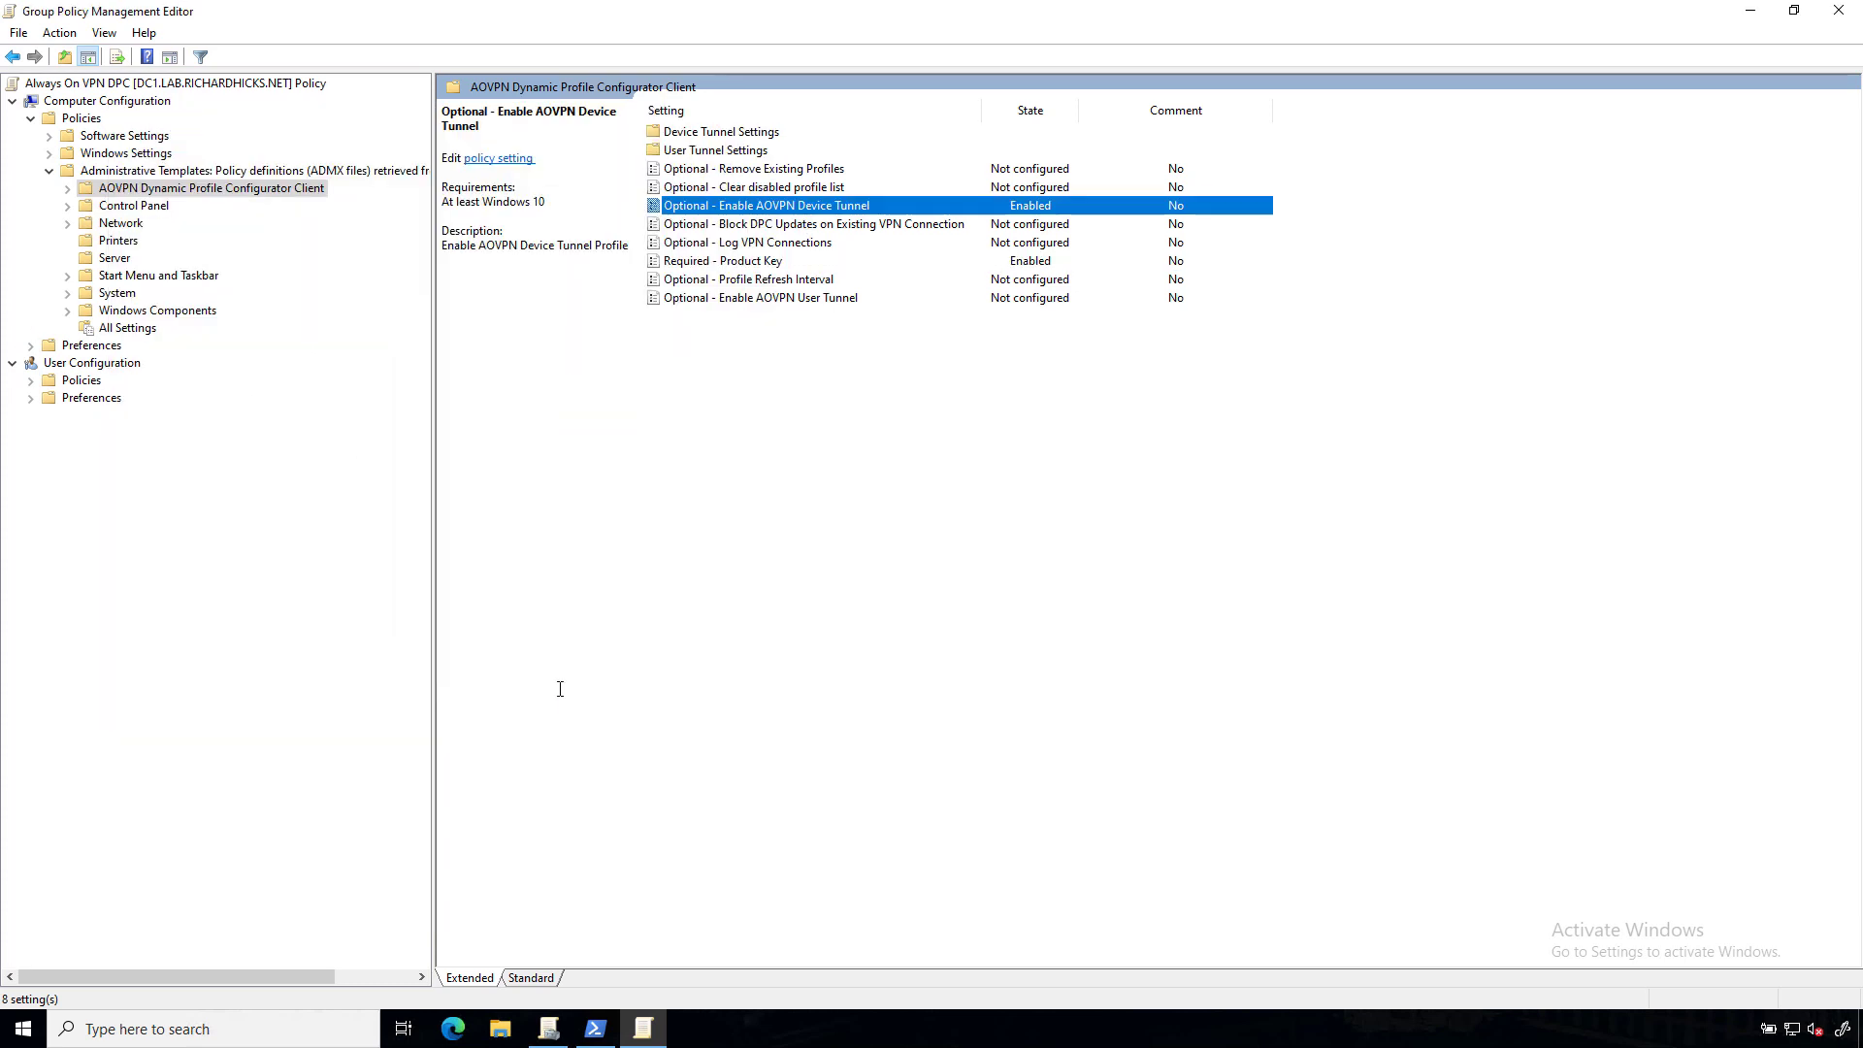
pyautogui.doubleClick(801, 300)
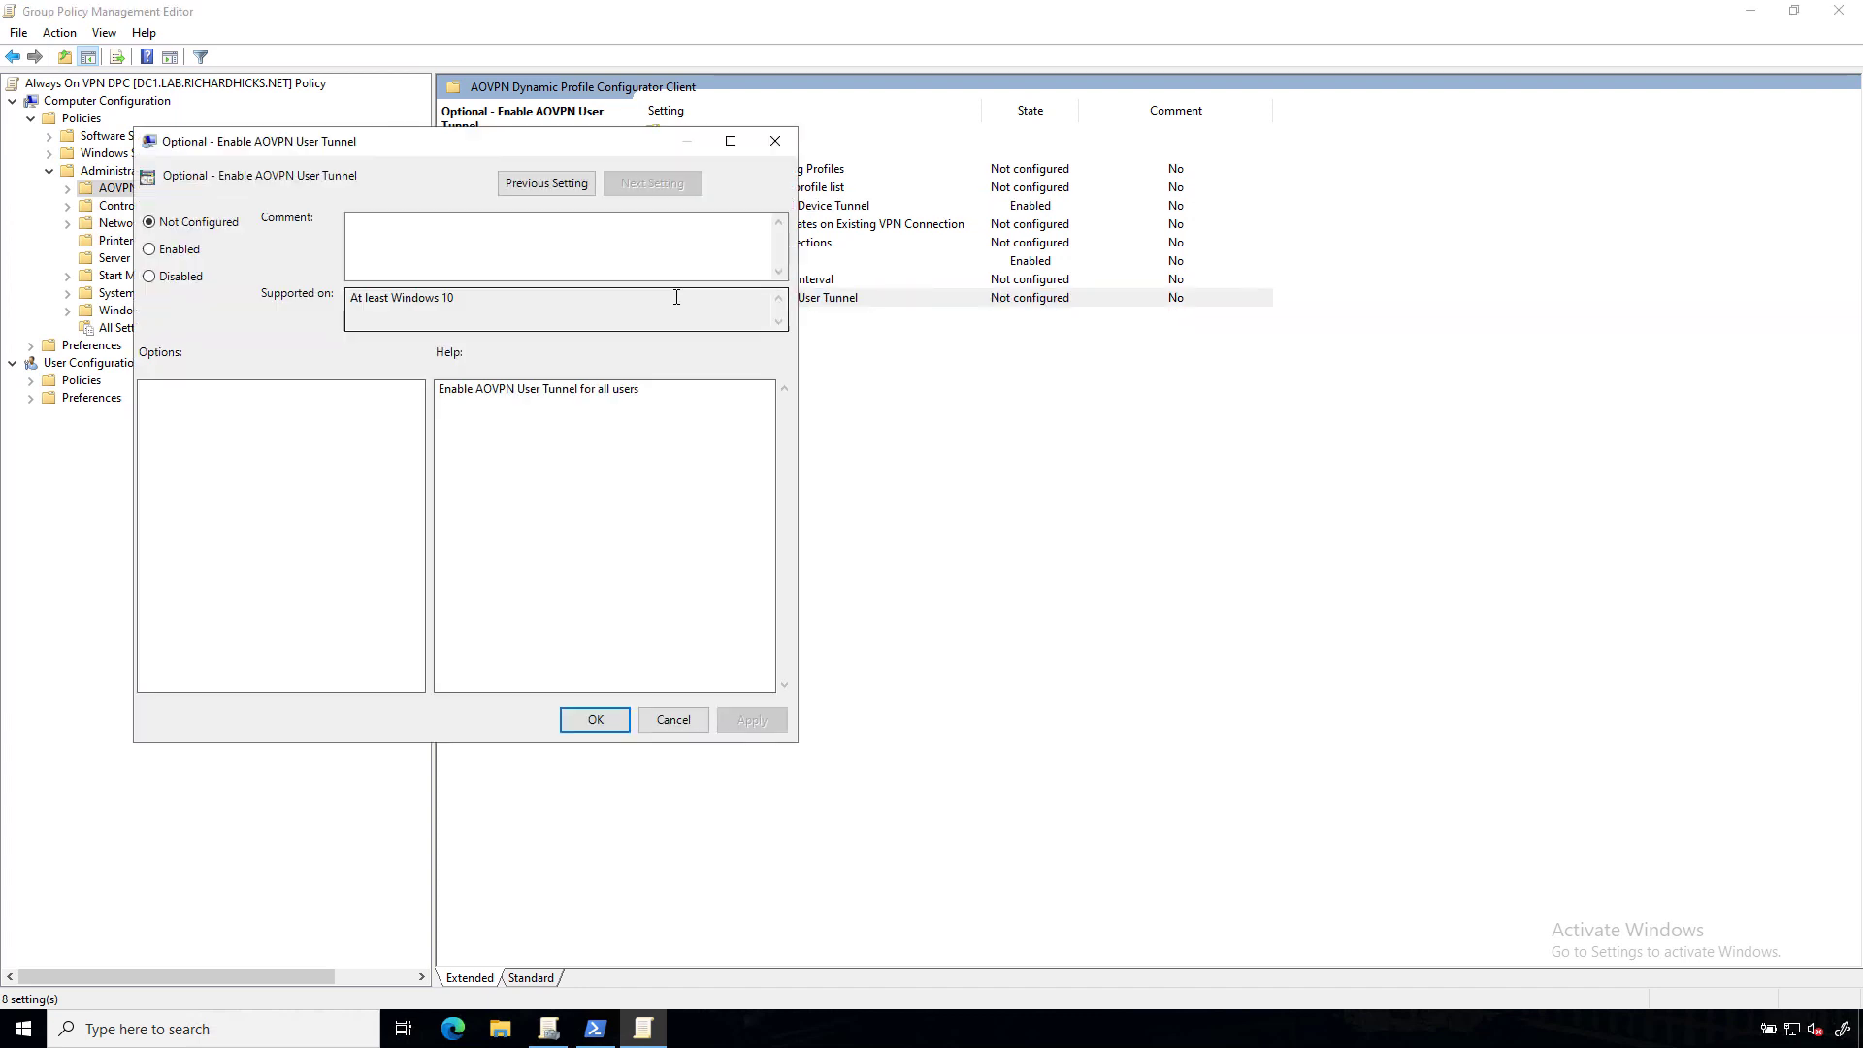
pyautogui.click(150, 249)
pyautogui.click(594, 720)
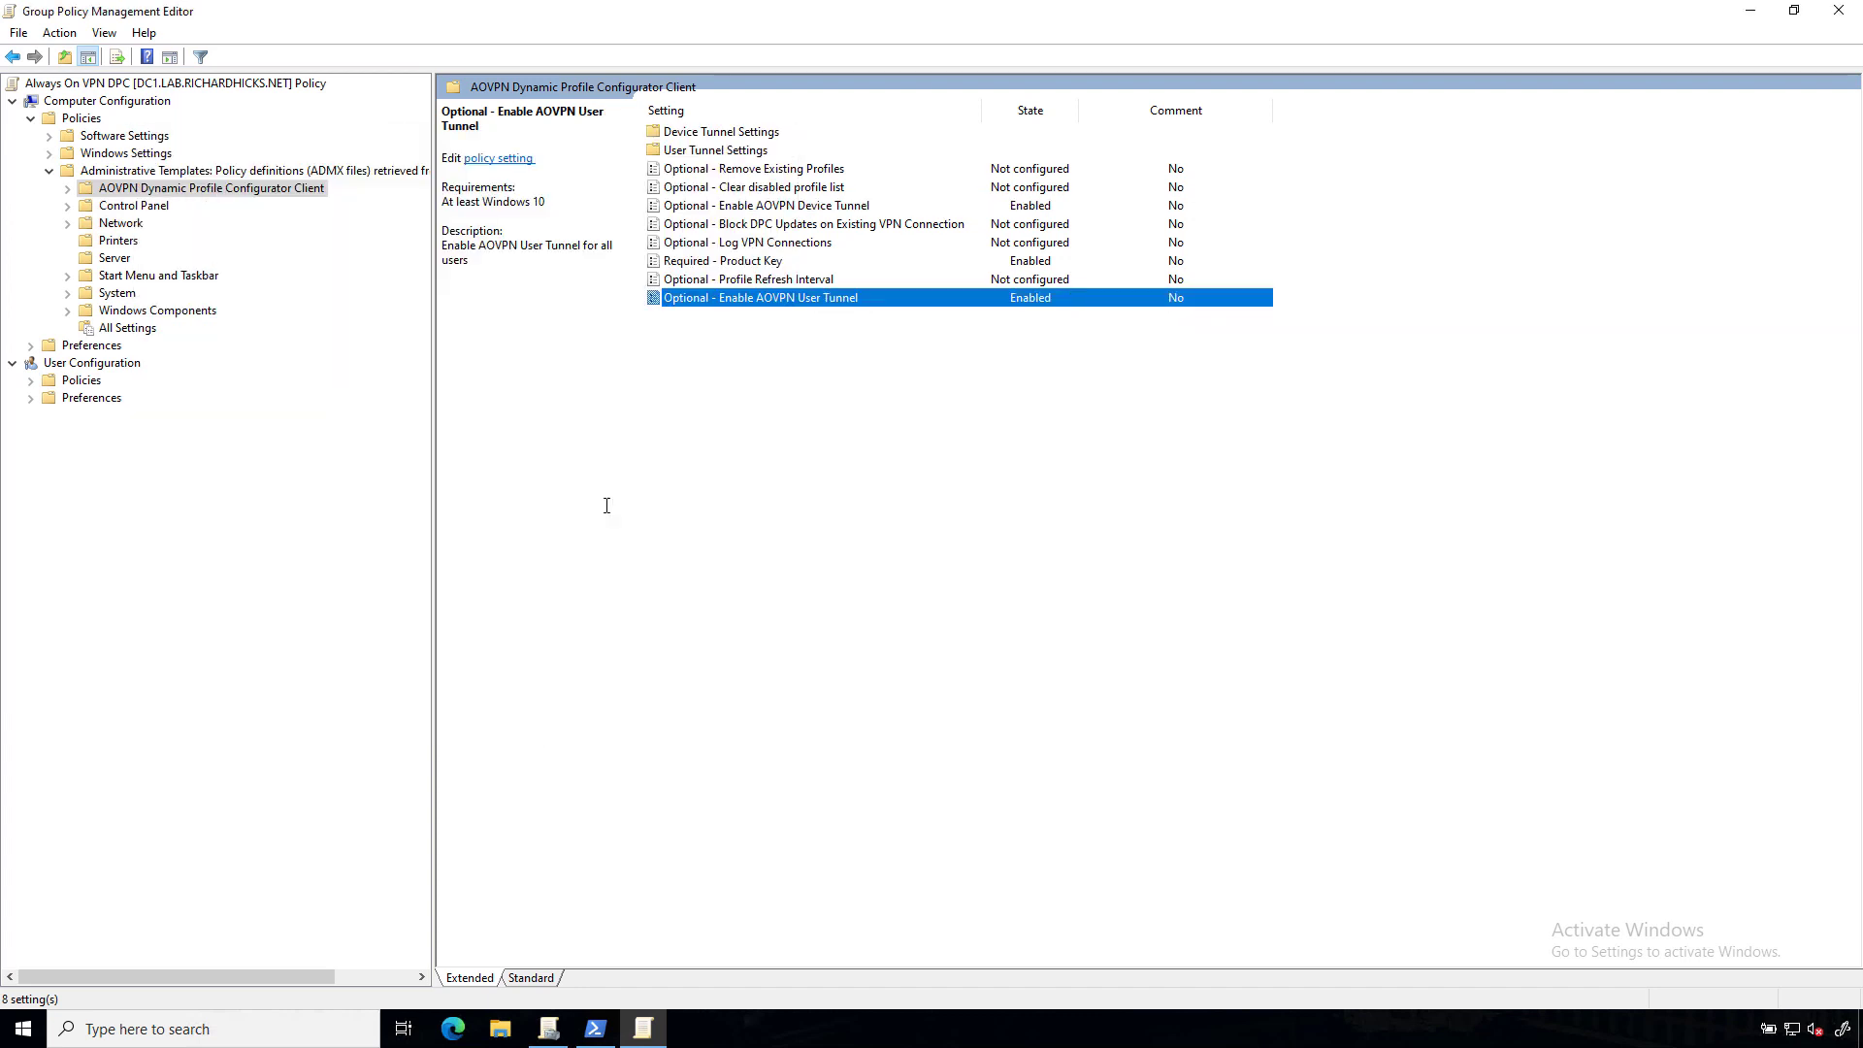
# Step: In Device Tunnel Settings, enable Required - VPN Endpoint with vpn.richardhicks.net
pyautogui.click(68, 189)
pyautogui.click(184, 205)
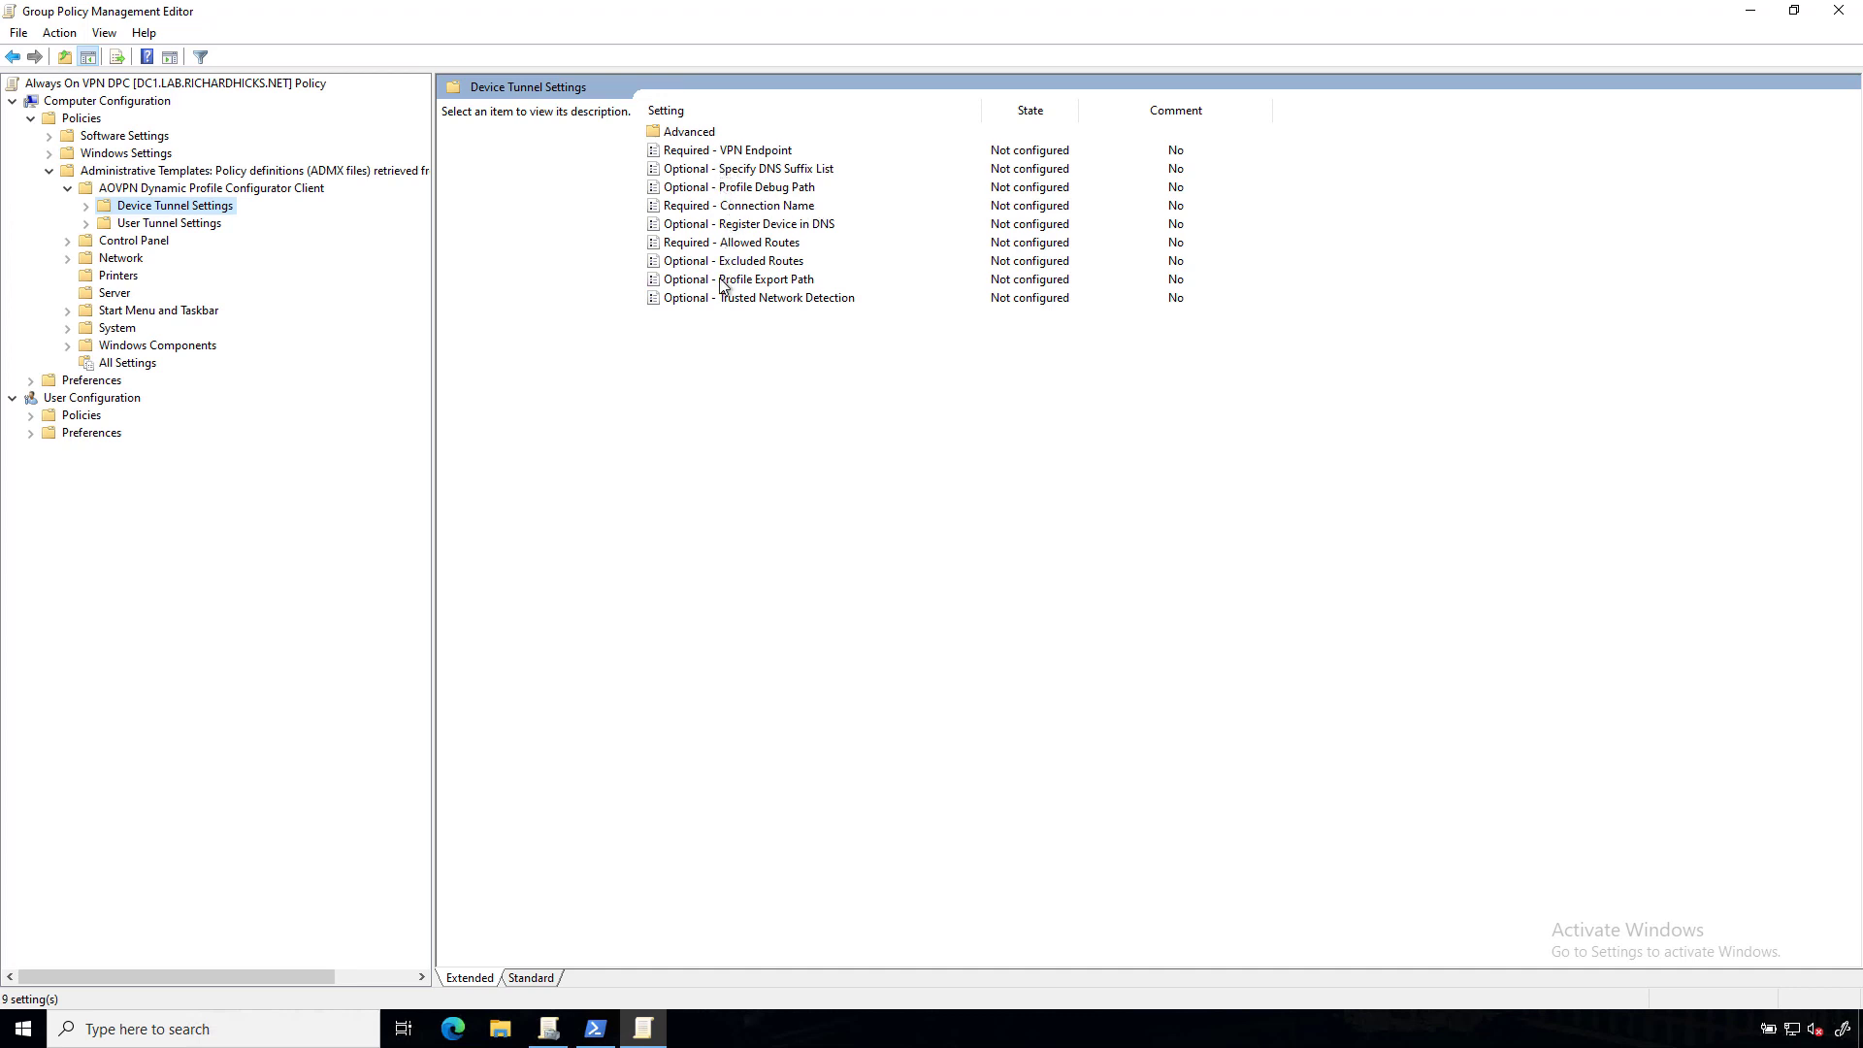
pyautogui.doubleClick(706, 153)
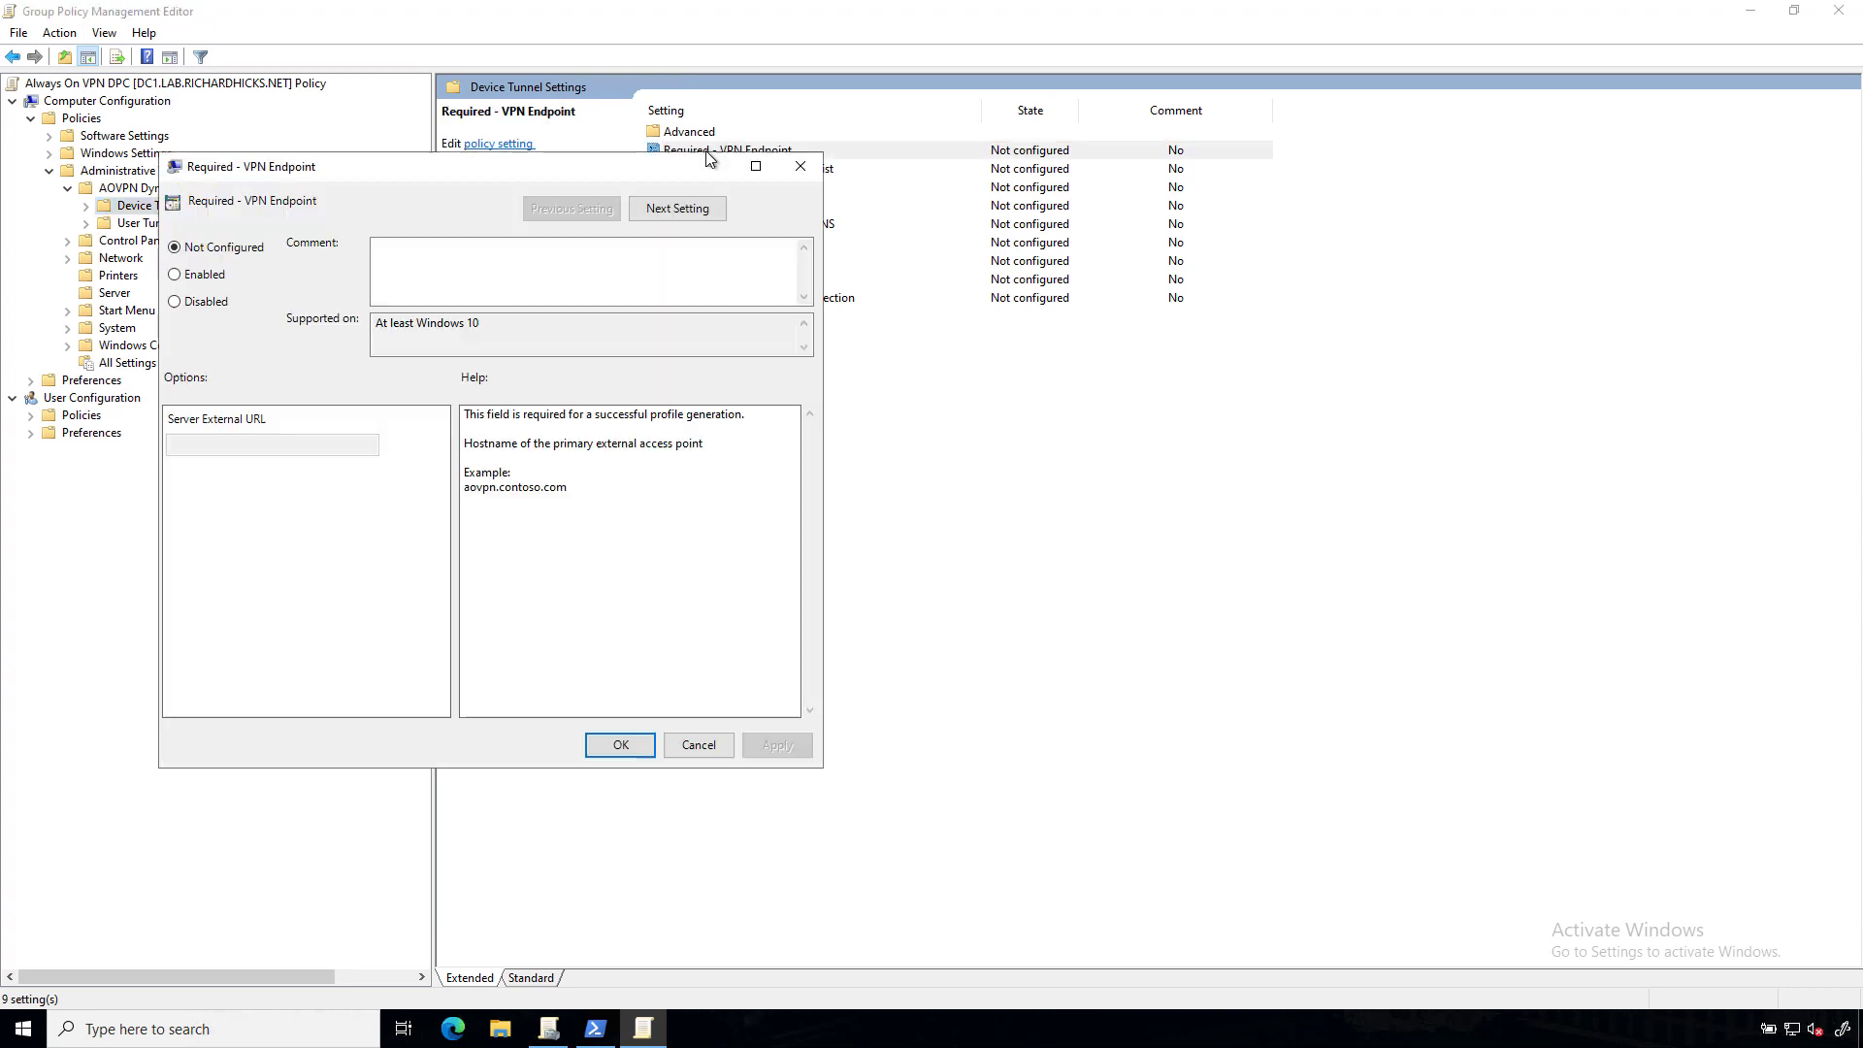
pyautogui.click(200, 284)
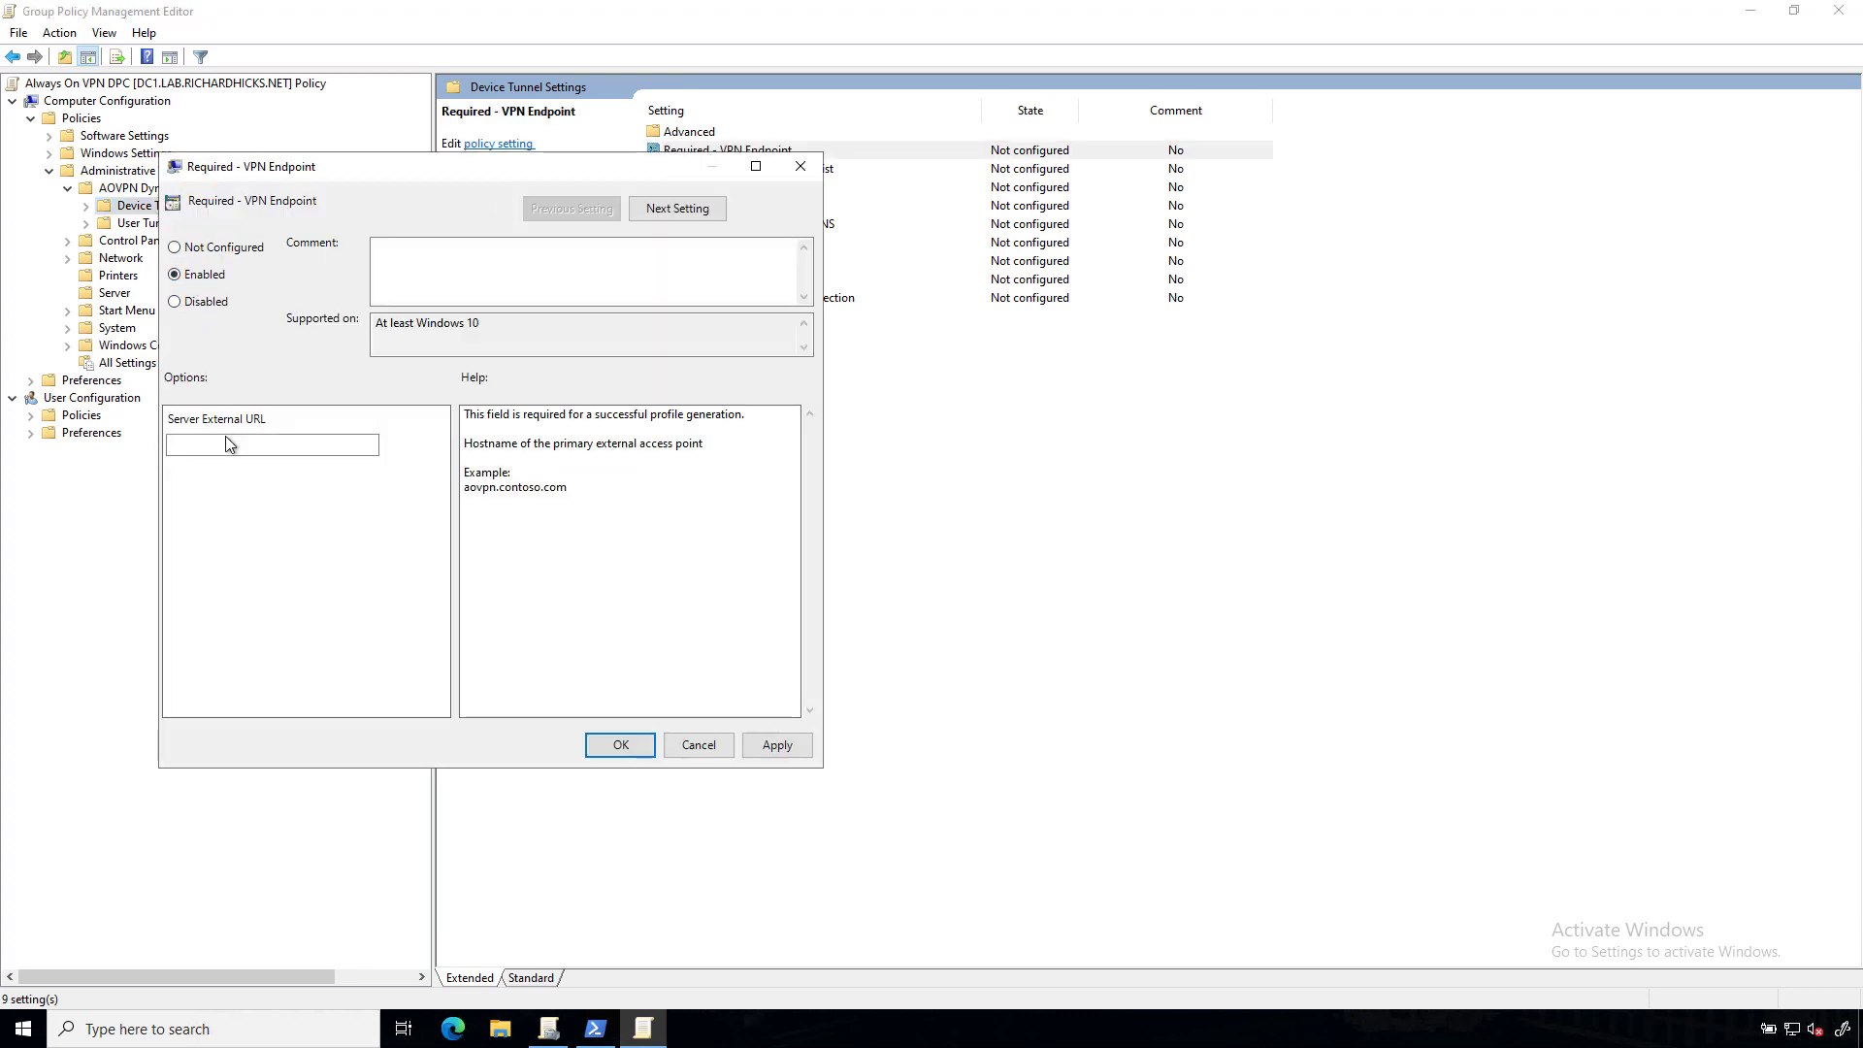
pyautogui.click(225, 445)
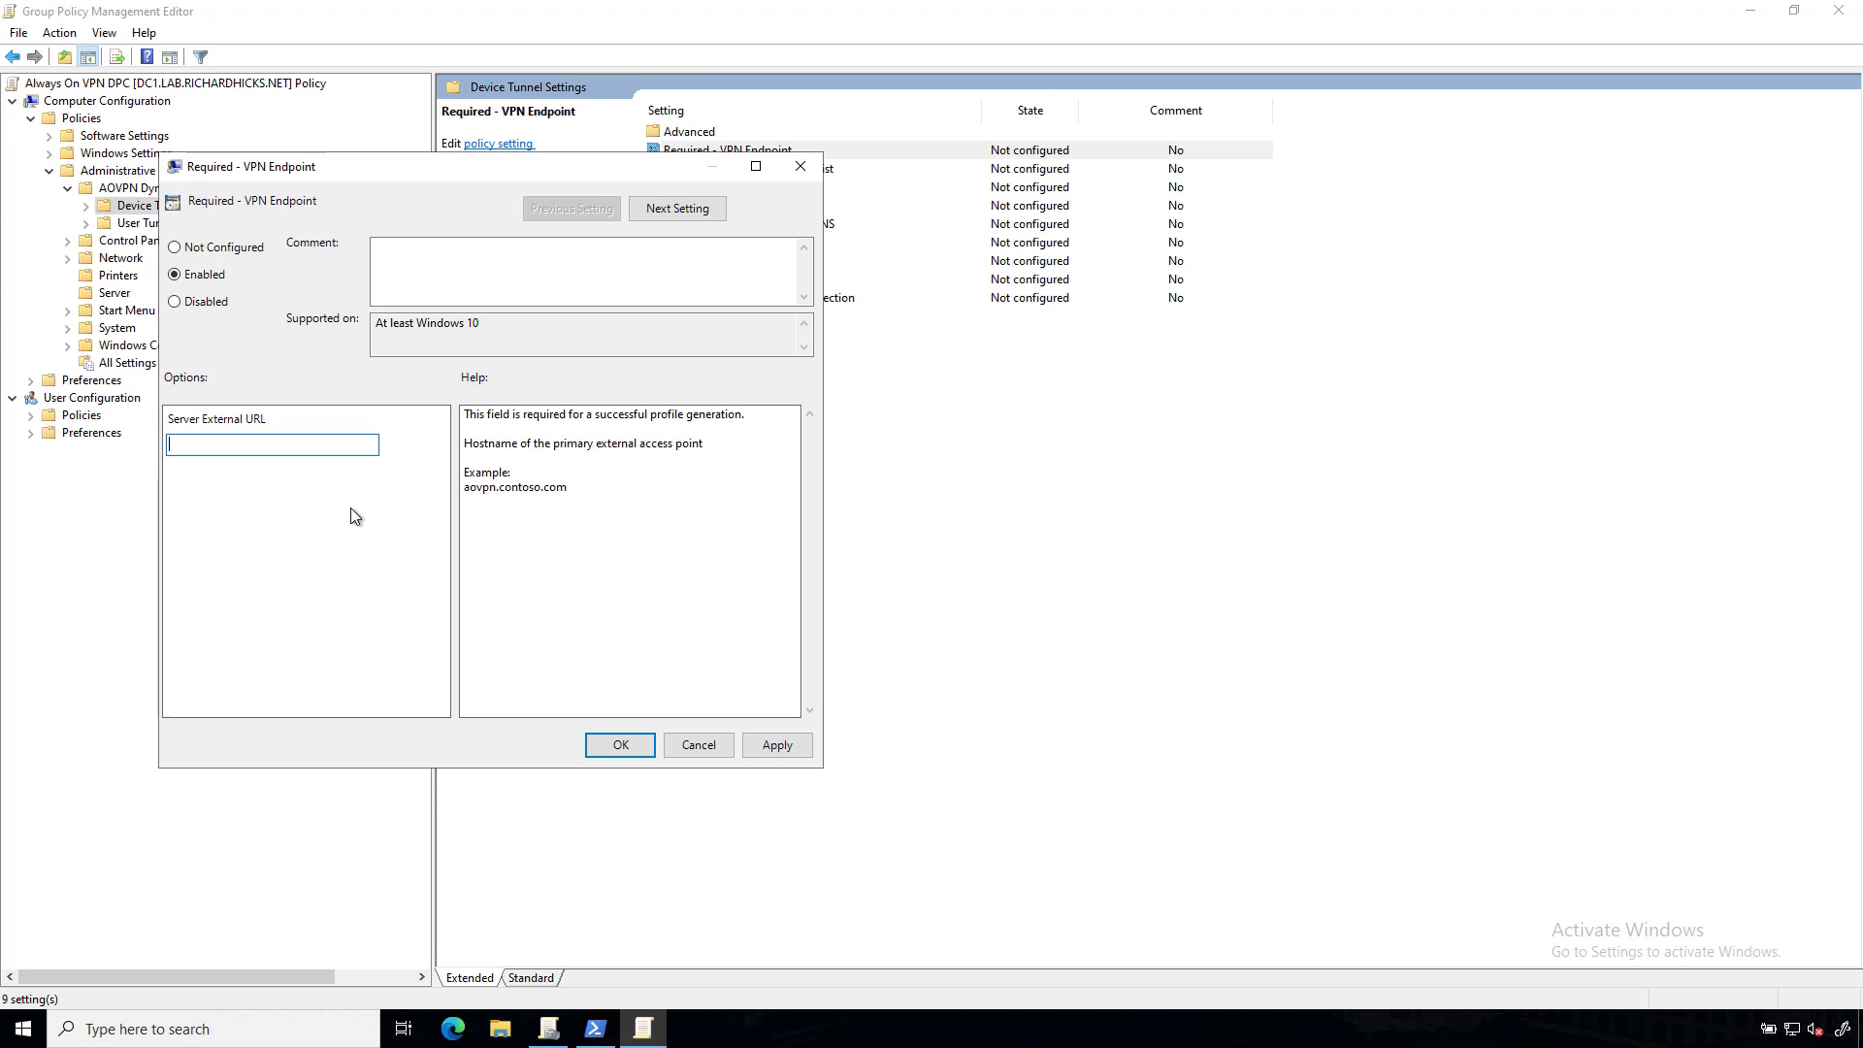
pyautogui.write('vpn.richardhicks.net')
pyautogui.click(621, 747)
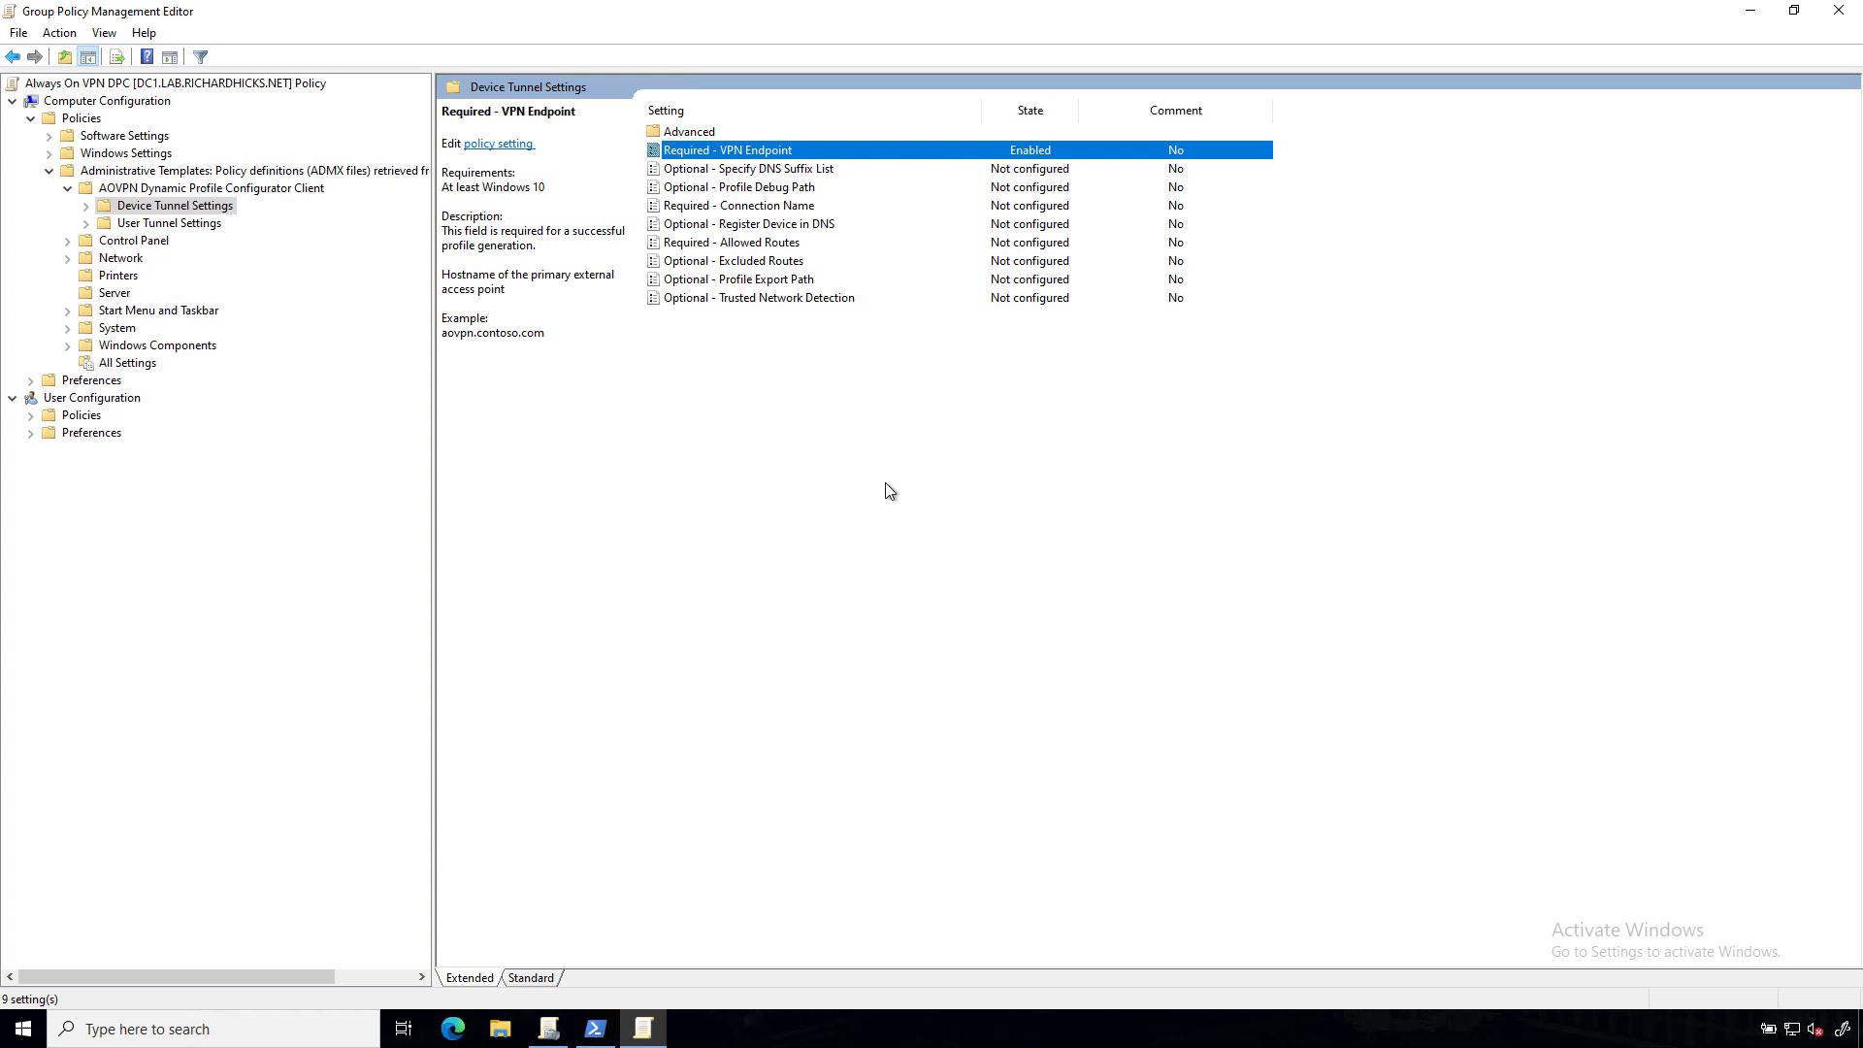
# Step: Enable Optional - Specify DNS Suffix List with the suffix lab.richardhicks.net
pyautogui.doubleClick(815, 169)
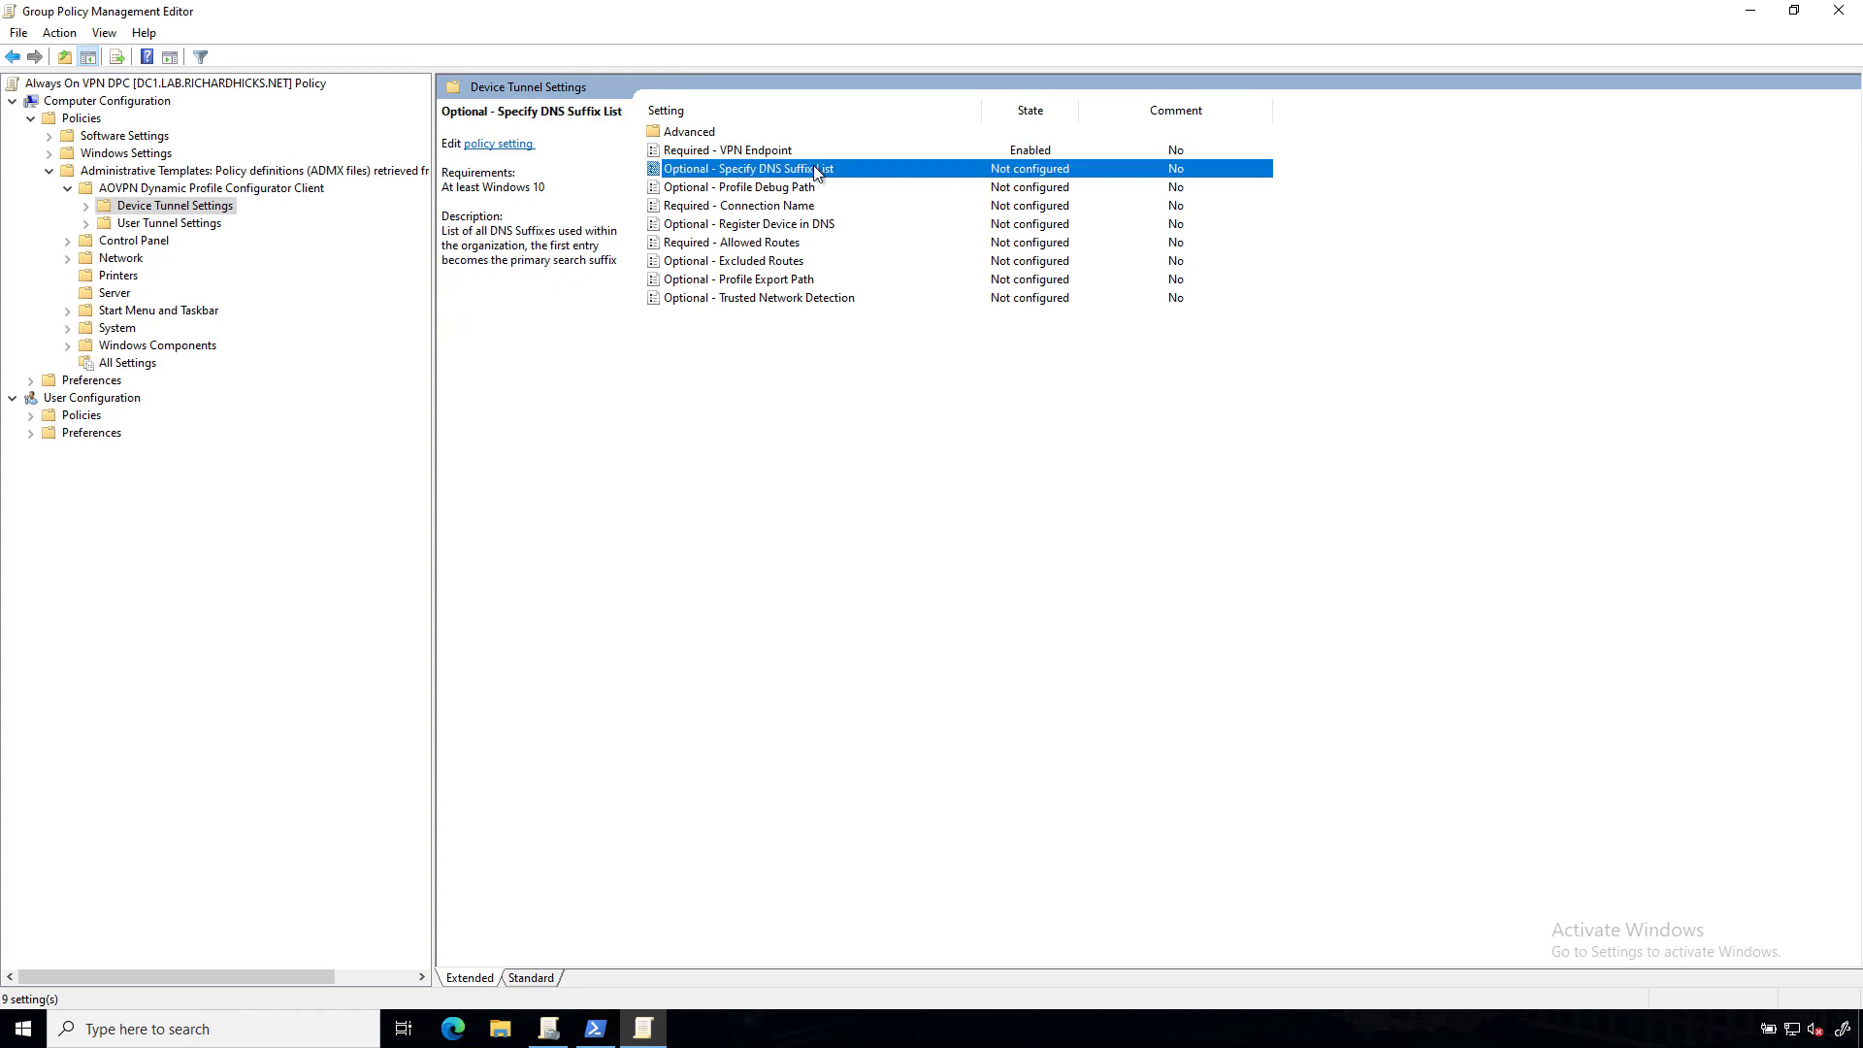
pyautogui.click(200, 299)
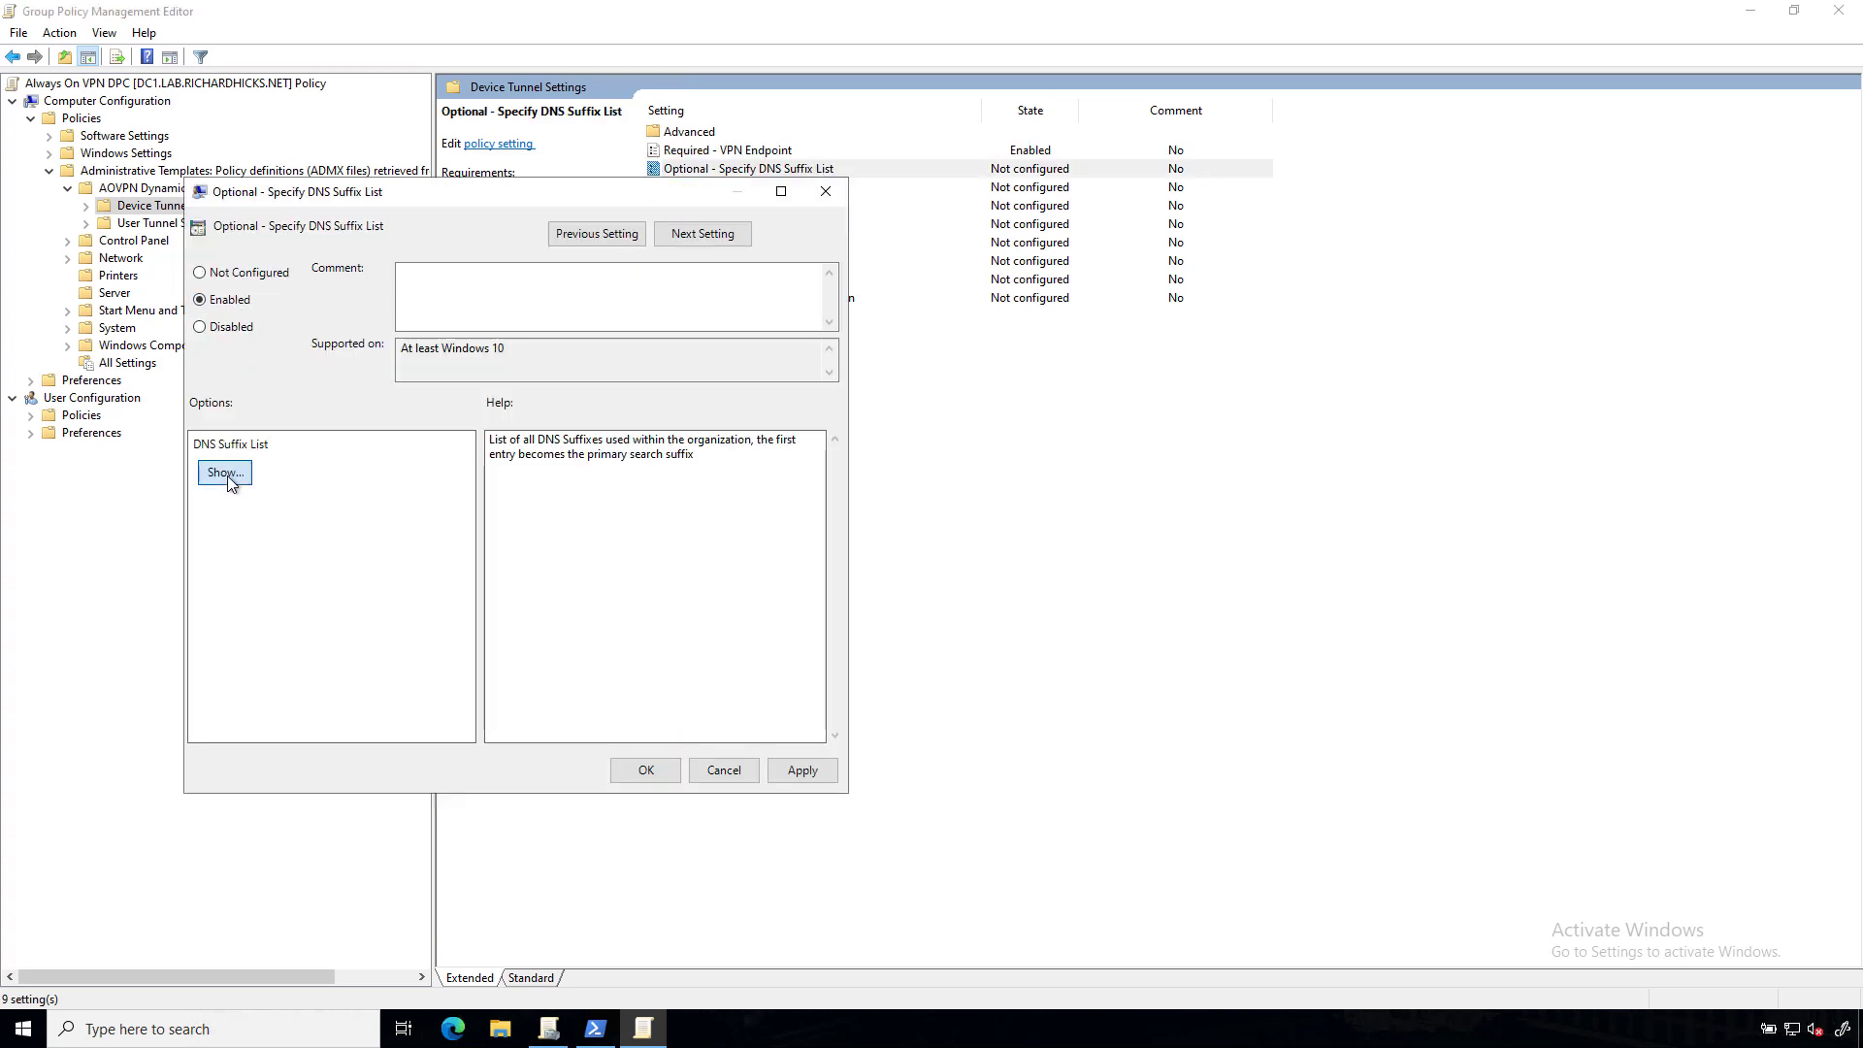
pyautogui.click(226, 473)
pyautogui.click(439, 309)
pyautogui.write('lab')
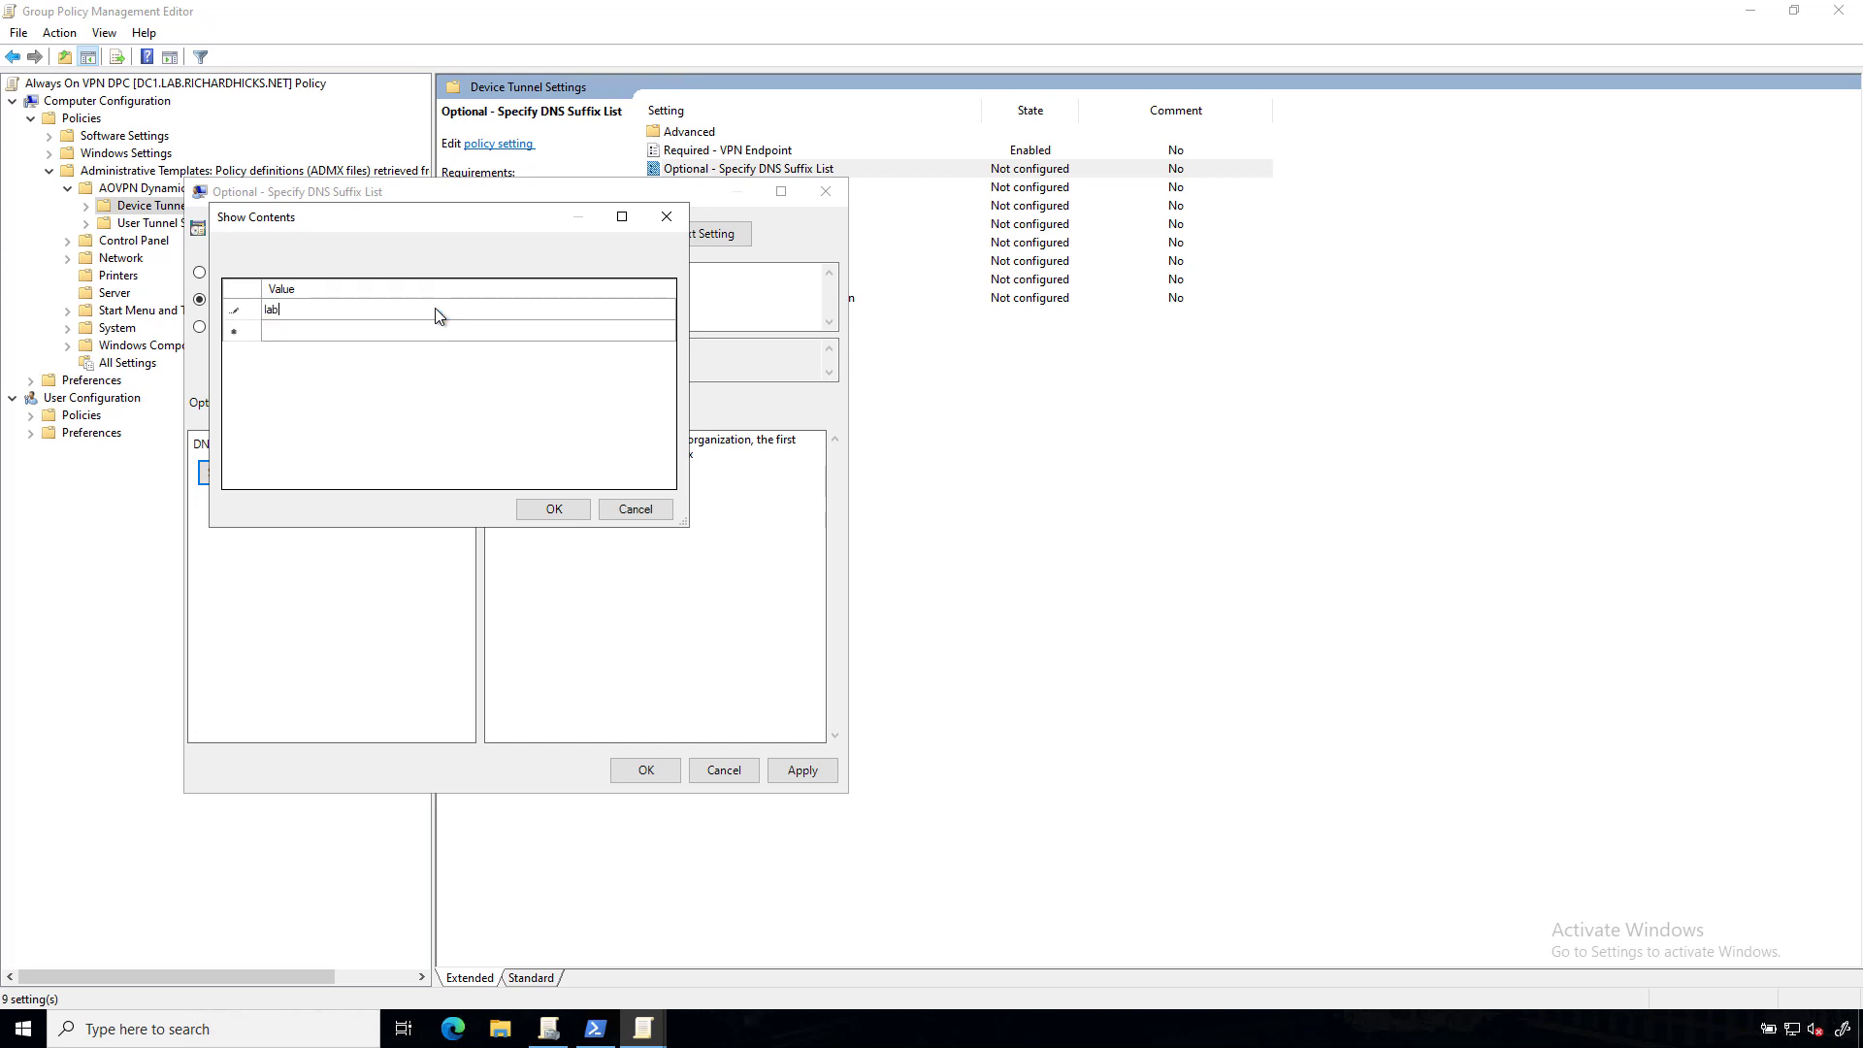
pyautogui.write('.richardhicks.net')
pyautogui.click(550, 511)
pyautogui.click(645, 770)
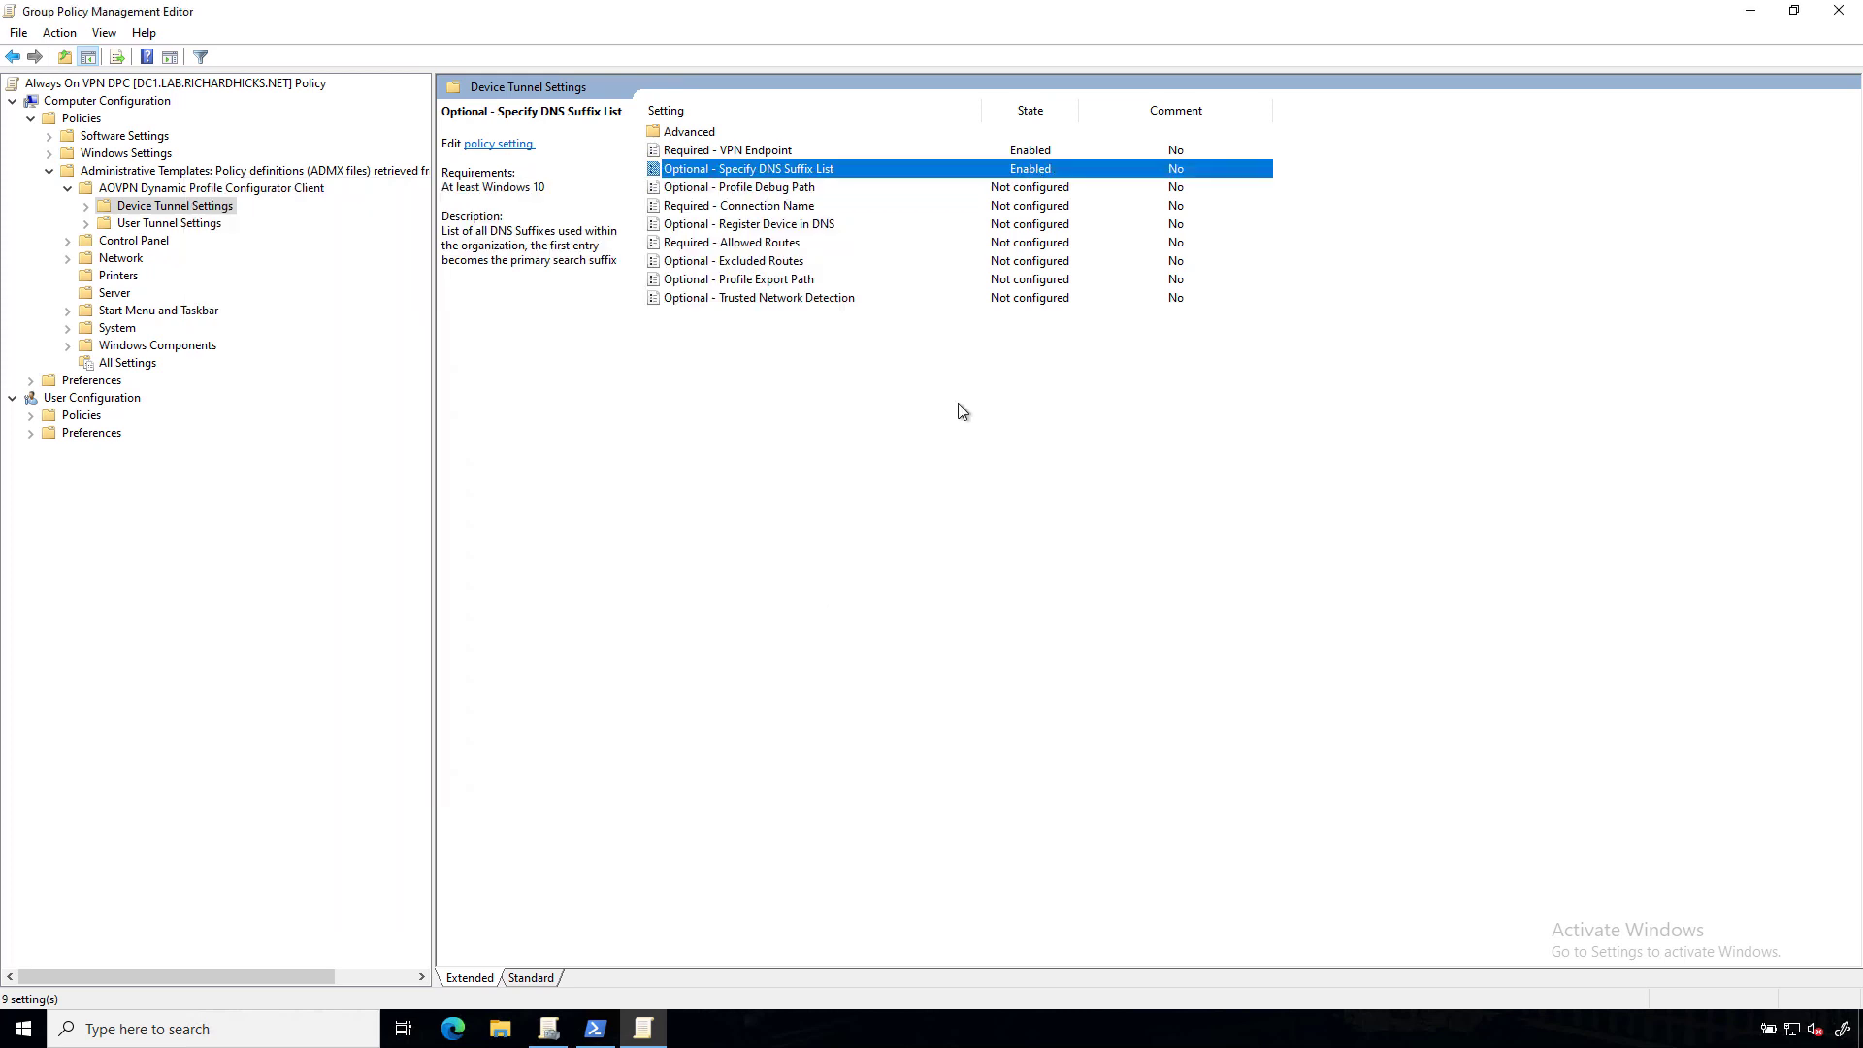
# Step: Enable Connection Name as 'Always On VPN Device Tunnel' and enable Register Device in DNS
pyautogui.doubleClick(758, 208)
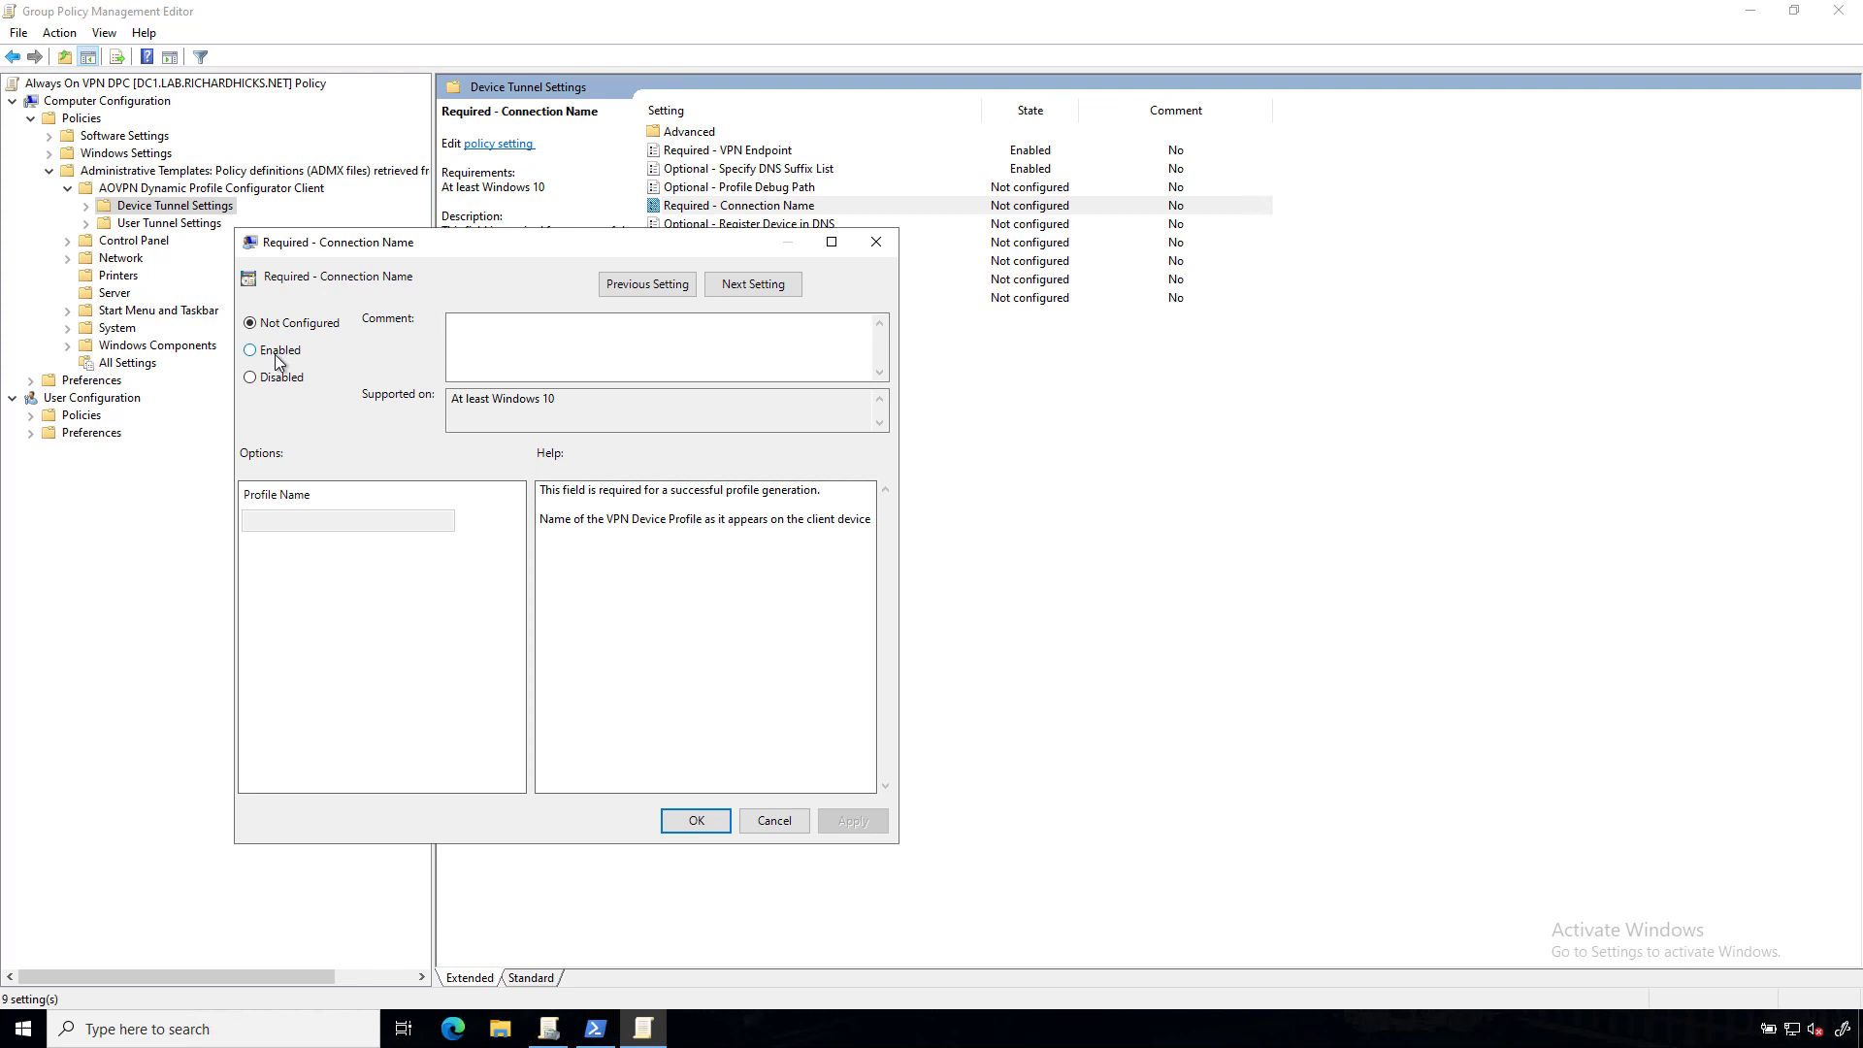
pyautogui.click(251, 350)
pyautogui.click(371, 522)
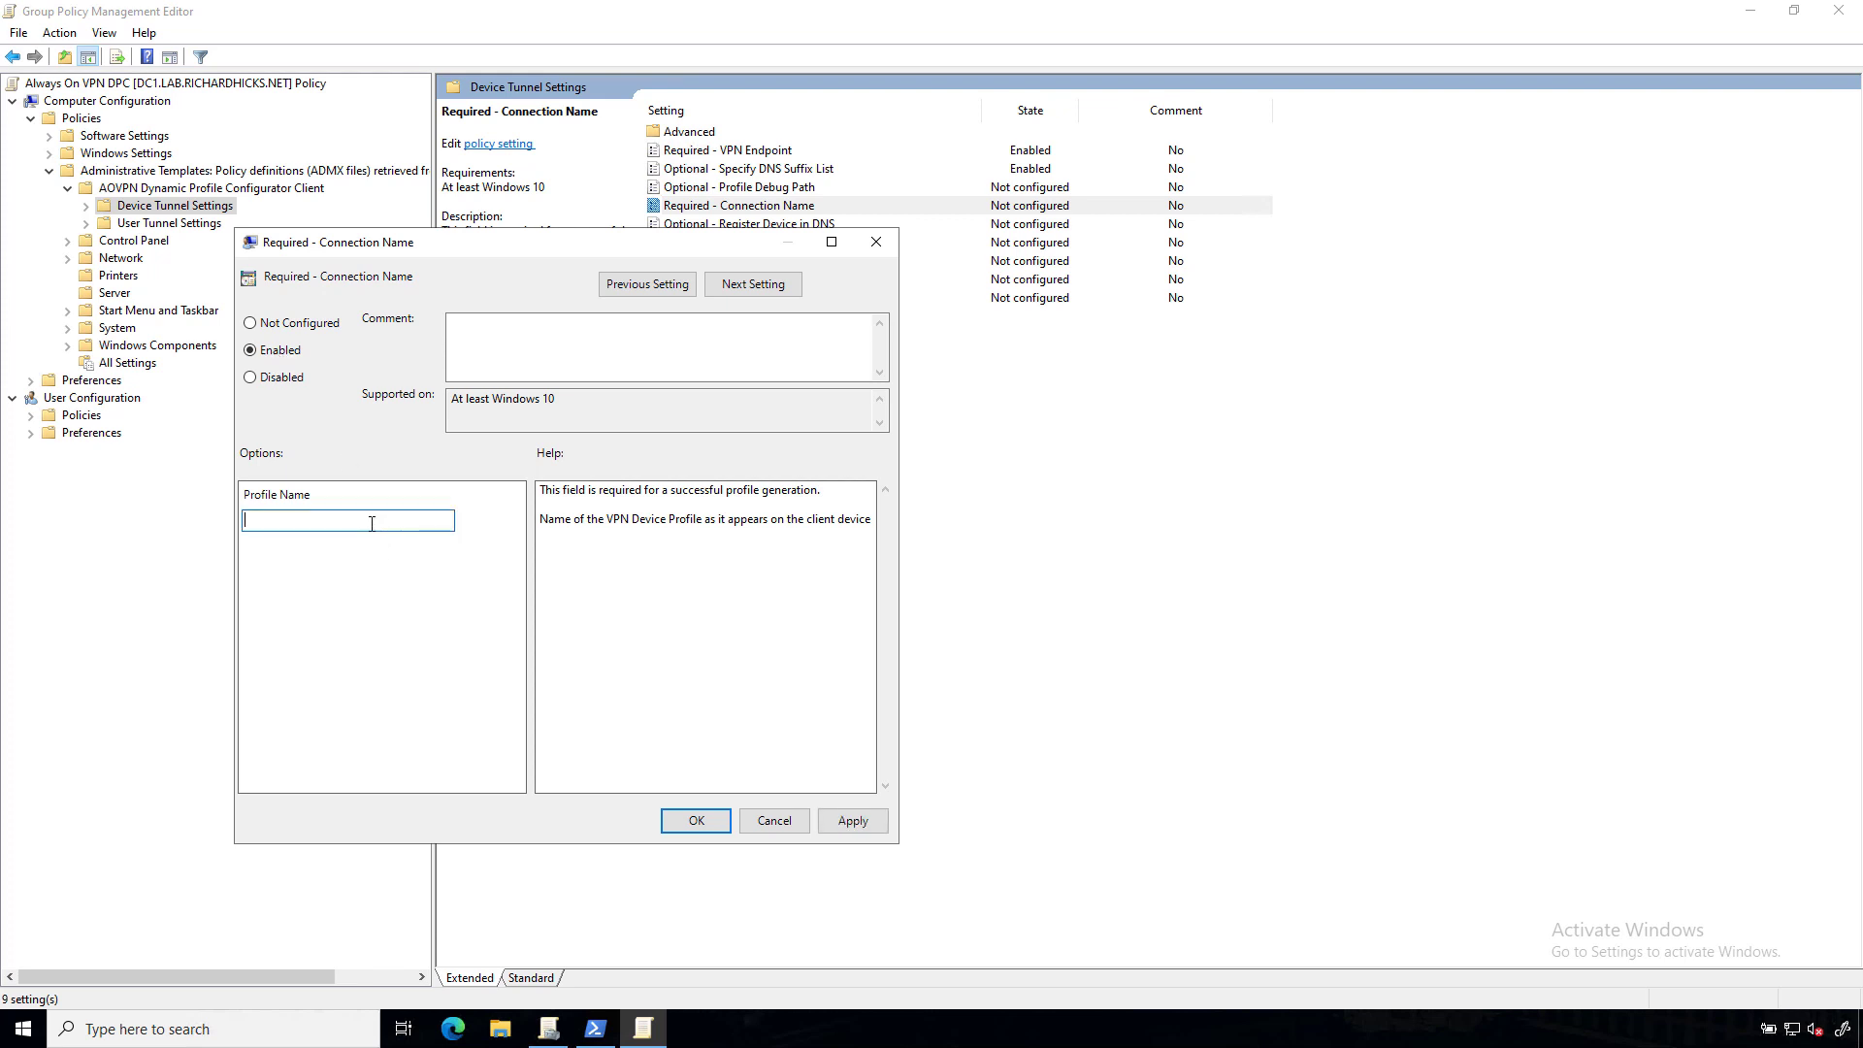
pyautogui.write('Always On VPN Device Tunnel')
pyautogui.click(727, 819)
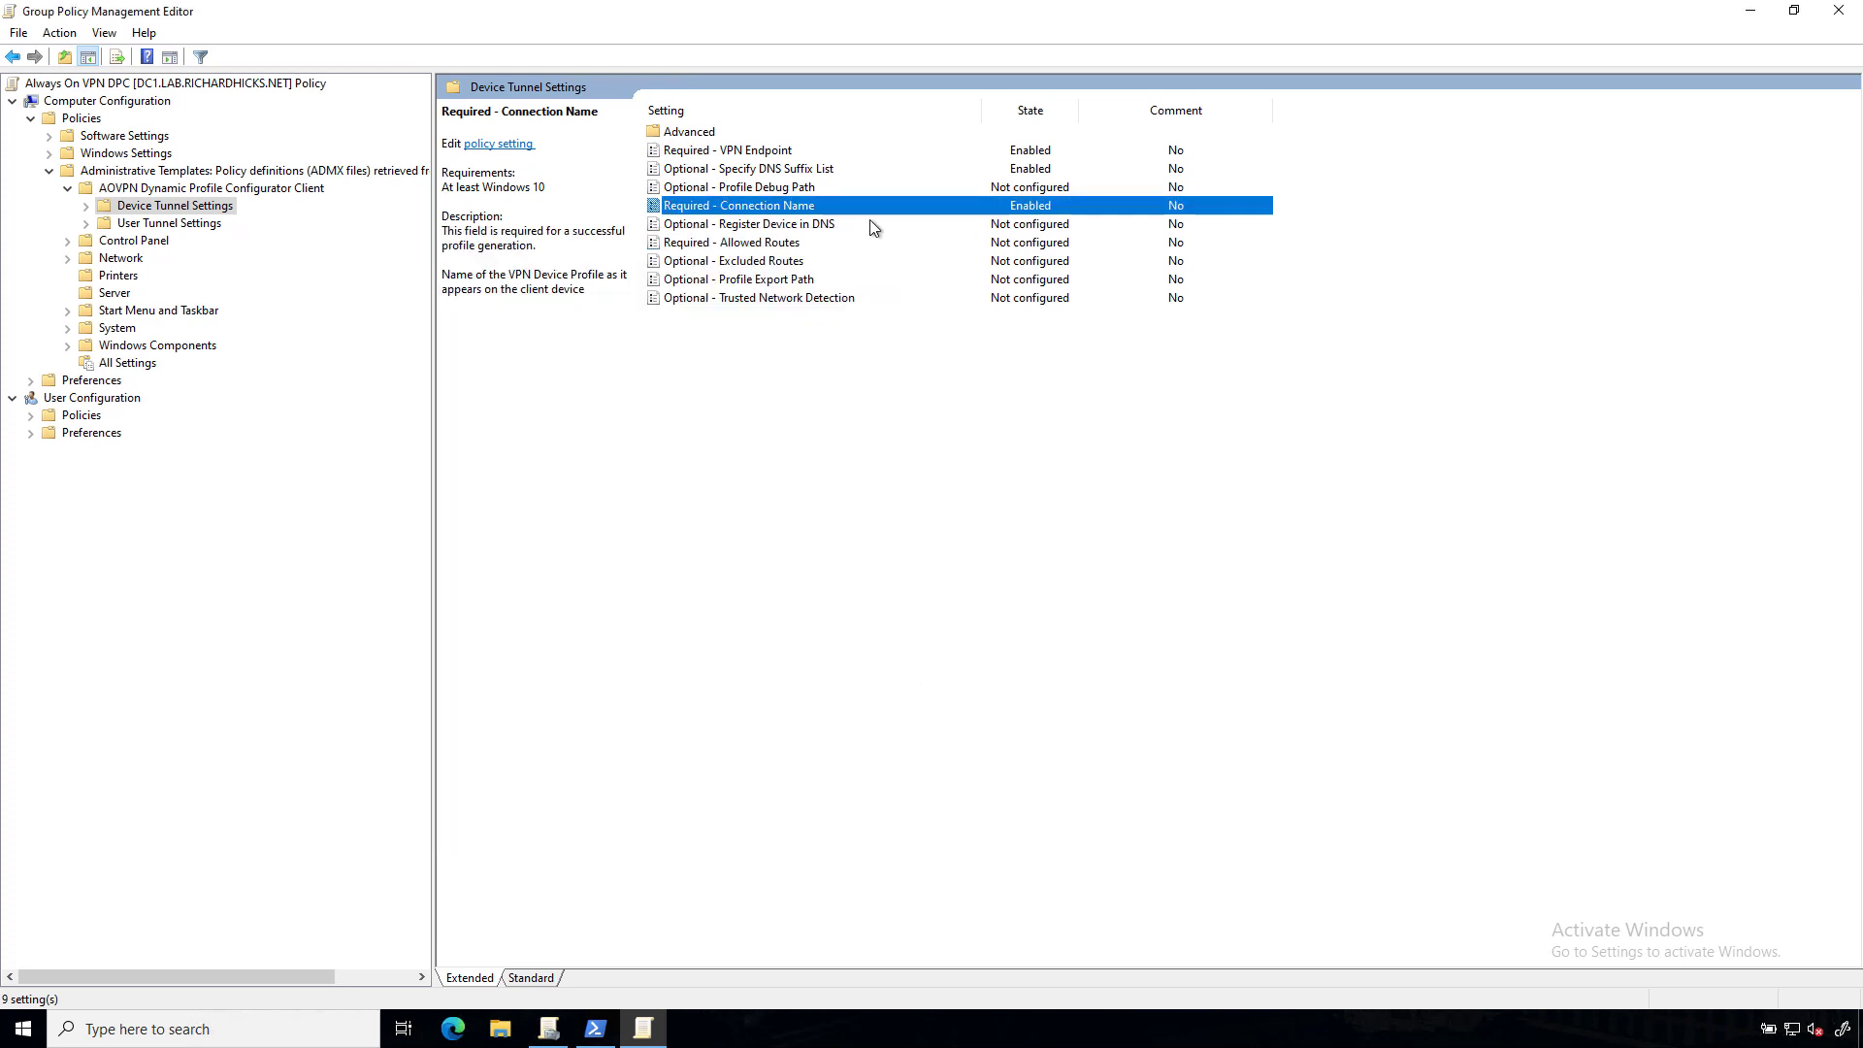
pyautogui.doubleClick(812, 230)
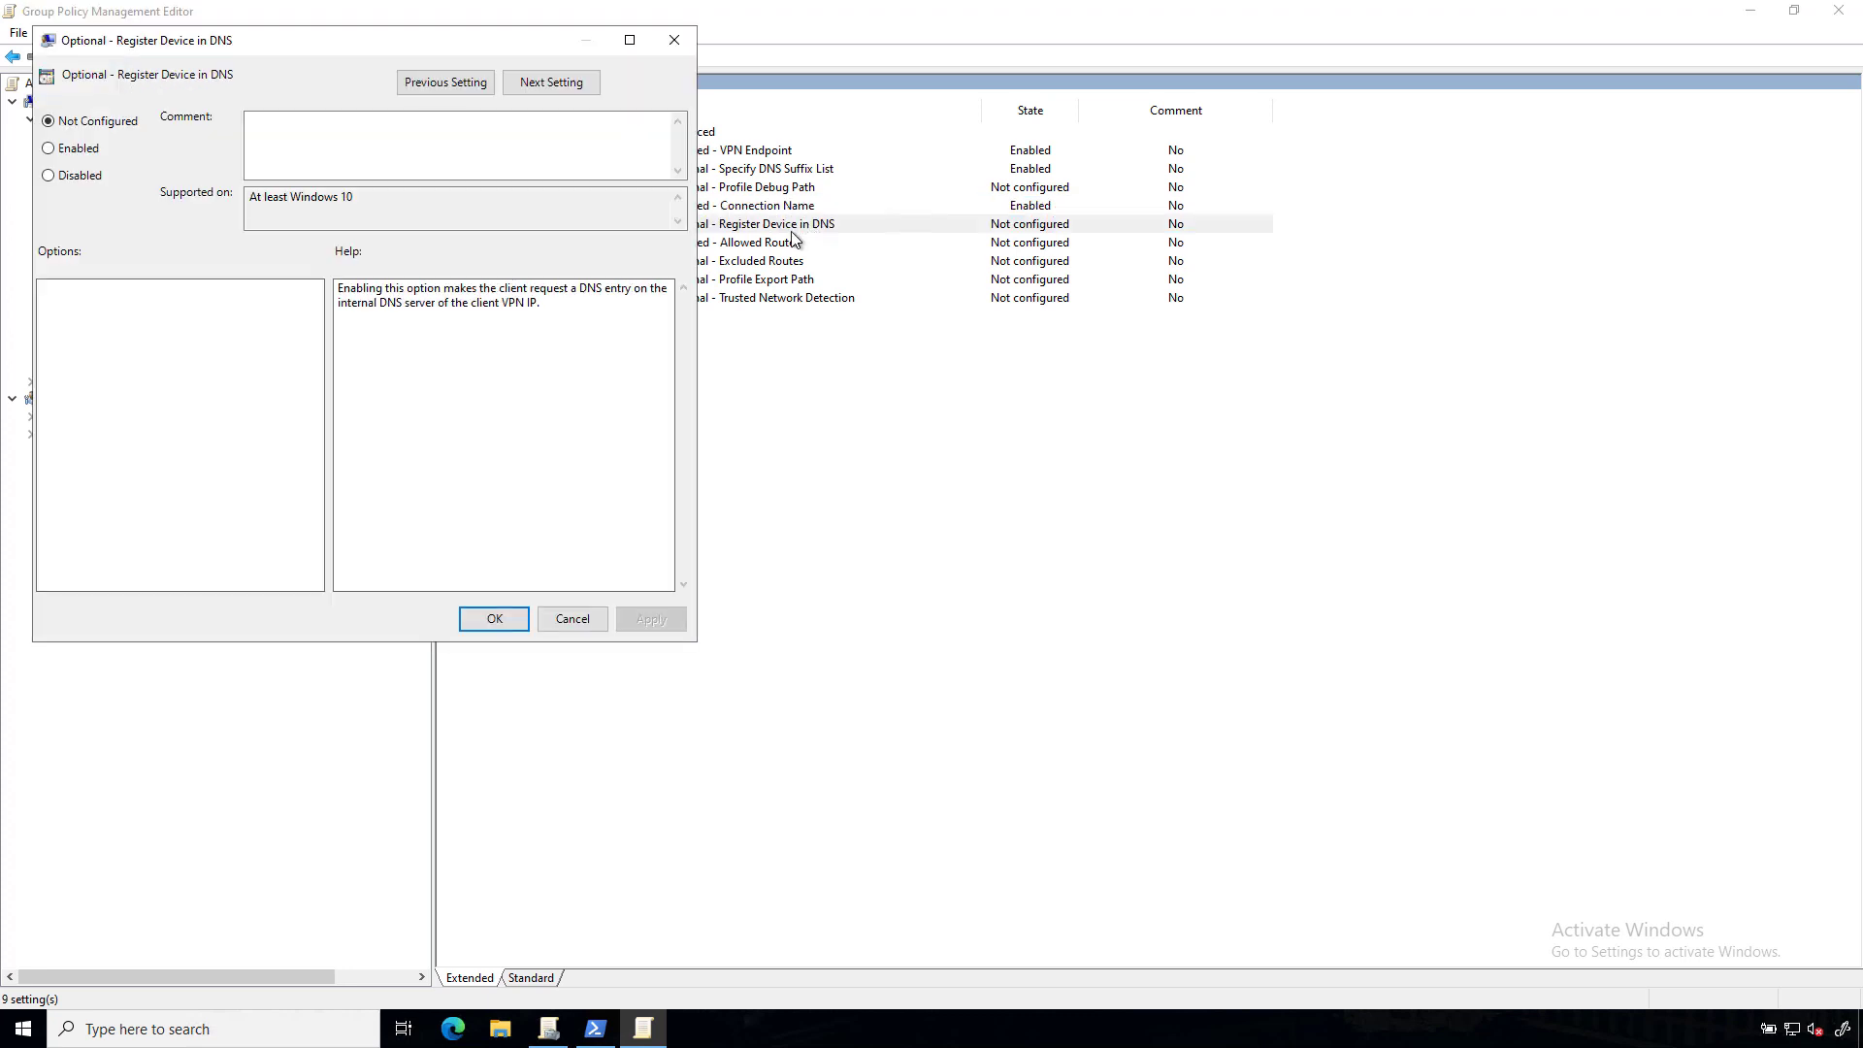
pyautogui.click(81, 148)
pyautogui.click(495, 619)
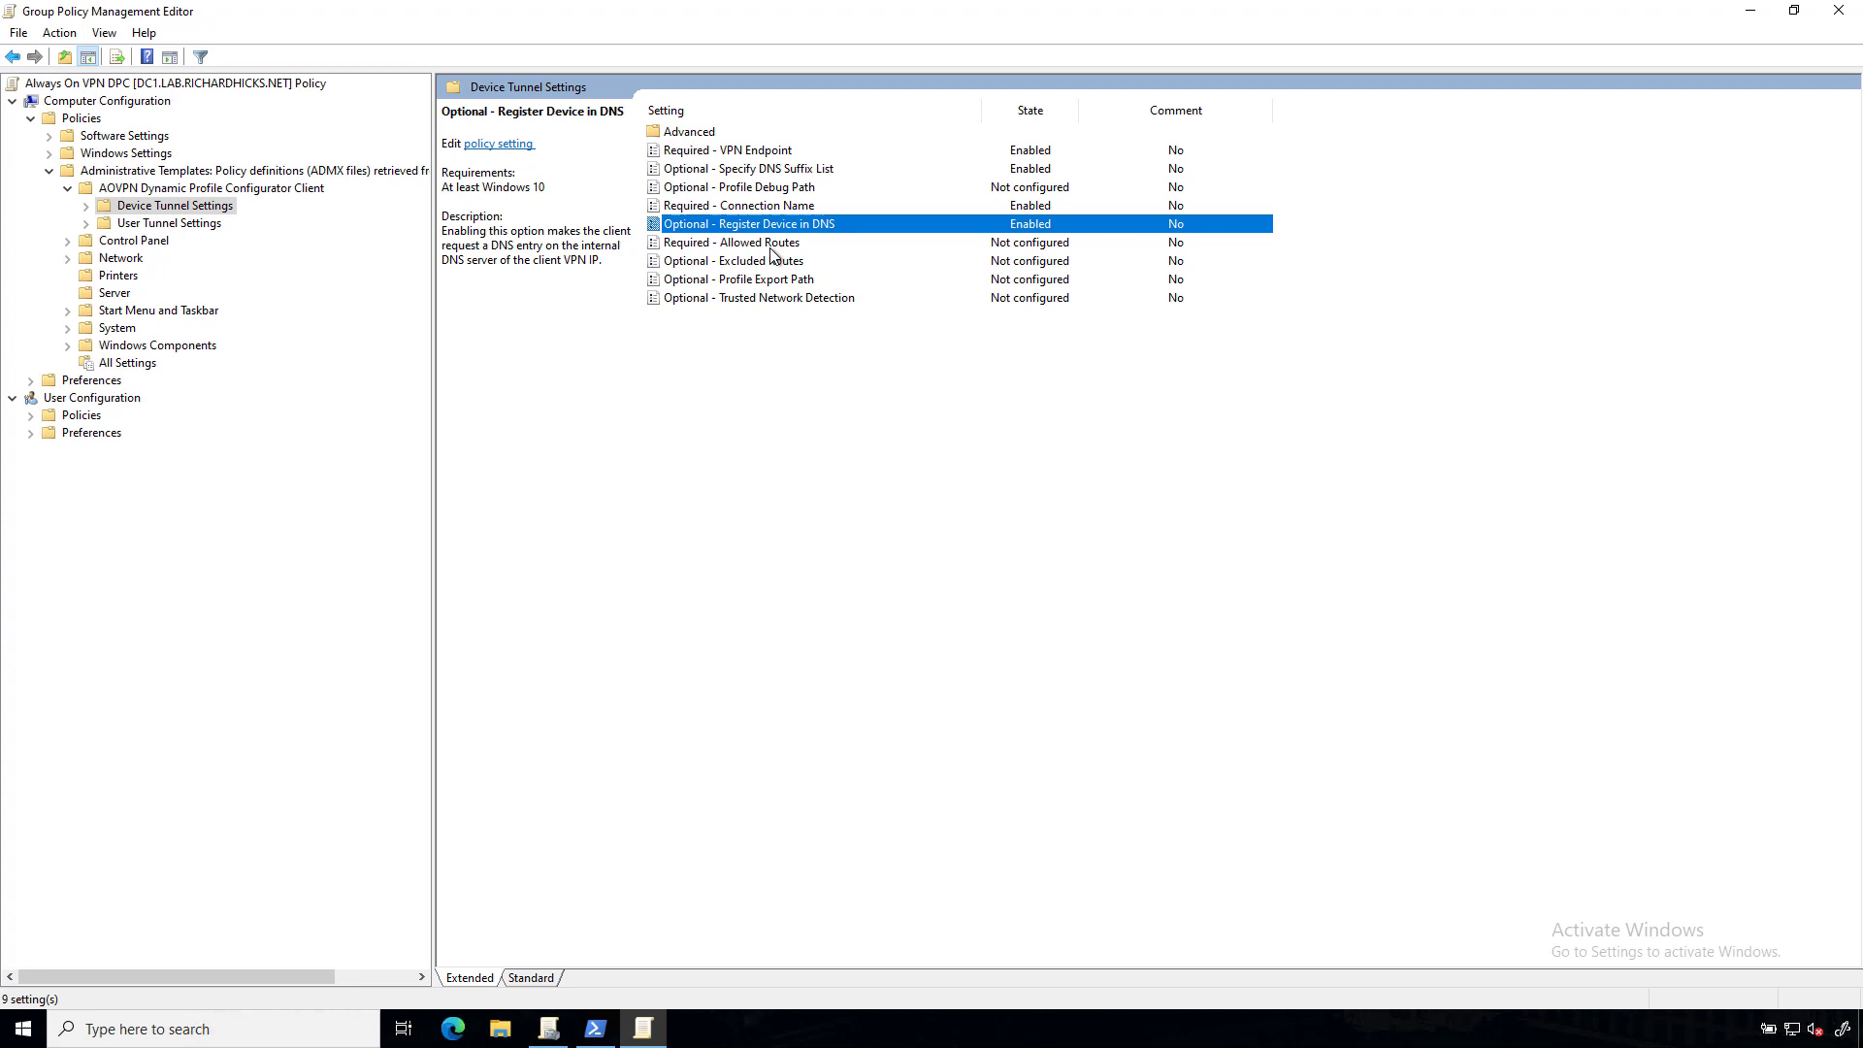
# Step: Enable Allowed Routes with route 172.16.0.200/32 commented DC1
pyautogui.doubleClick(773, 245)
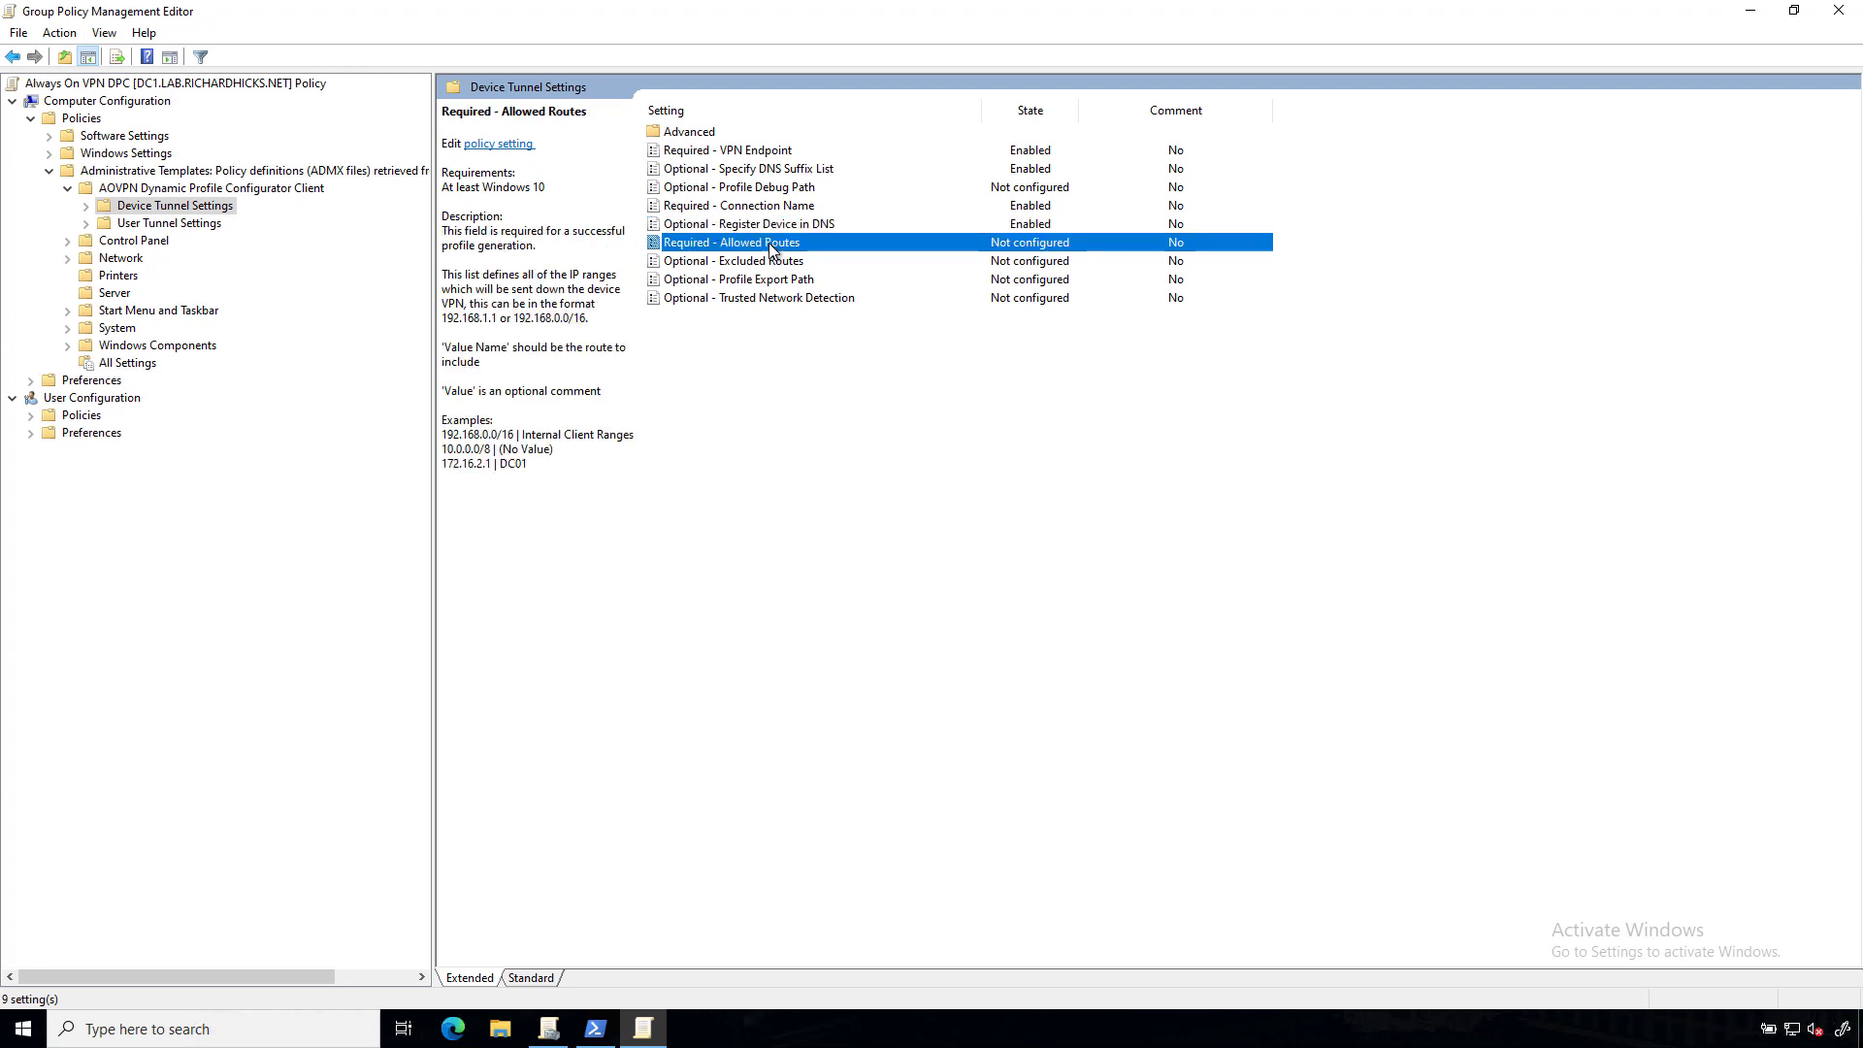
pyautogui.click(87, 174)
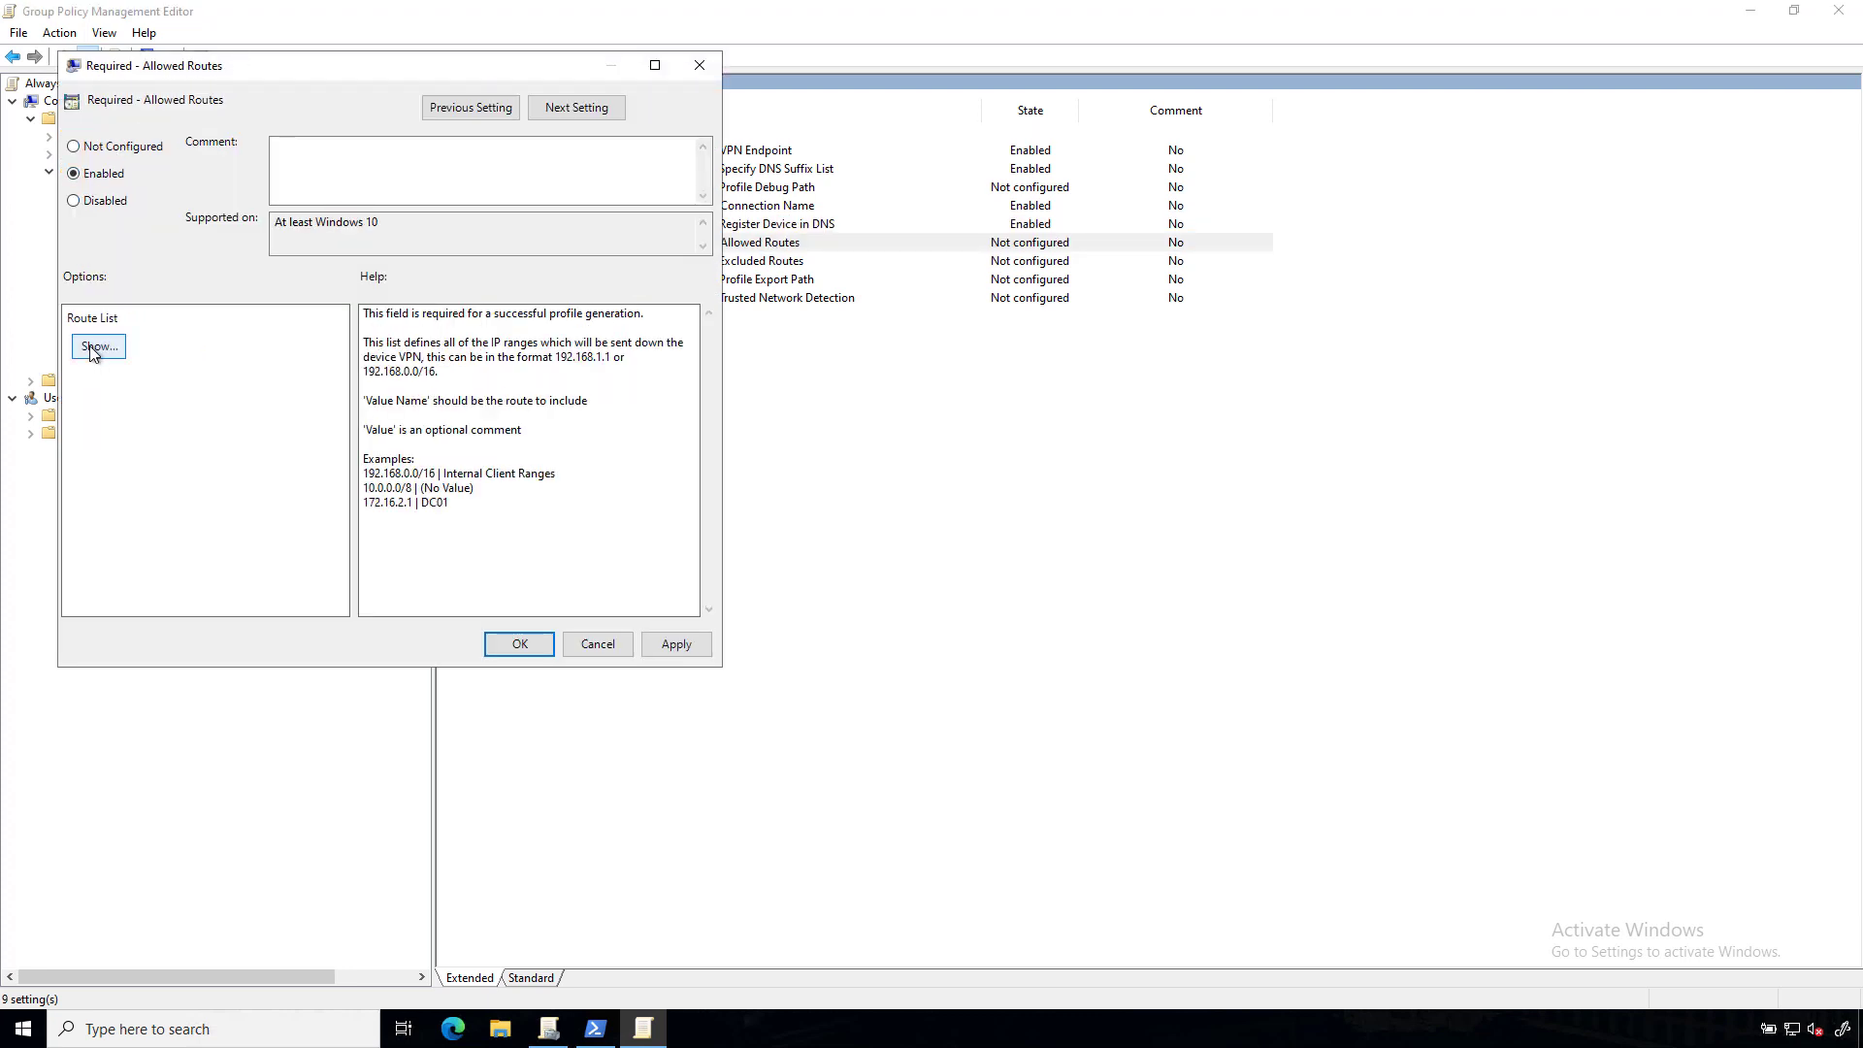
pyautogui.click(95, 348)
pyautogui.click(202, 184)
pyautogui.click(237, 183)
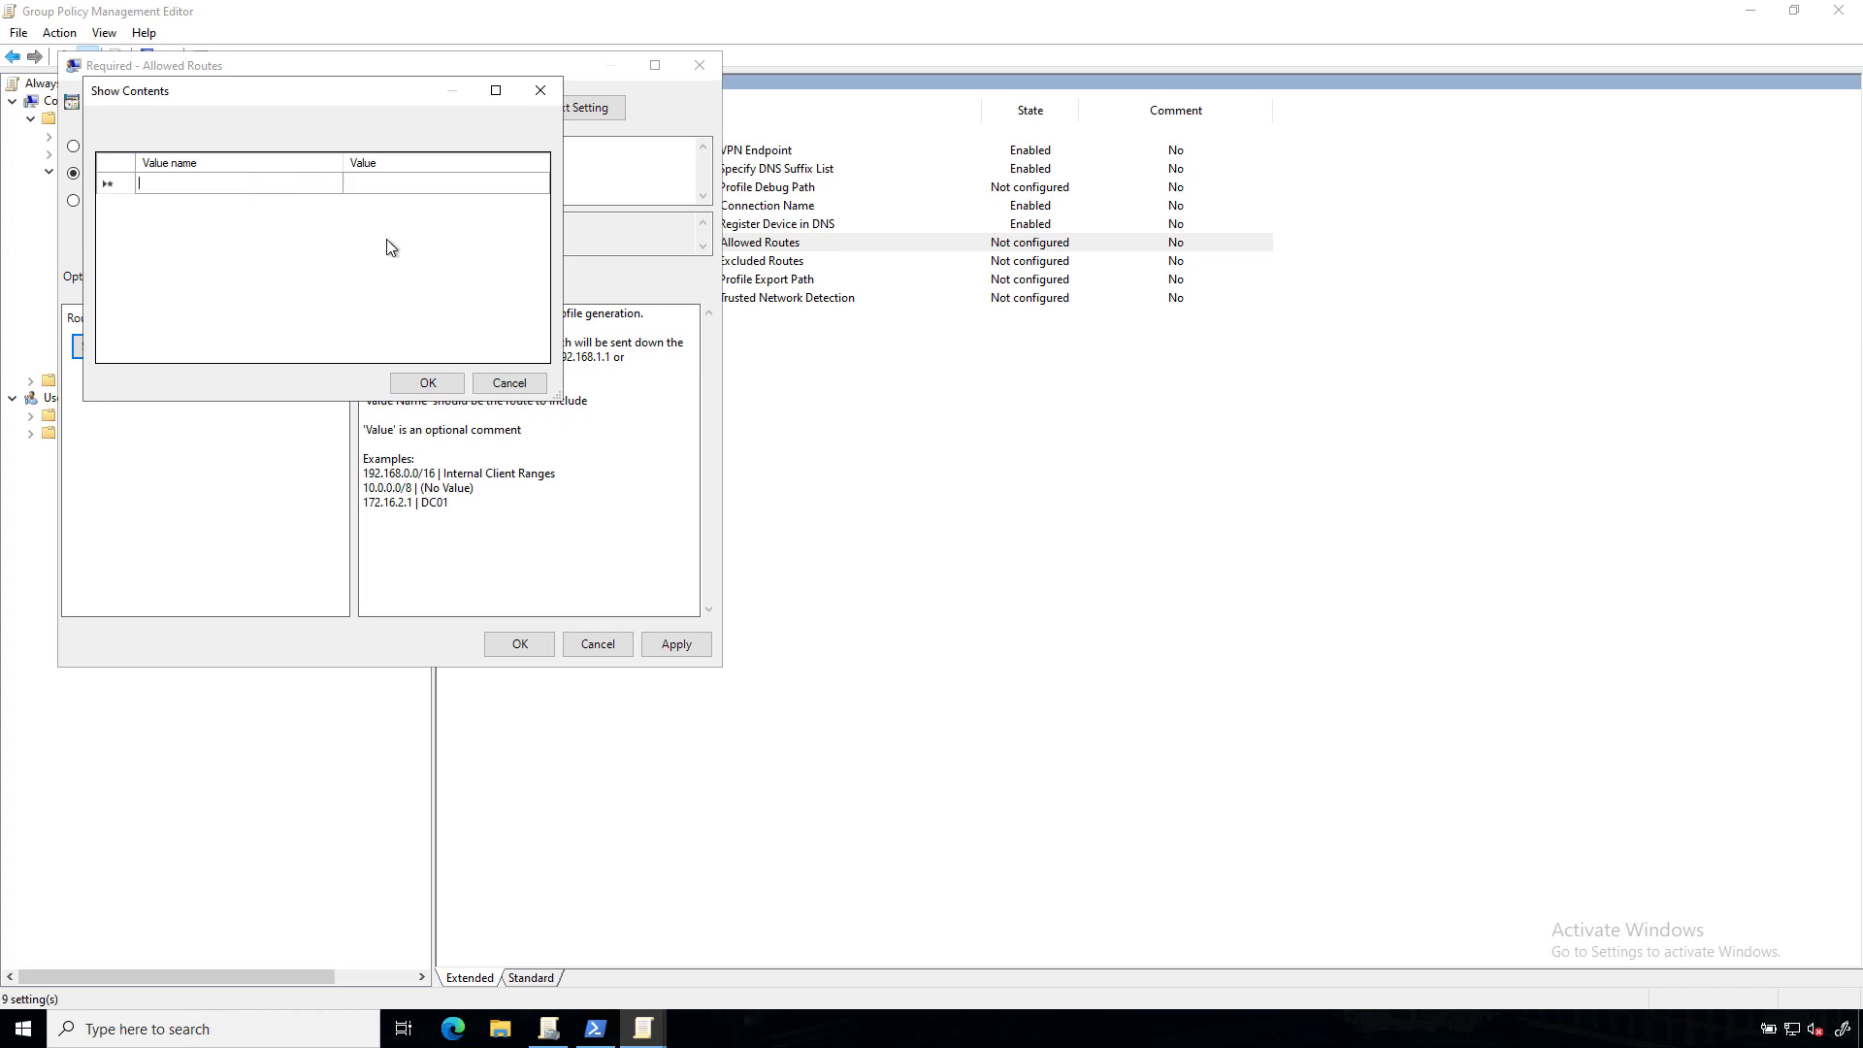
pyautogui.write('172.16.0')
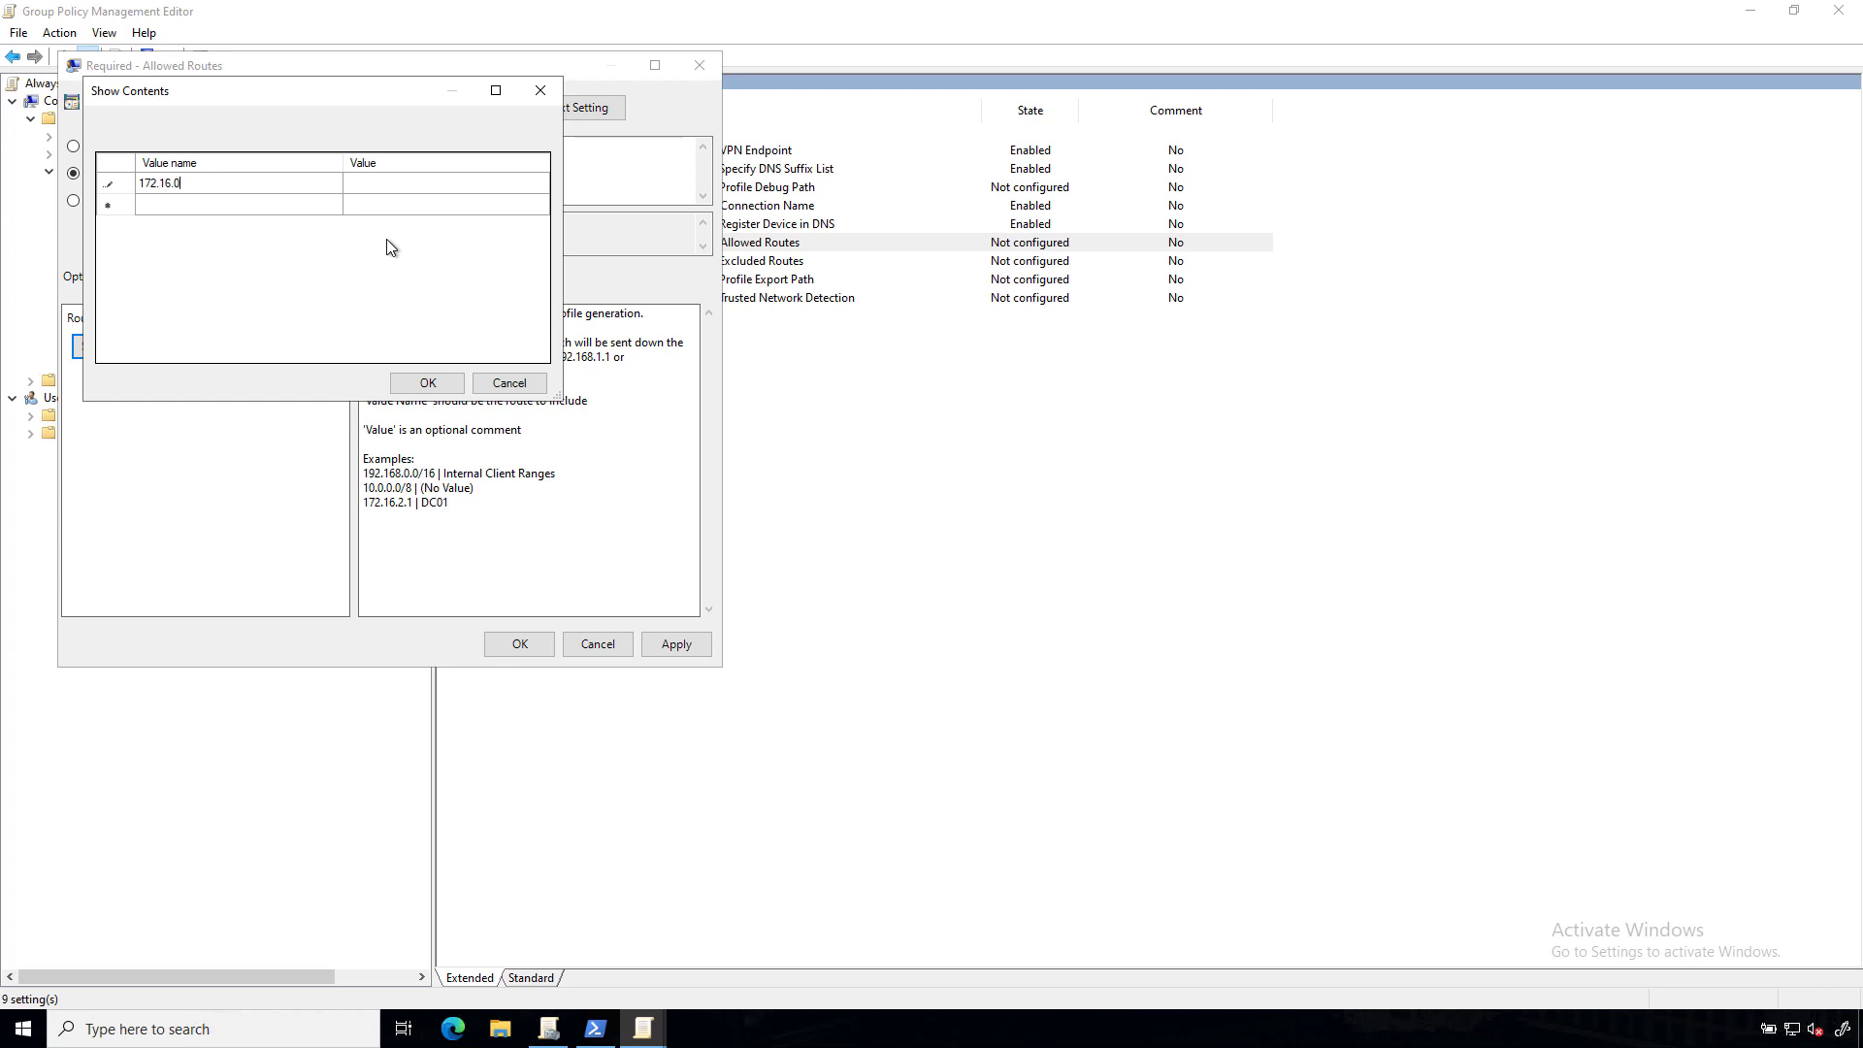
pyautogui.write('.200/32')
pyautogui.press('Tab')
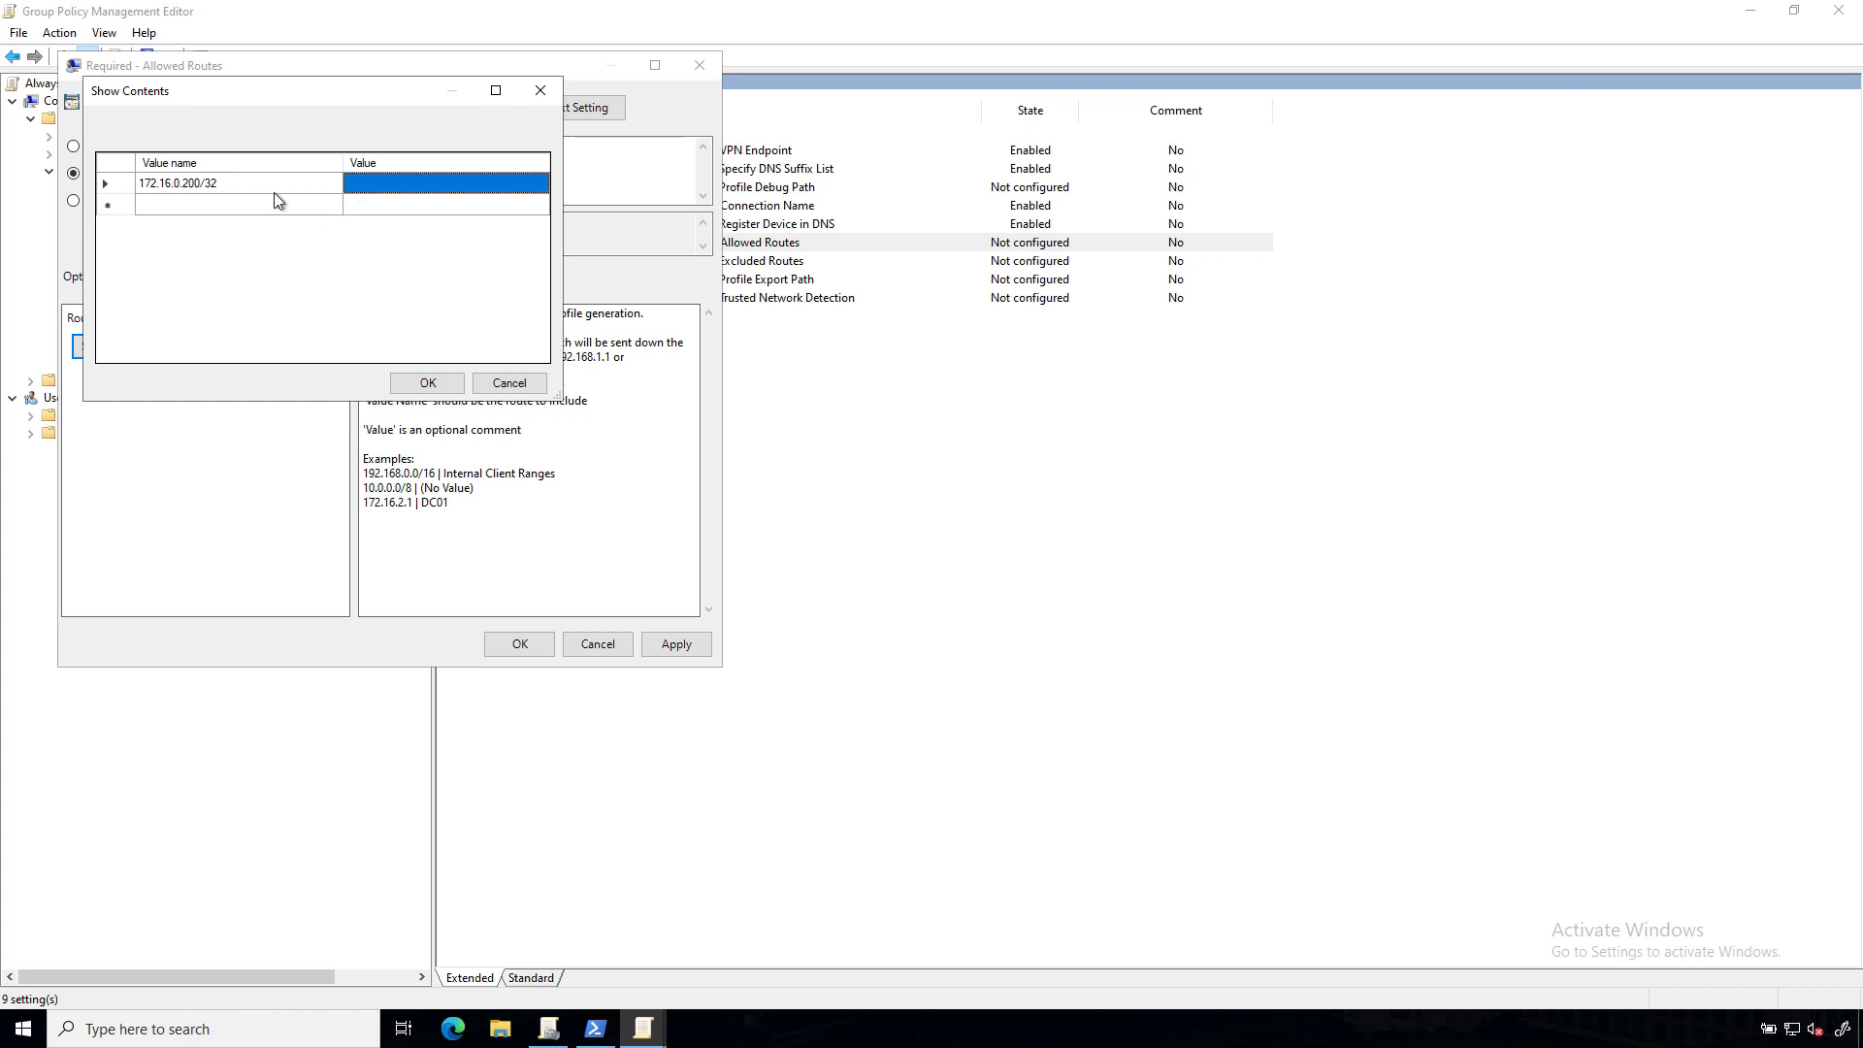
pyautogui.click(377, 186)
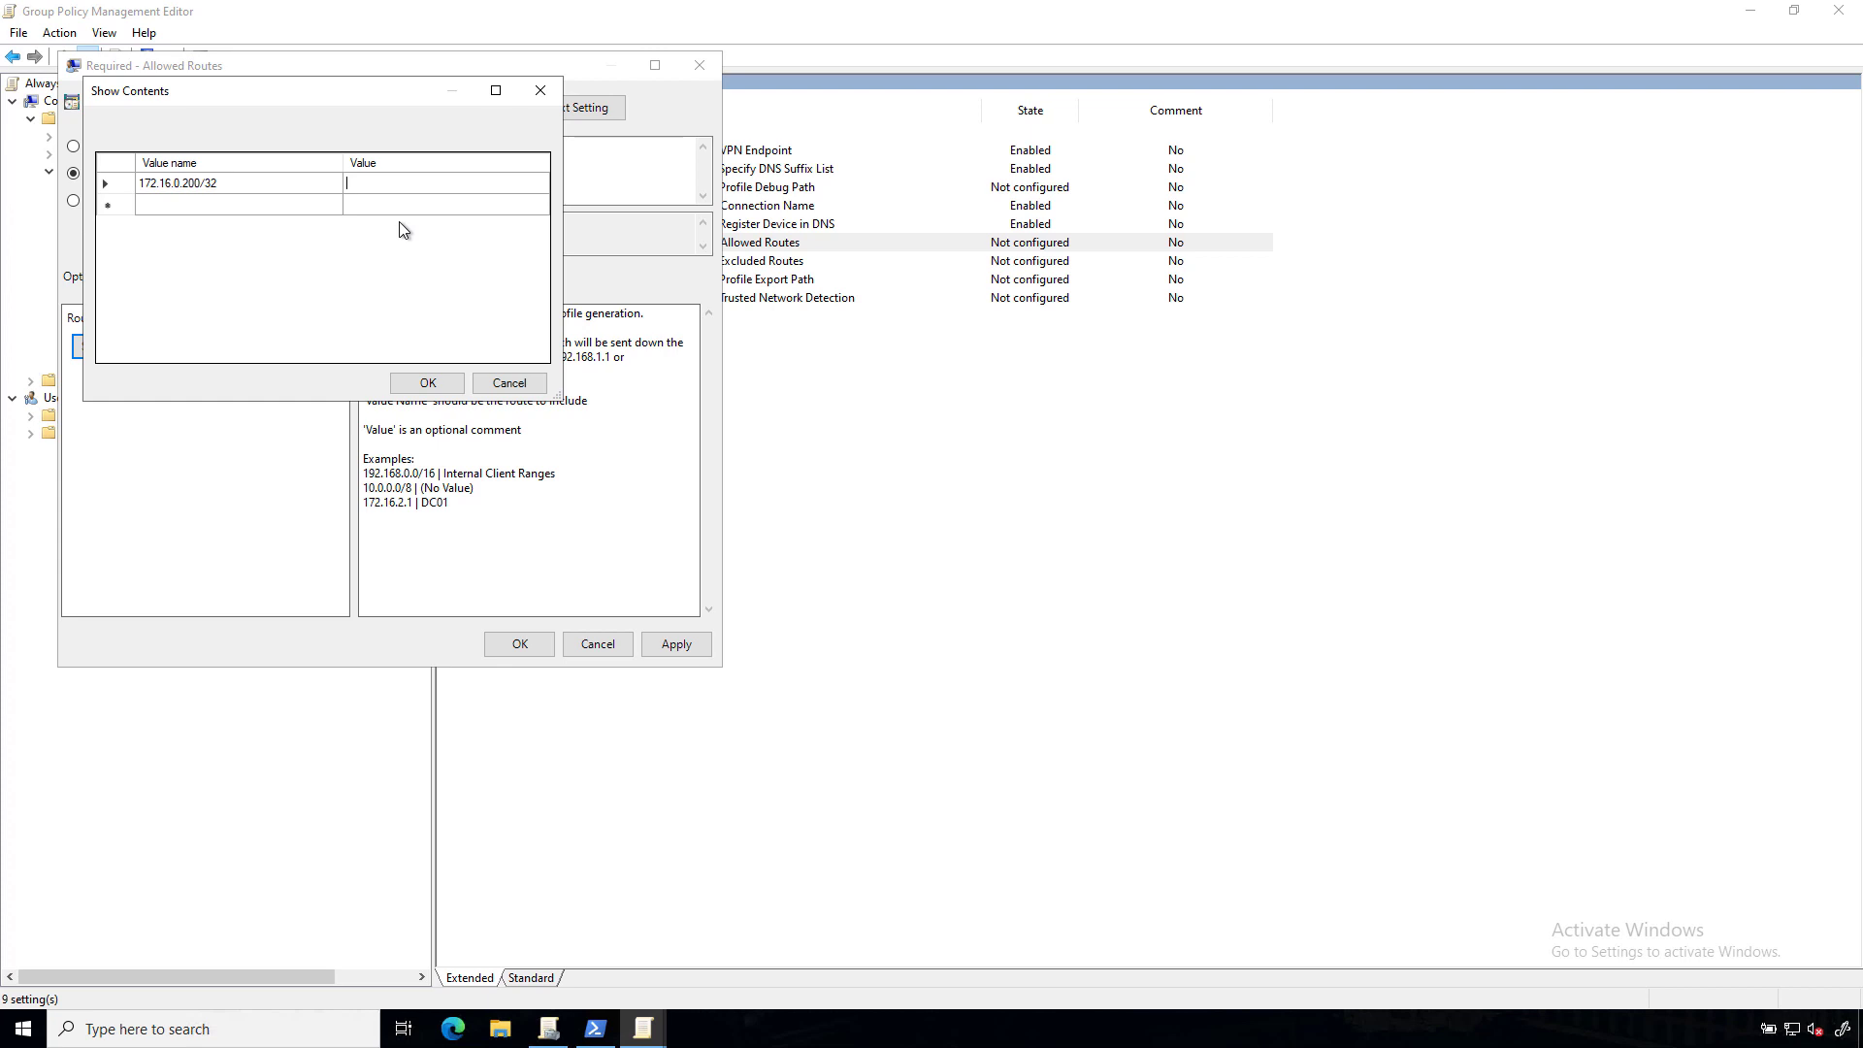
pyautogui.write('DC1')
pyautogui.click(424, 386)
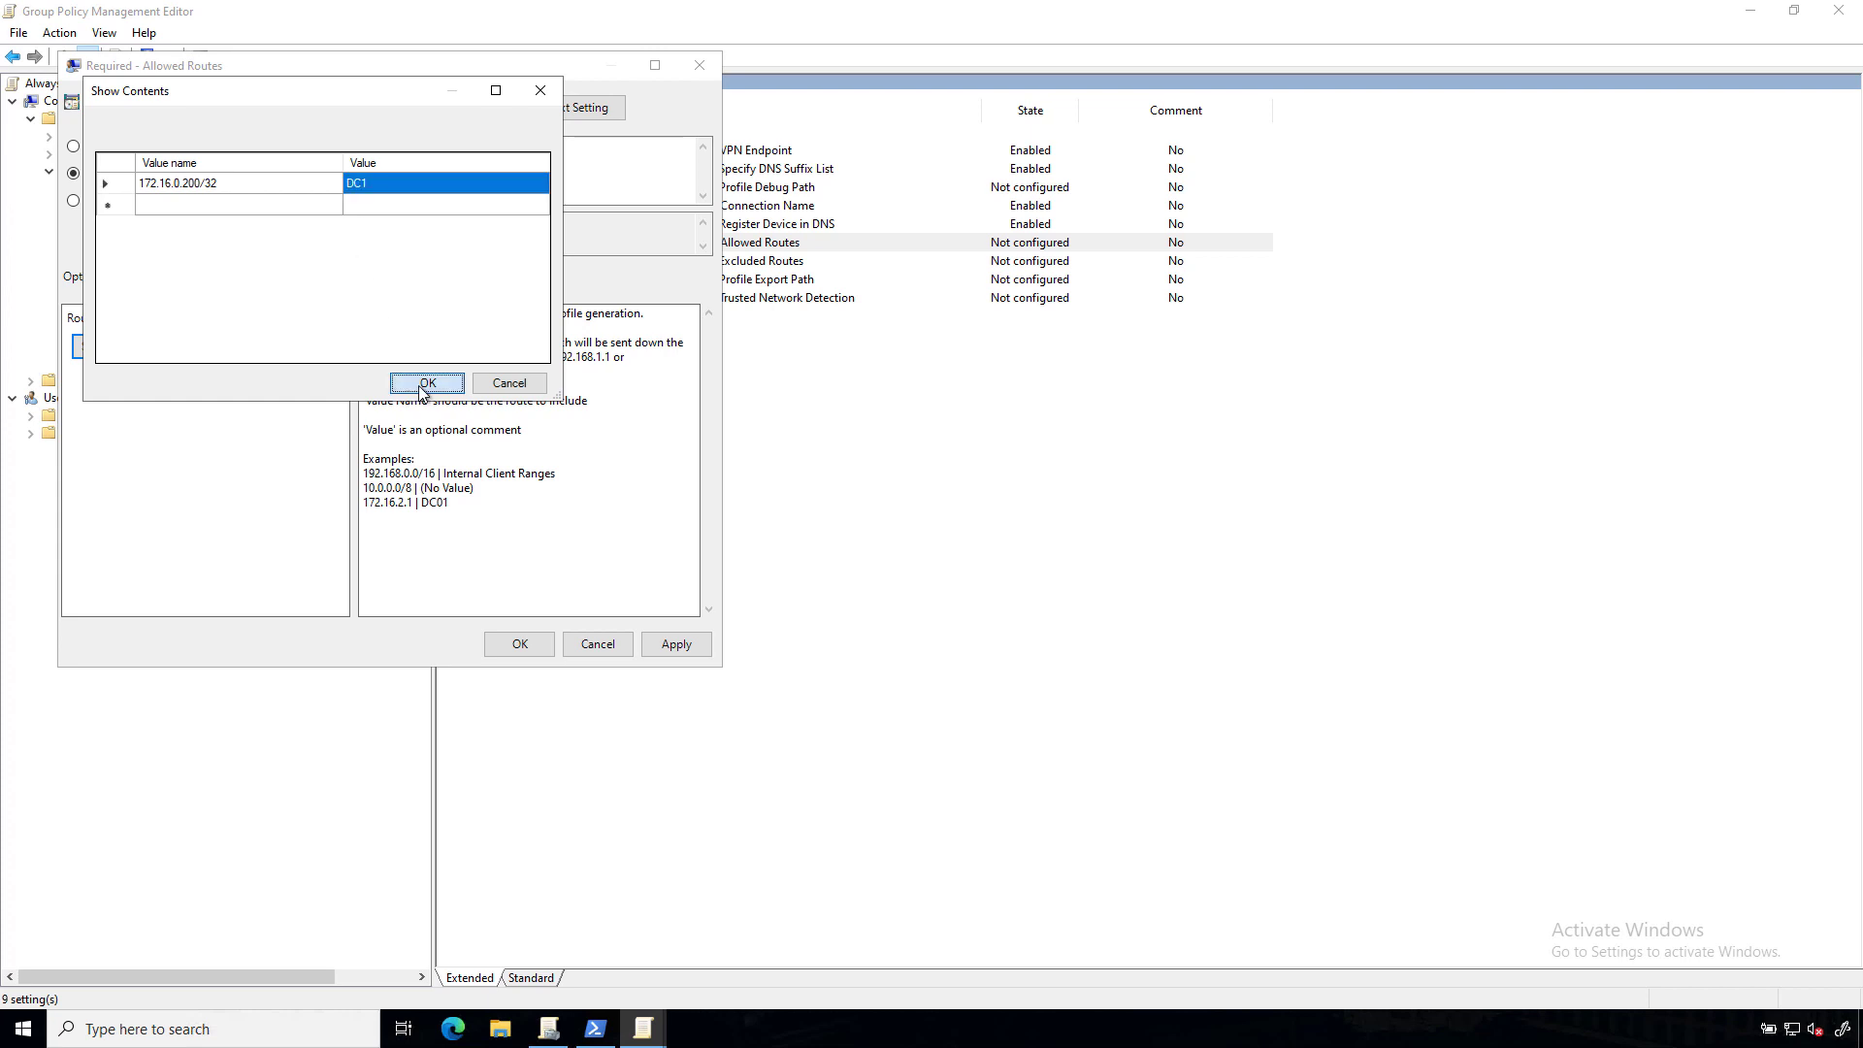
pyautogui.click(520, 646)
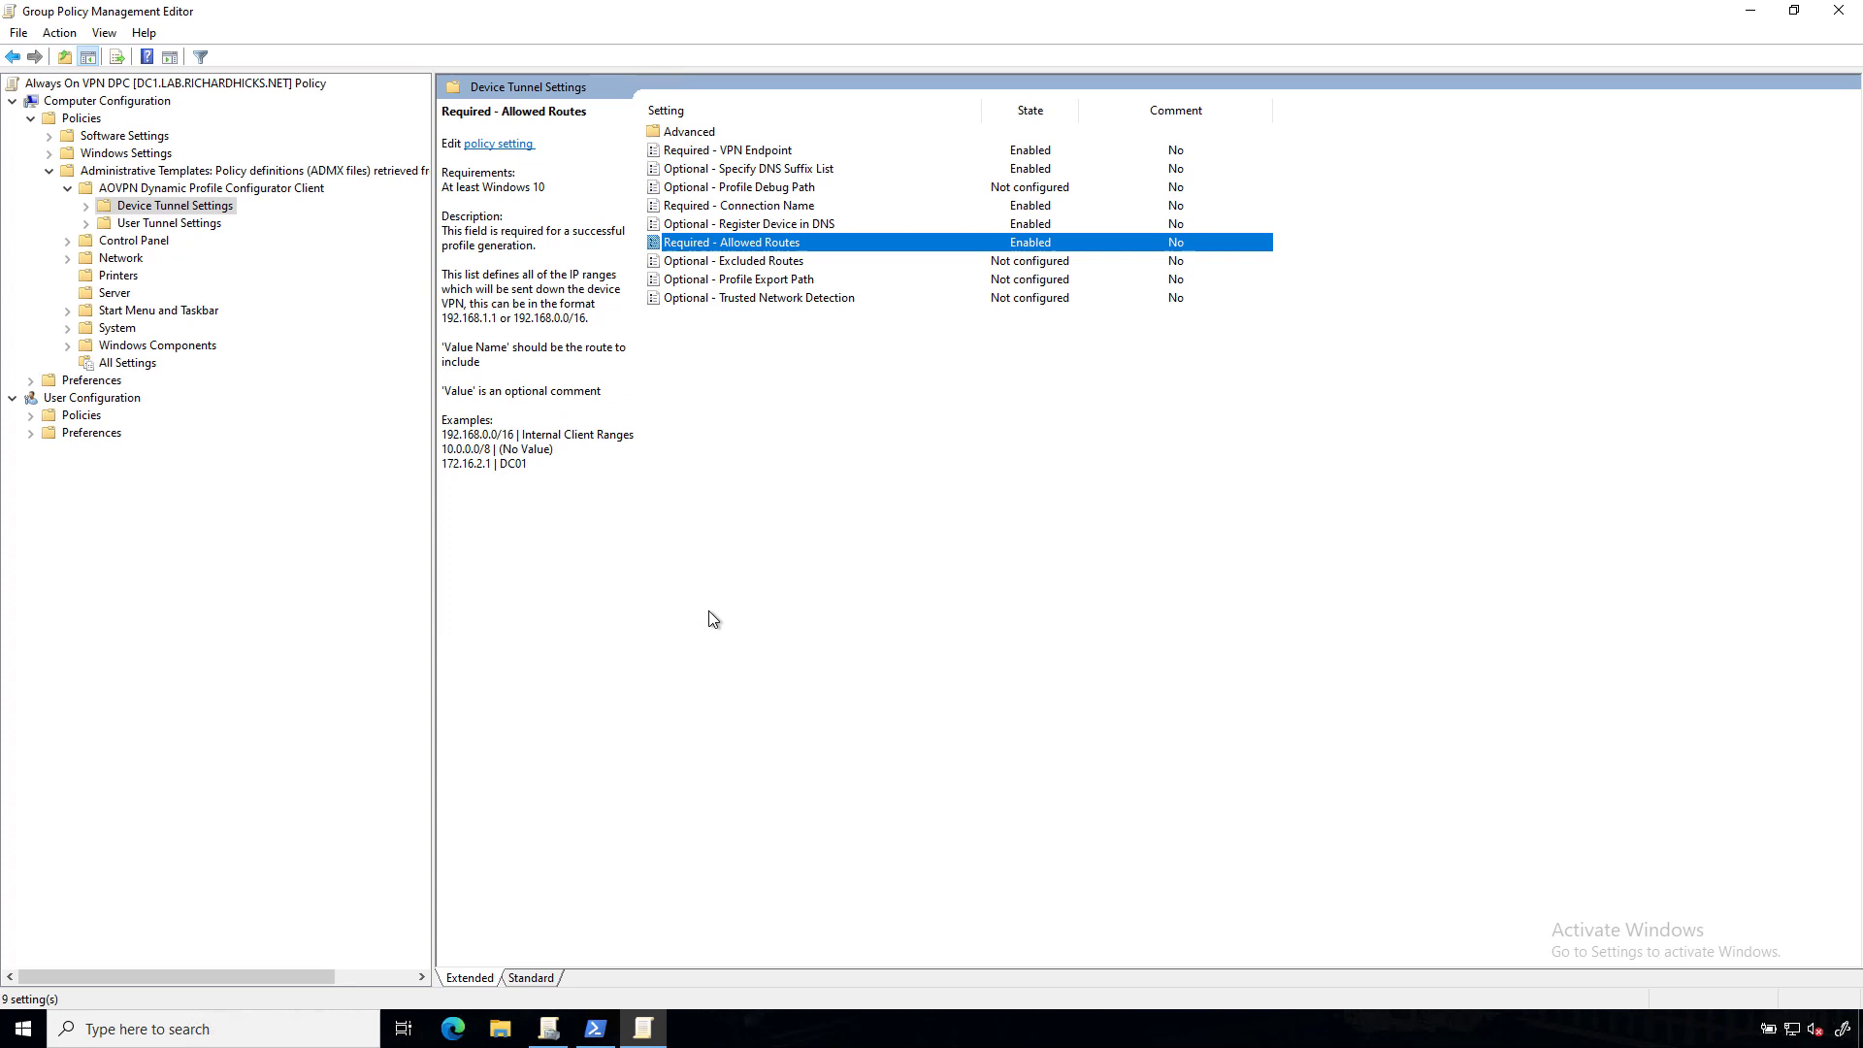
# Step: Turn on Optional - Trusted Network Detection, listing lab.richardhicks.net as the trusted network value
pyautogui.doubleClick(717, 298)
pyautogui.click(126, 224)
pyautogui.click(148, 397)
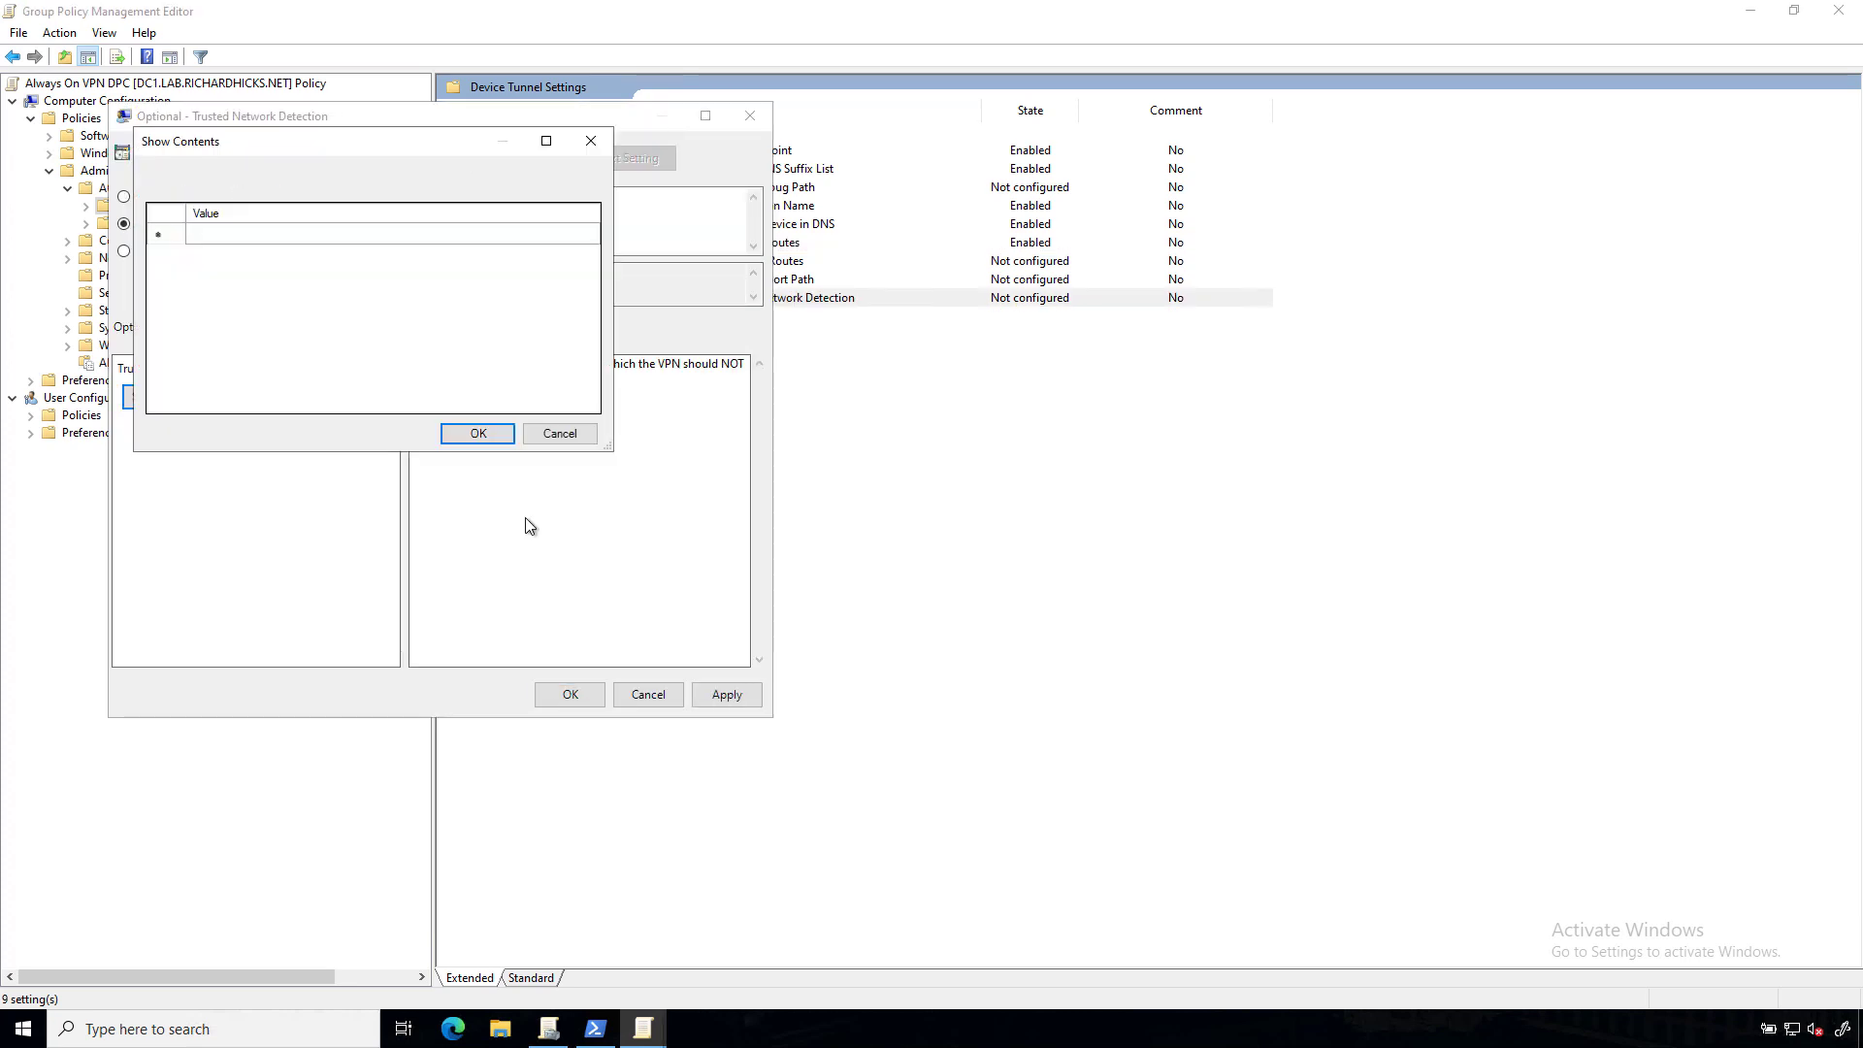
pyautogui.click(215, 236)
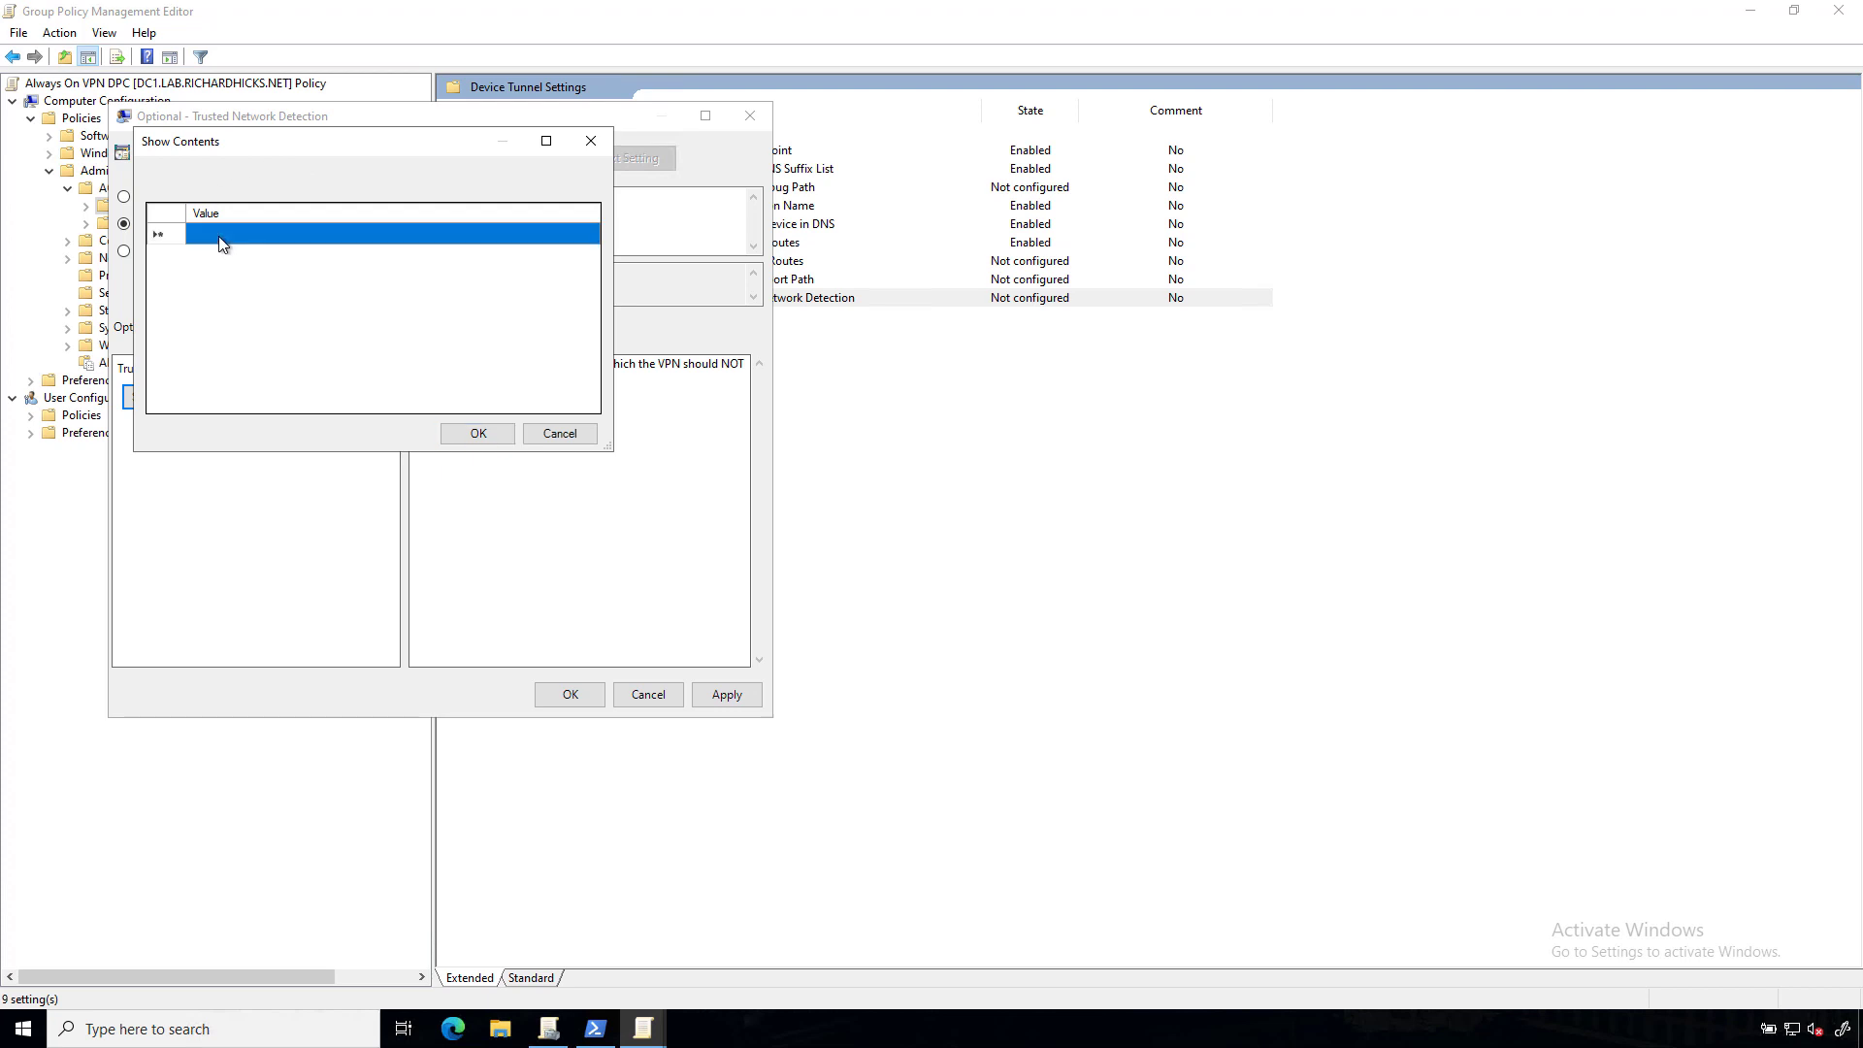
pyautogui.write('lab.richardhicks.net')
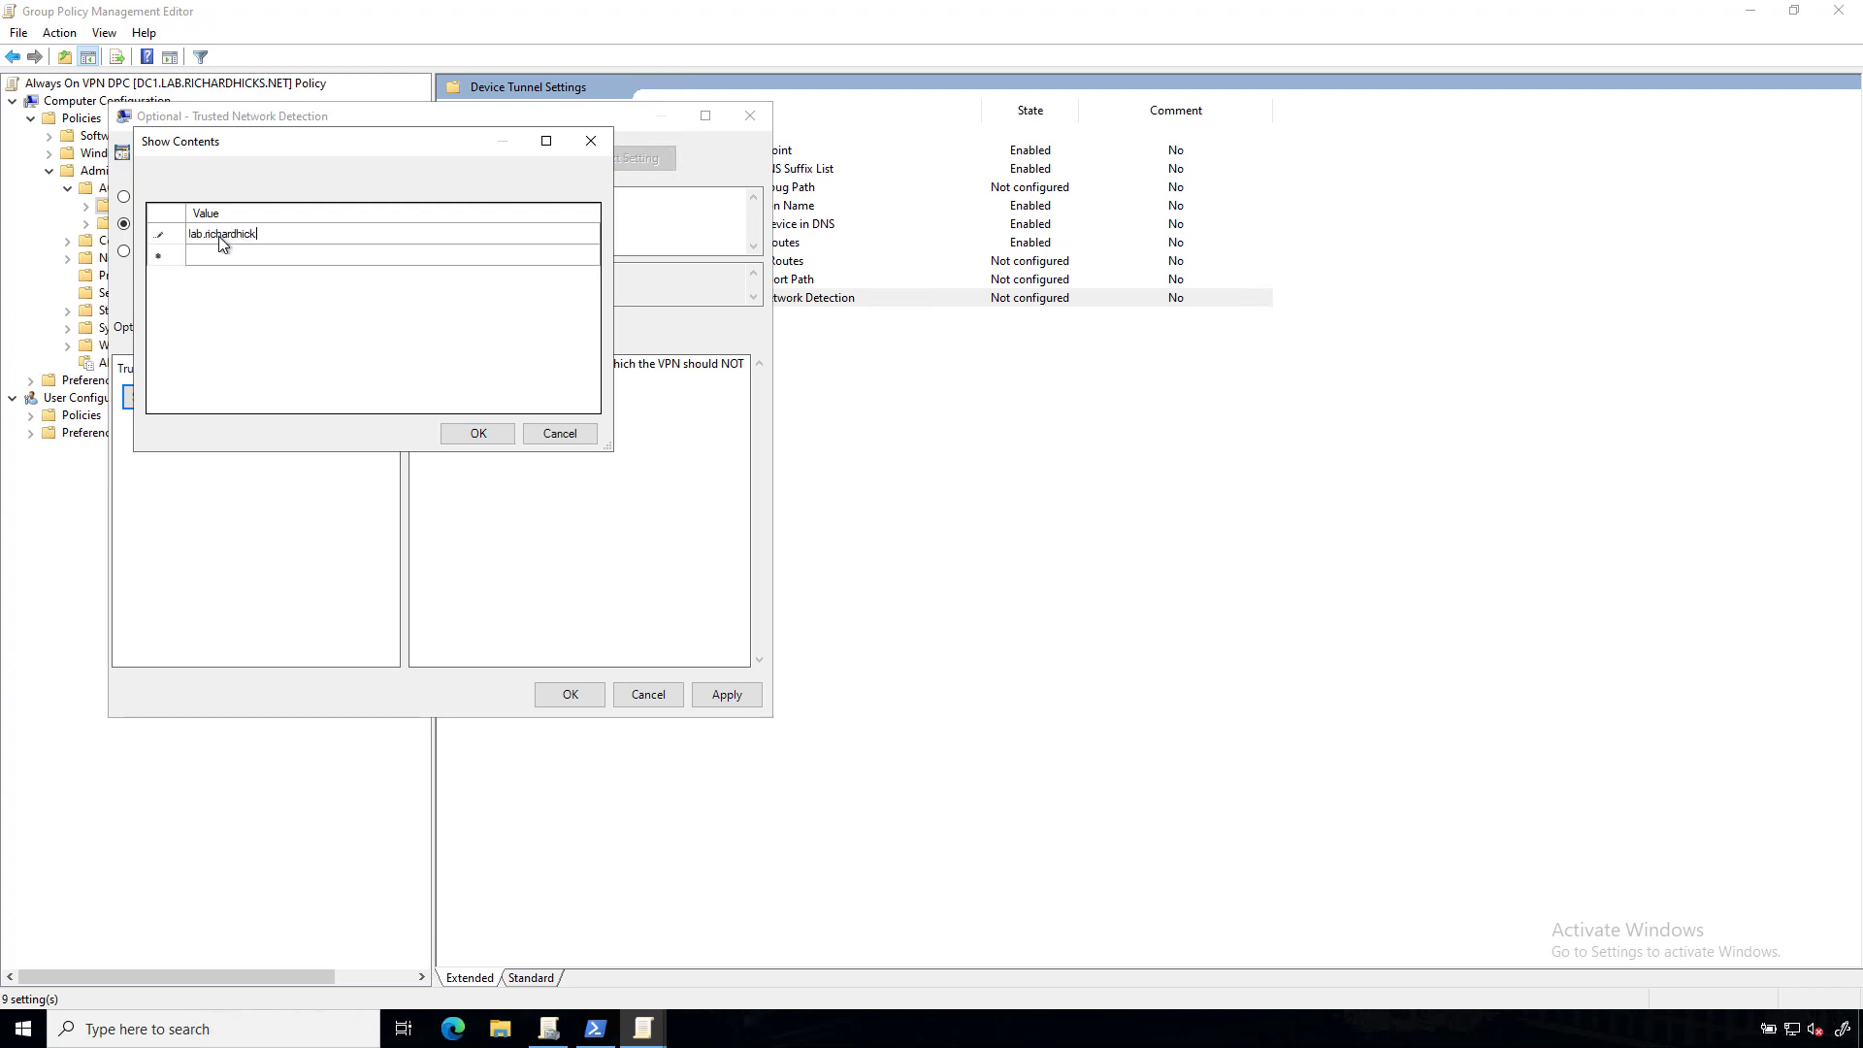
pyautogui.click(478, 433)
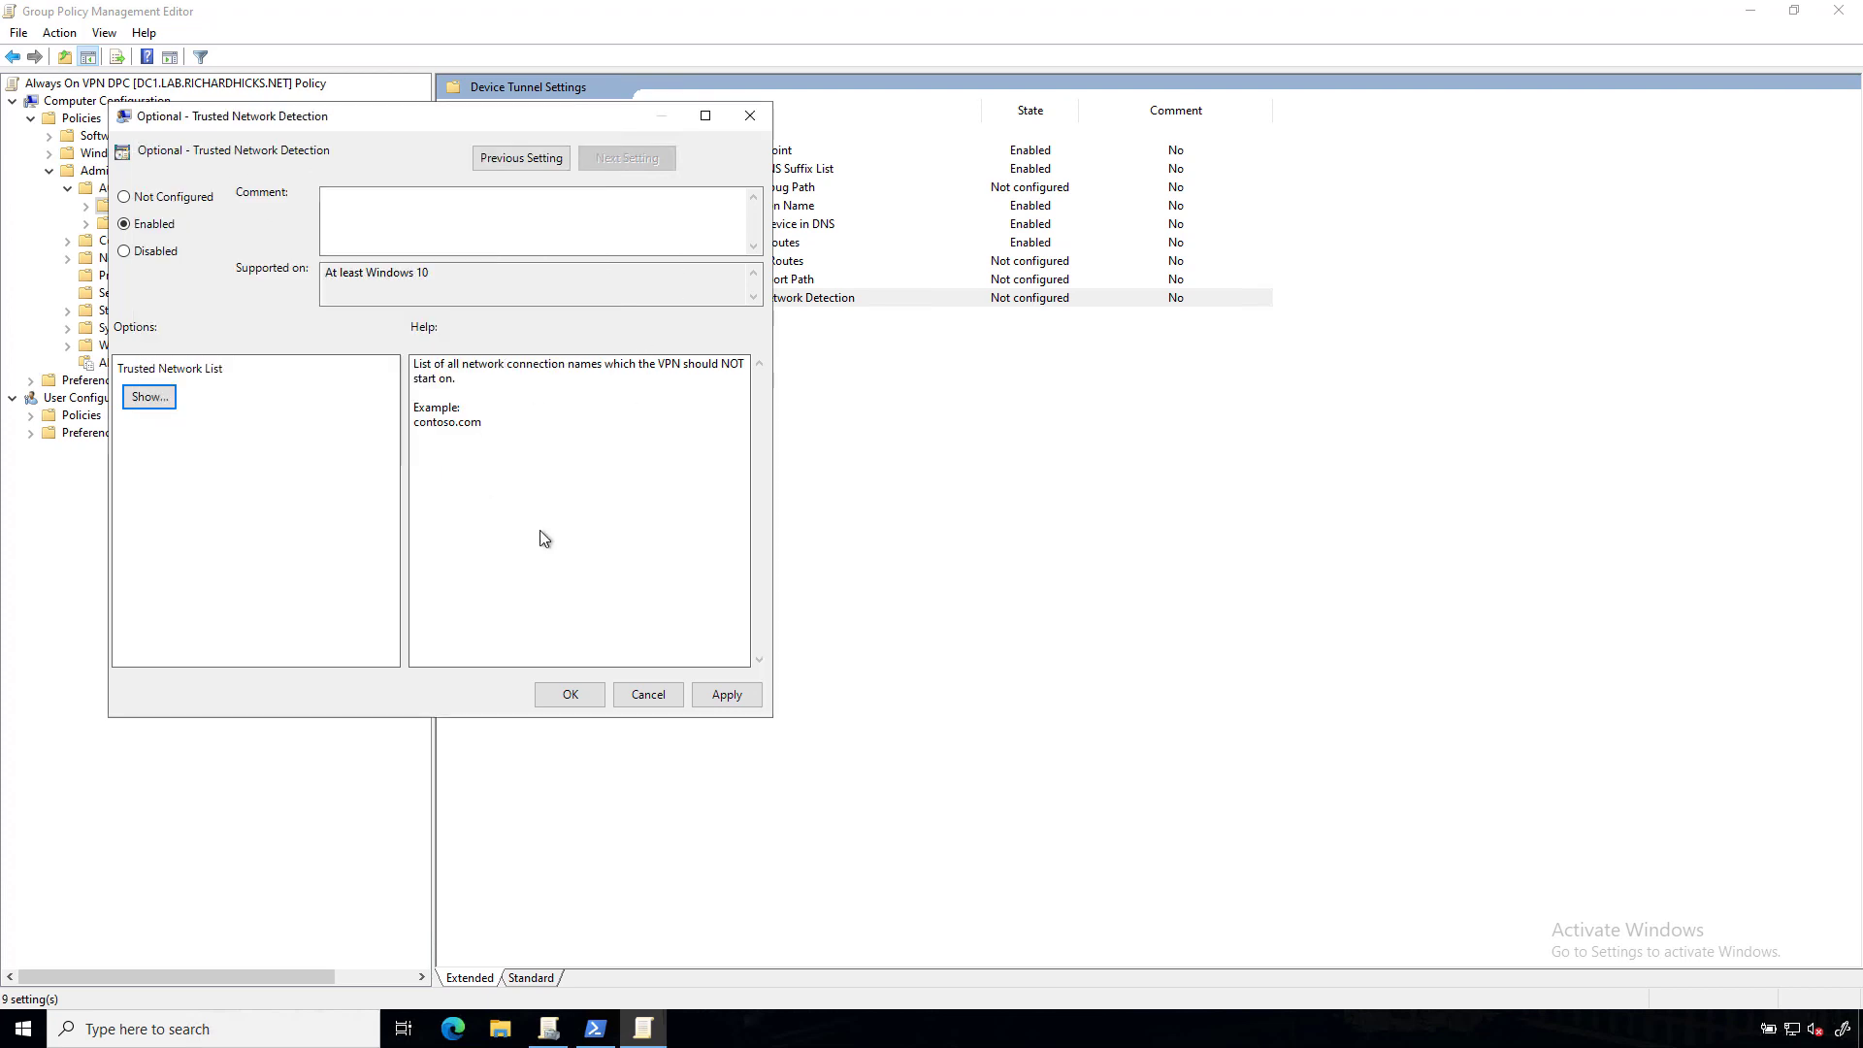
pyautogui.click(569, 694)
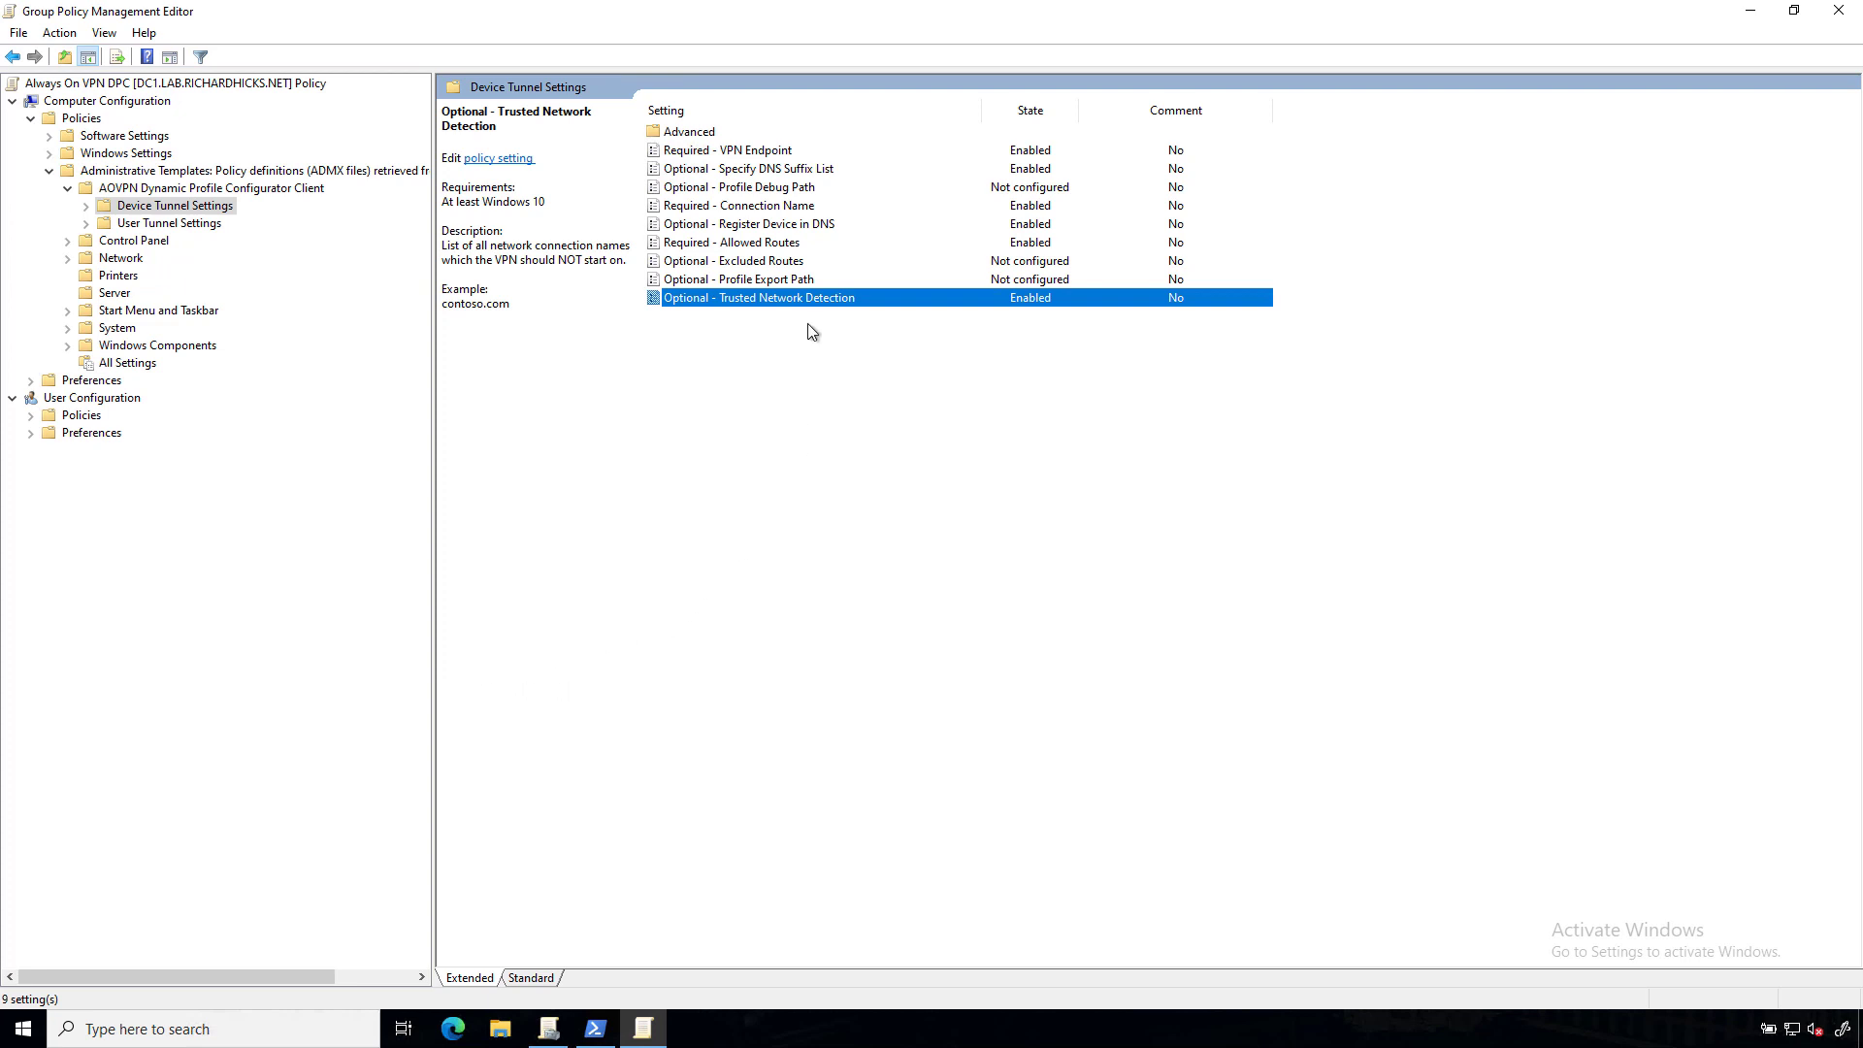
# Step: Enable the user tunnel's Required - VPN Endpoint with the URL vpn.richardhicks.net
pyautogui.click(132, 226)
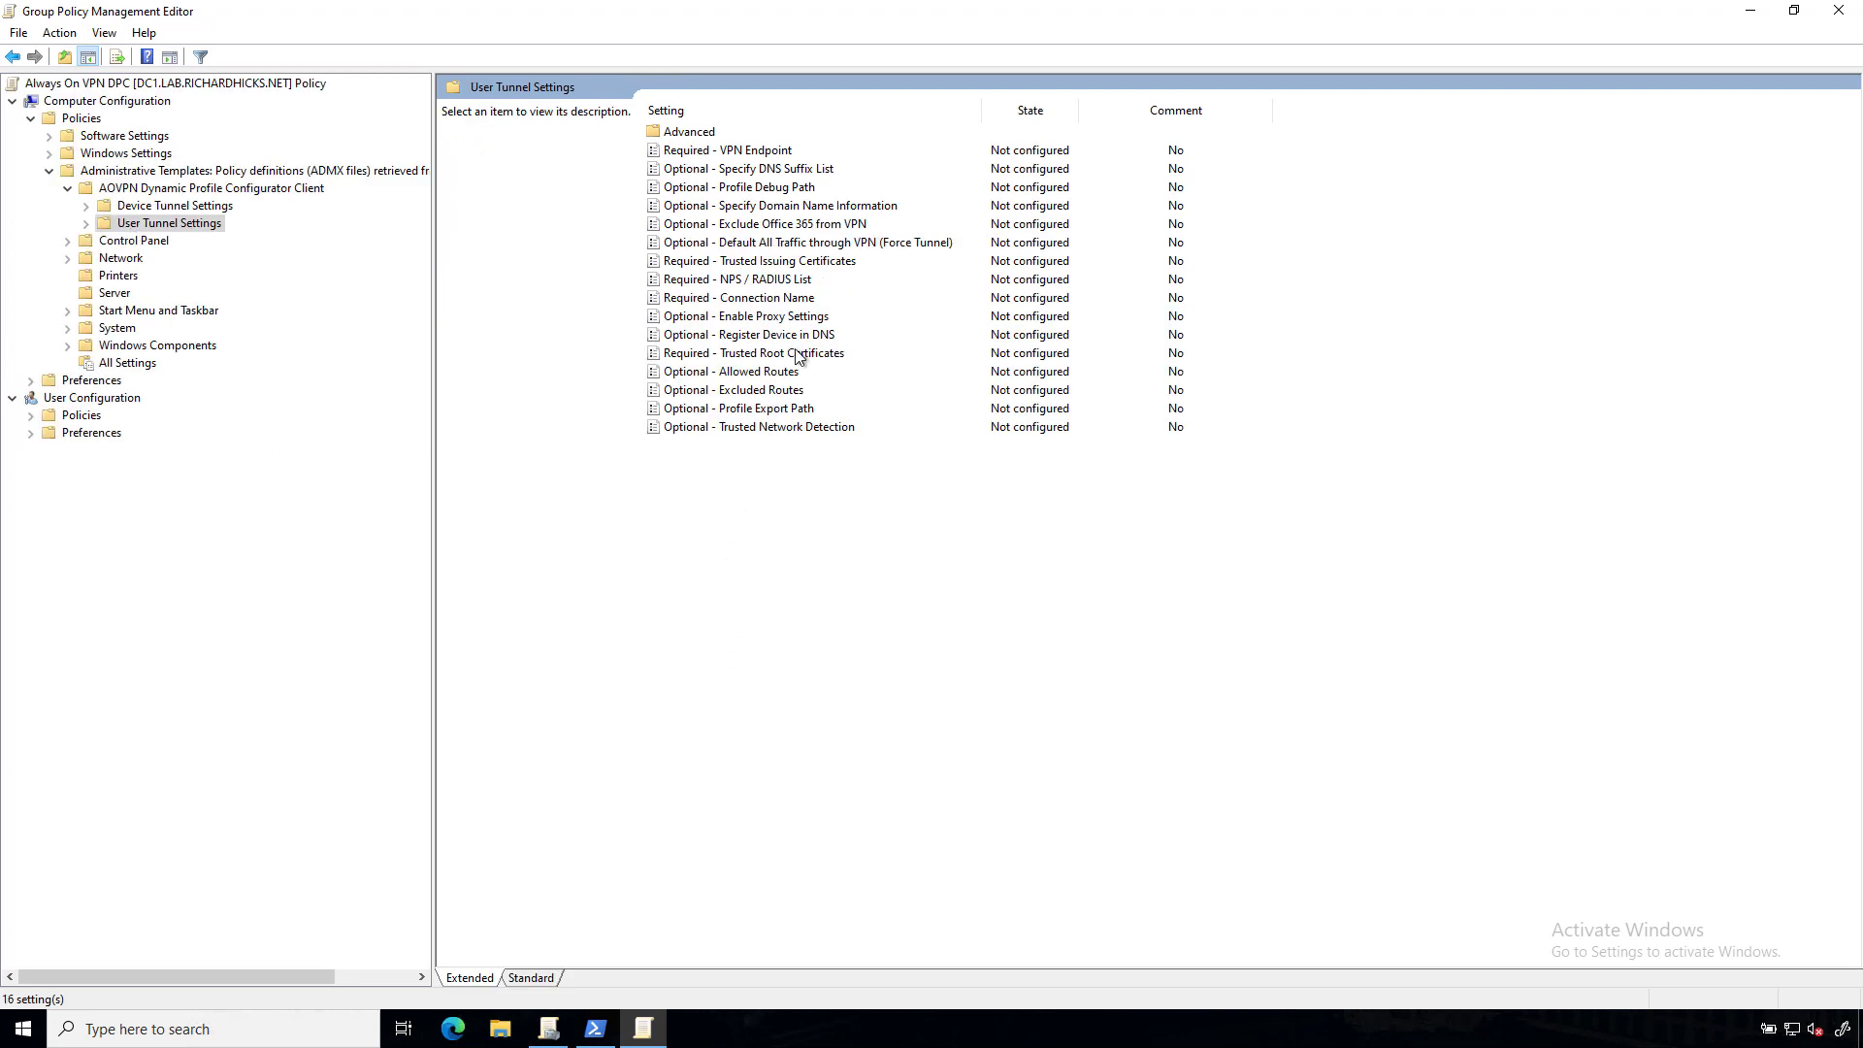
pyautogui.doubleClick(764, 153)
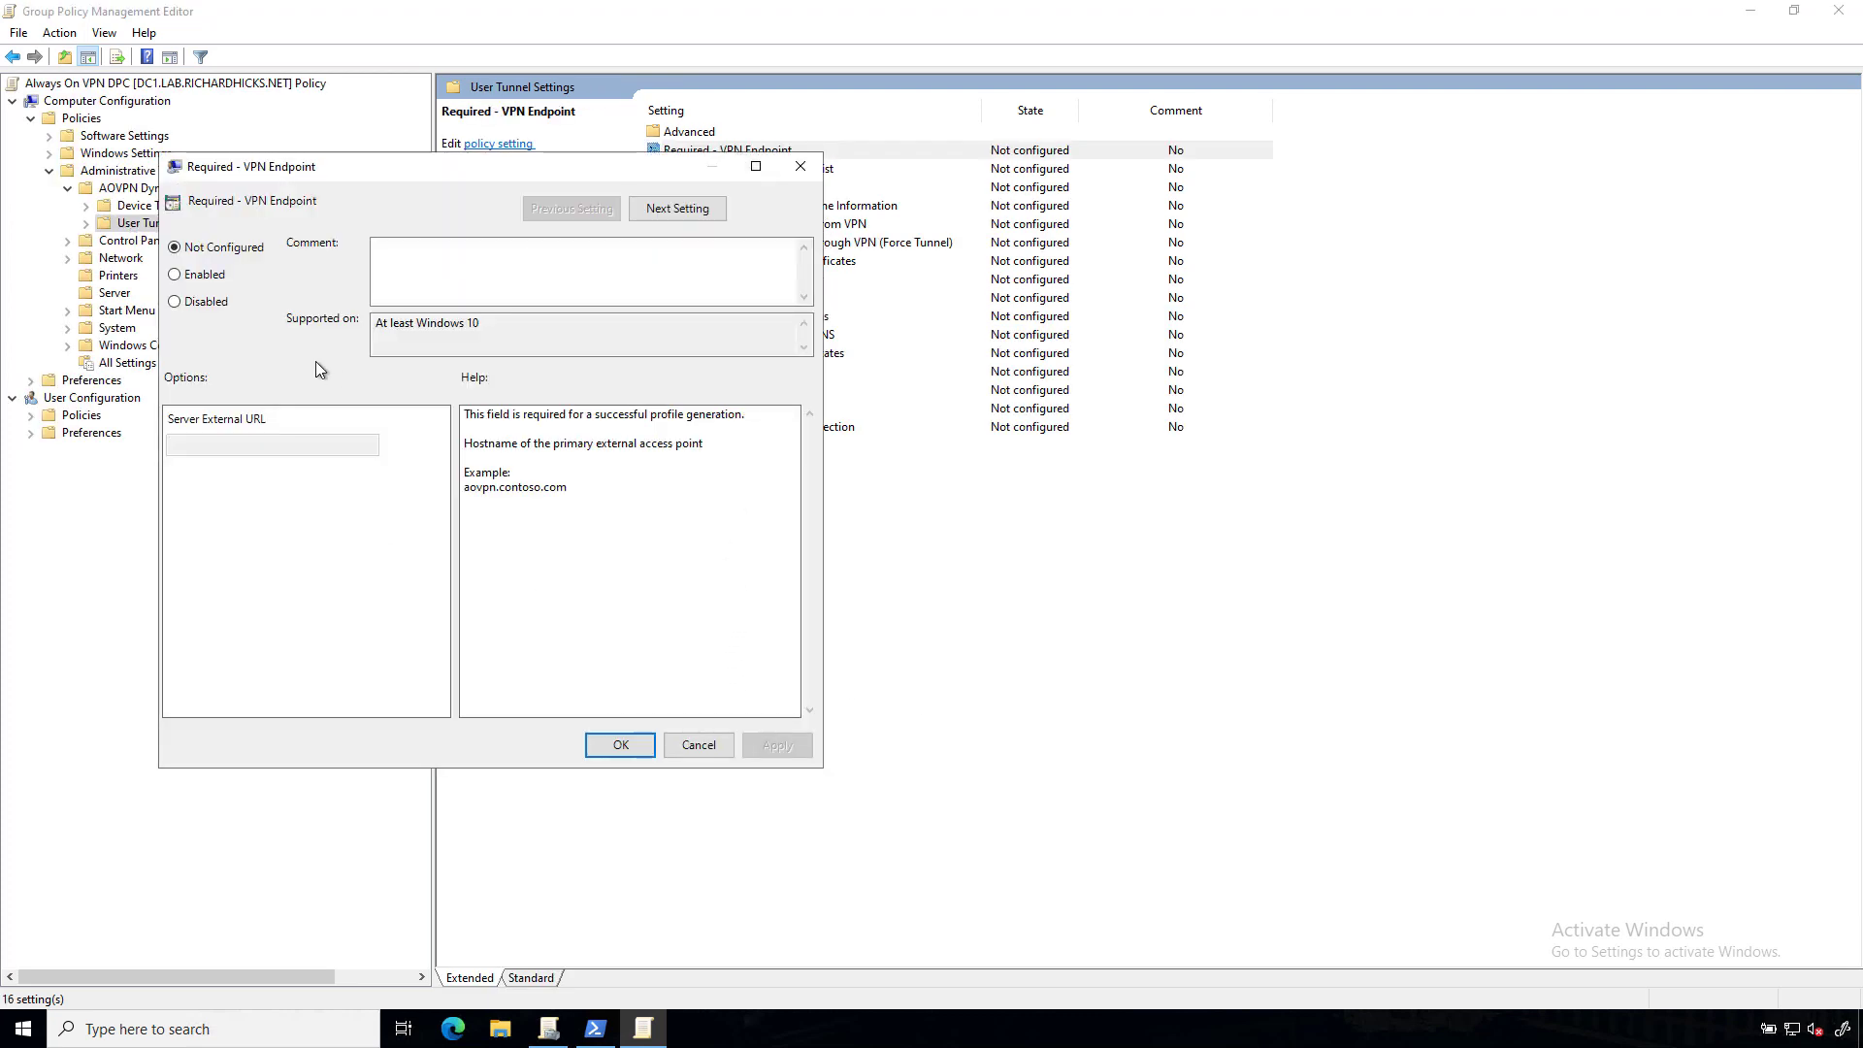
pyautogui.click(197, 274)
pyautogui.click(256, 443)
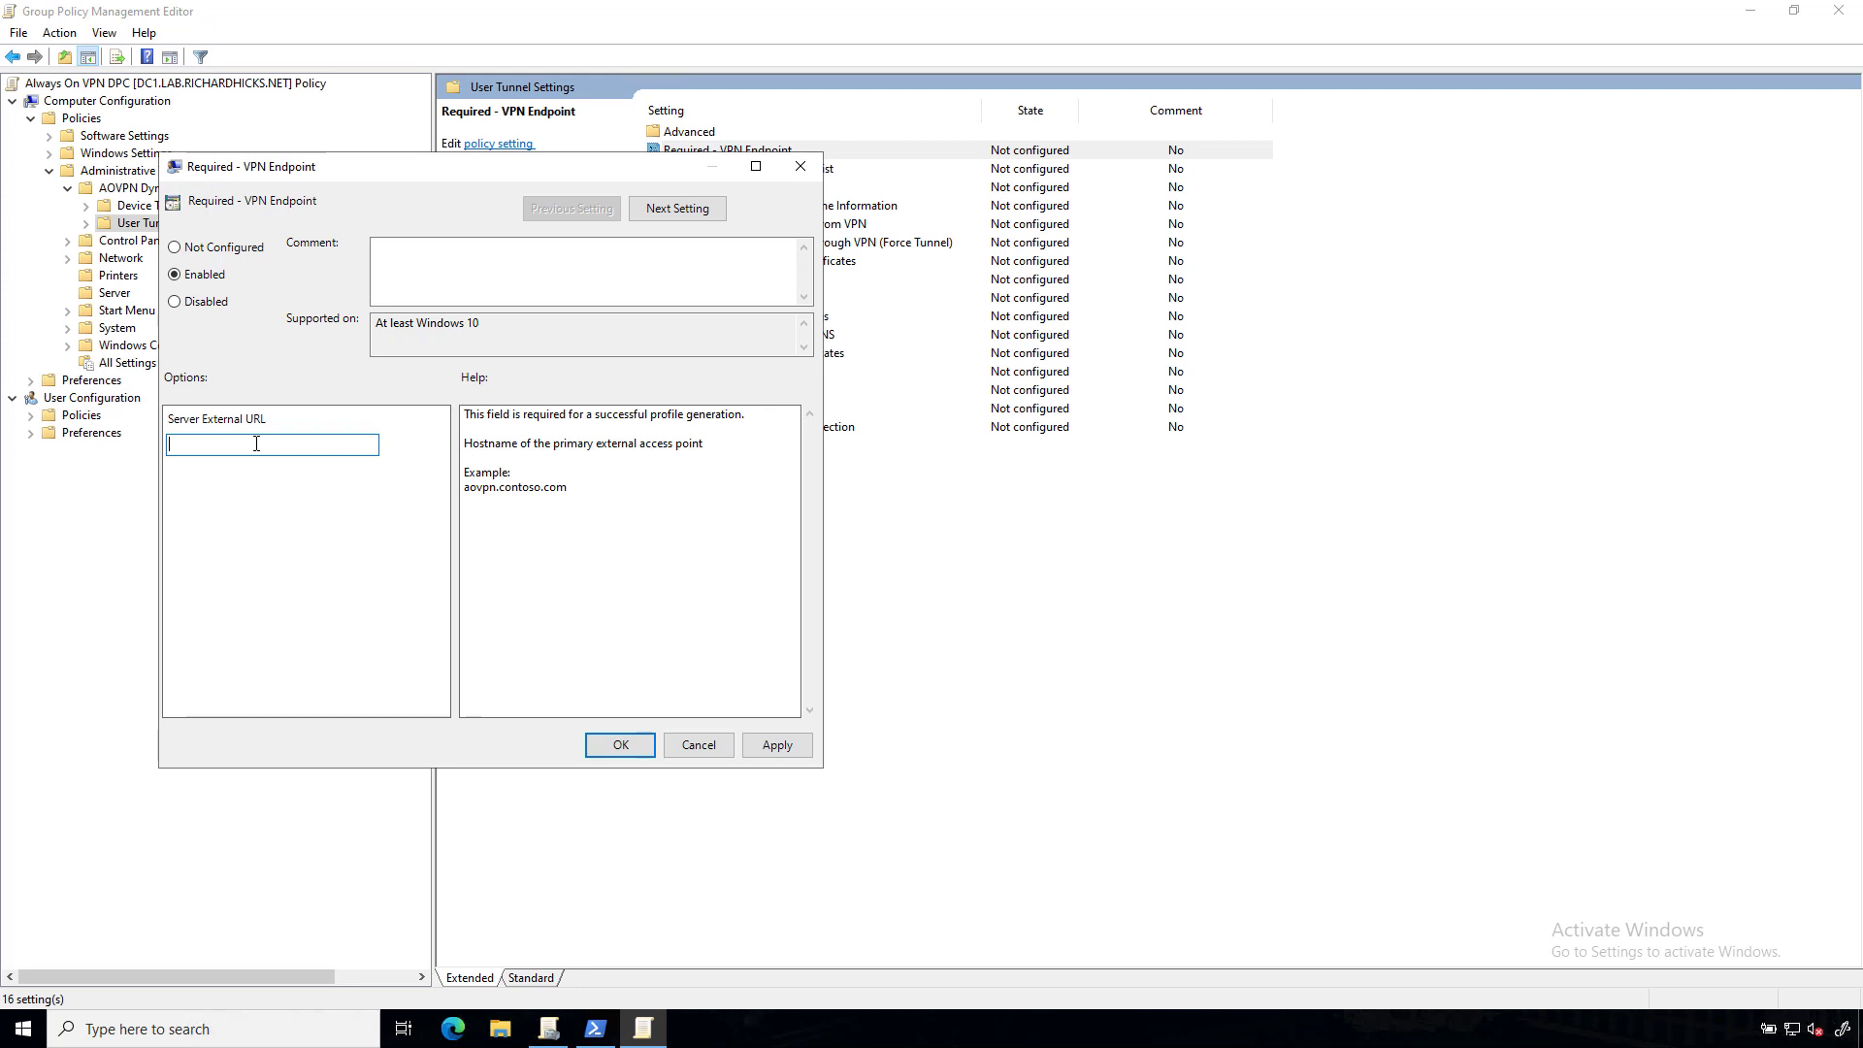
pyautogui.write('vpn.richardhicks.net')
pyautogui.click(621, 744)
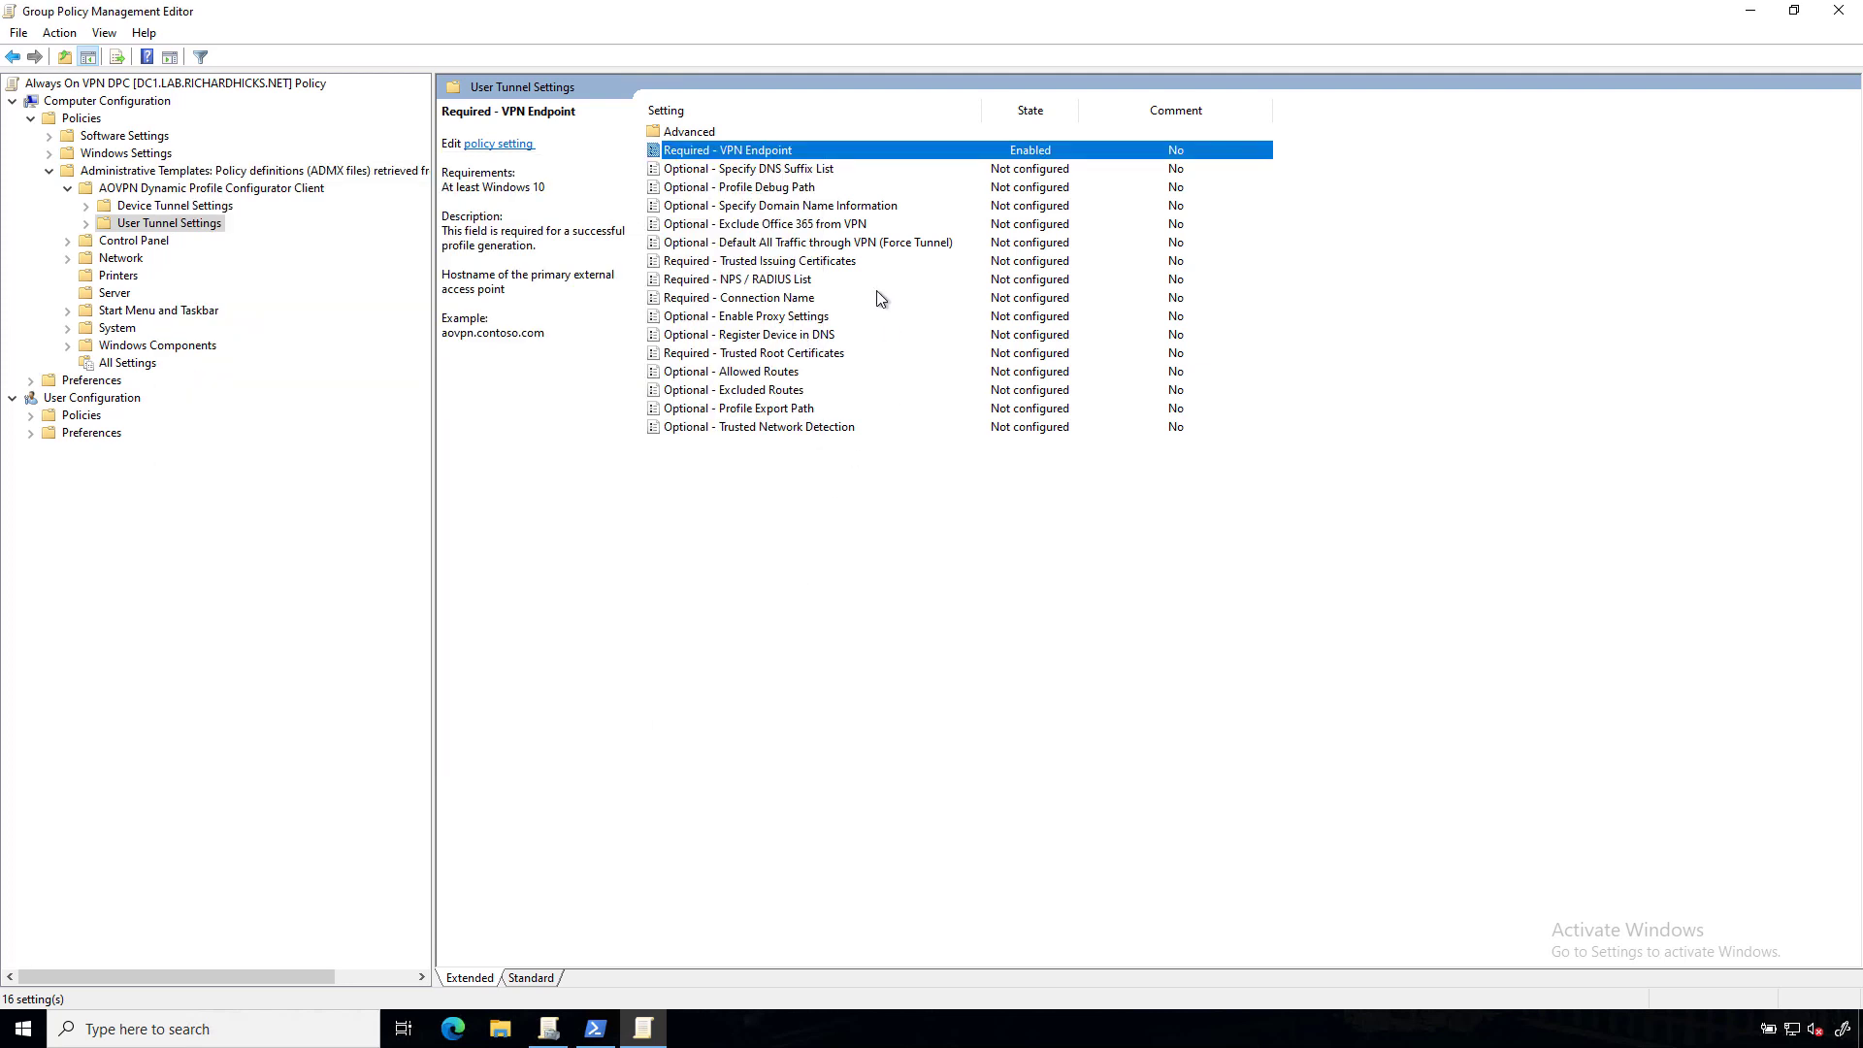
# Step: Enable Optional - Specify DNS Suffix List with the suffix lab.richardhicks.net
pyautogui.doubleClick(810, 176)
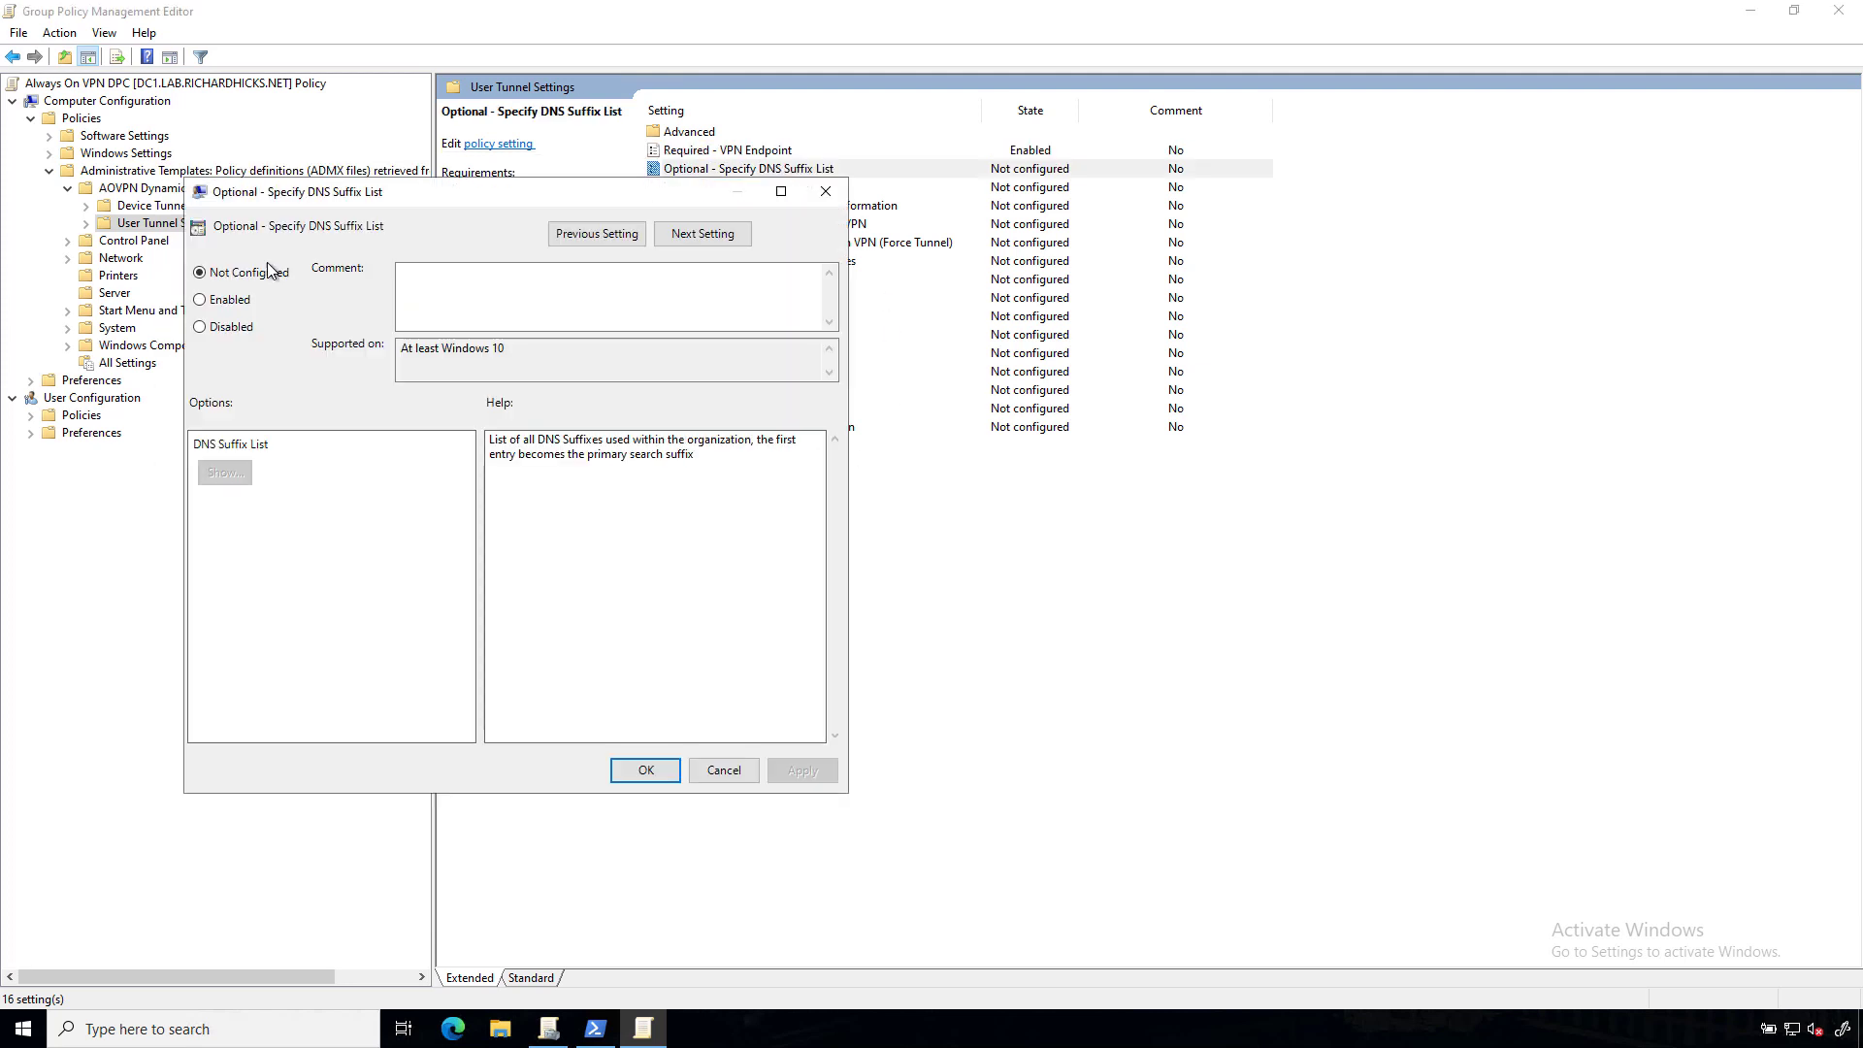
pyautogui.click(213, 299)
pyautogui.click(225, 469)
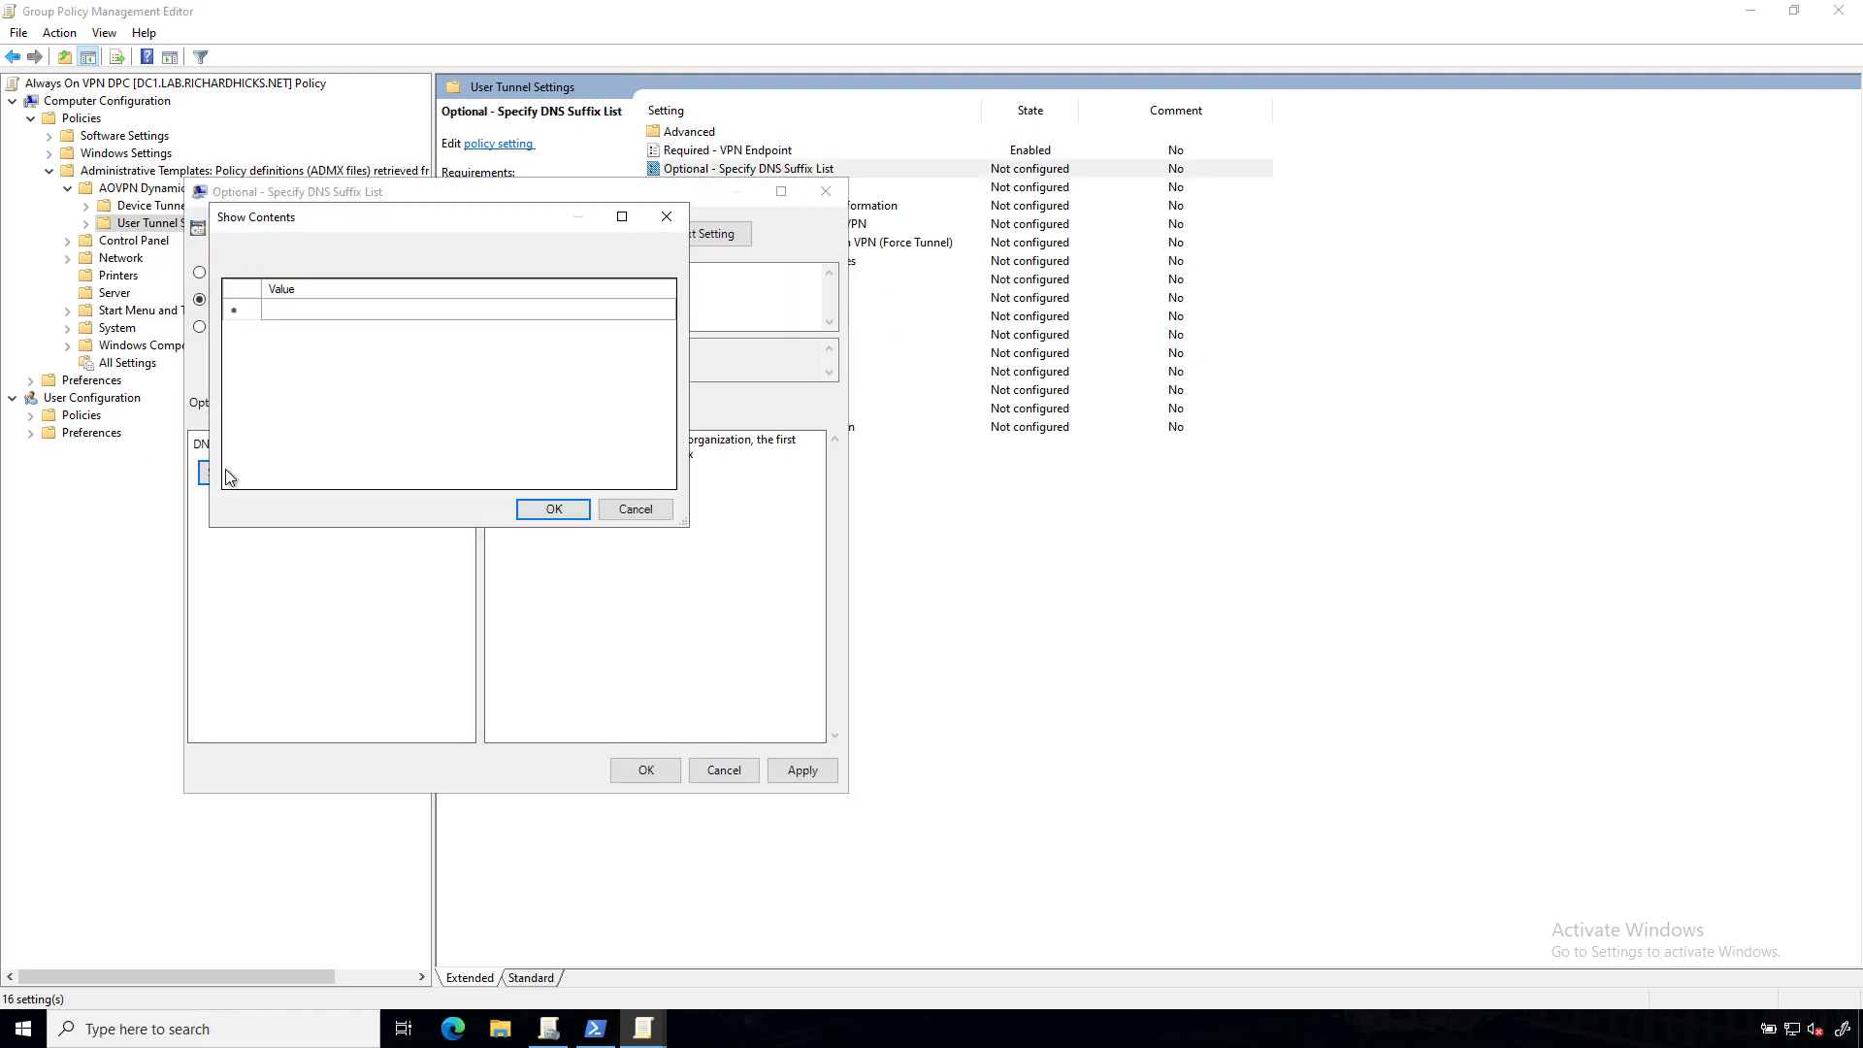
pyautogui.click(374, 310)
pyautogui.write('lab.r')
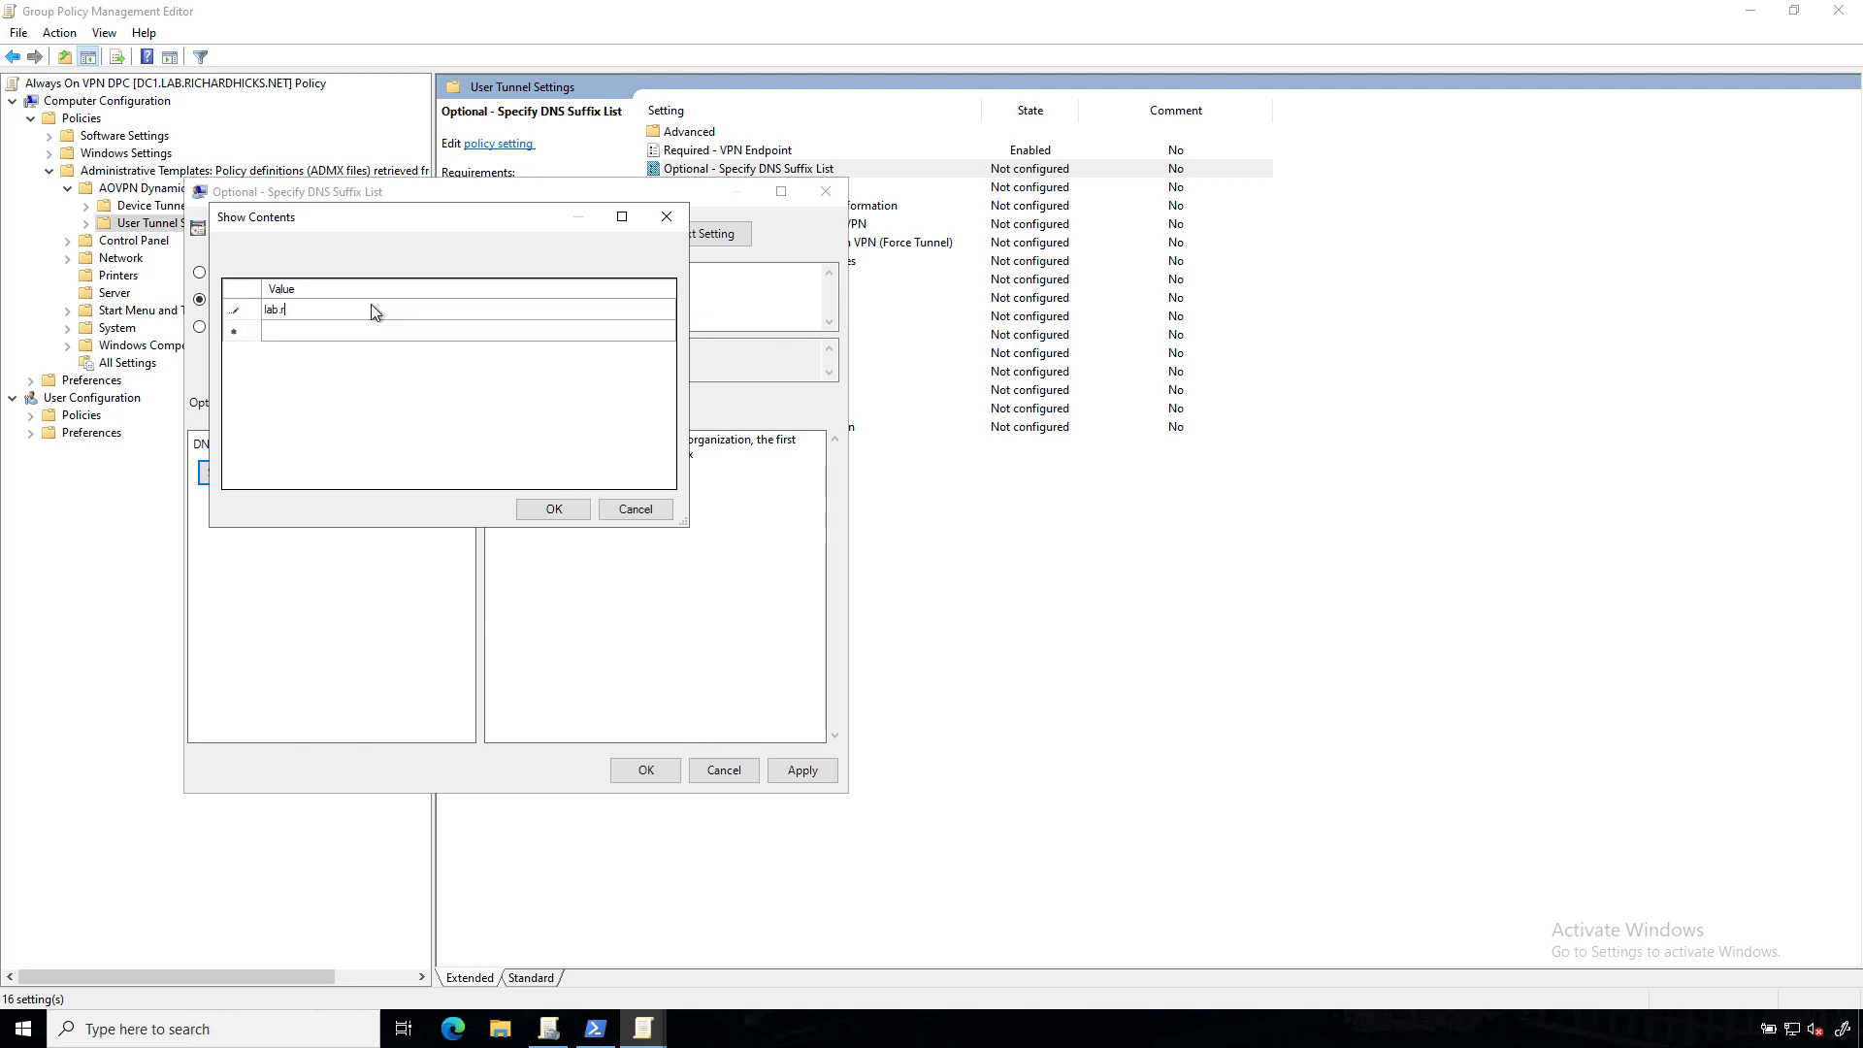
pyautogui.write('ichardhicks.net')
pyautogui.click(553, 509)
pyautogui.click(645, 769)
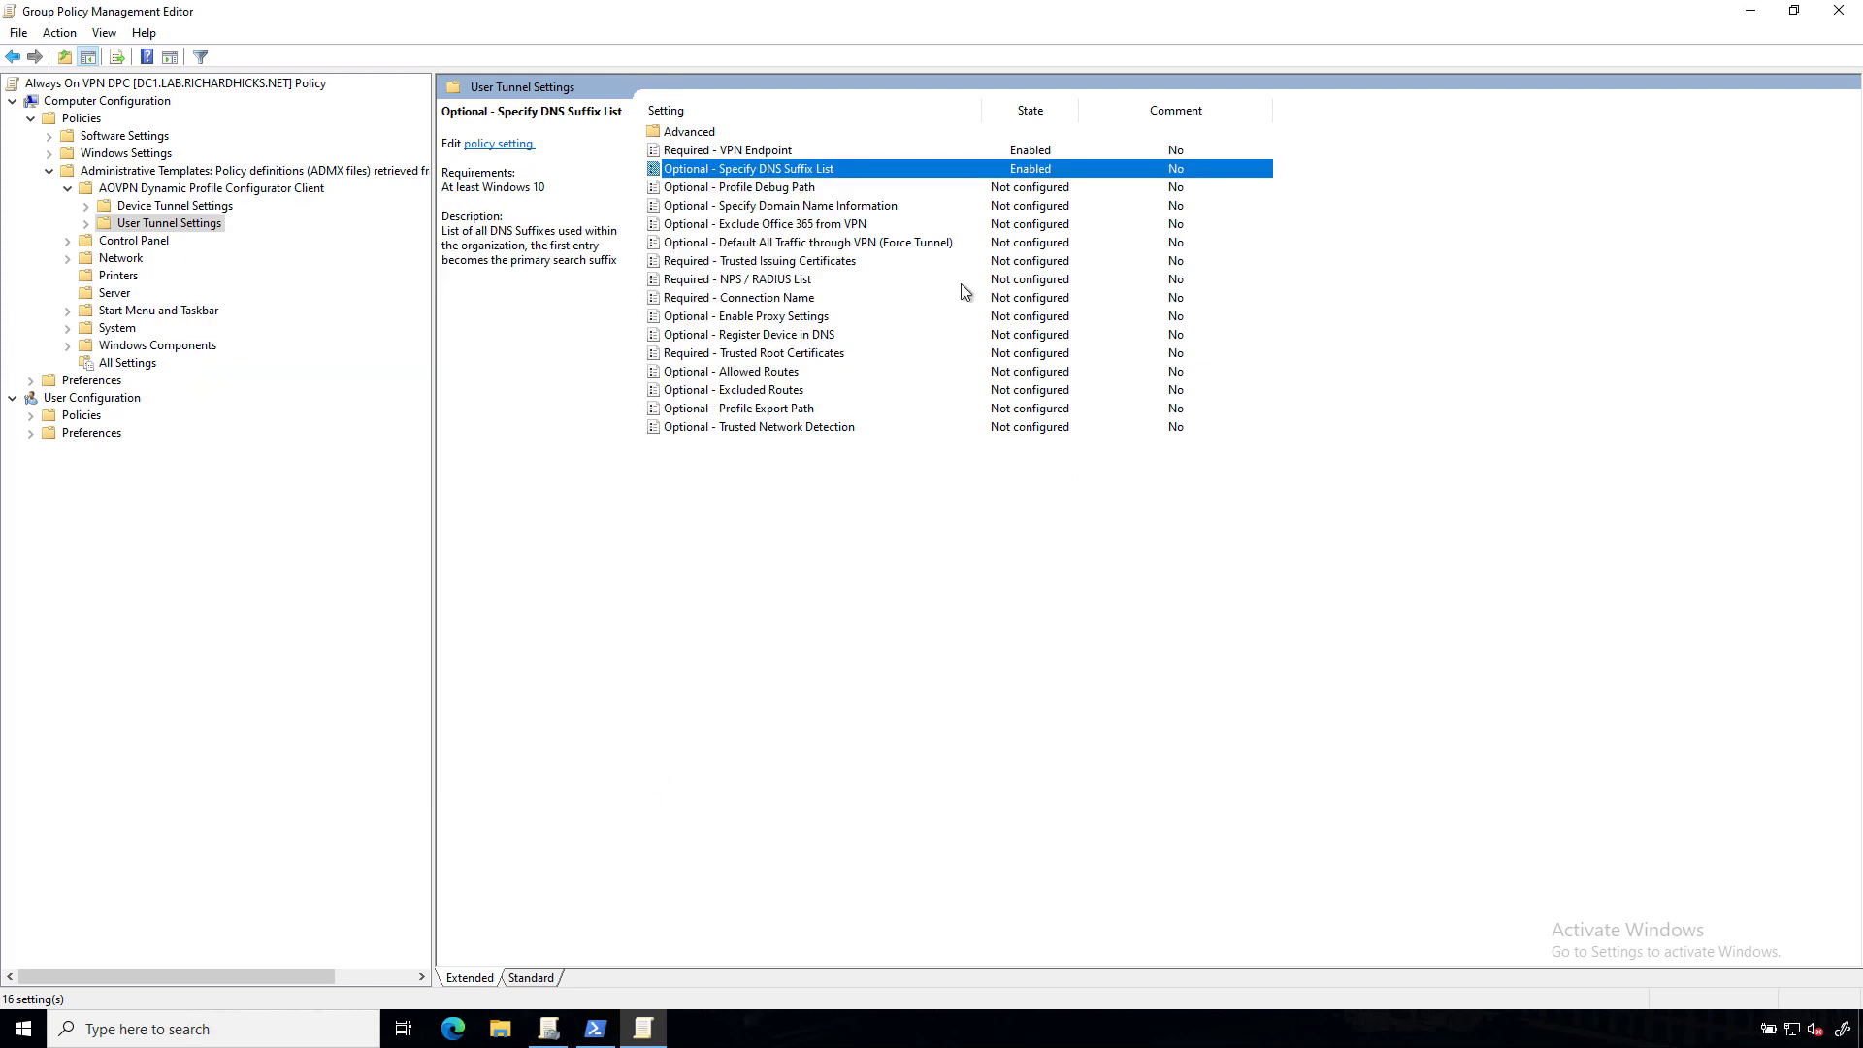
# Step: Enable Required - Trusted Issuing Certificates and select the first empty row of its thumbprint list
pyautogui.click(743, 264)
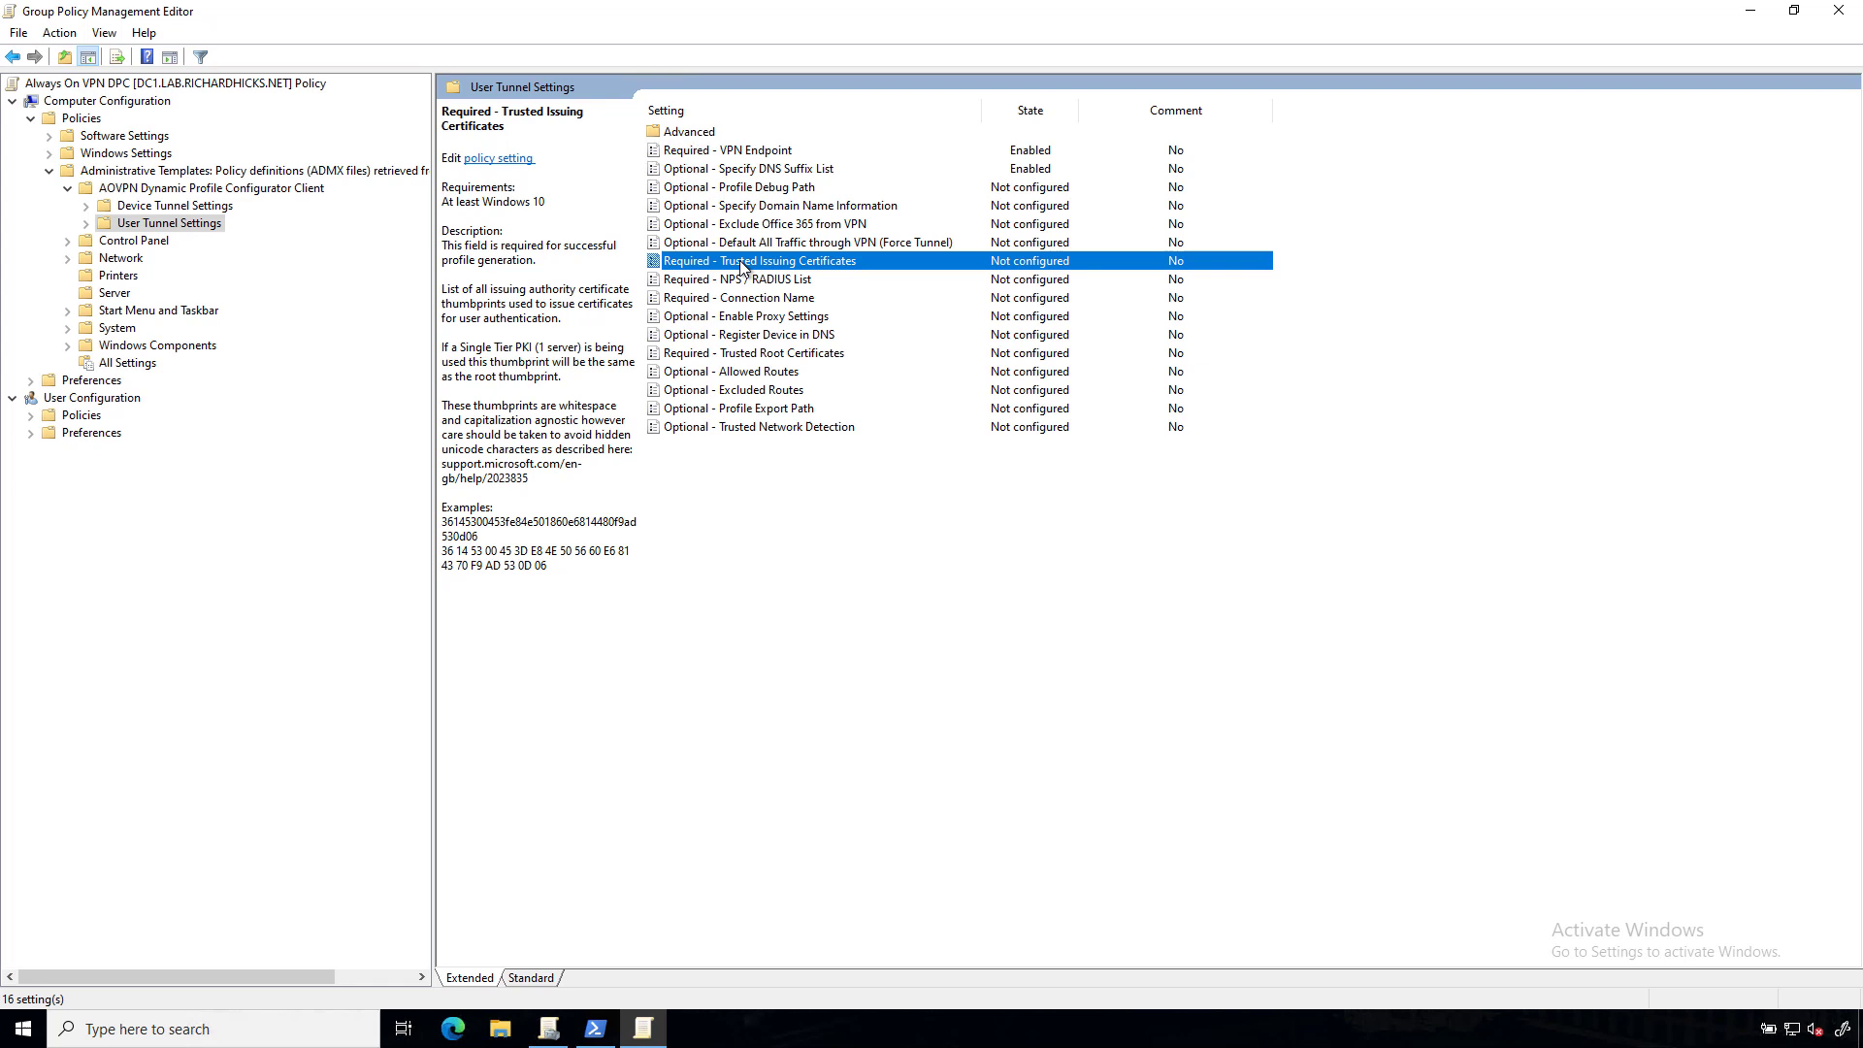
pyautogui.doubleClick(742, 261)
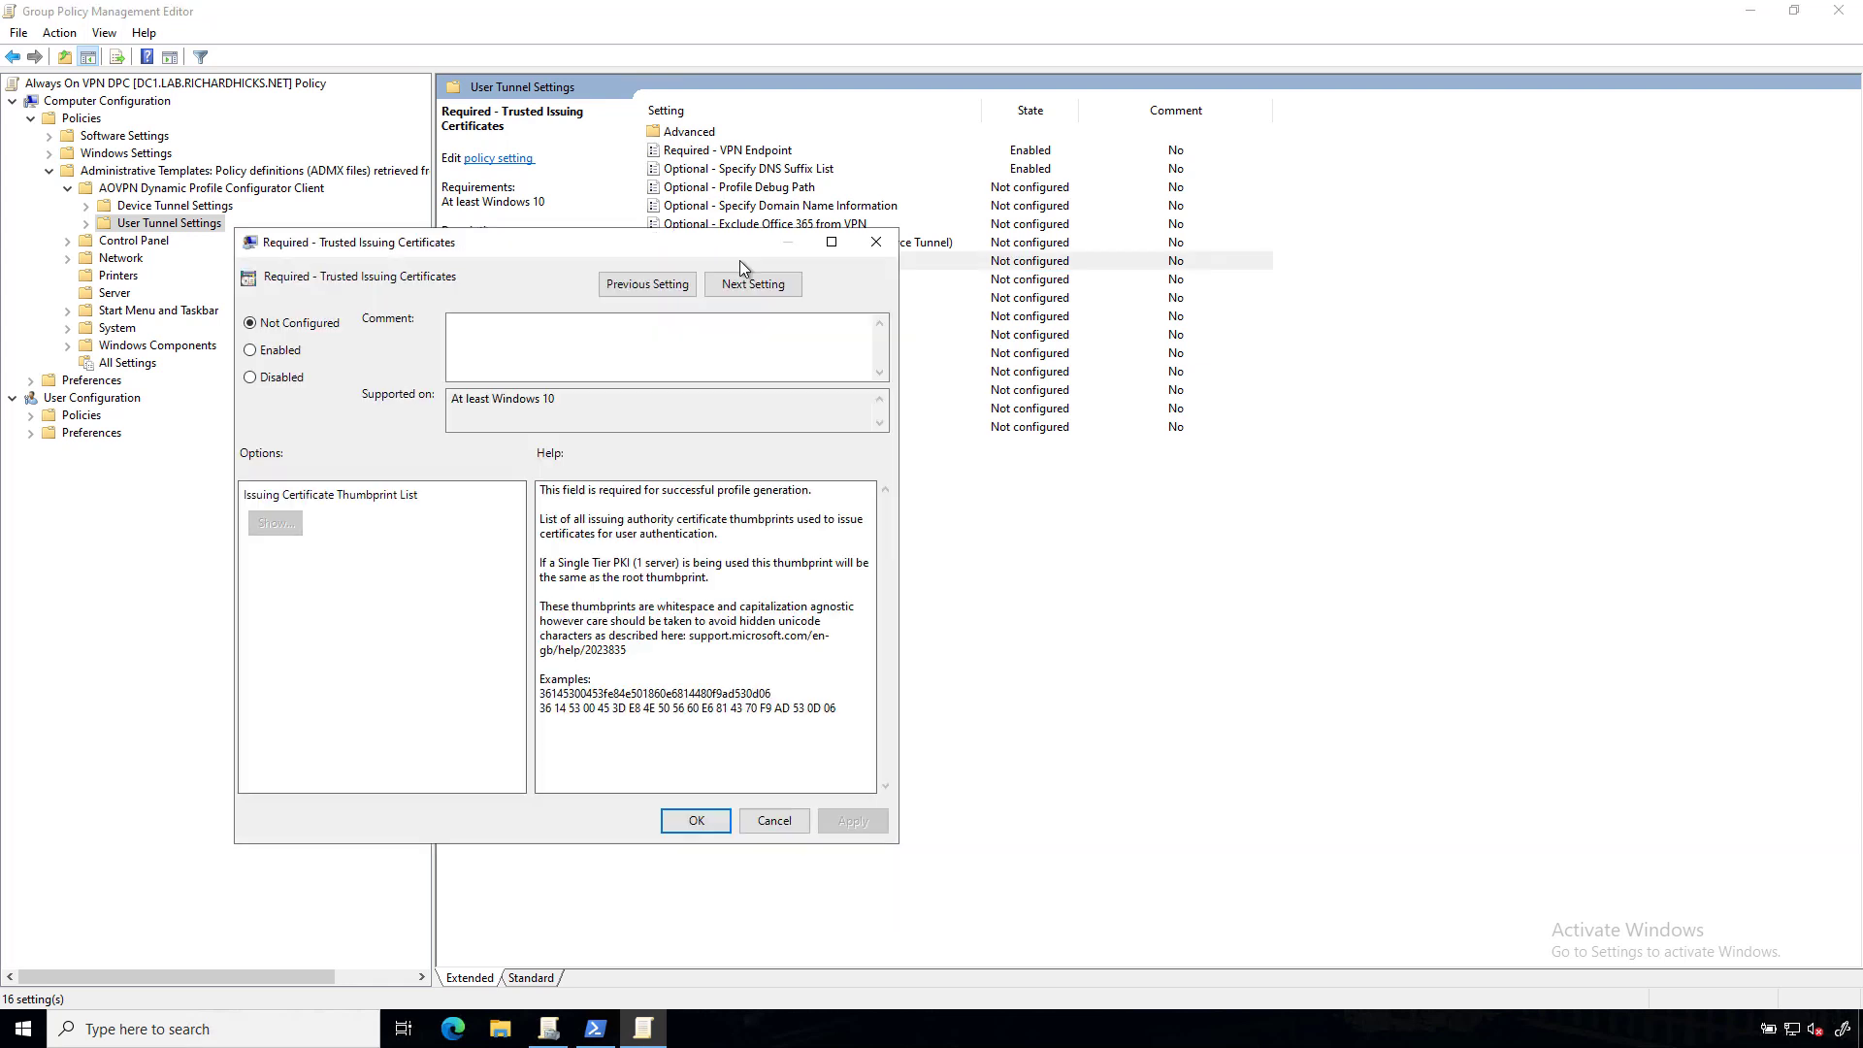
pyautogui.moveTo(524, 239); pyautogui.dragTo(427, 239)
pyautogui.click(153, 350)
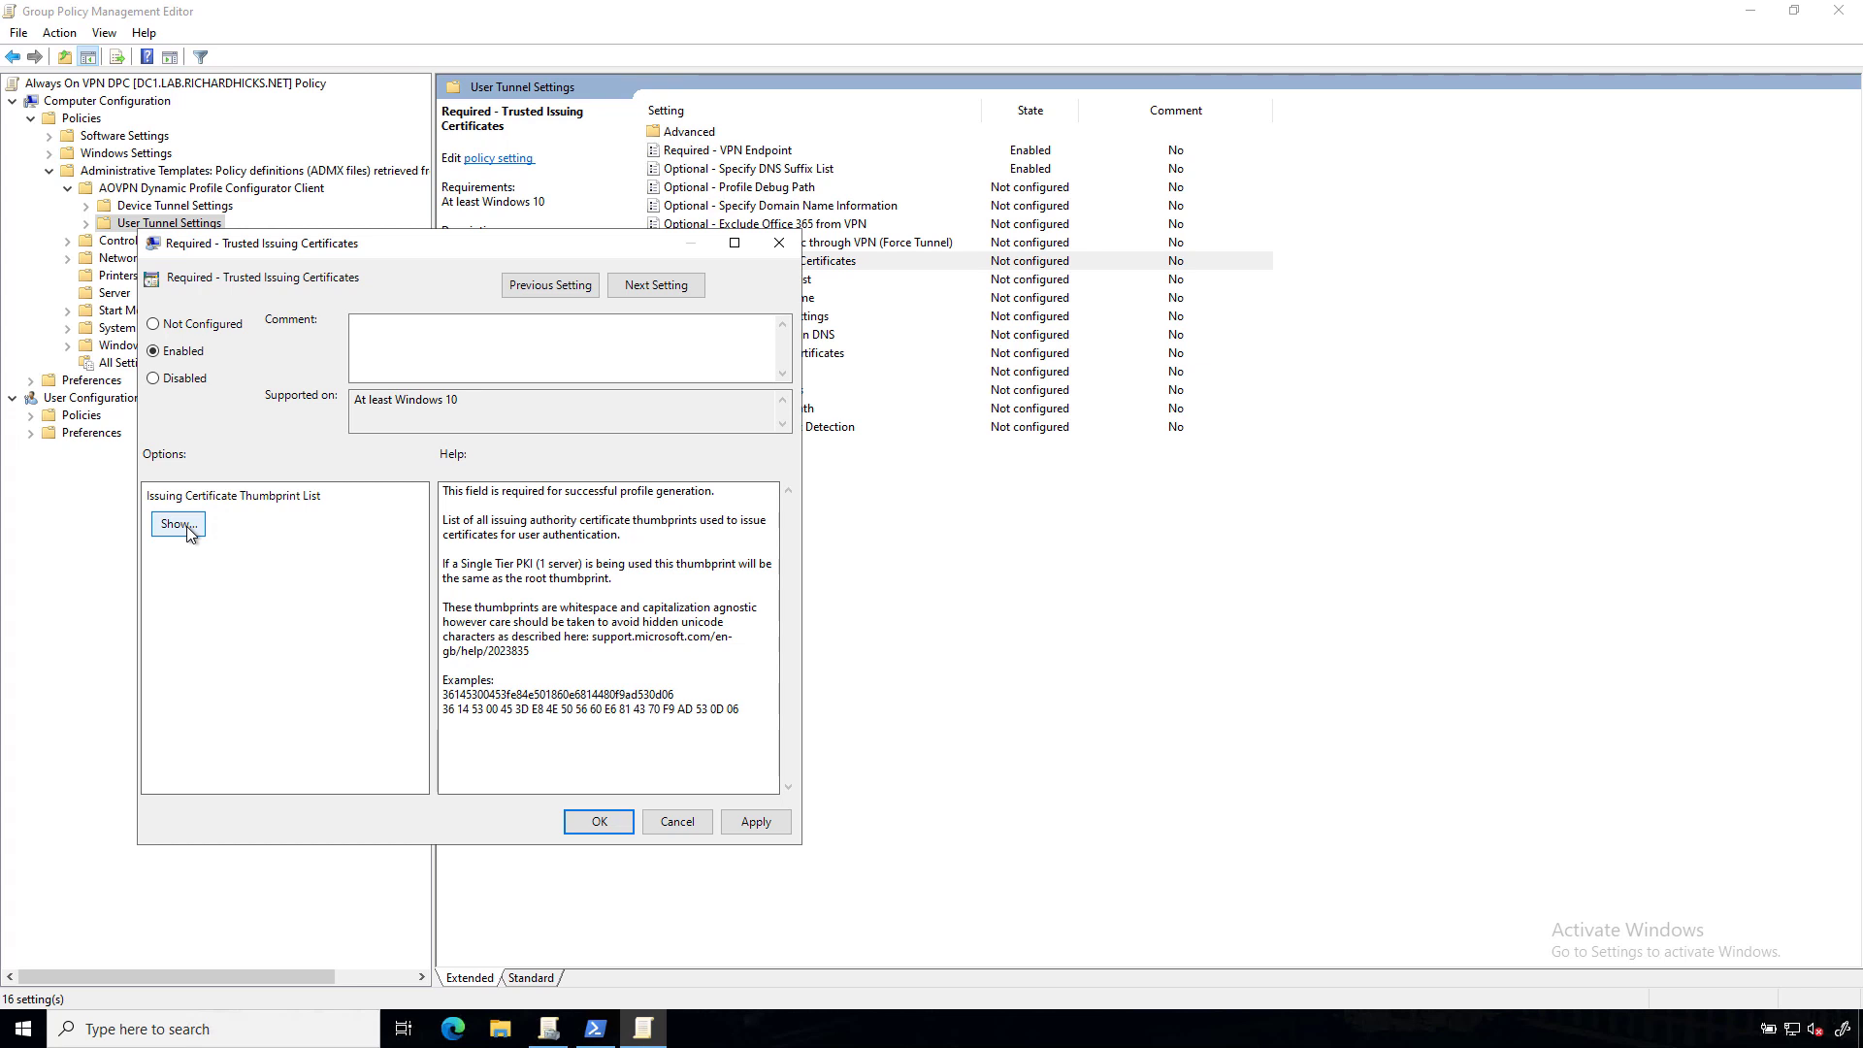
pyautogui.click(178, 524)
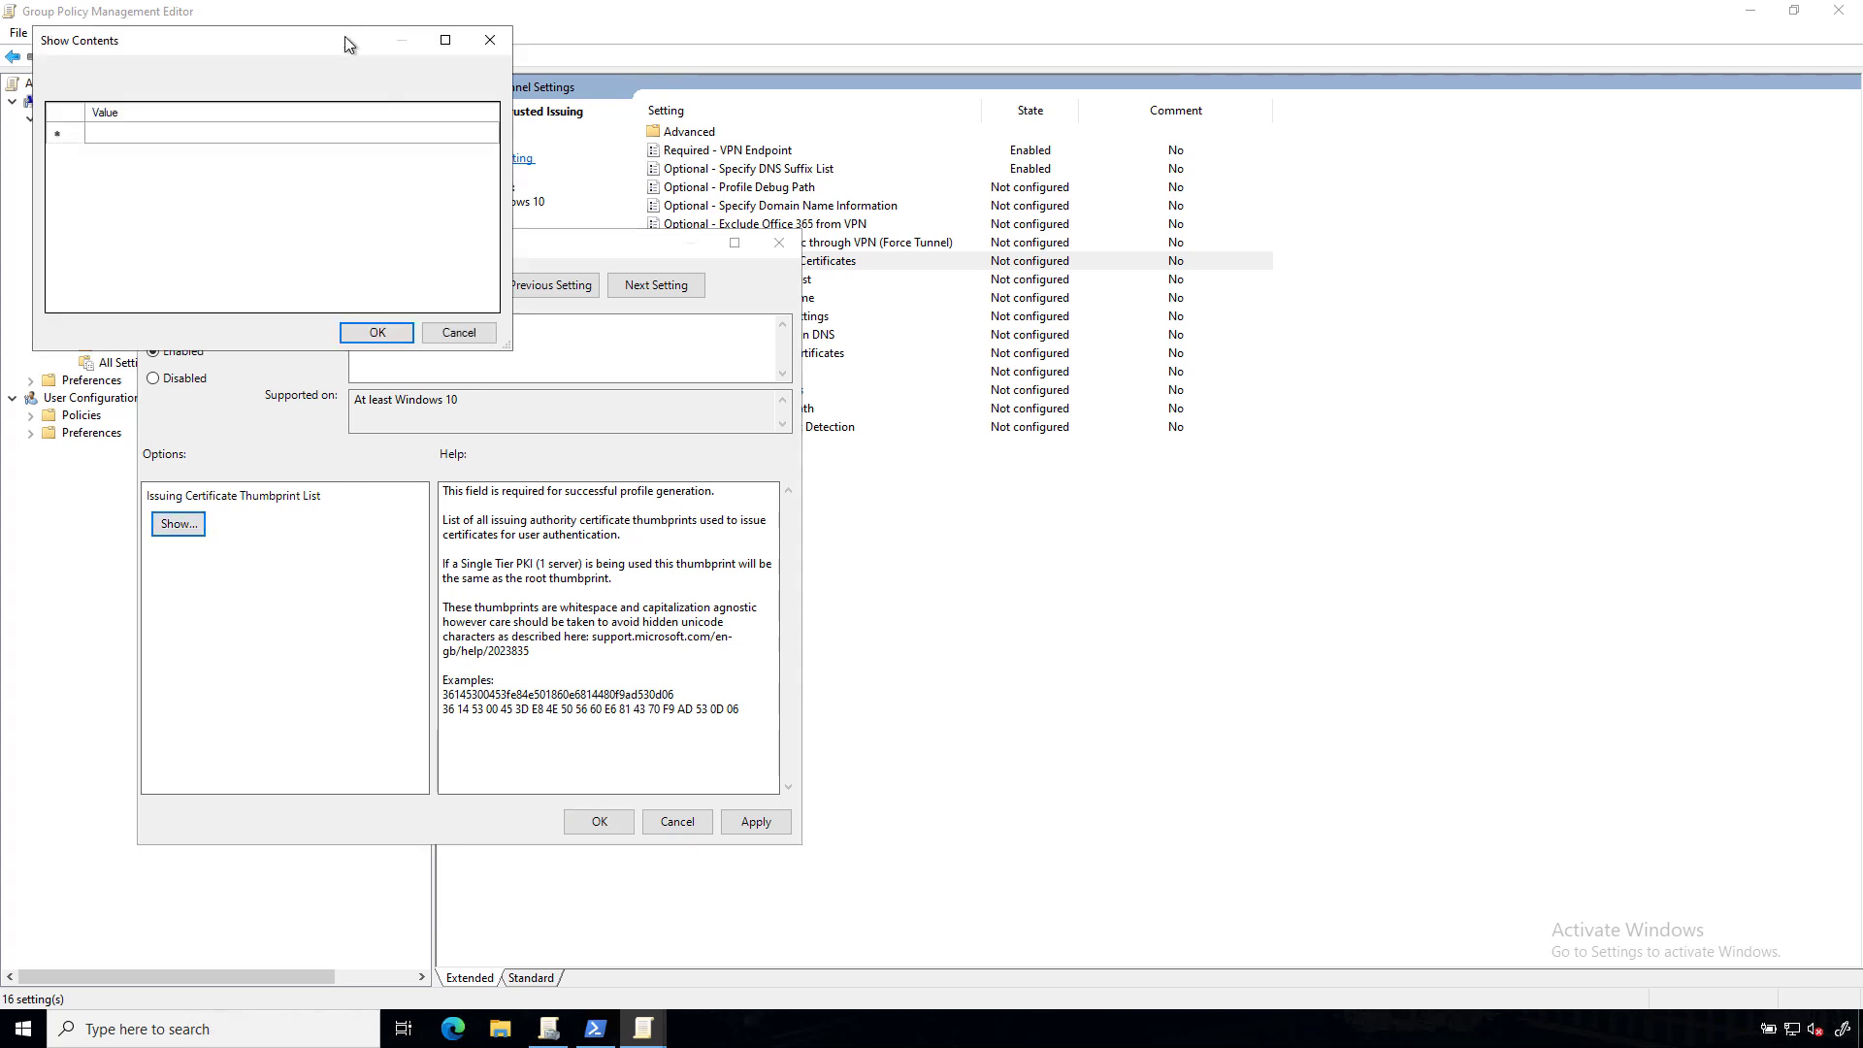
pyautogui.moveTo(346, 39); pyautogui.dragTo(445, 132)
pyautogui.click(292, 229)
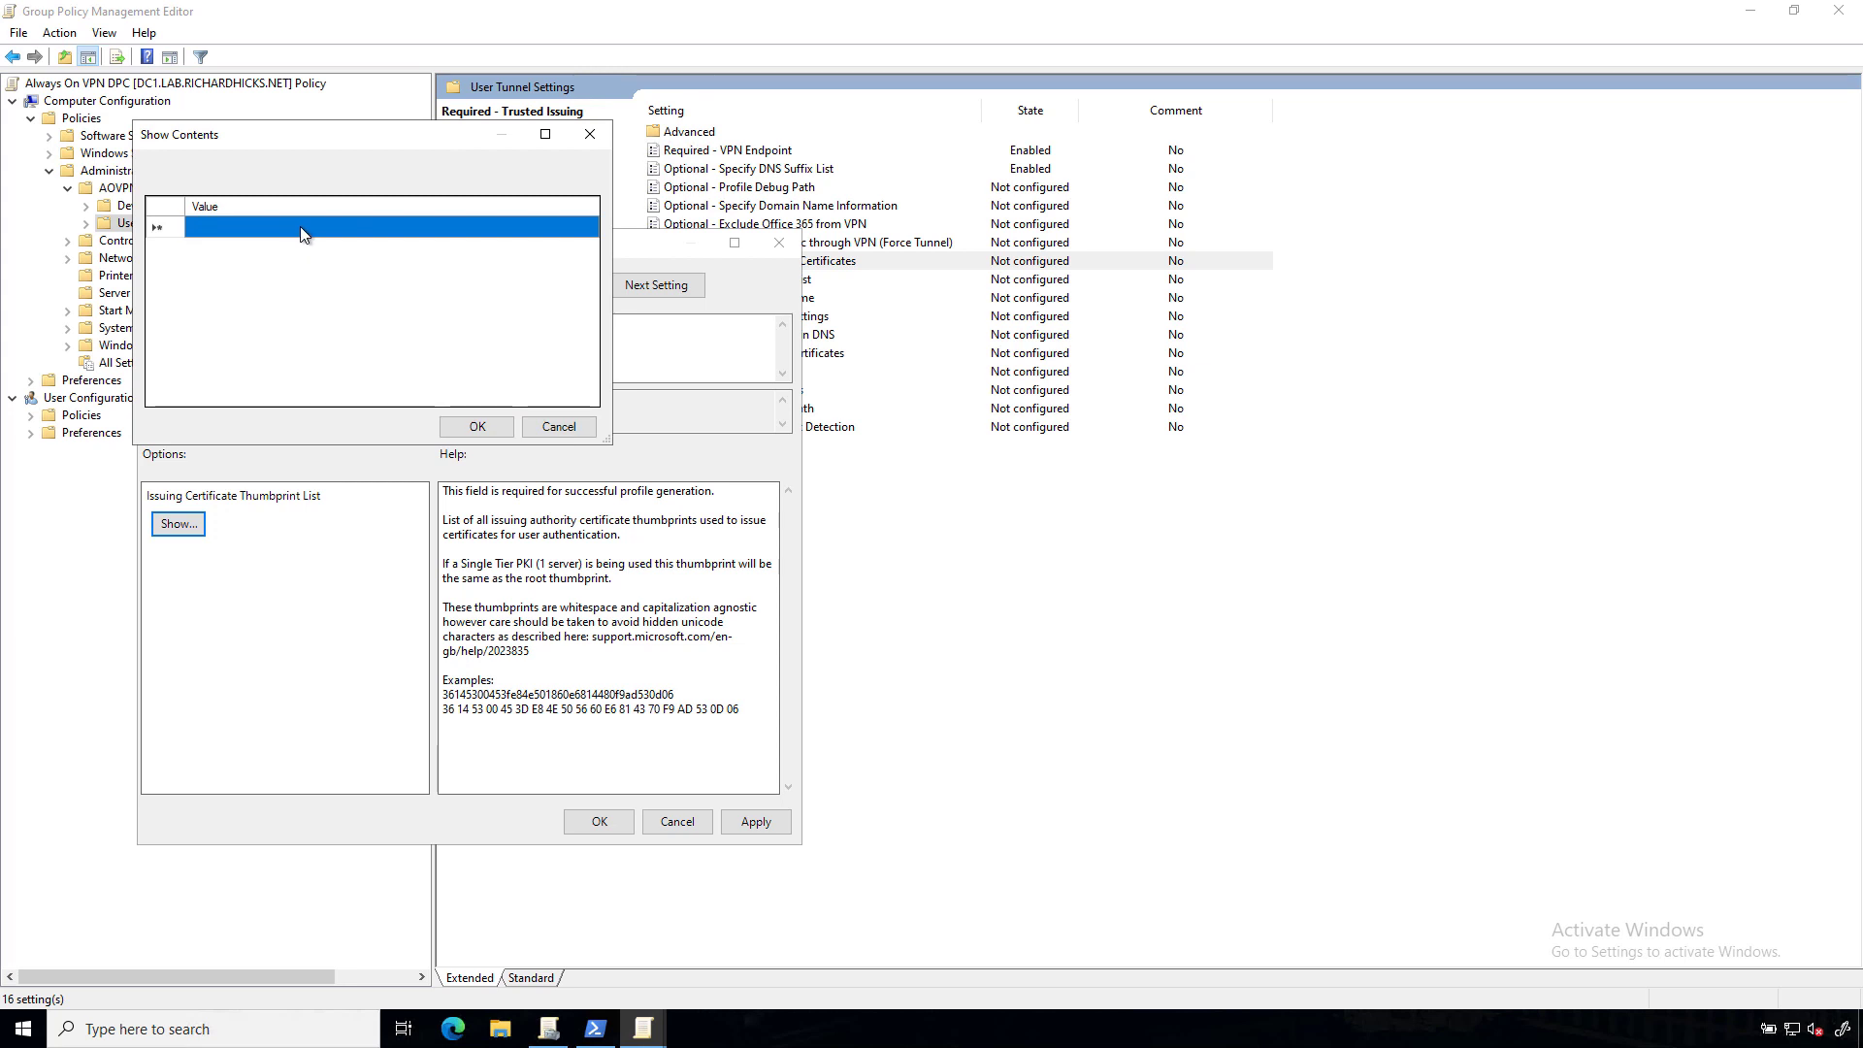
# Step: List Cert:\LocalMachine\ca with Get-ChildItem in PowerShell and copy the LabNet A Issuing CA thumbprint
pyautogui.click(595, 1028)
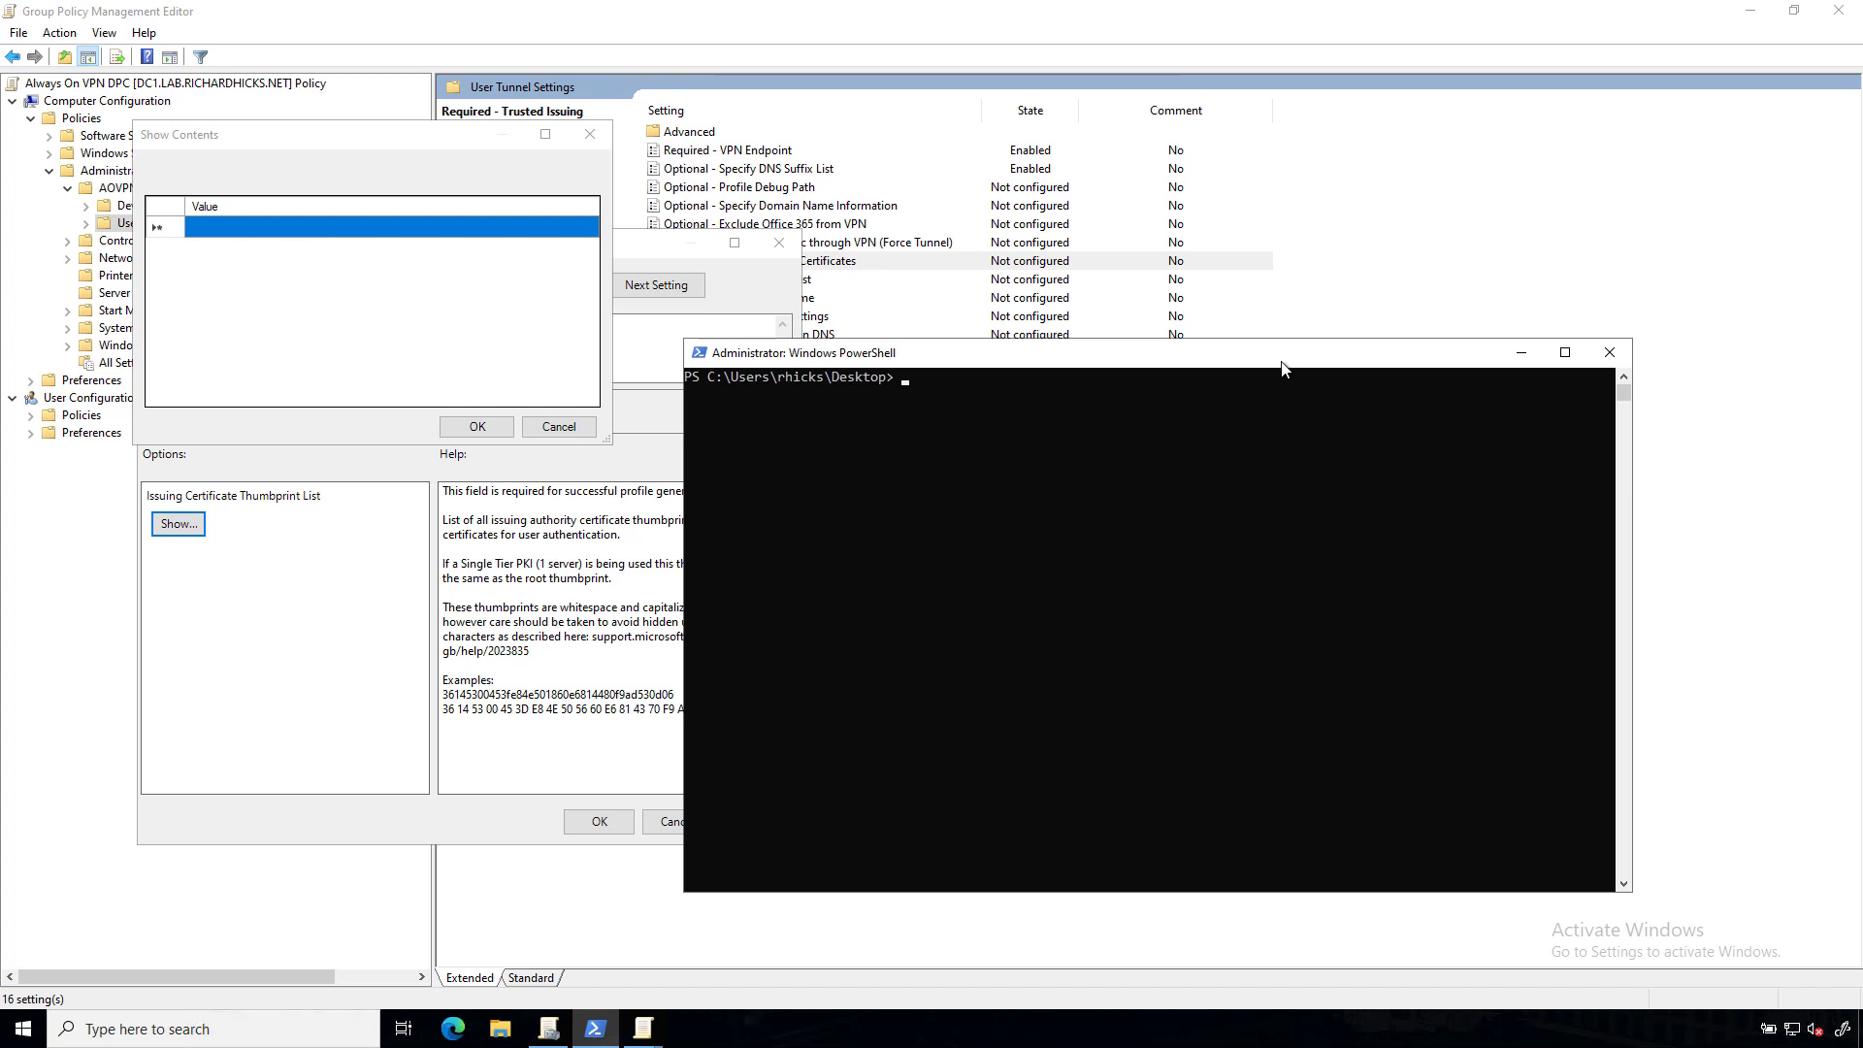
pyautogui.write('get-chil')
pyautogui.press('Tab')
pyautogui.write('Cert:\\L')
pyautogui.press('Tab')
pyautogui.write('ca')
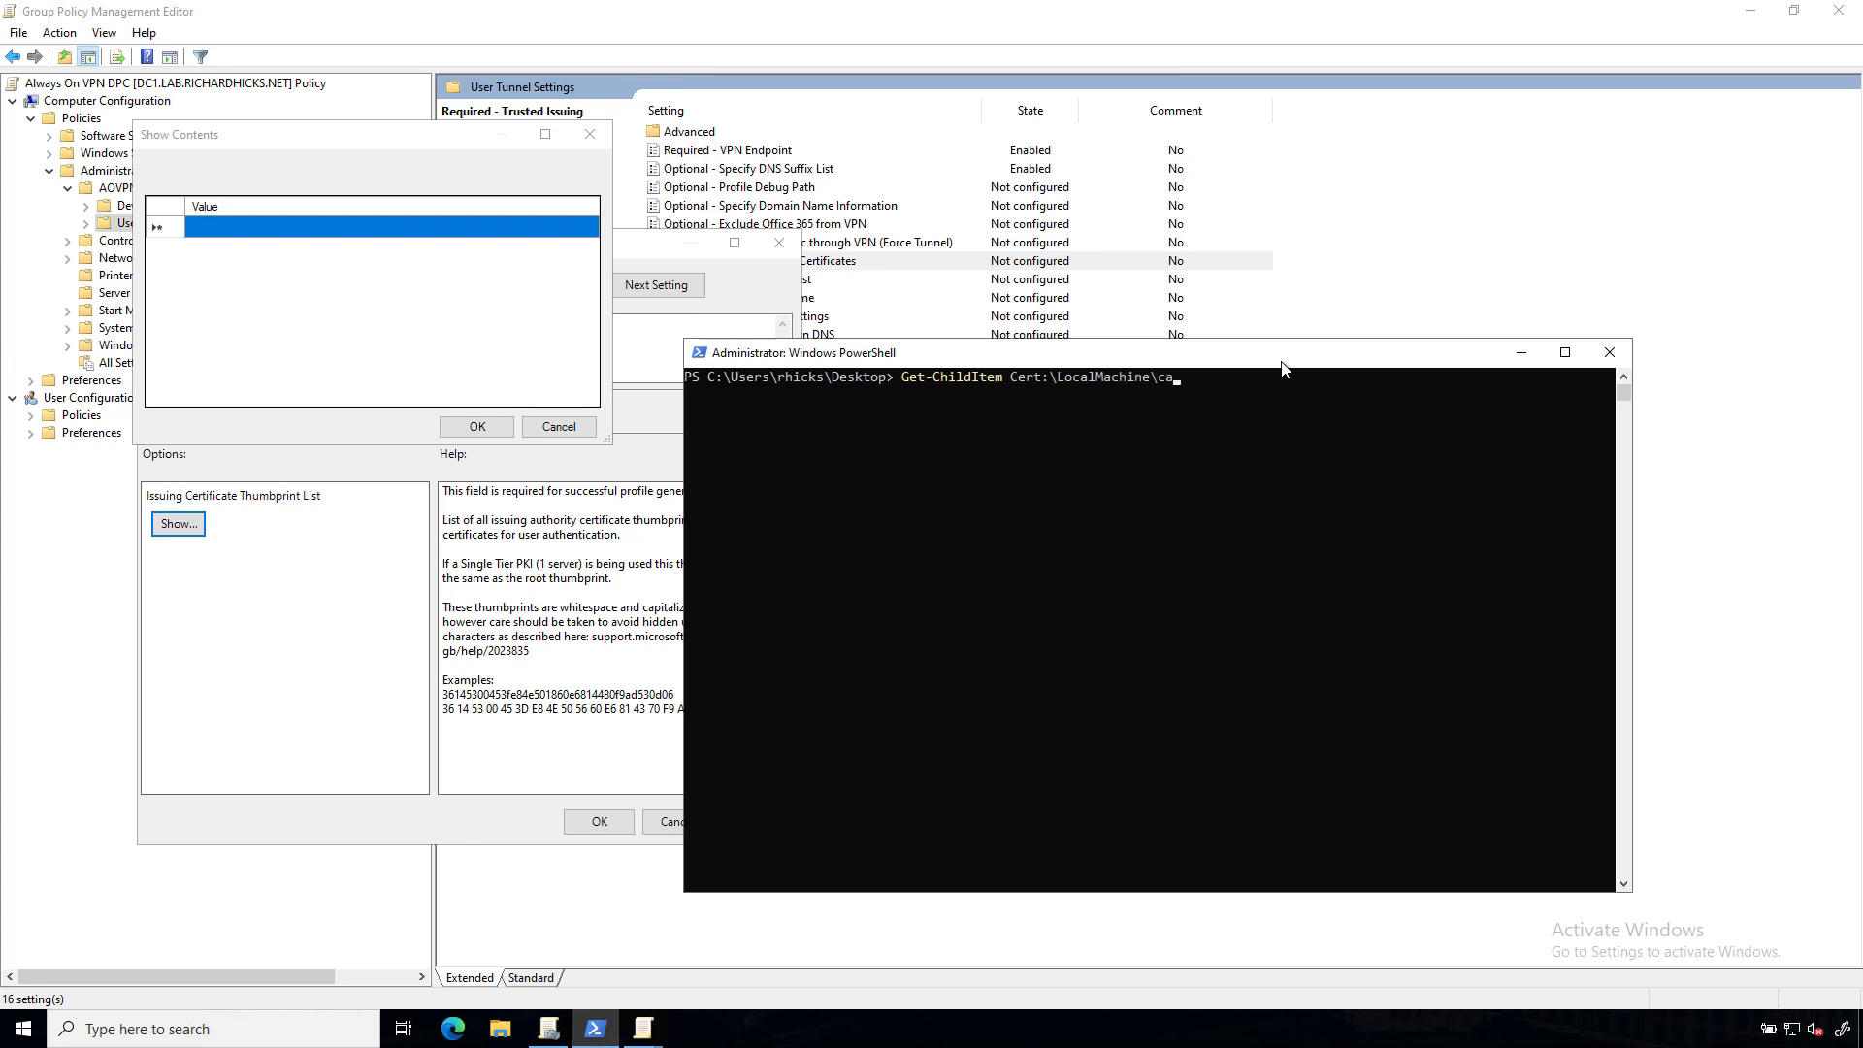
pyautogui.press('Return')
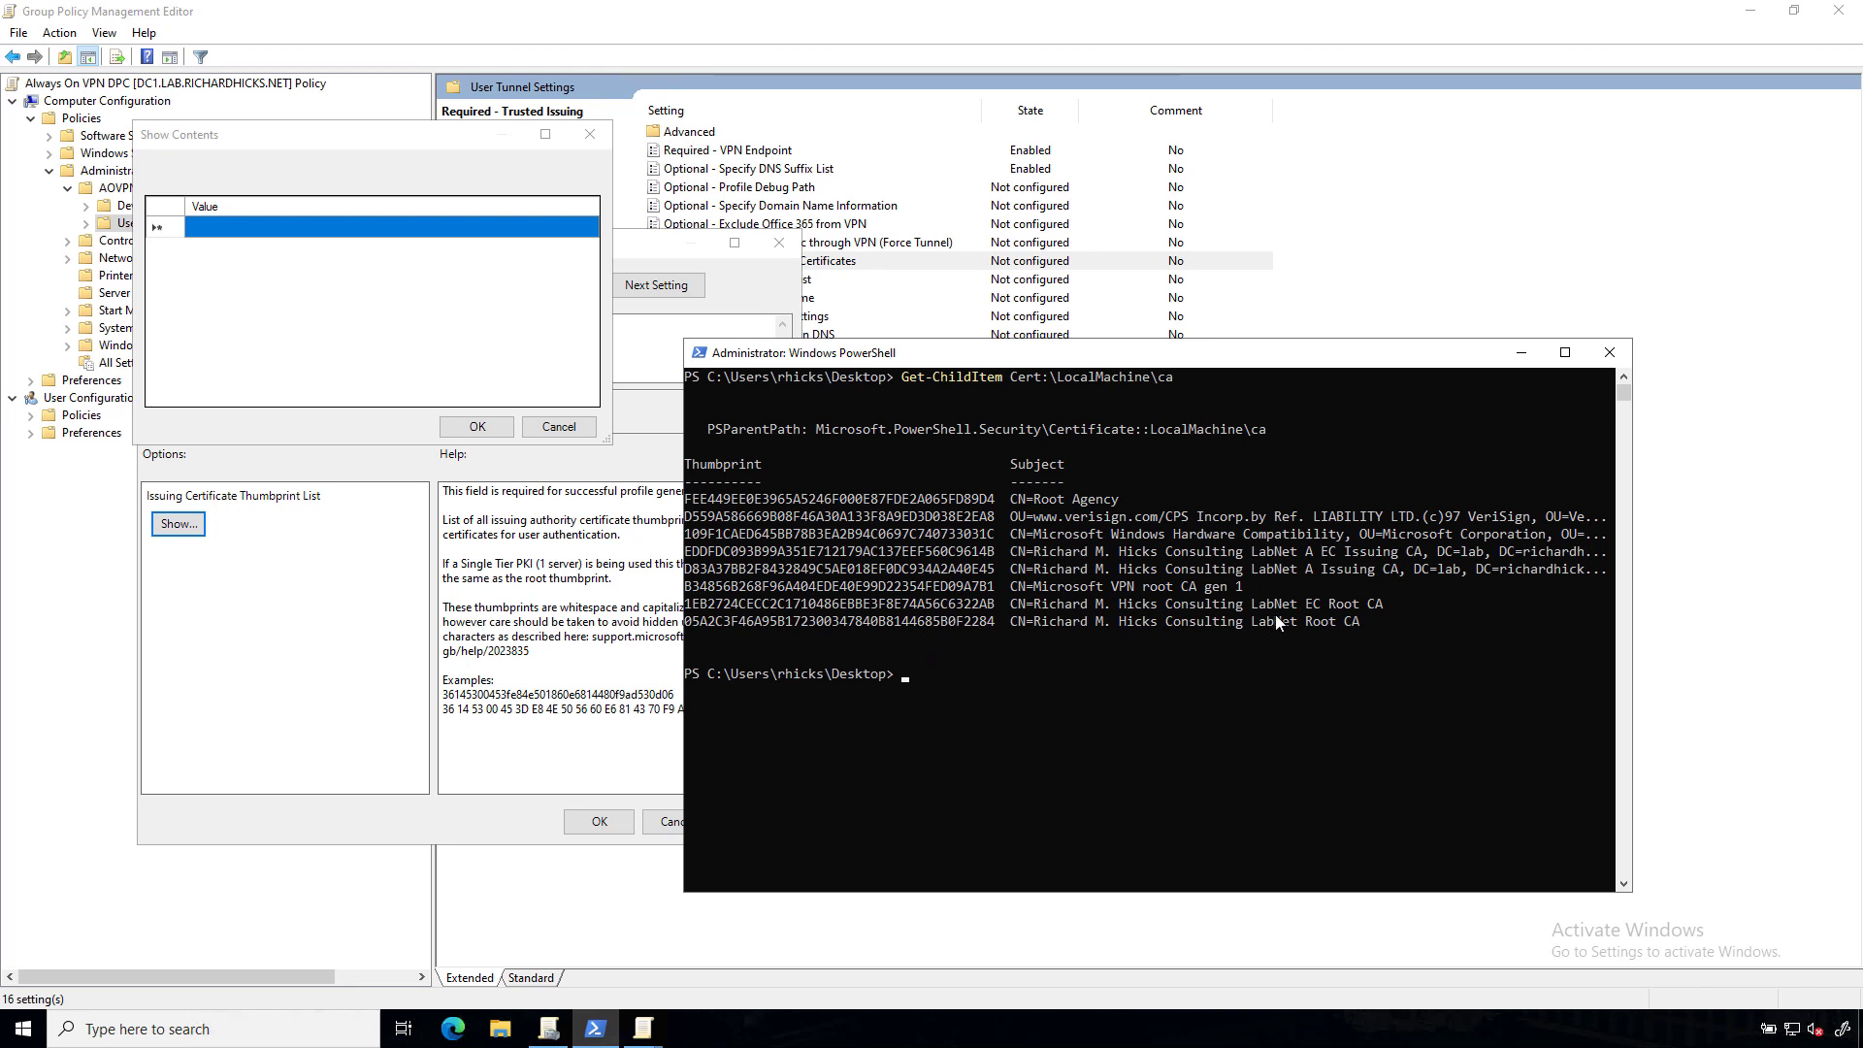
pyautogui.doubleClick(923, 572)
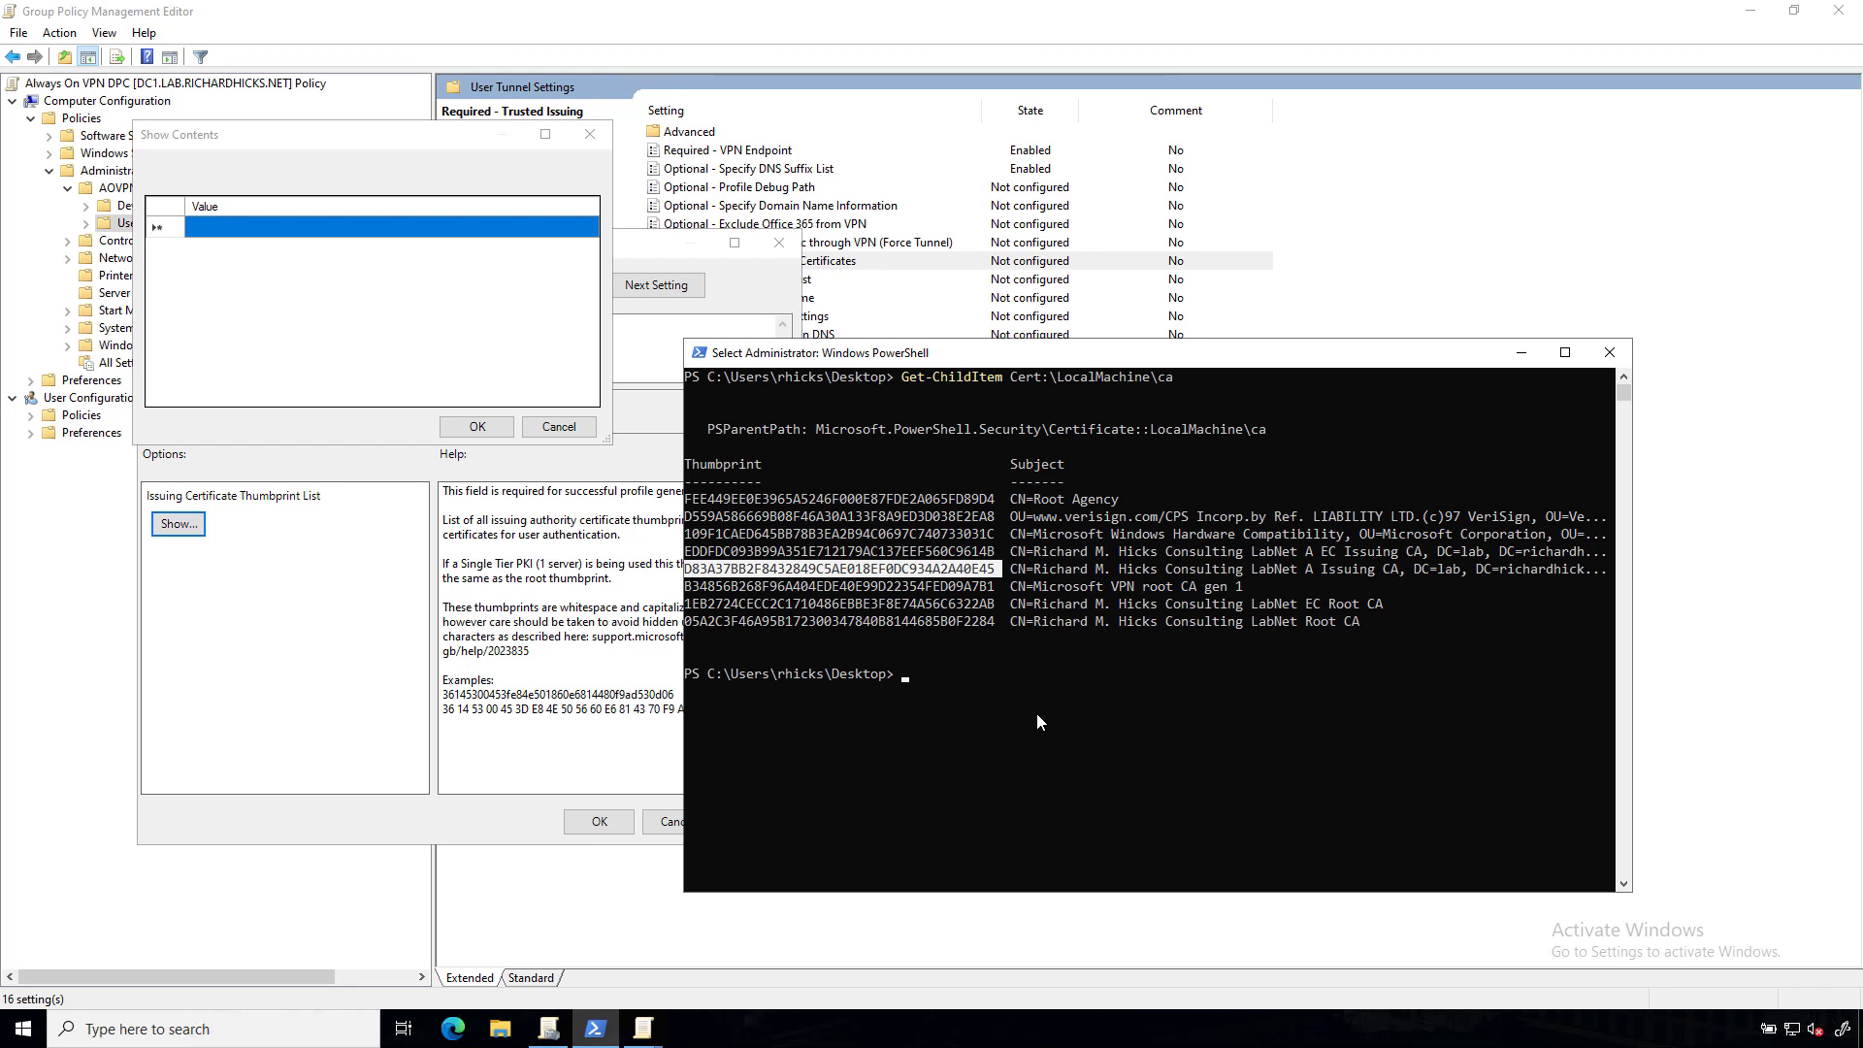
pyautogui.hotkey('ctrl', 'c')
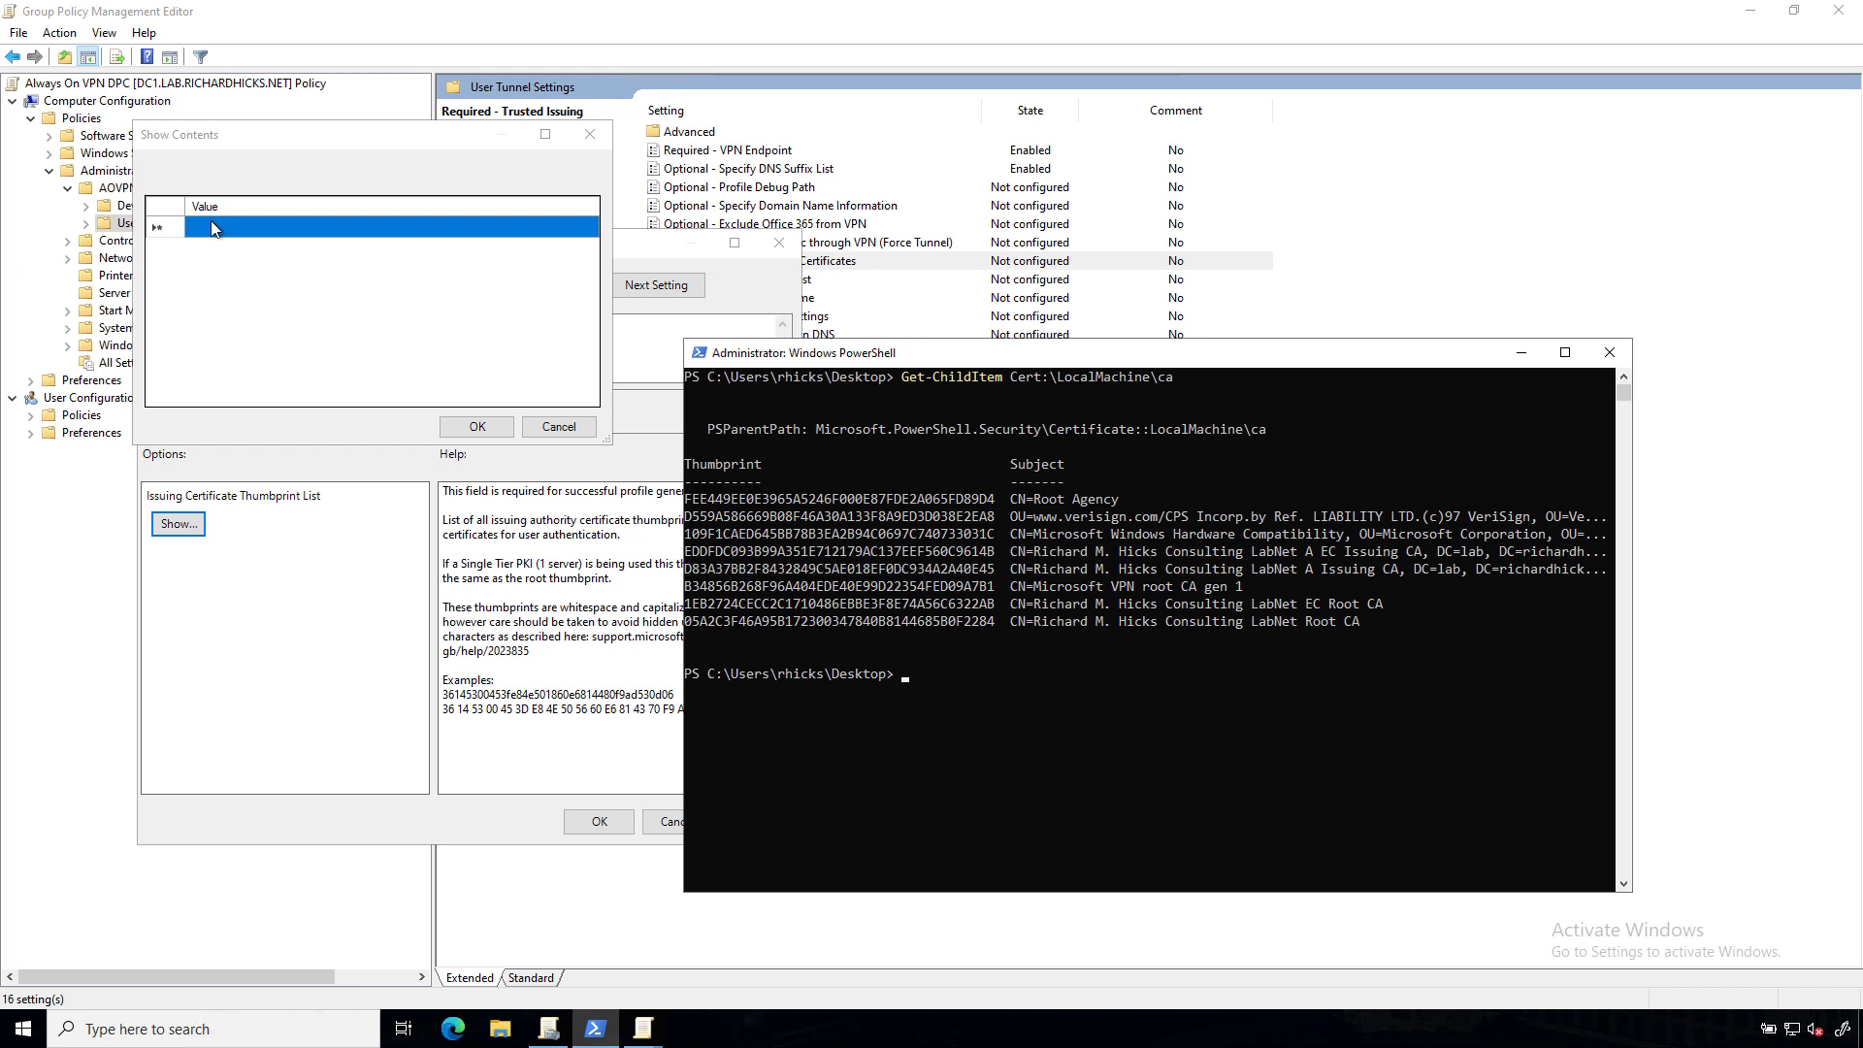
pyautogui.click(299, 225)
# Step: Paste the issuing CA thumbprint into the list and save the Trusted Issuing Certificates policy
pyautogui.hotkey('ctrl', 'v')
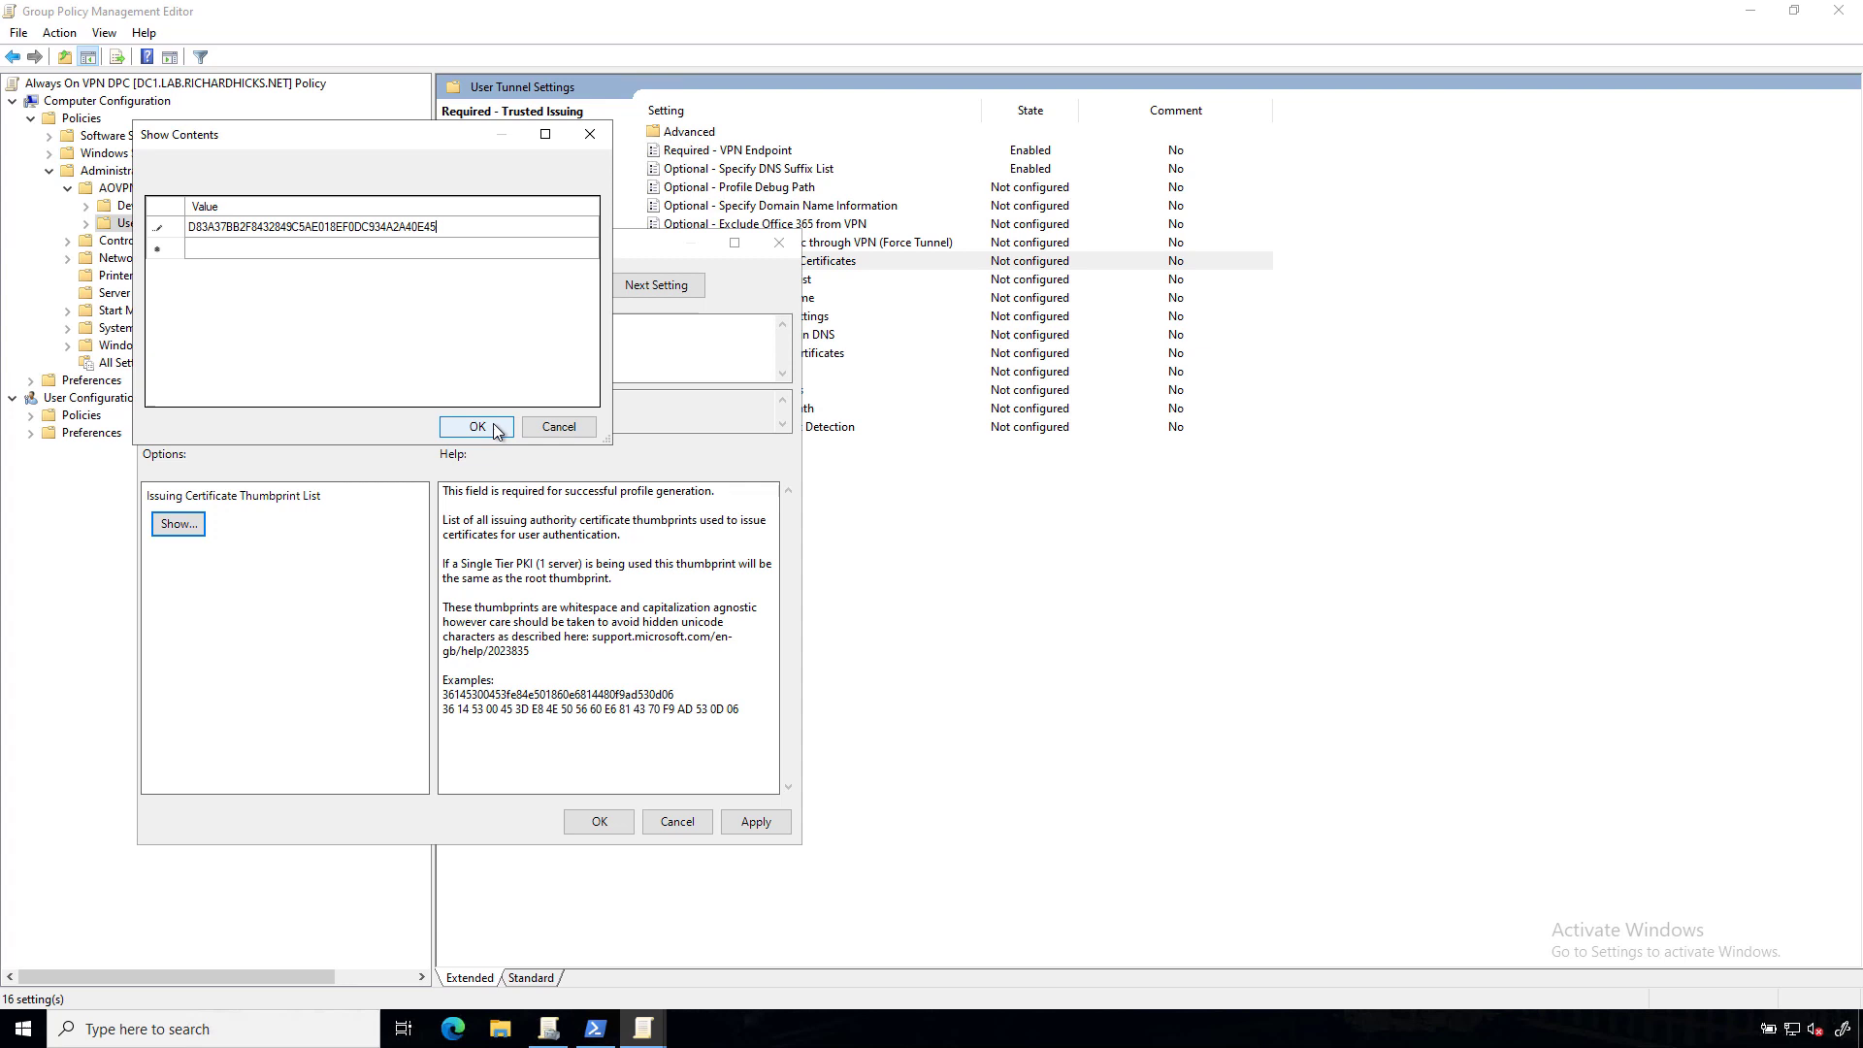
pyautogui.click(216, 252)
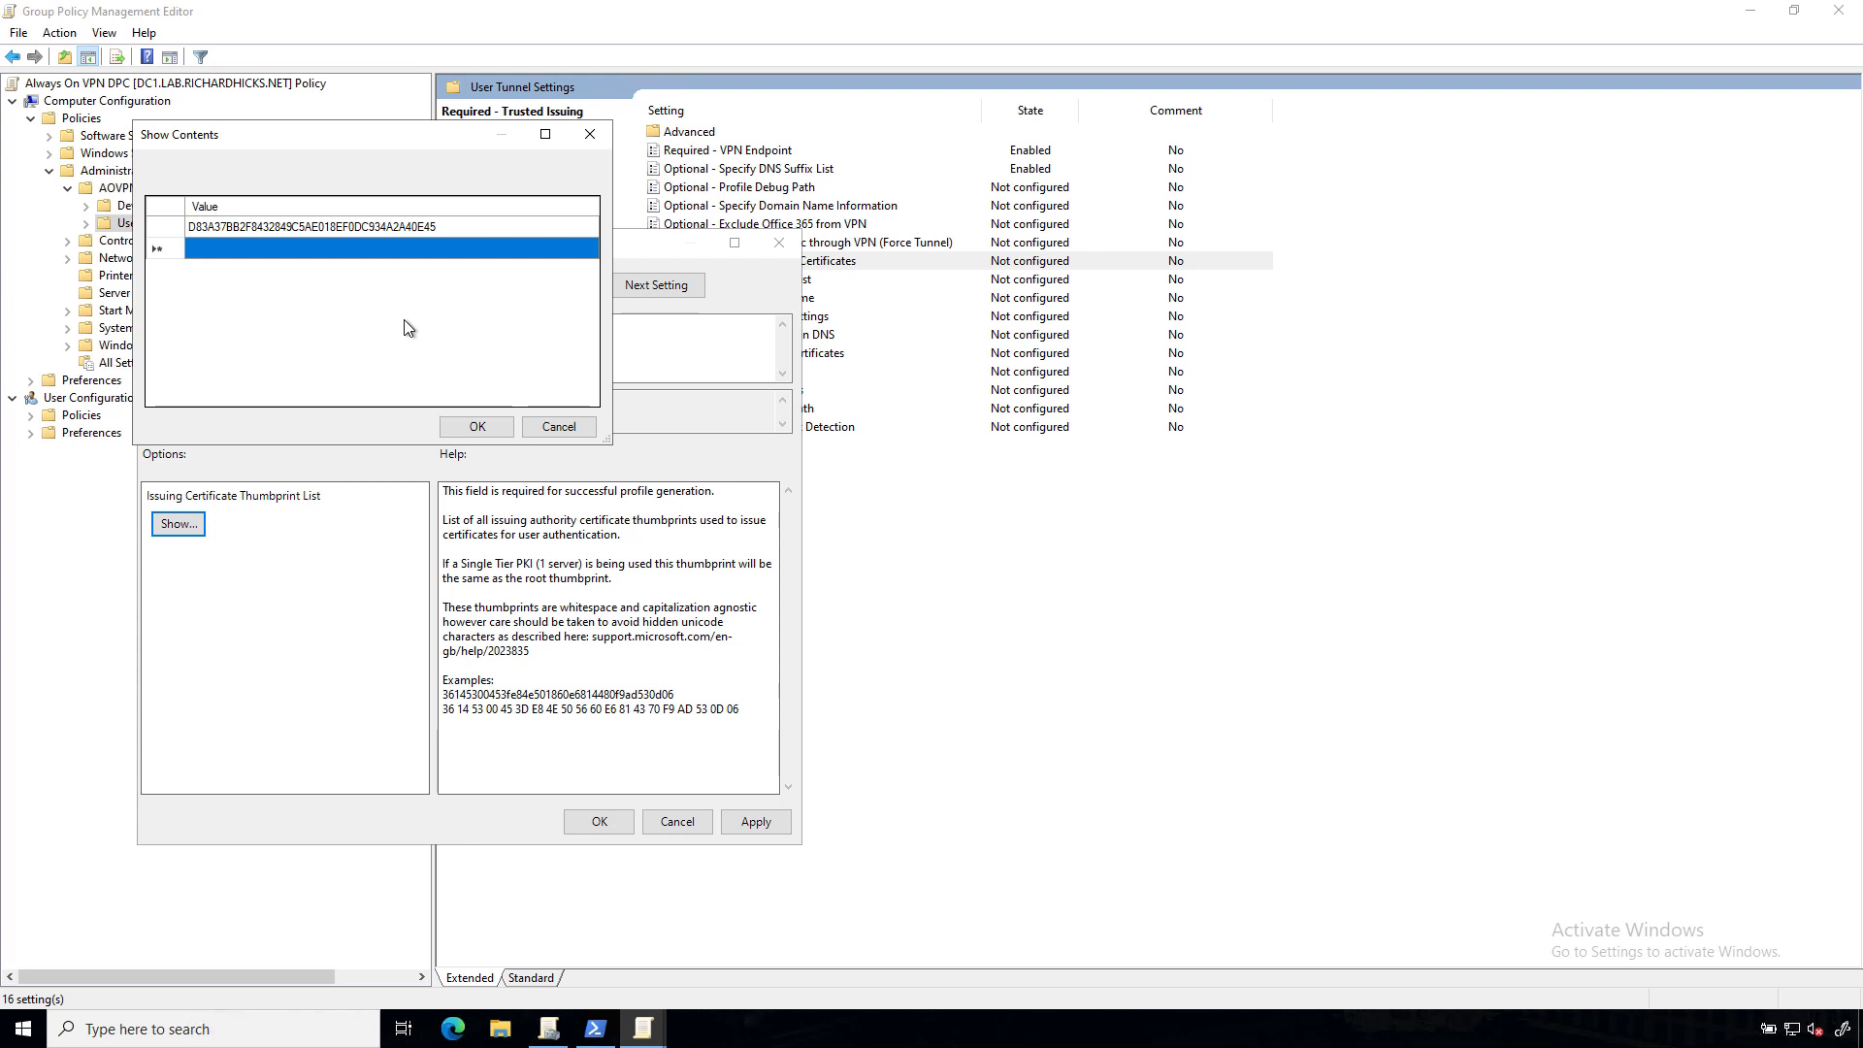
pyautogui.click(475, 427)
pyautogui.click(597, 823)
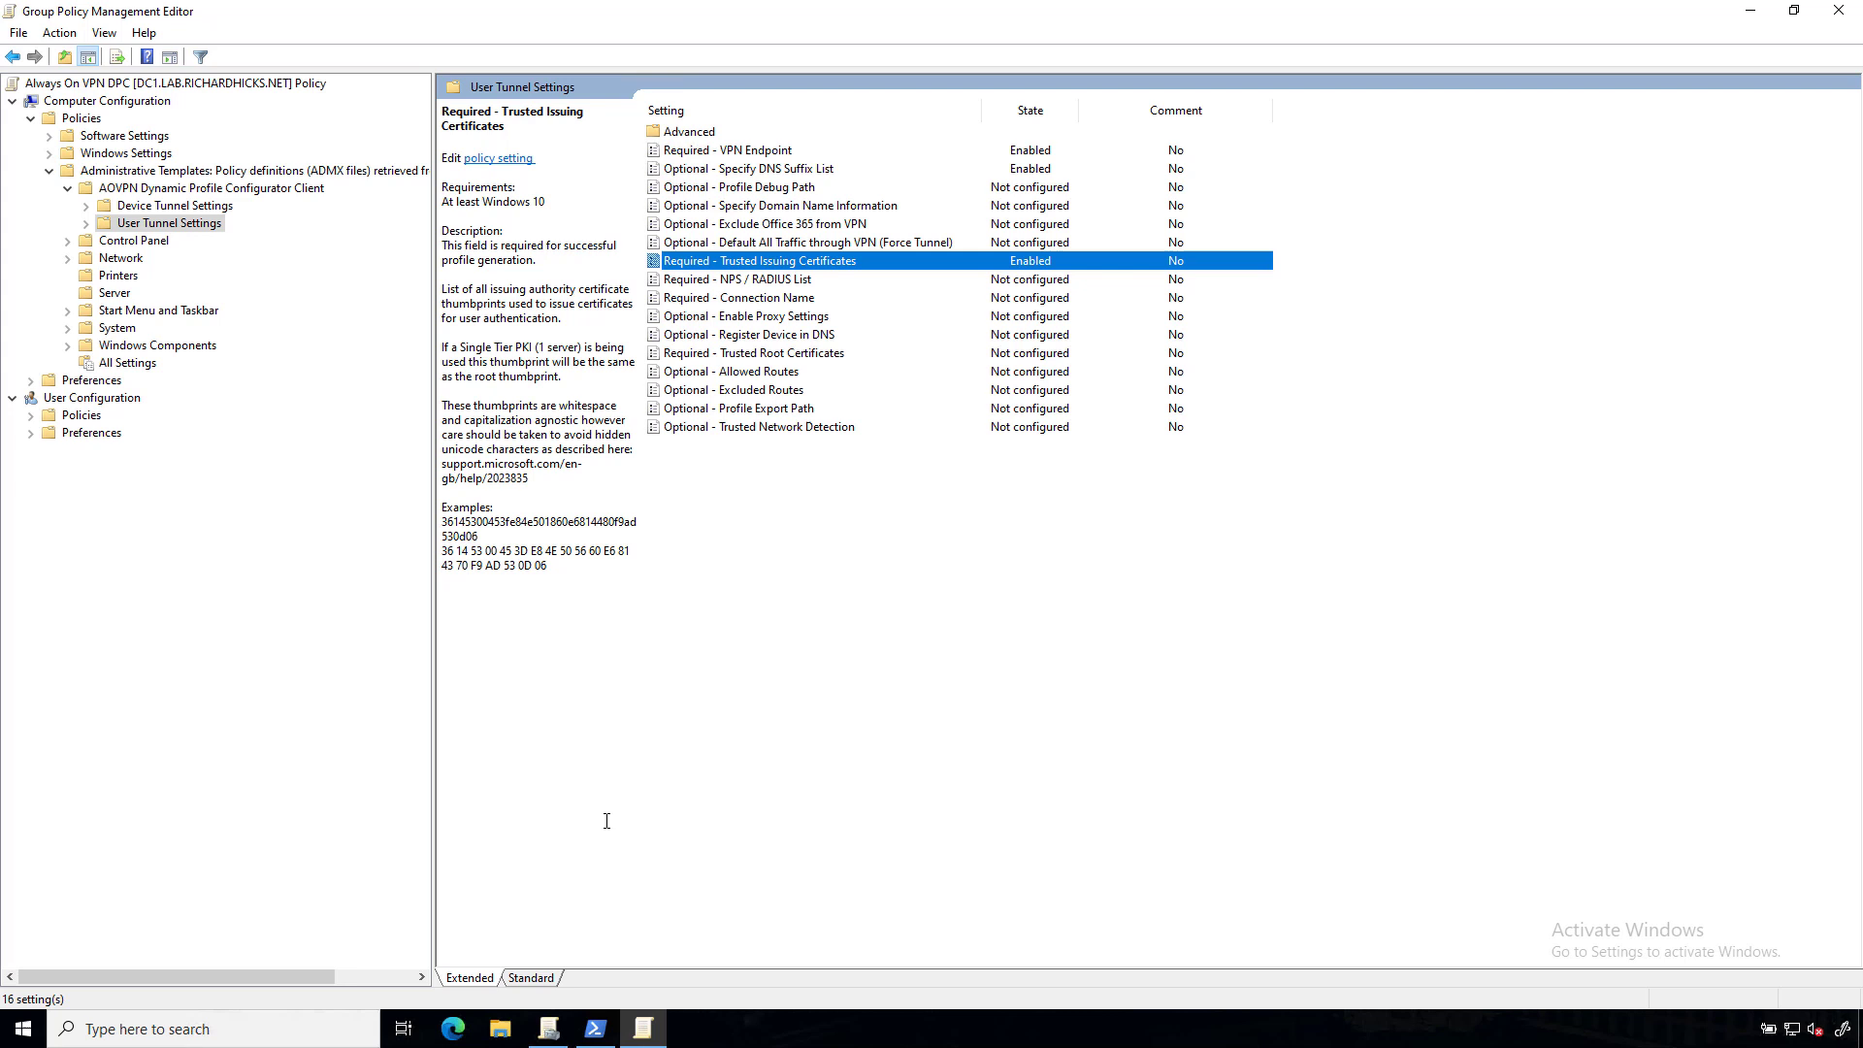
# Step: Enable Required - NPS / RADIUS List with nps.lab.richardhicks.net as the NPS server
pyautogui.doubleClick(702, 280)
pyautogui.click(85, 180)
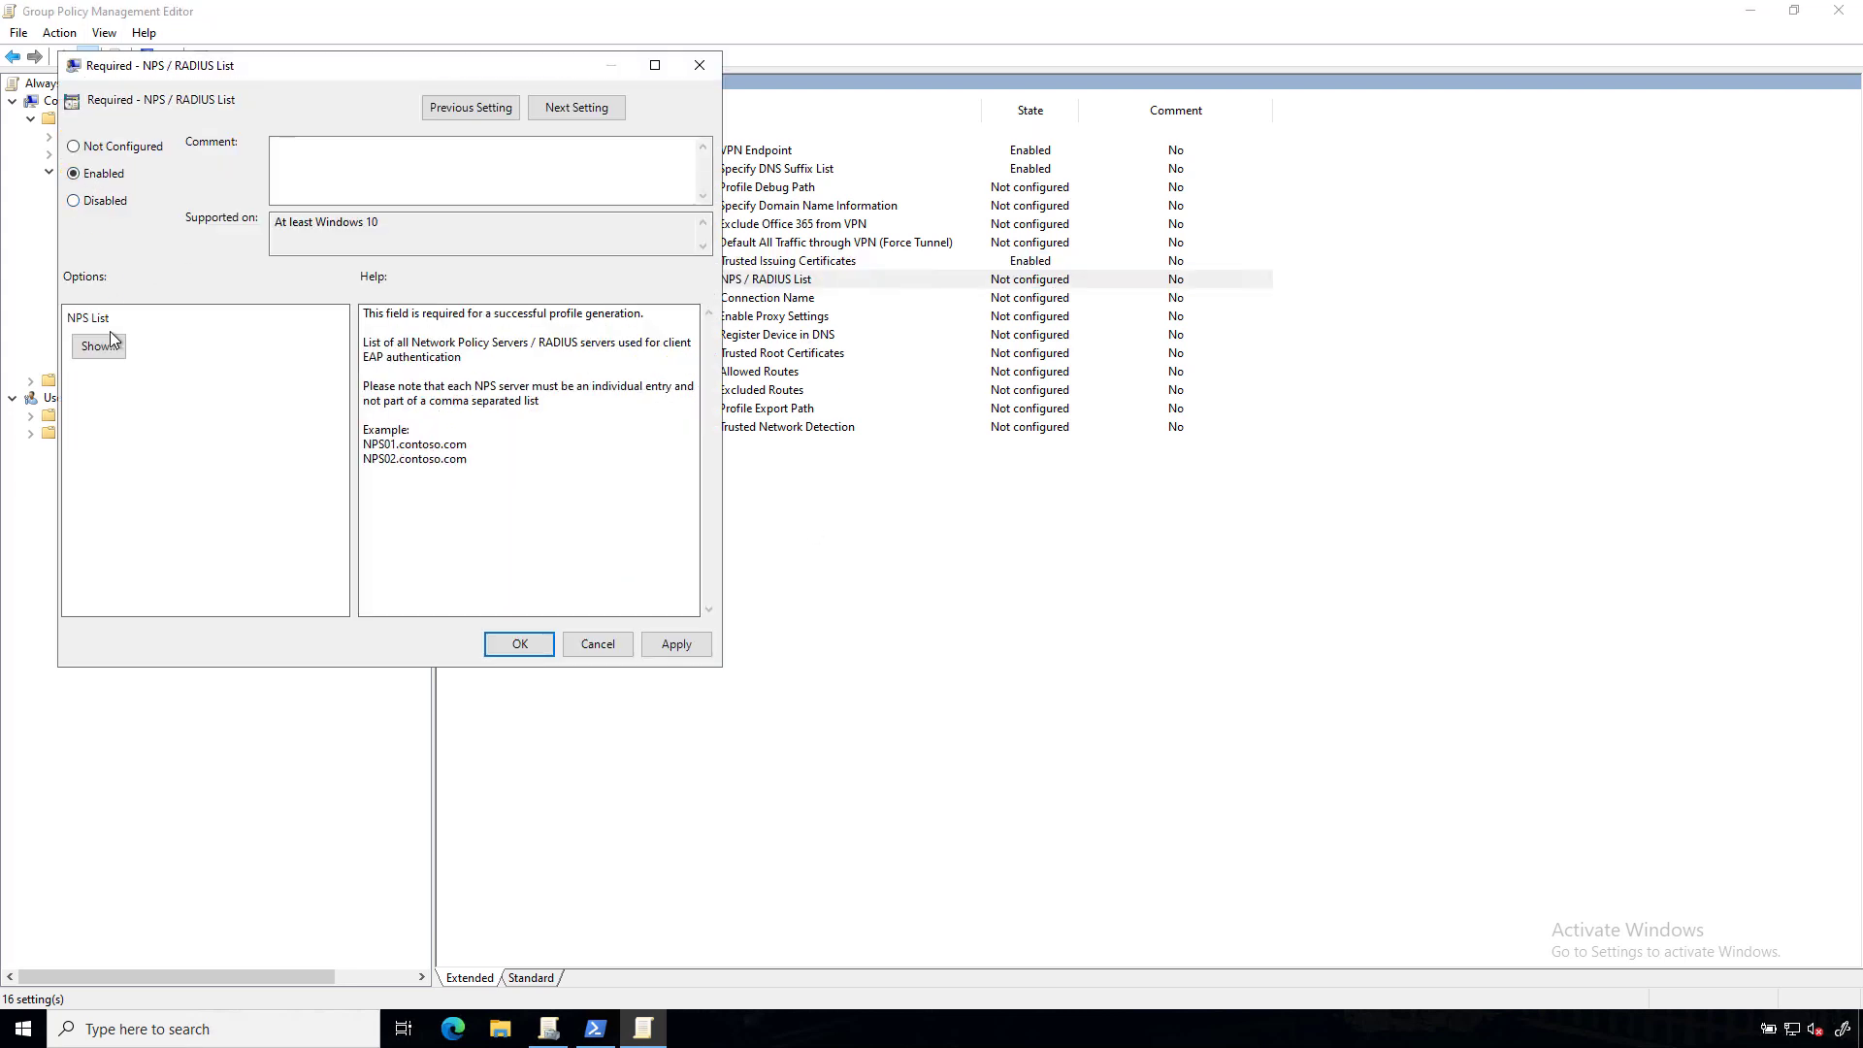
pyautogui.click(100, 347)
pyautogui.click(240, 186)
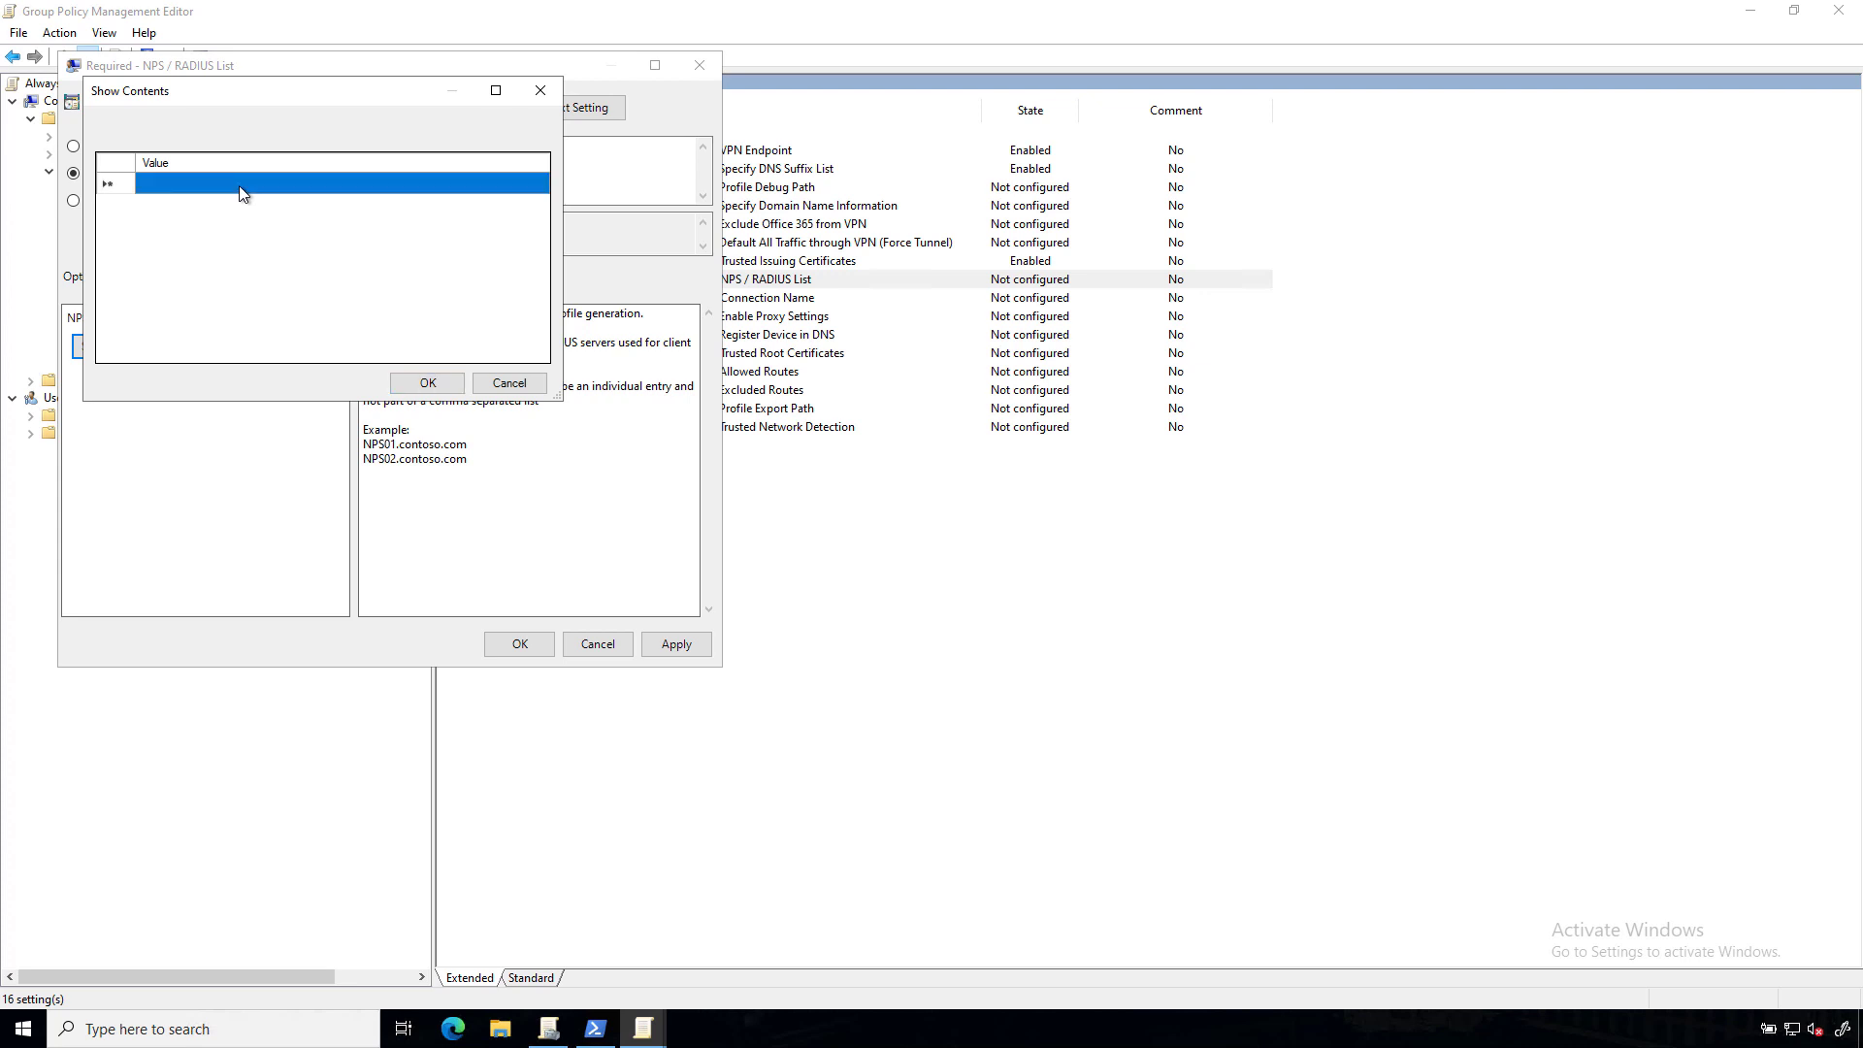
pyautogui.write('nps.')
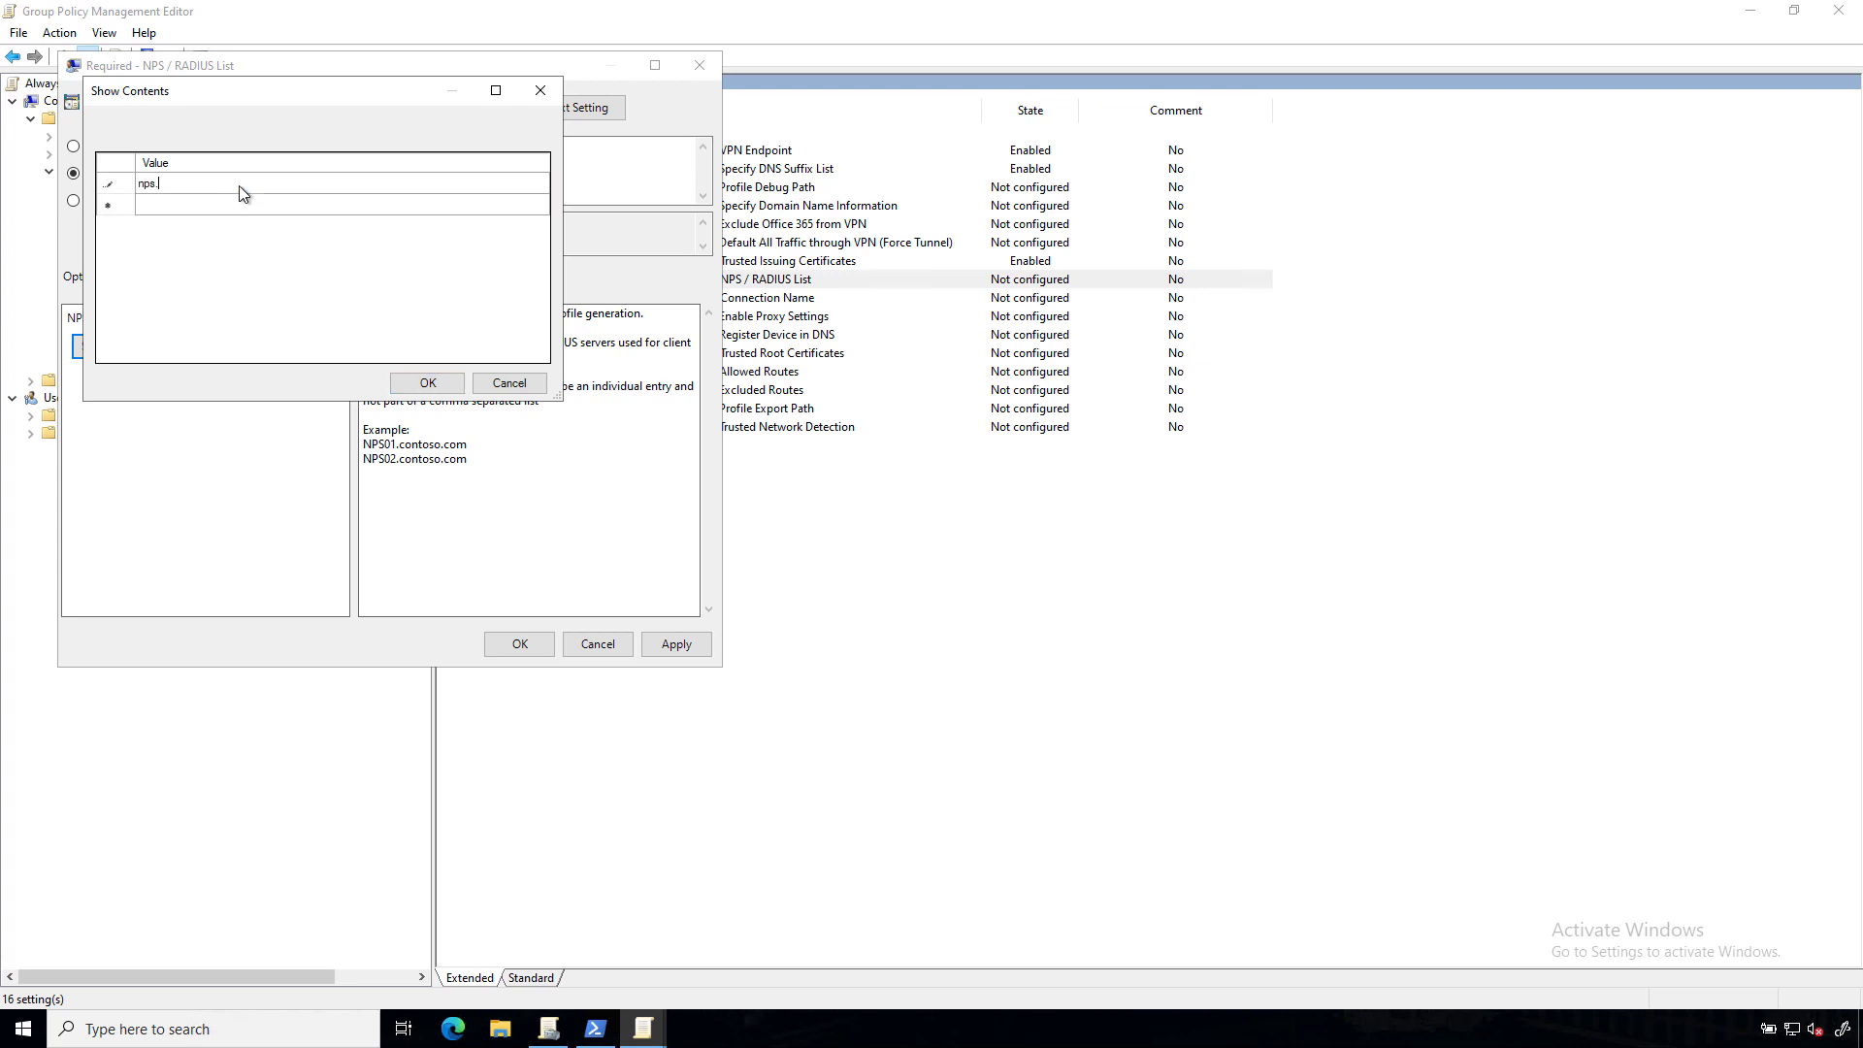
pyautogui.write('lab.richardhicks.net')
pyautogui.click(436, 384)
pyautogui.click(529, 646)
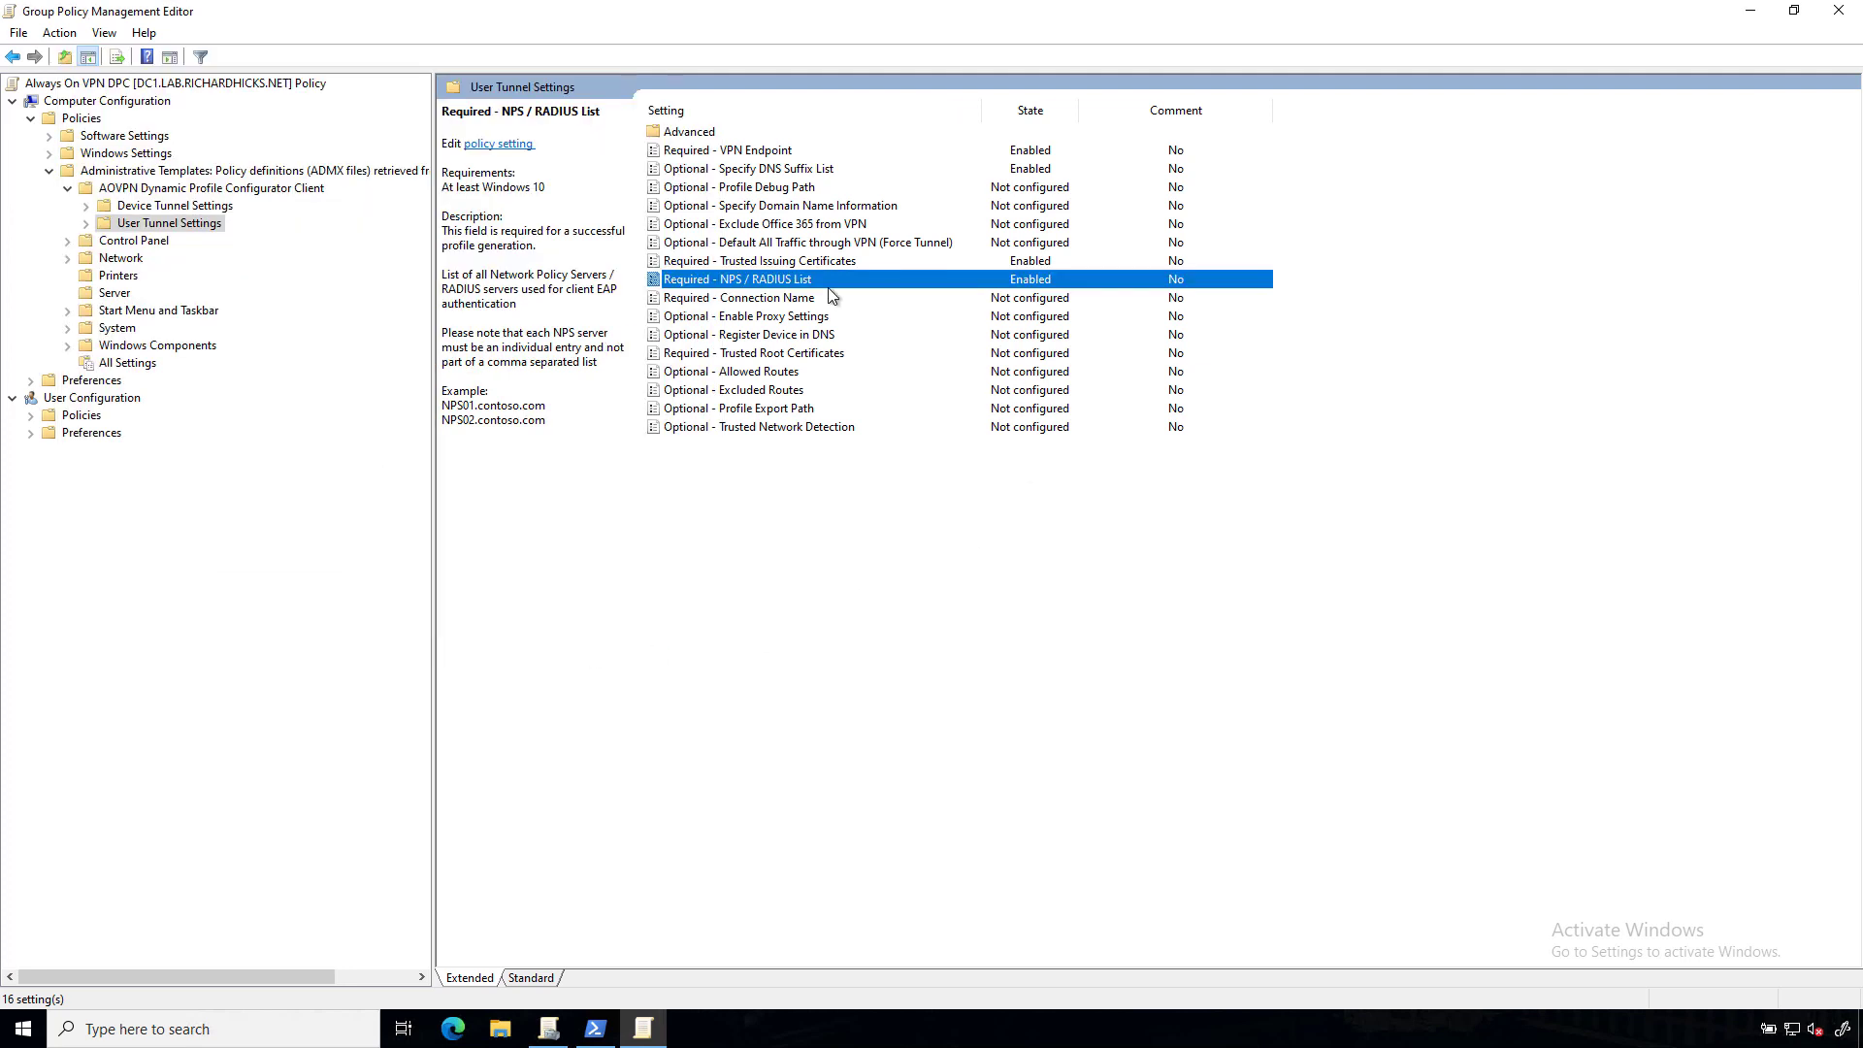
# Step: Enable Required - Connection Name with the profile name 'Always On VPN'
pyautogui.doubleClick(786, 297)
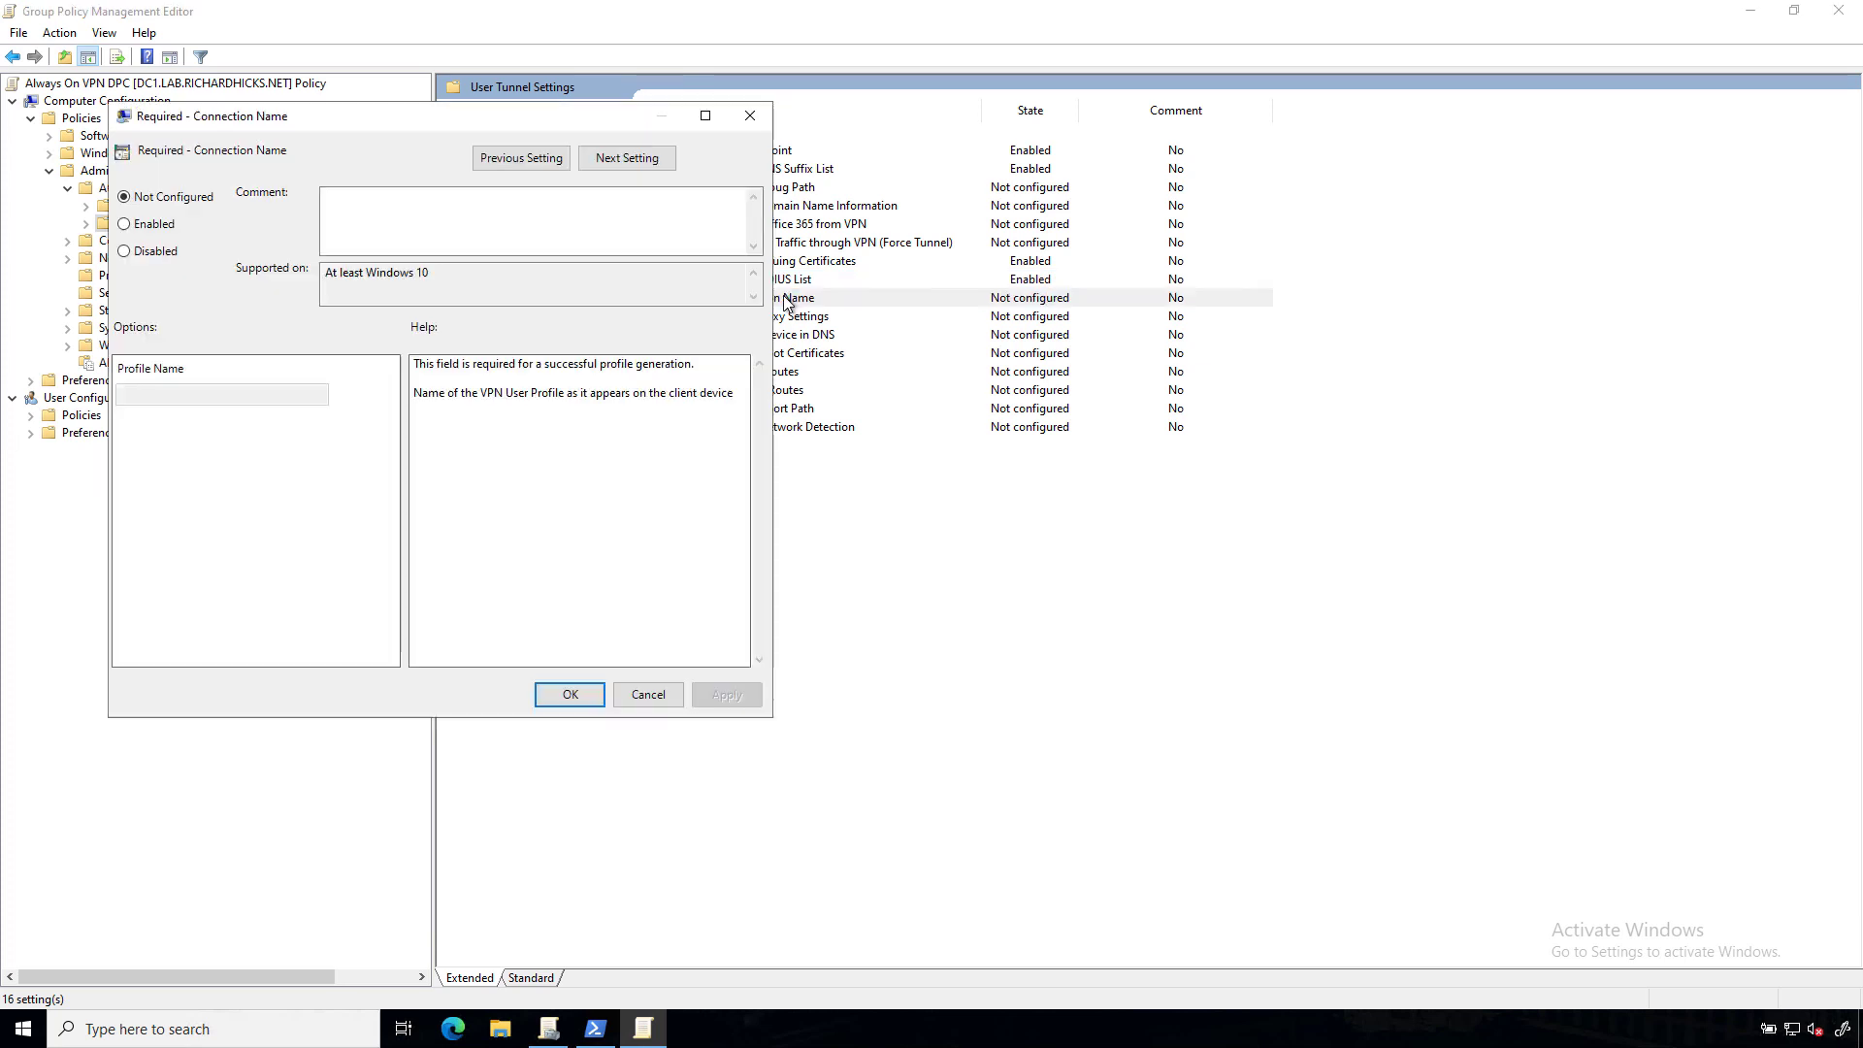
pyautogui.click(167, 227)
pyautogui.click(208, 394)
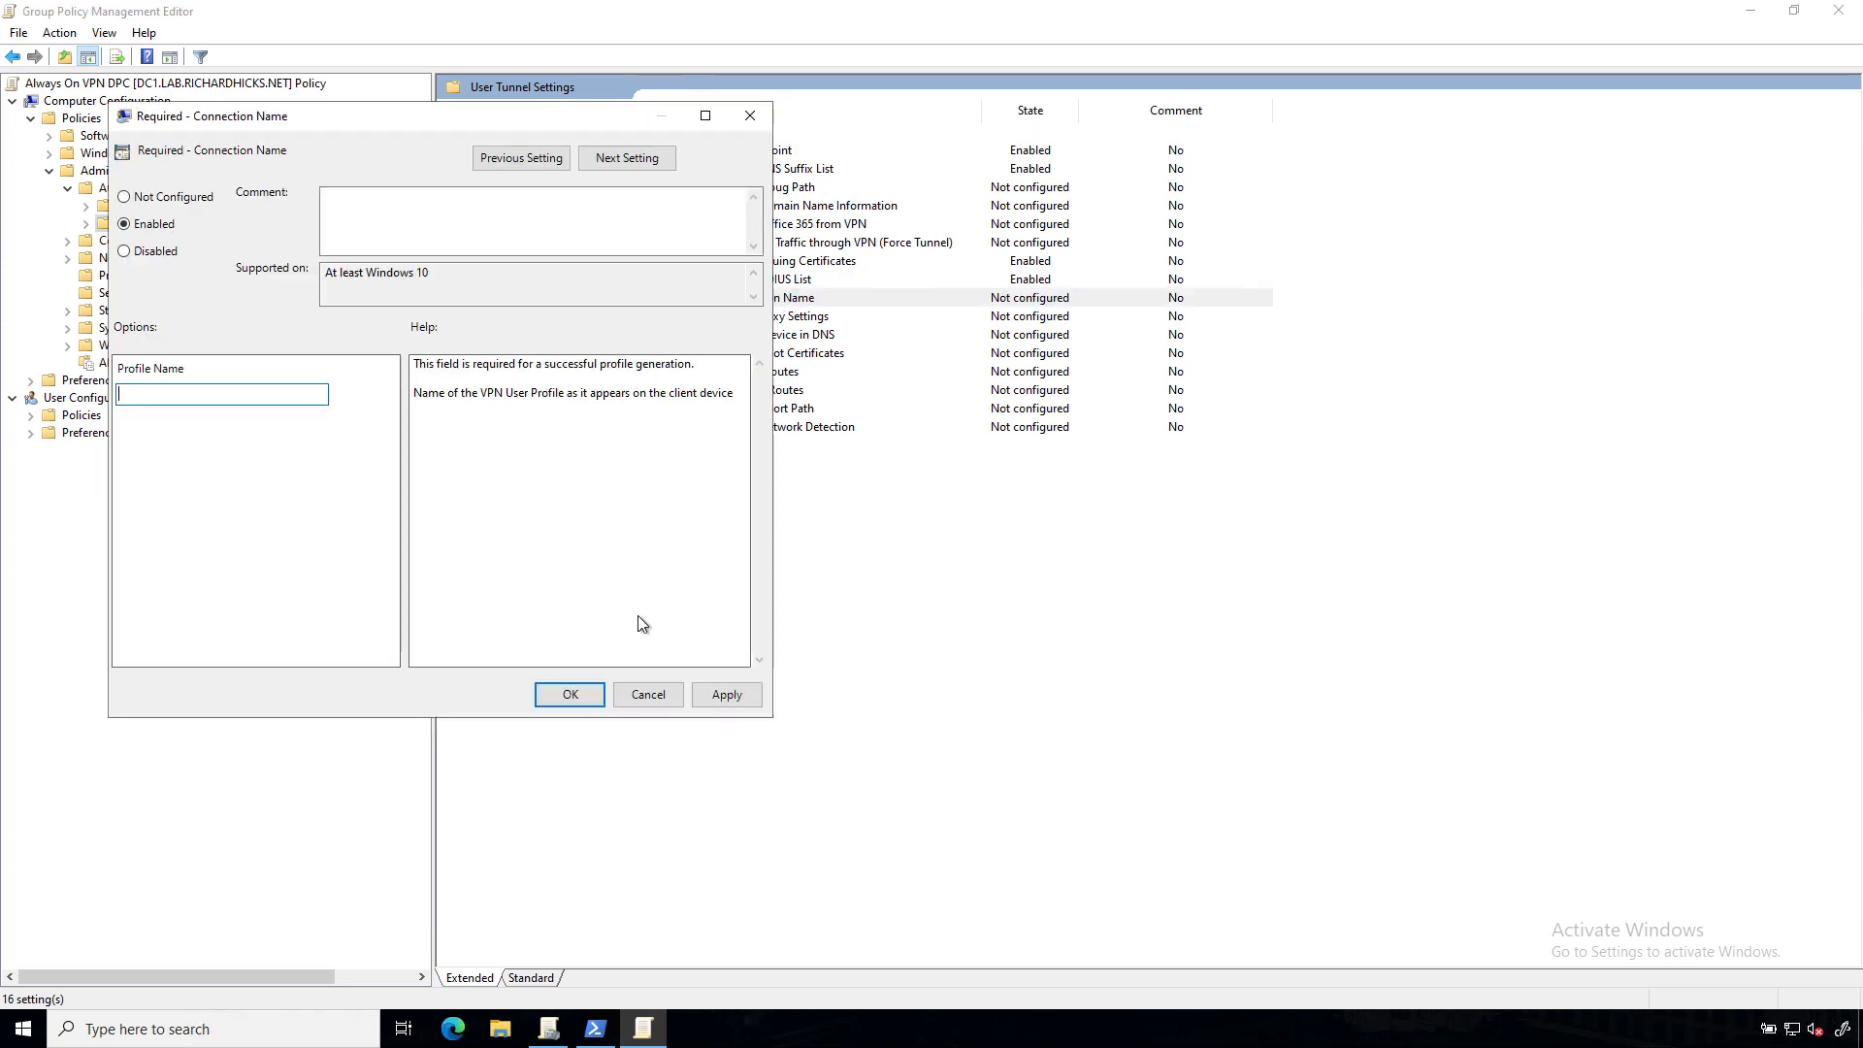
pyautogui.write('Always On VPN')
pyautogui.click(563, 695)
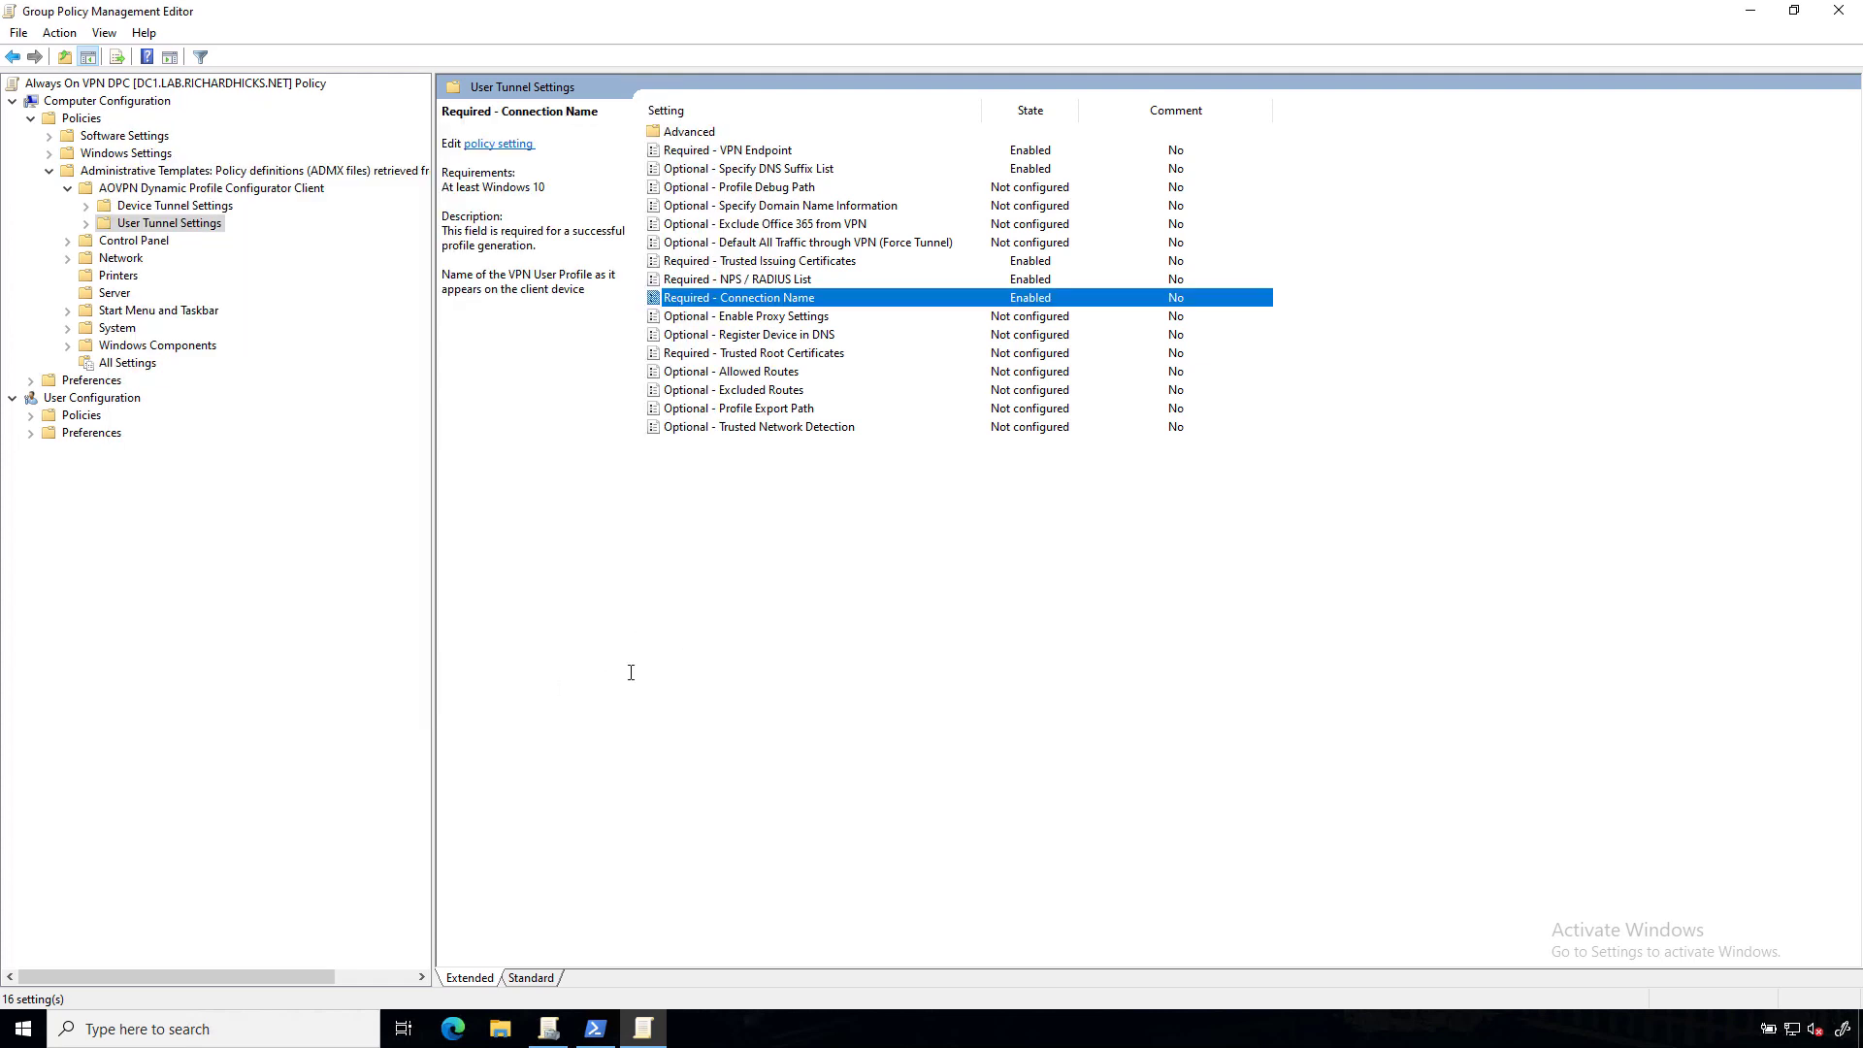
pyautogui.click(798, 335)
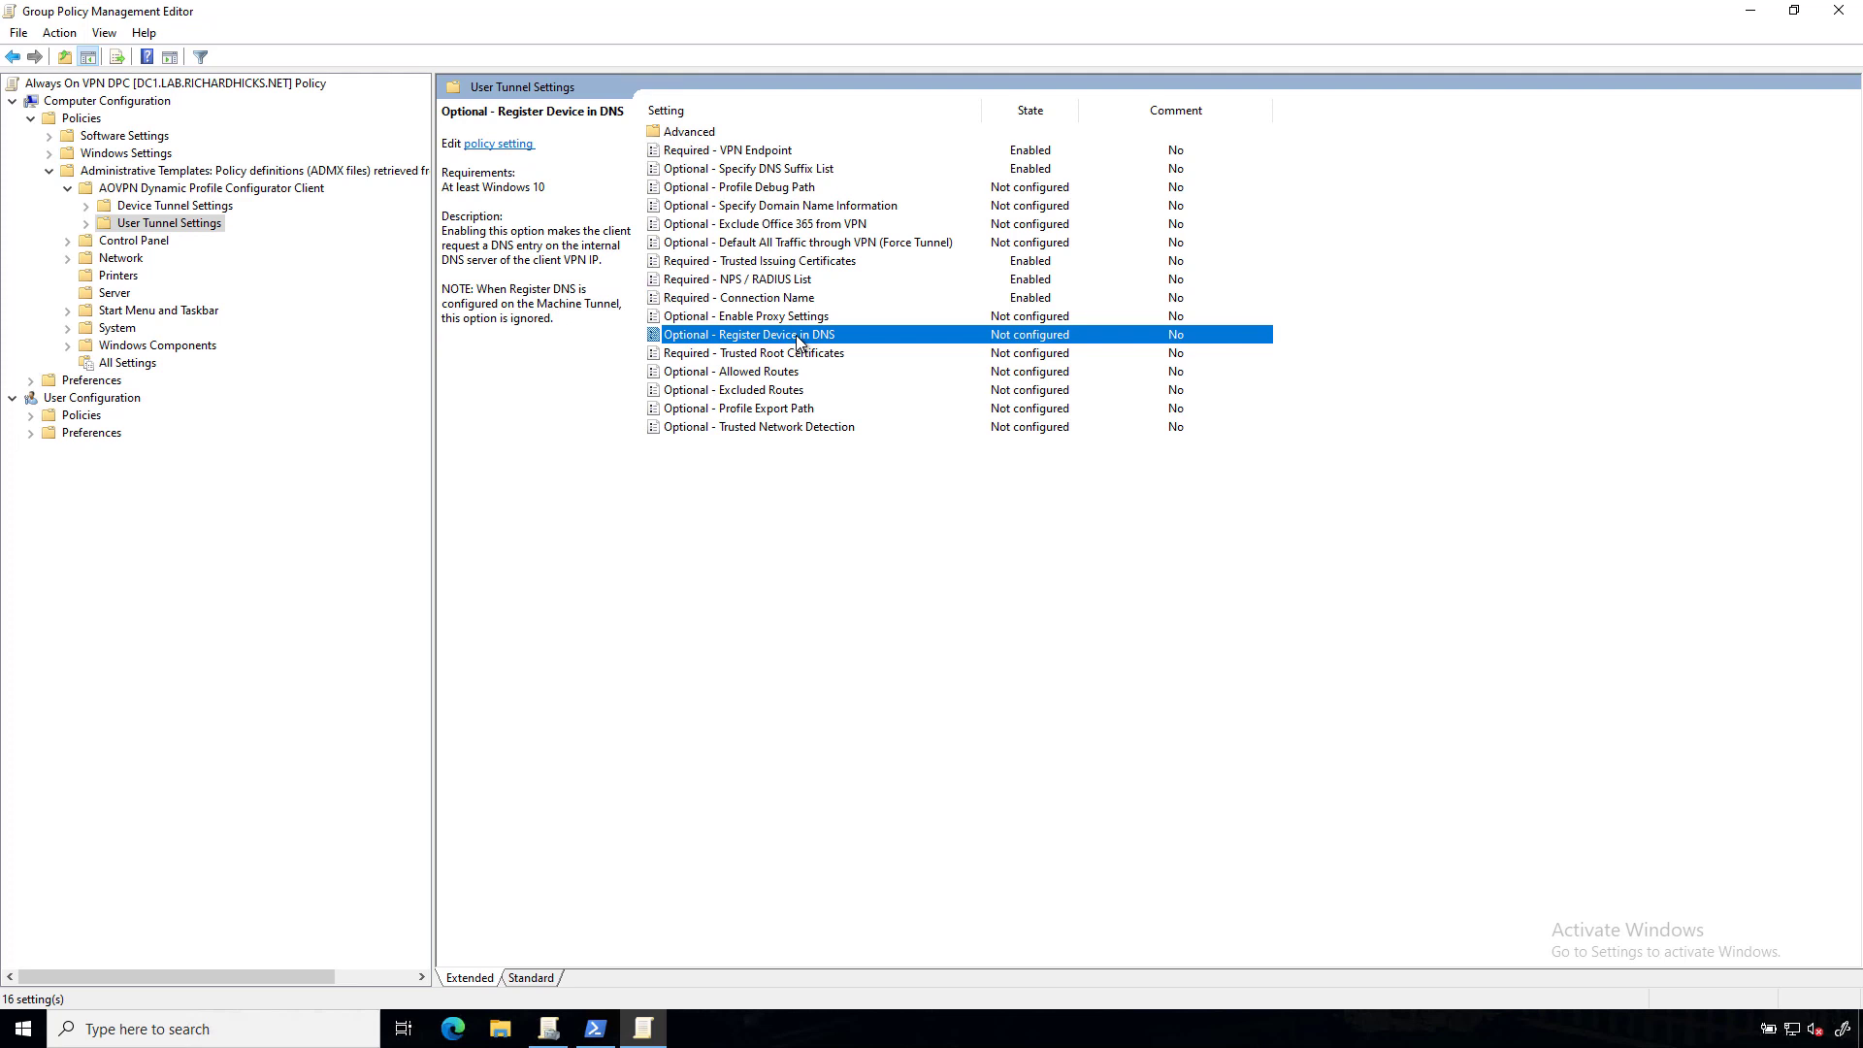
pyautogui.click(782, 355)
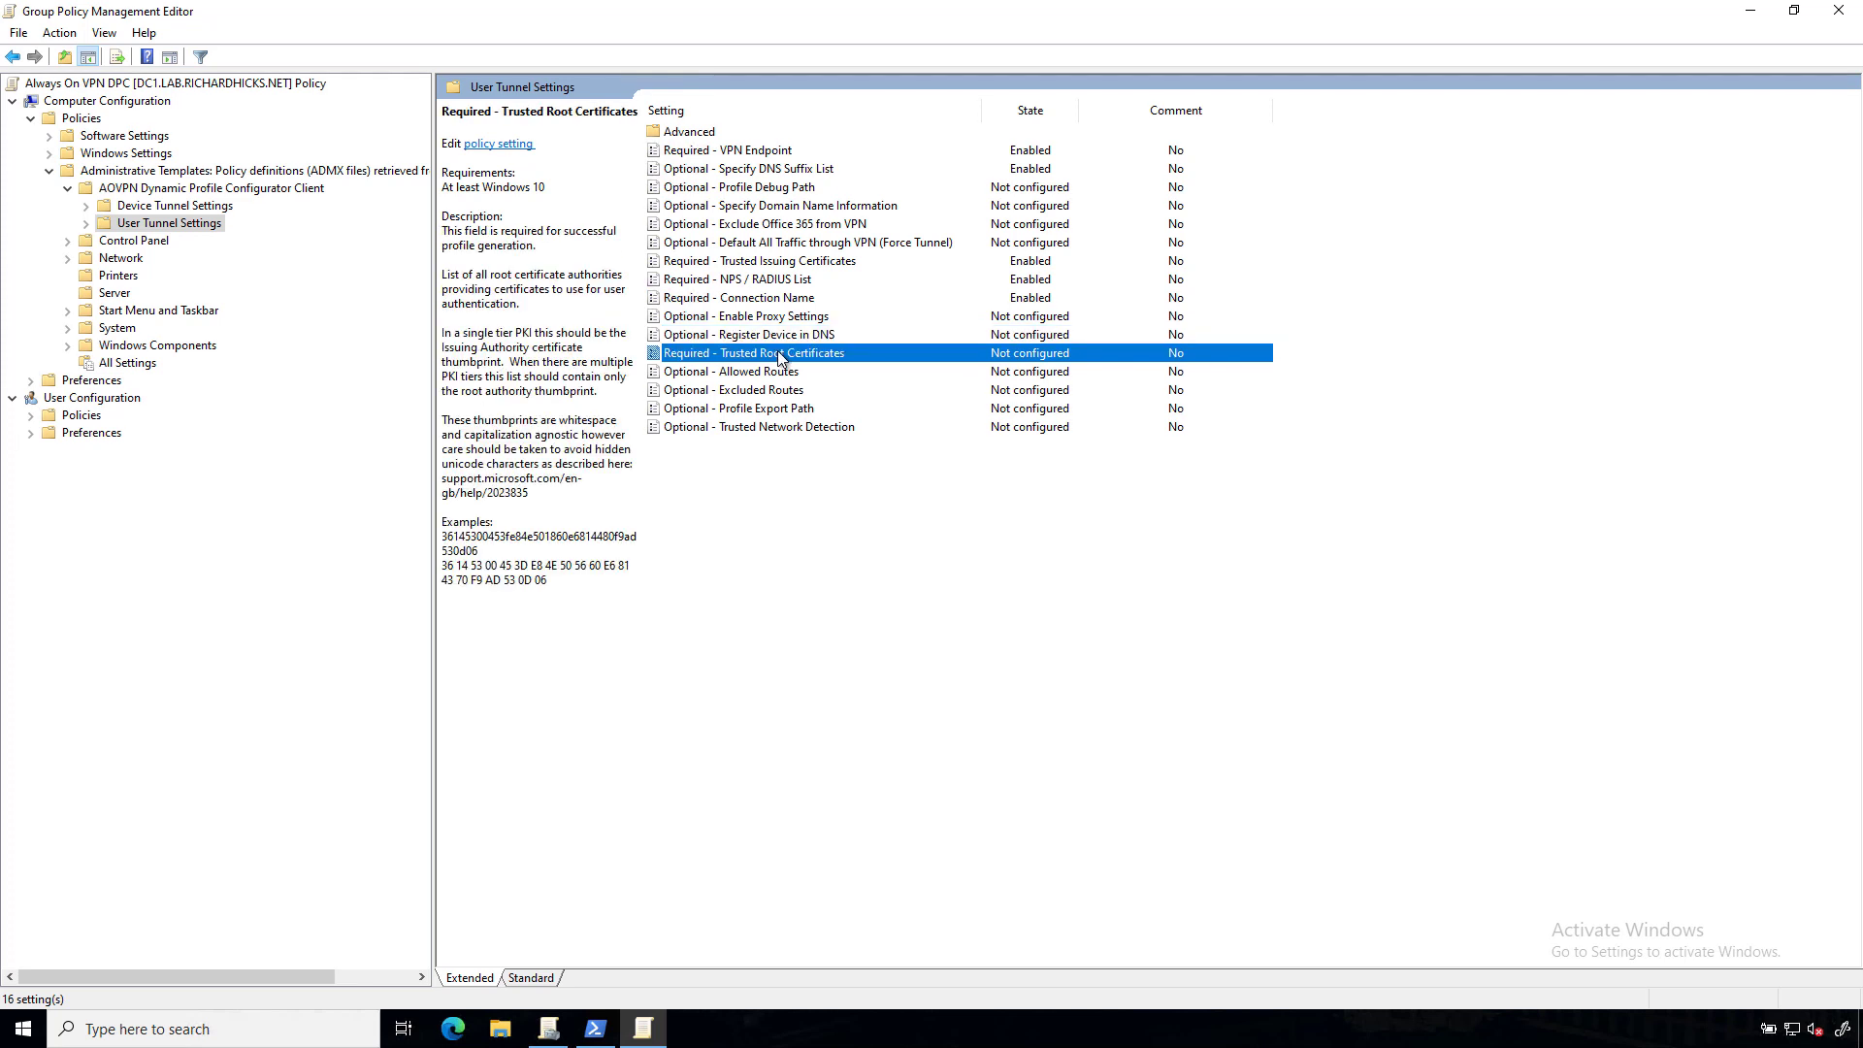
# Step: Enable Required - Trusted Root Certificates with the LabNet Root CA thumbprint copied from PowerShell
pyautogui.doubleClick(782, 355)
pyautogui.click(170, 250)
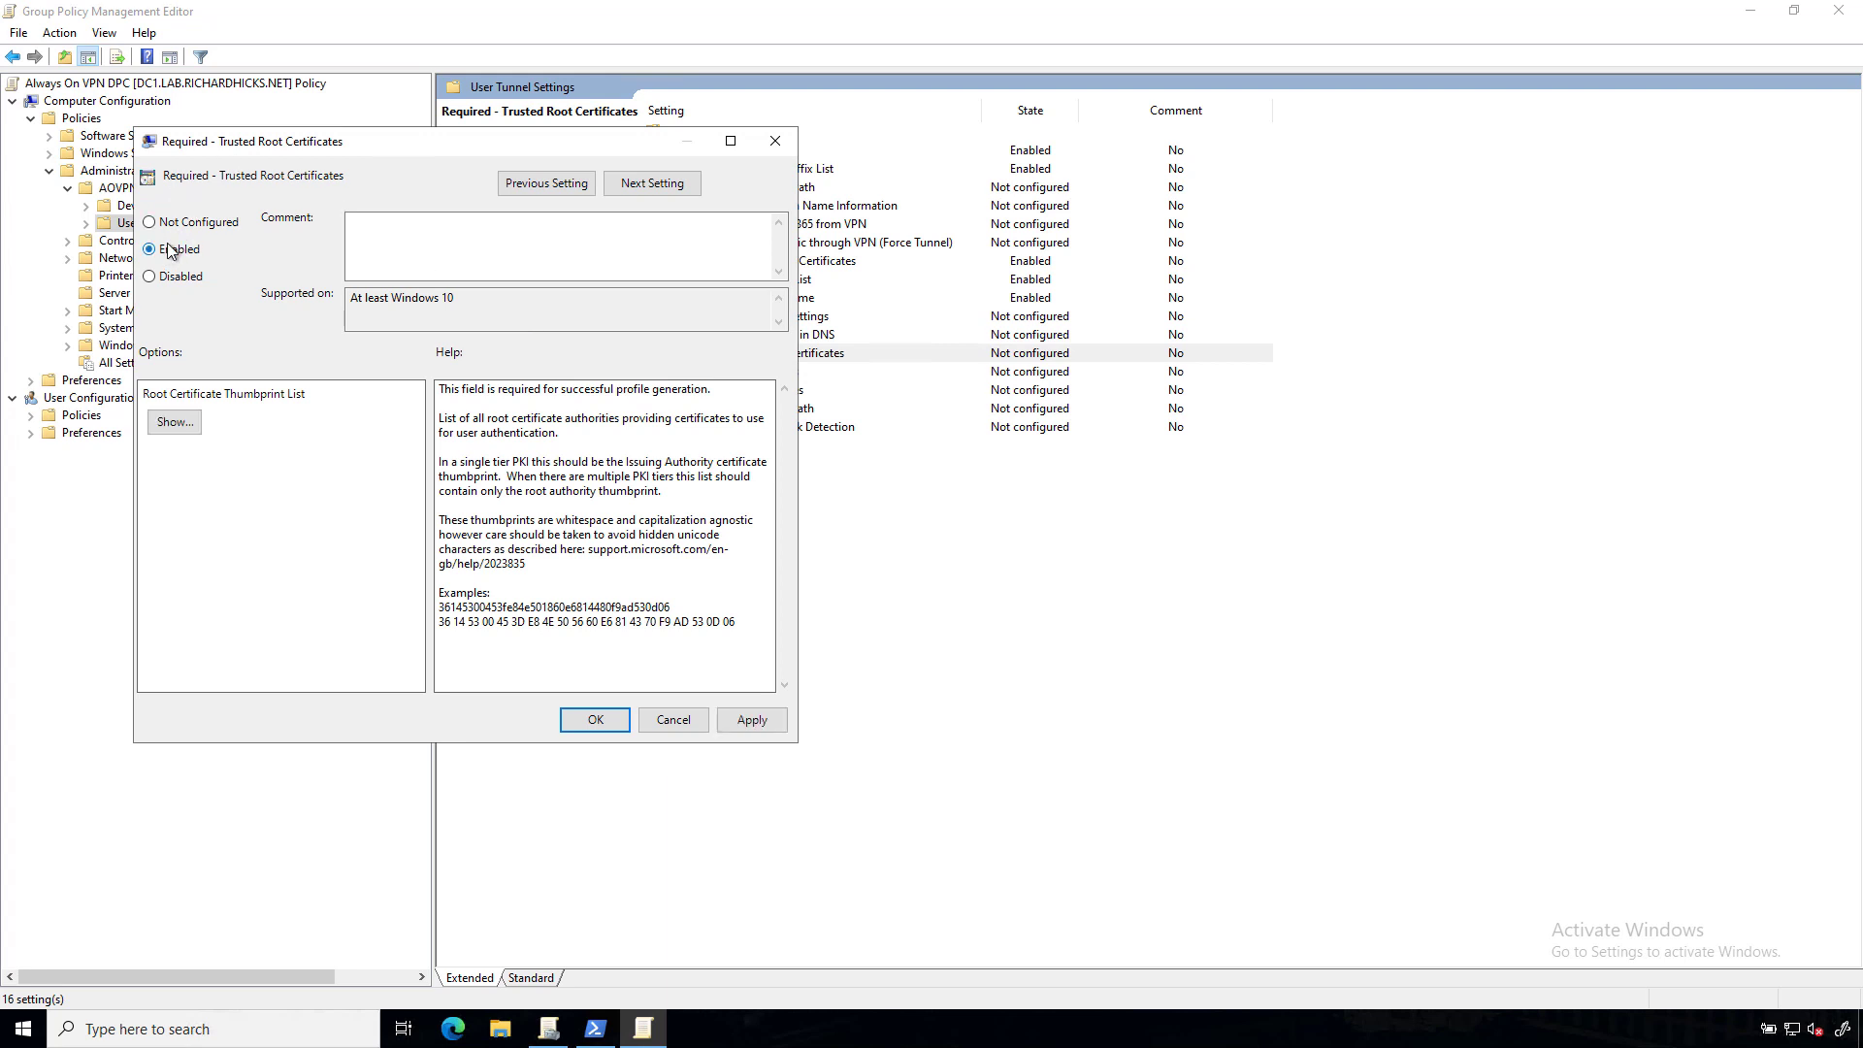
pyautogui.click(175, 421)
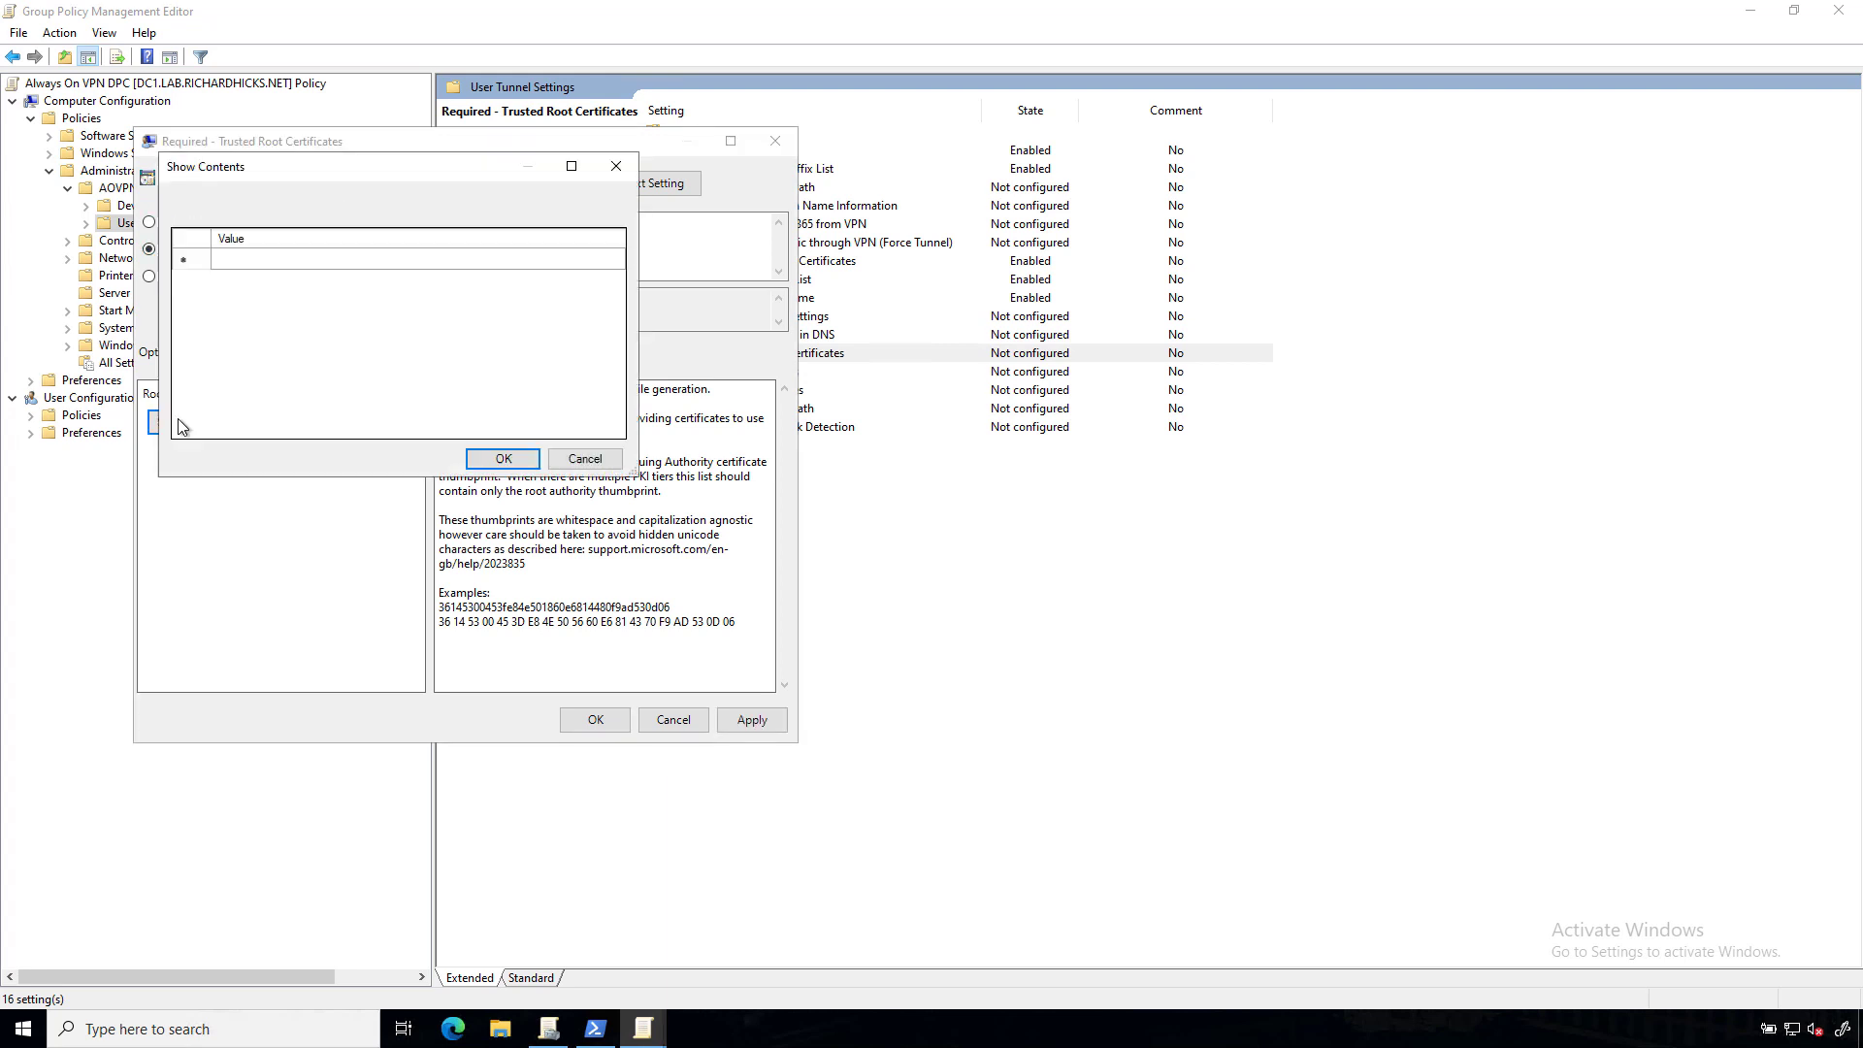
pyautogui.click(591, 1031)
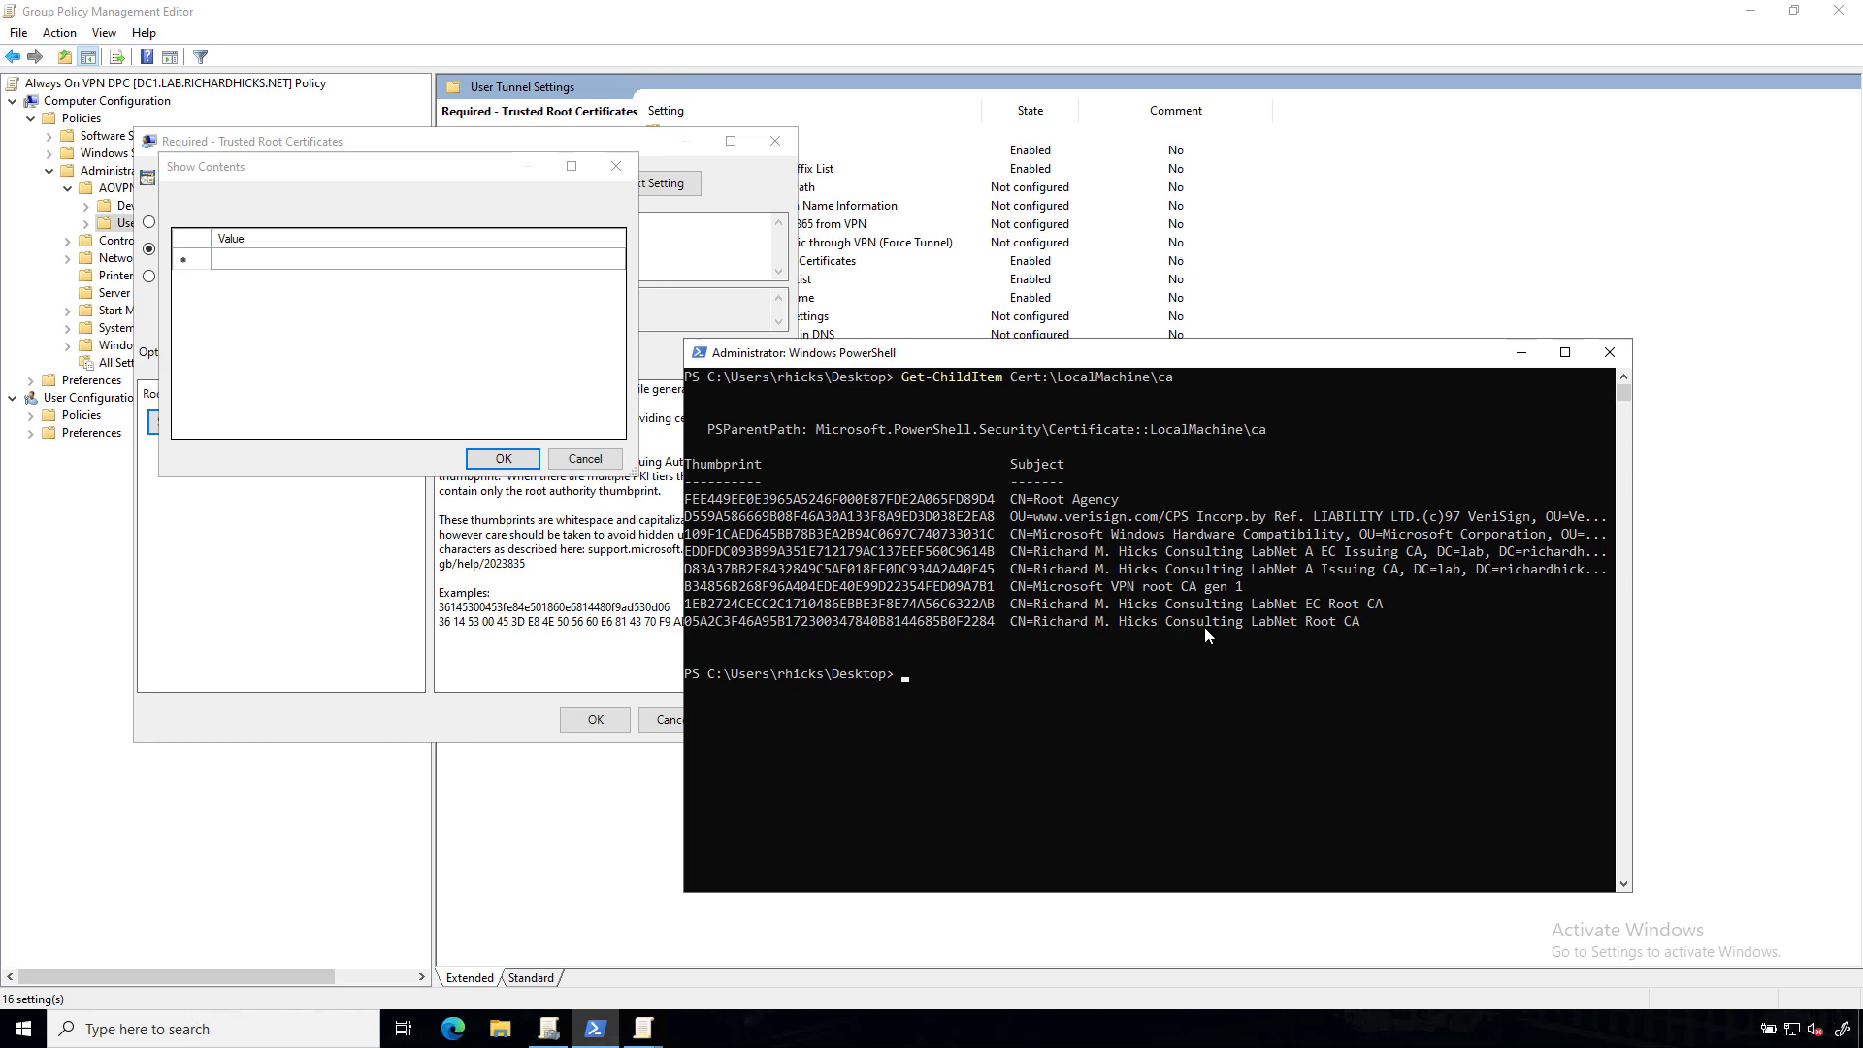
pyautogui.doubleClick(893, 625)
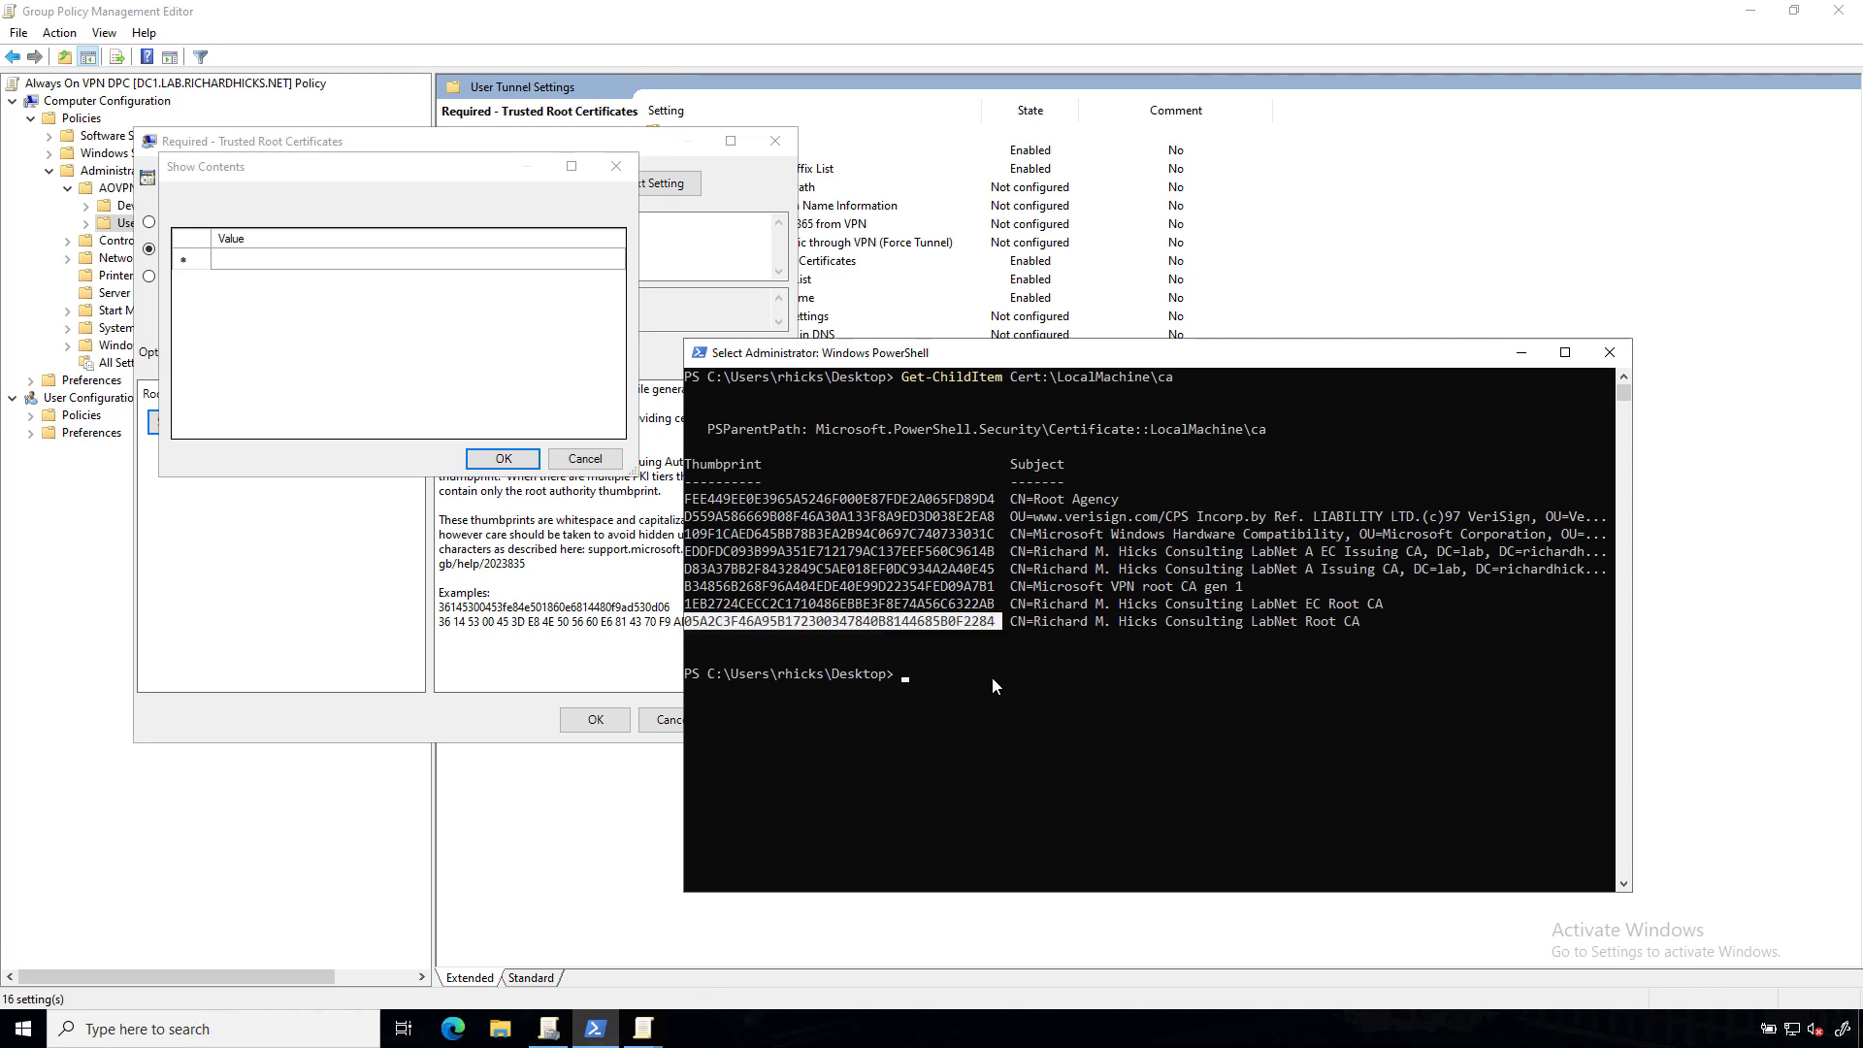
pyautogui.hotkey('ctrl', 'c')
pyautogui.click(323, 257)
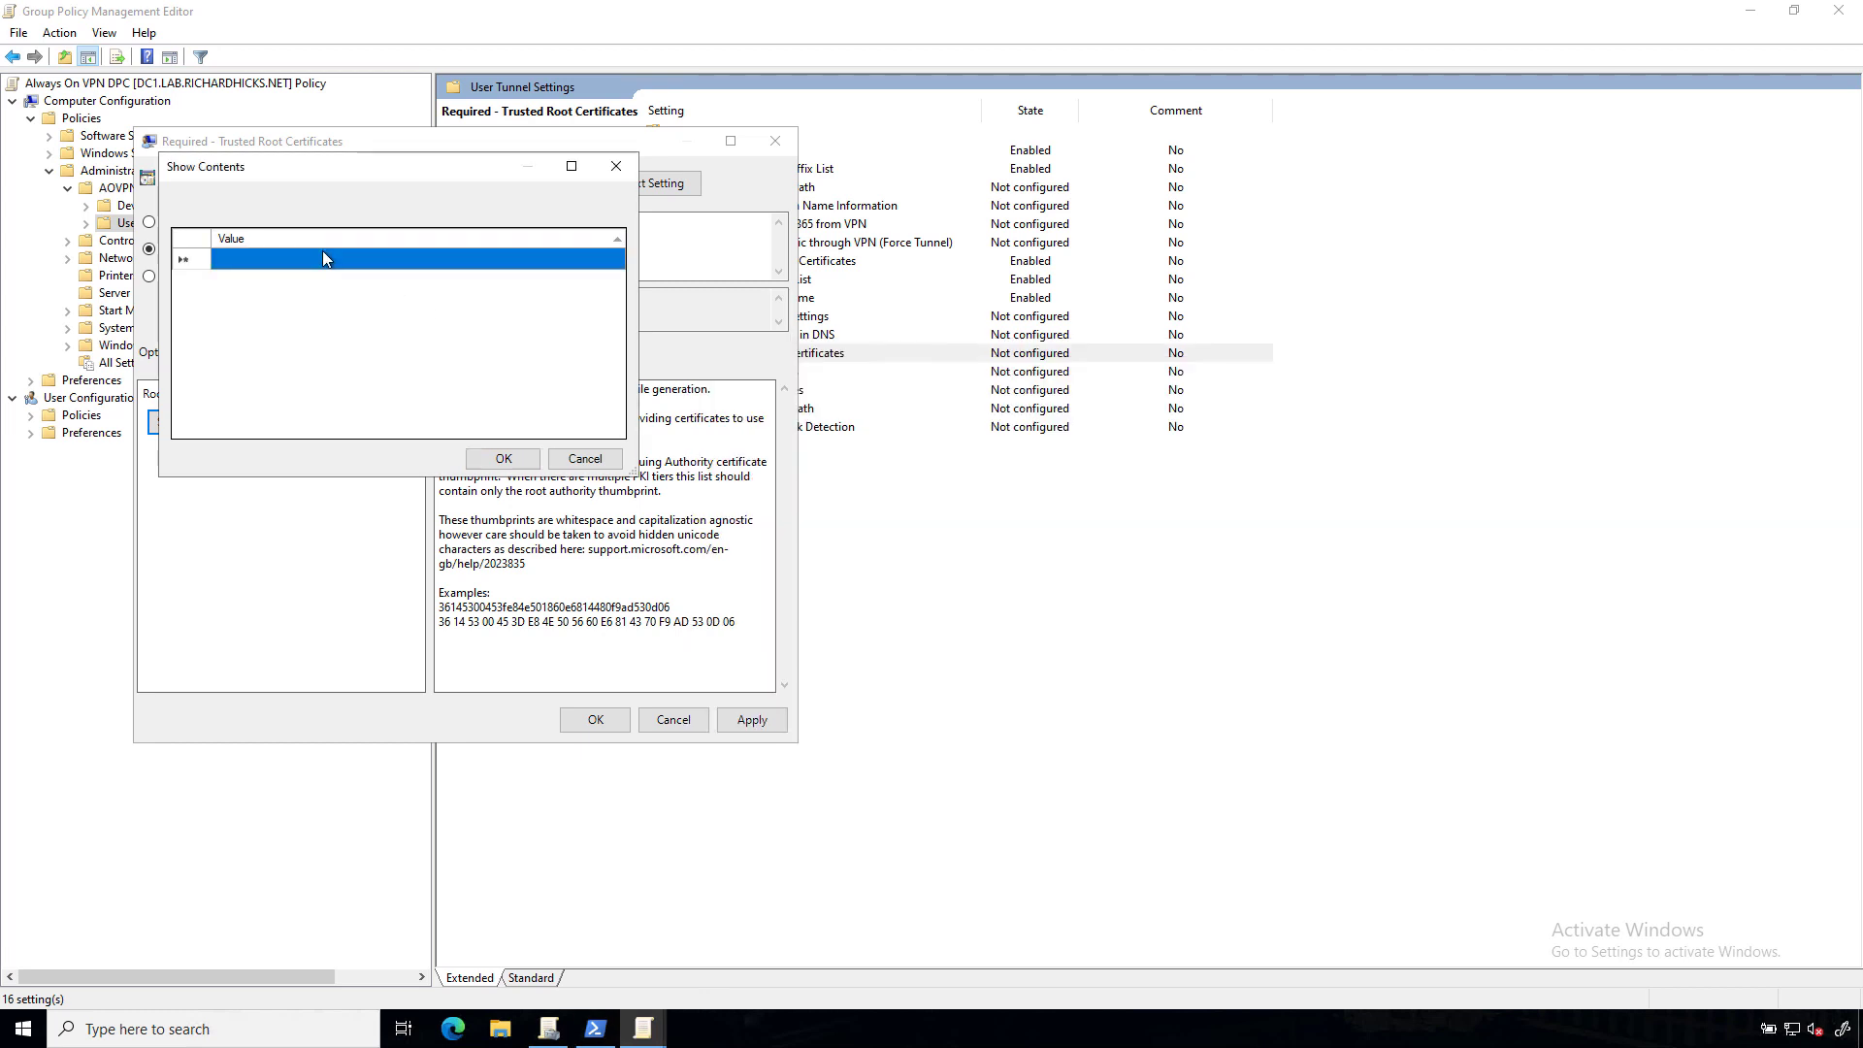
pyautogui.click(322, 251)
pyautogui.hotkey('ctrl', 'v')
pyautogui.click(503, 458)
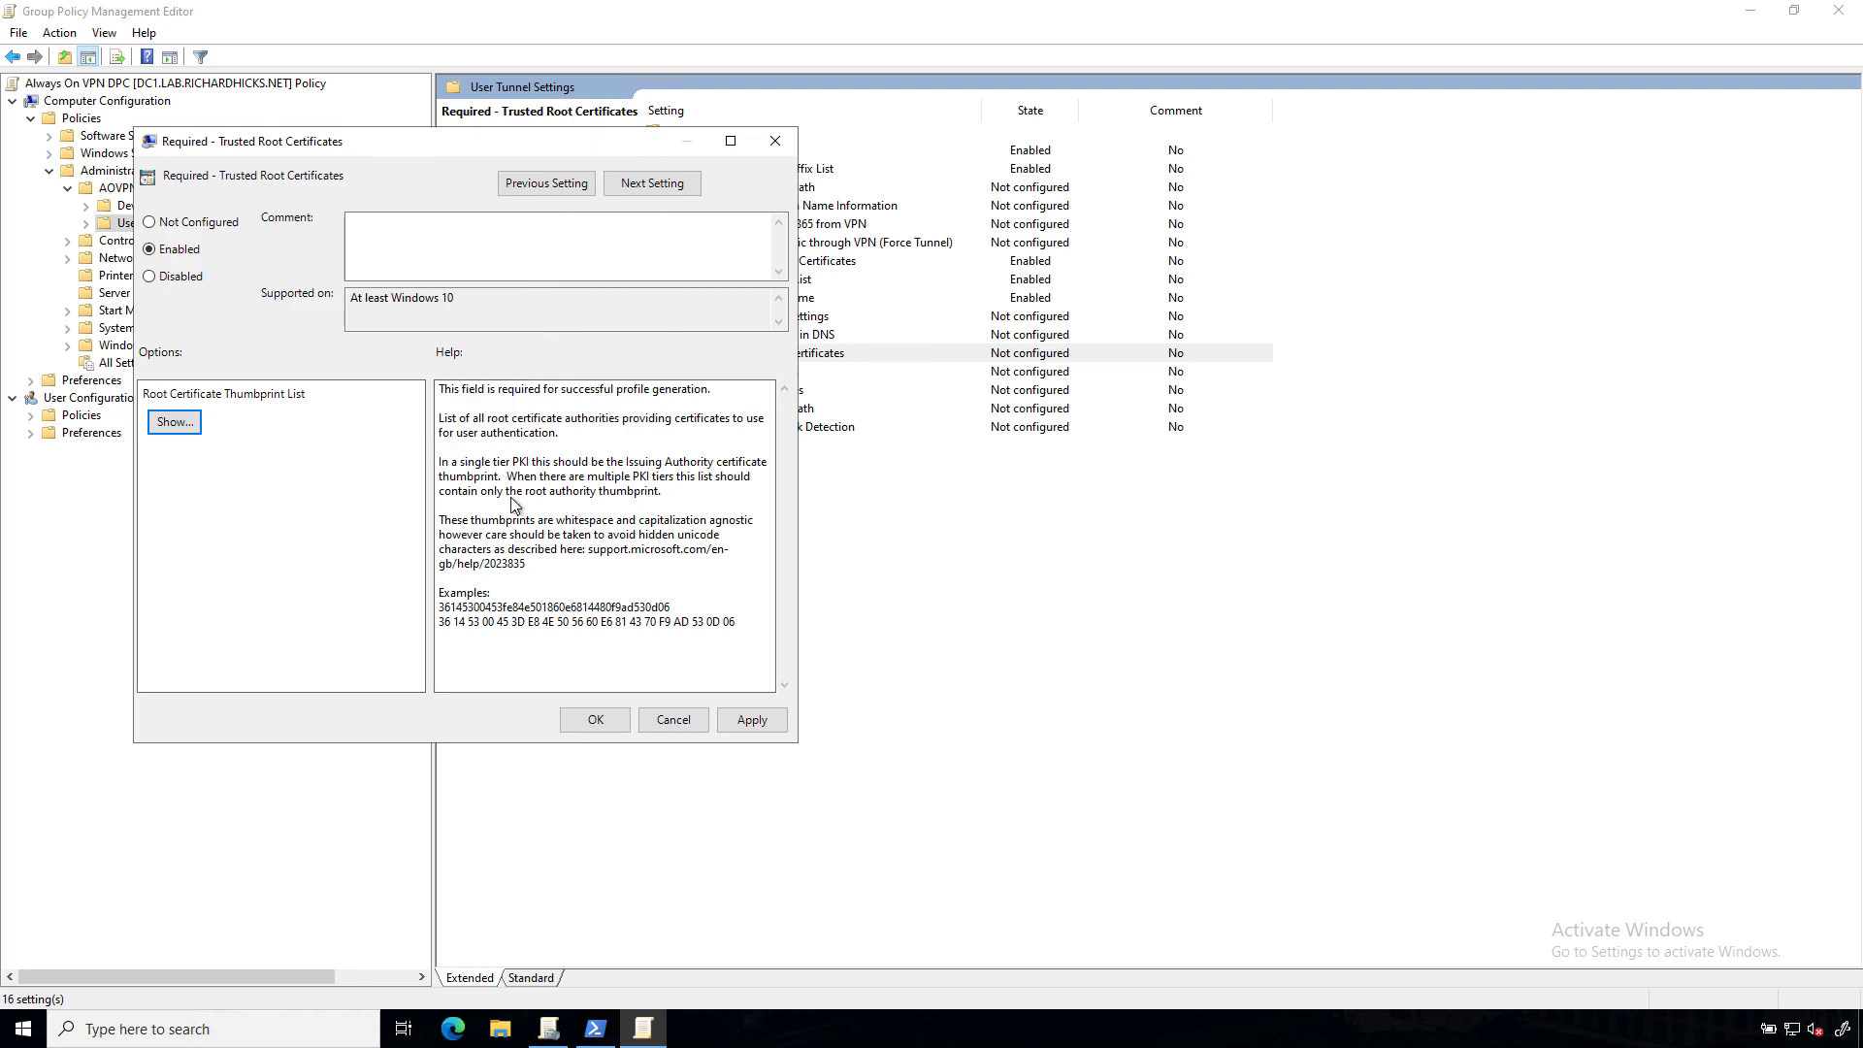
pyautogui.click(594, 720)
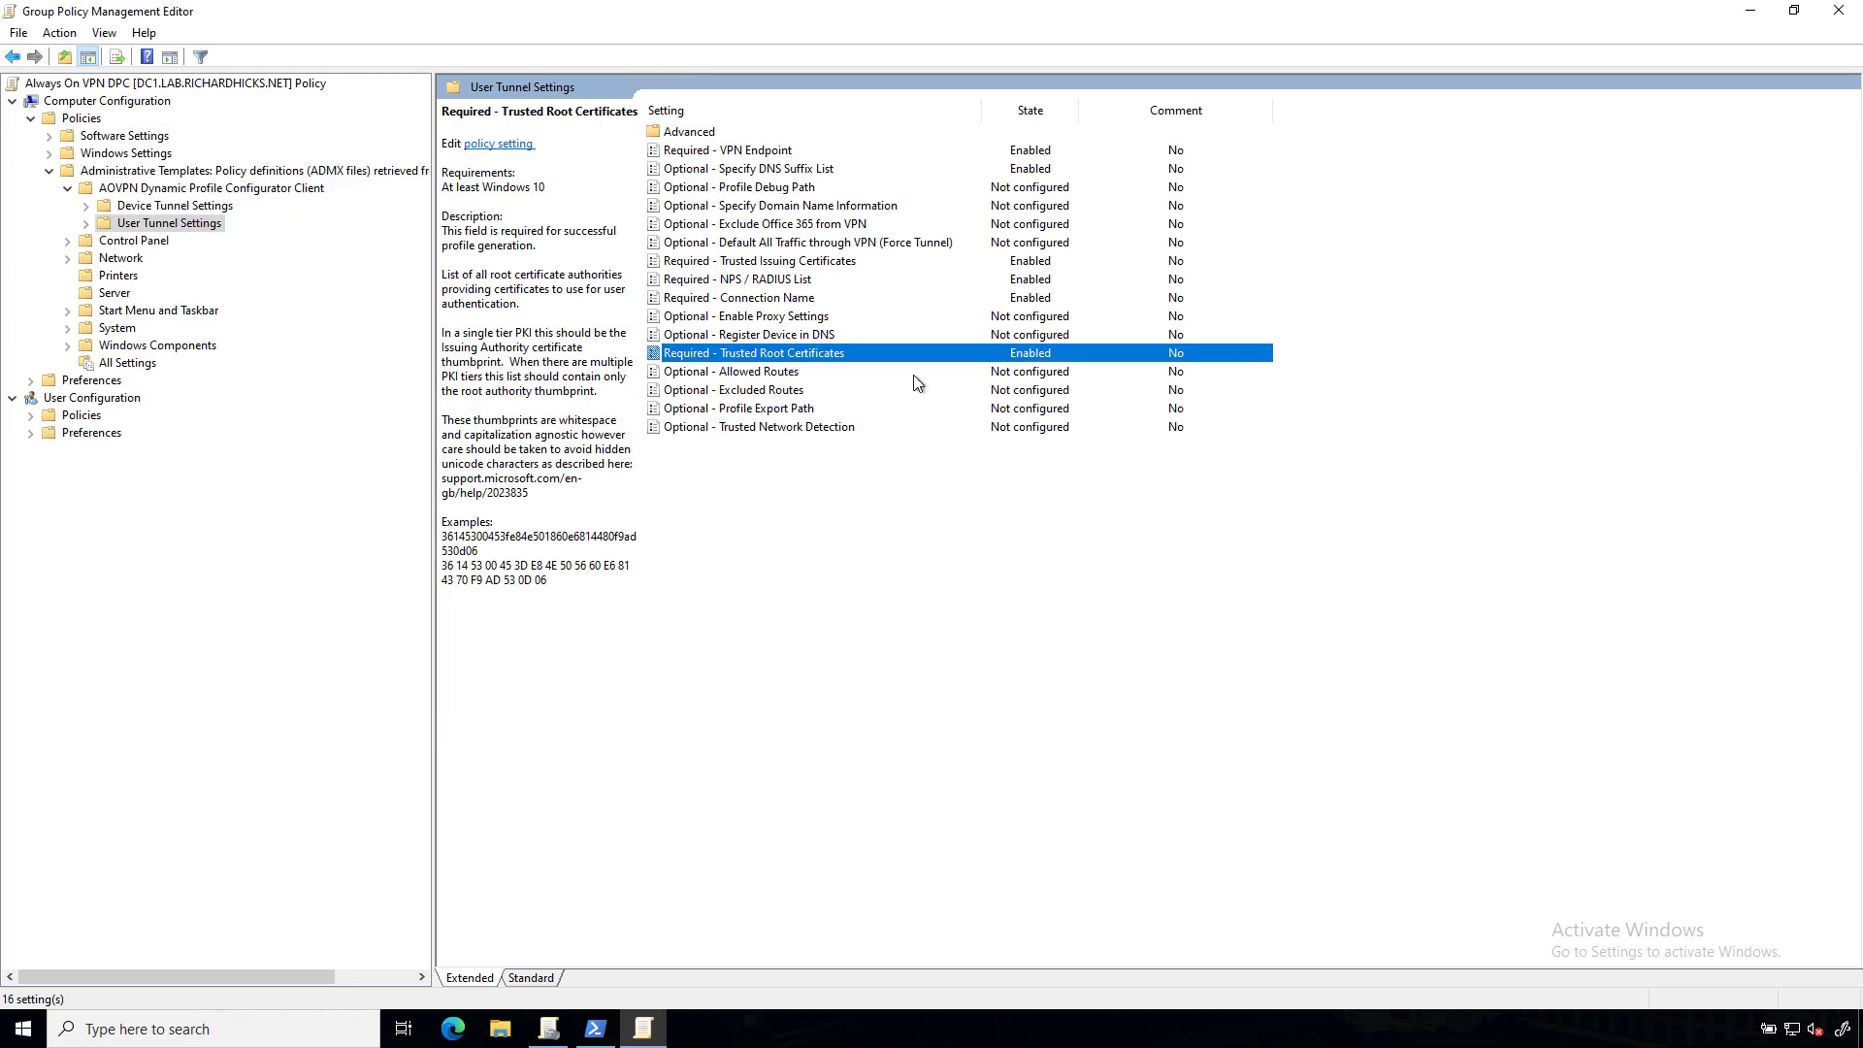
# Step: Enable Optional - Allowed Routes with route 172.16.0.0/16 commented 'Internal Network'
pyautogui.doubleClick(749, 374)
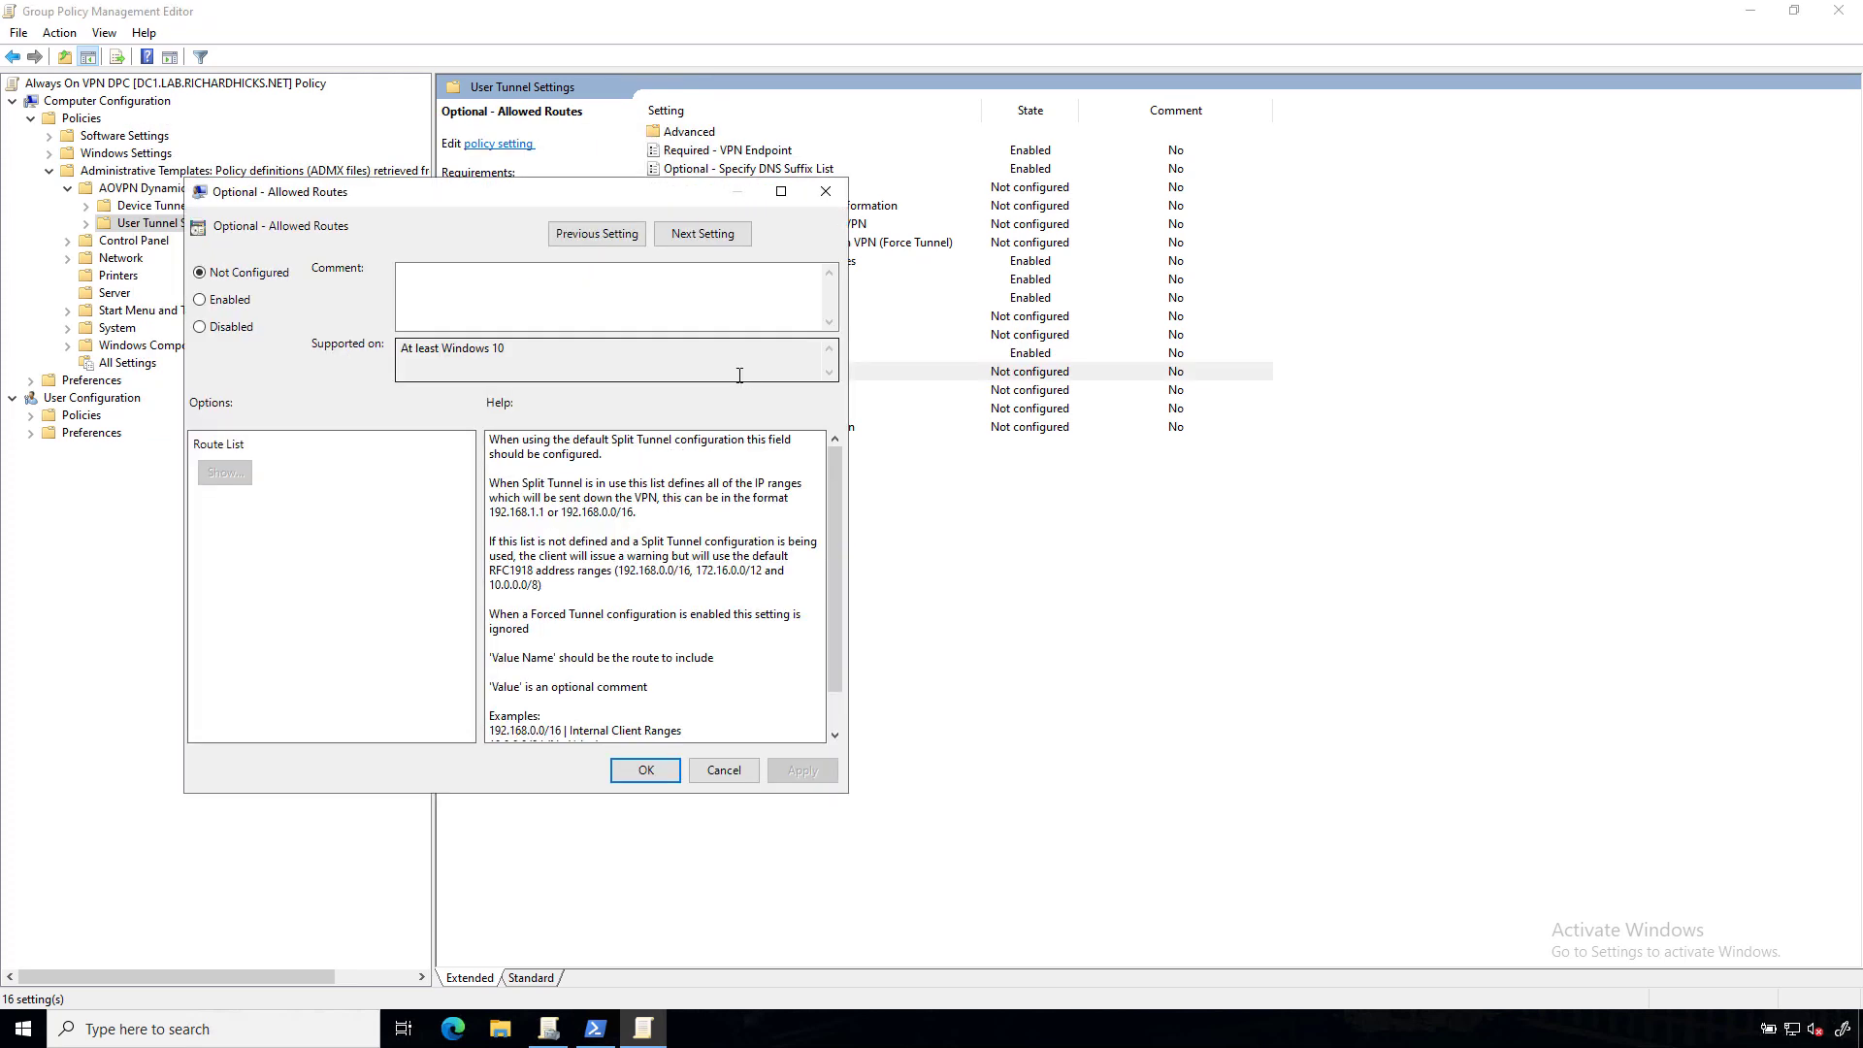
pyautogui.click(242, 303)
pyautogui.click(225, 473)
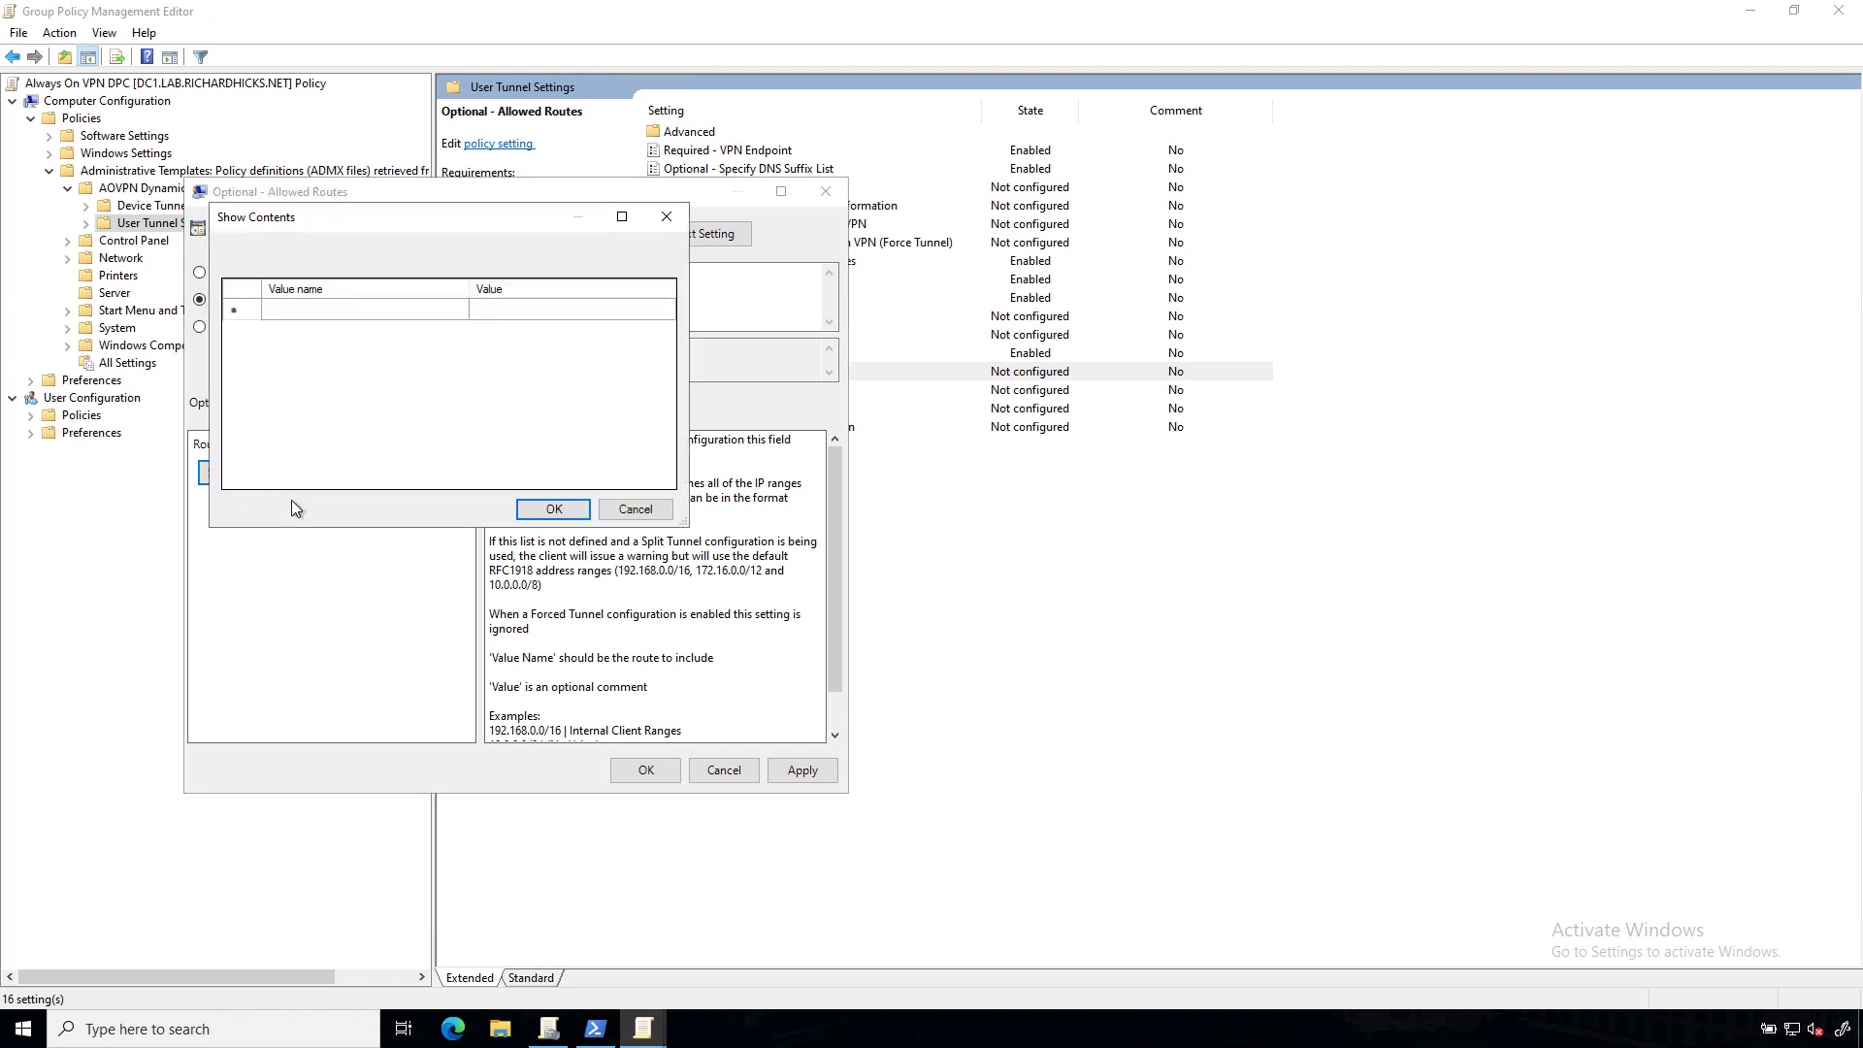
pyautogui.click(353, 309)
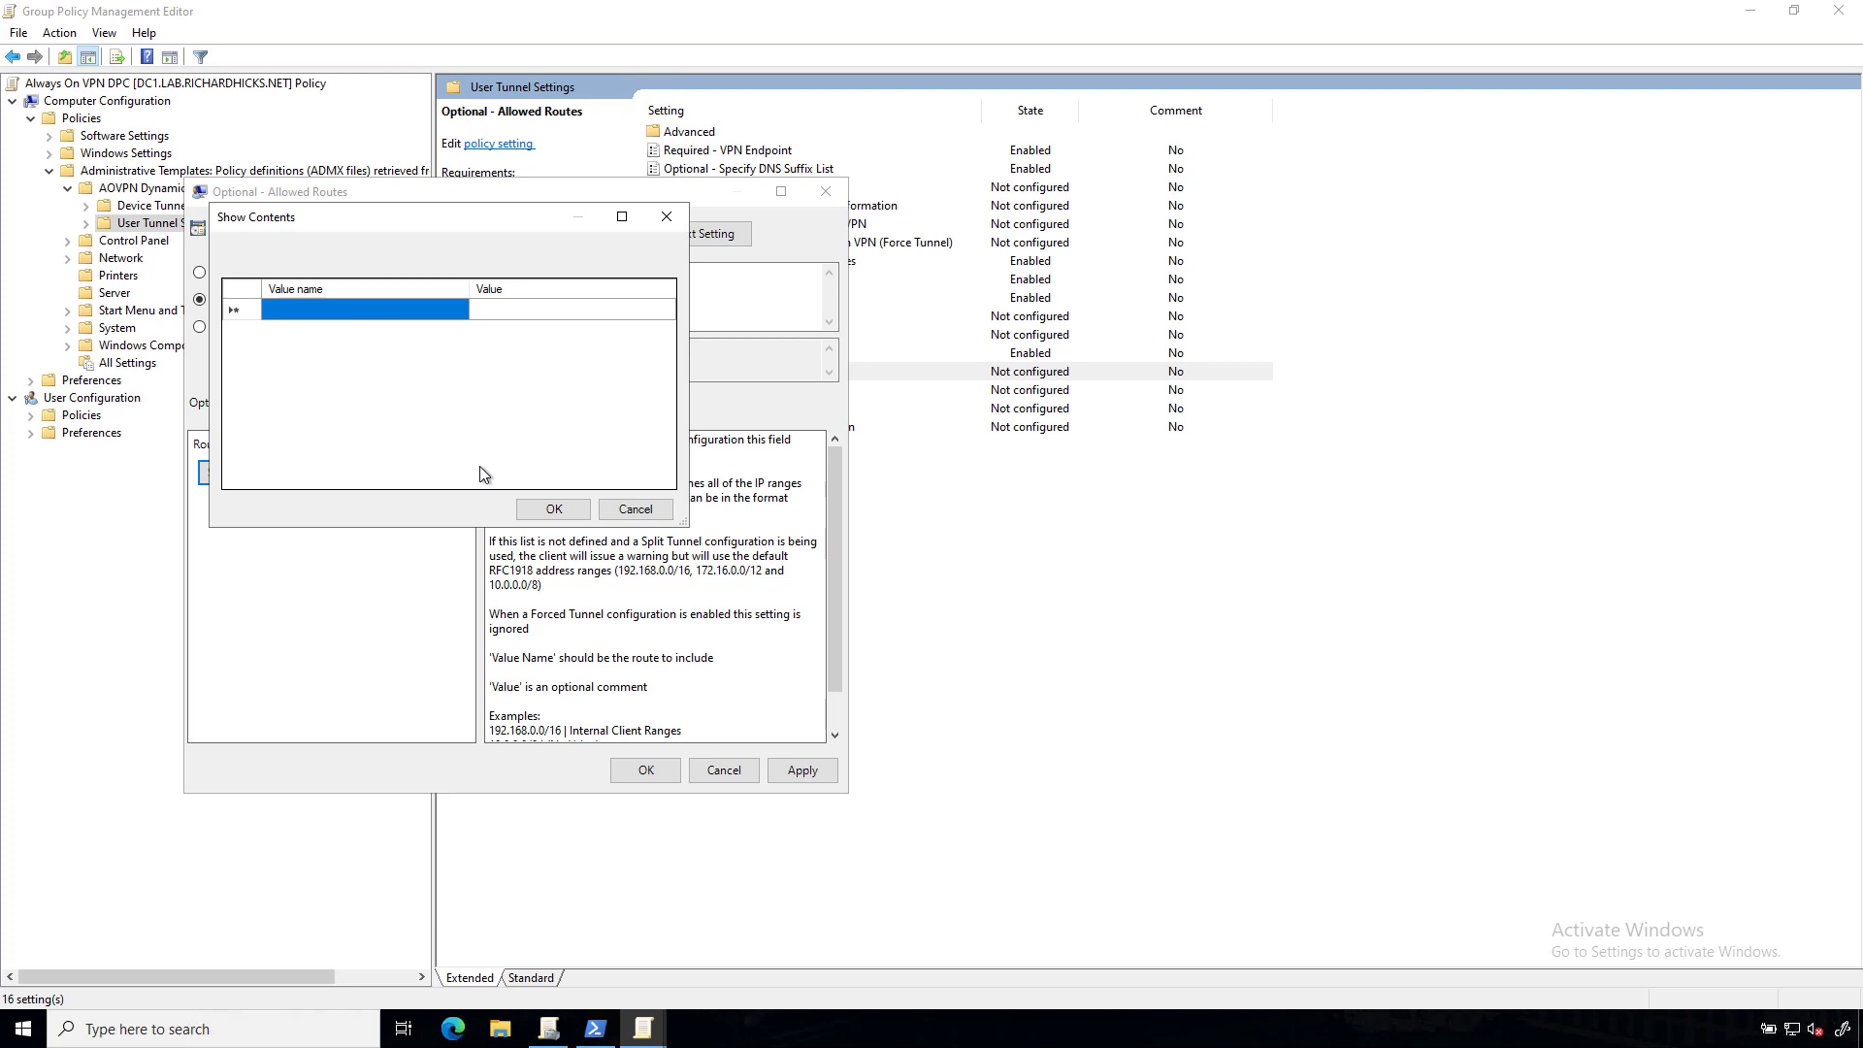
pyautogui.write('172.16')
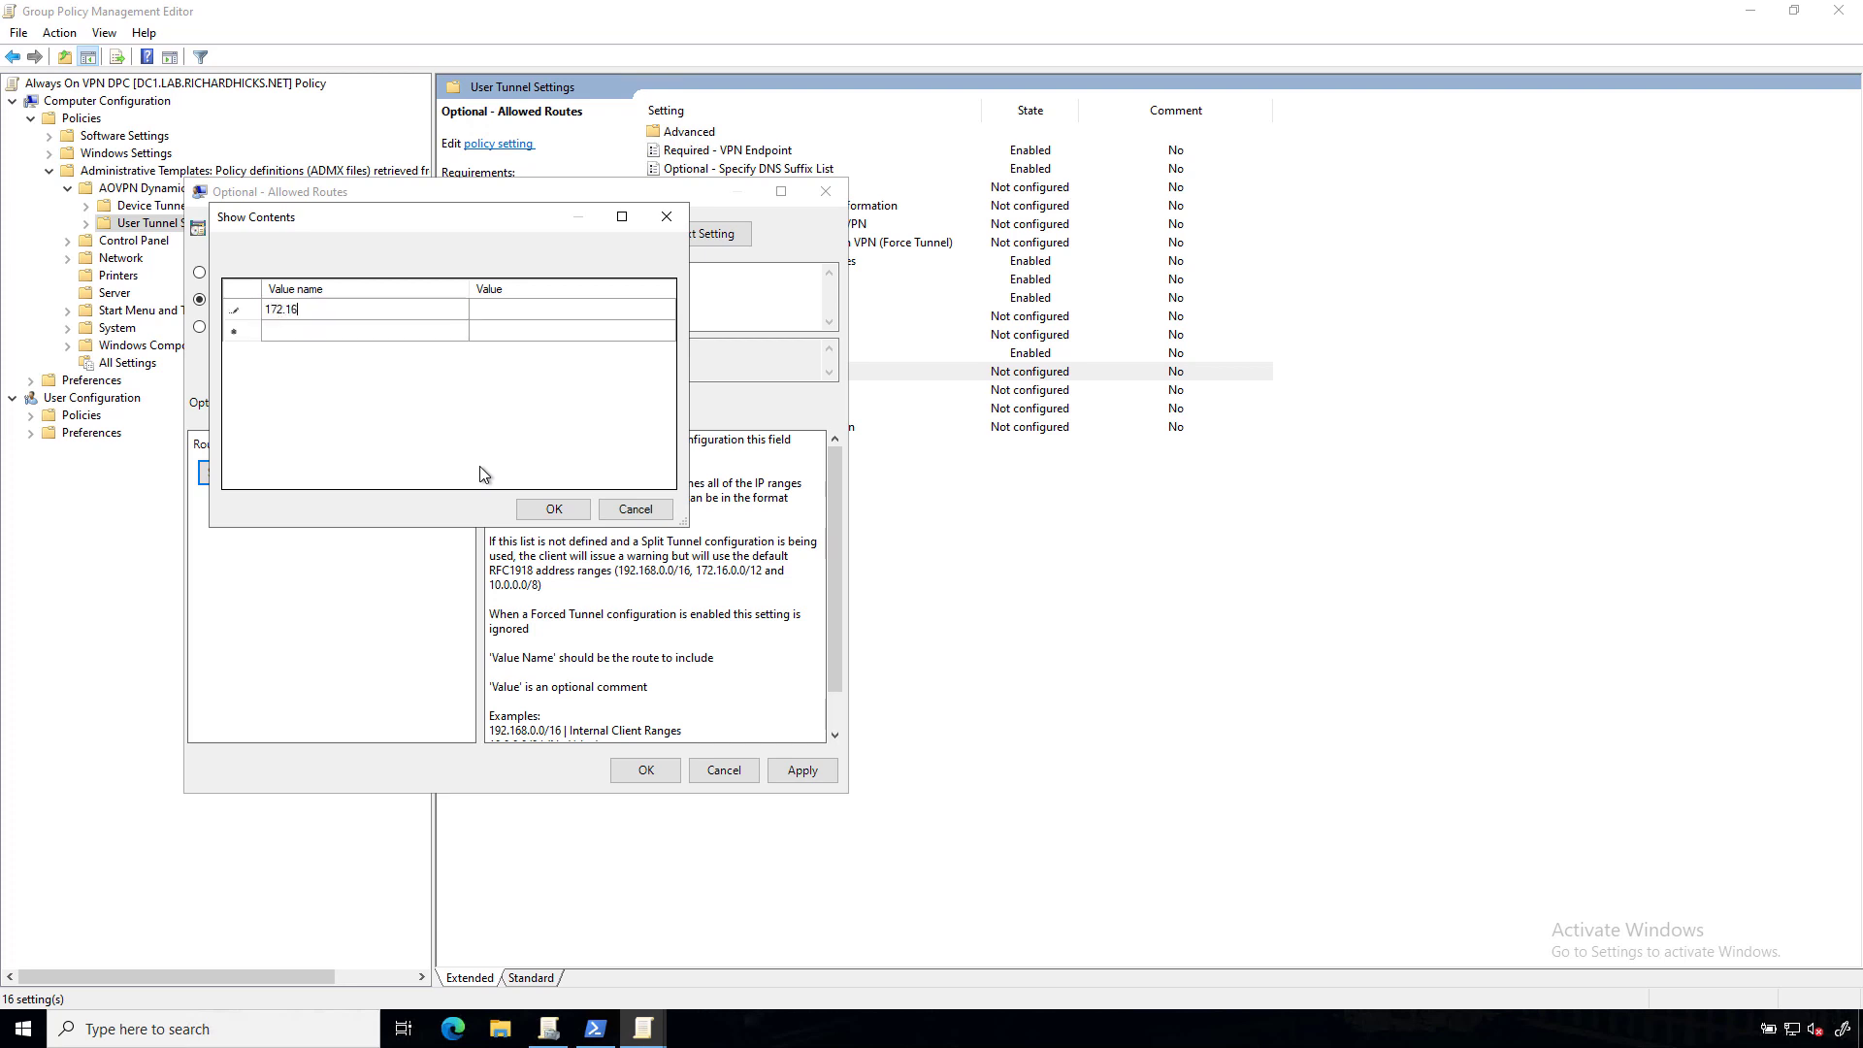
pyautogui.write('.0.0/16')
pyautogui.press('Tab')
pyautogui.write('Internal Network')
pyautogui.click(553, 508)
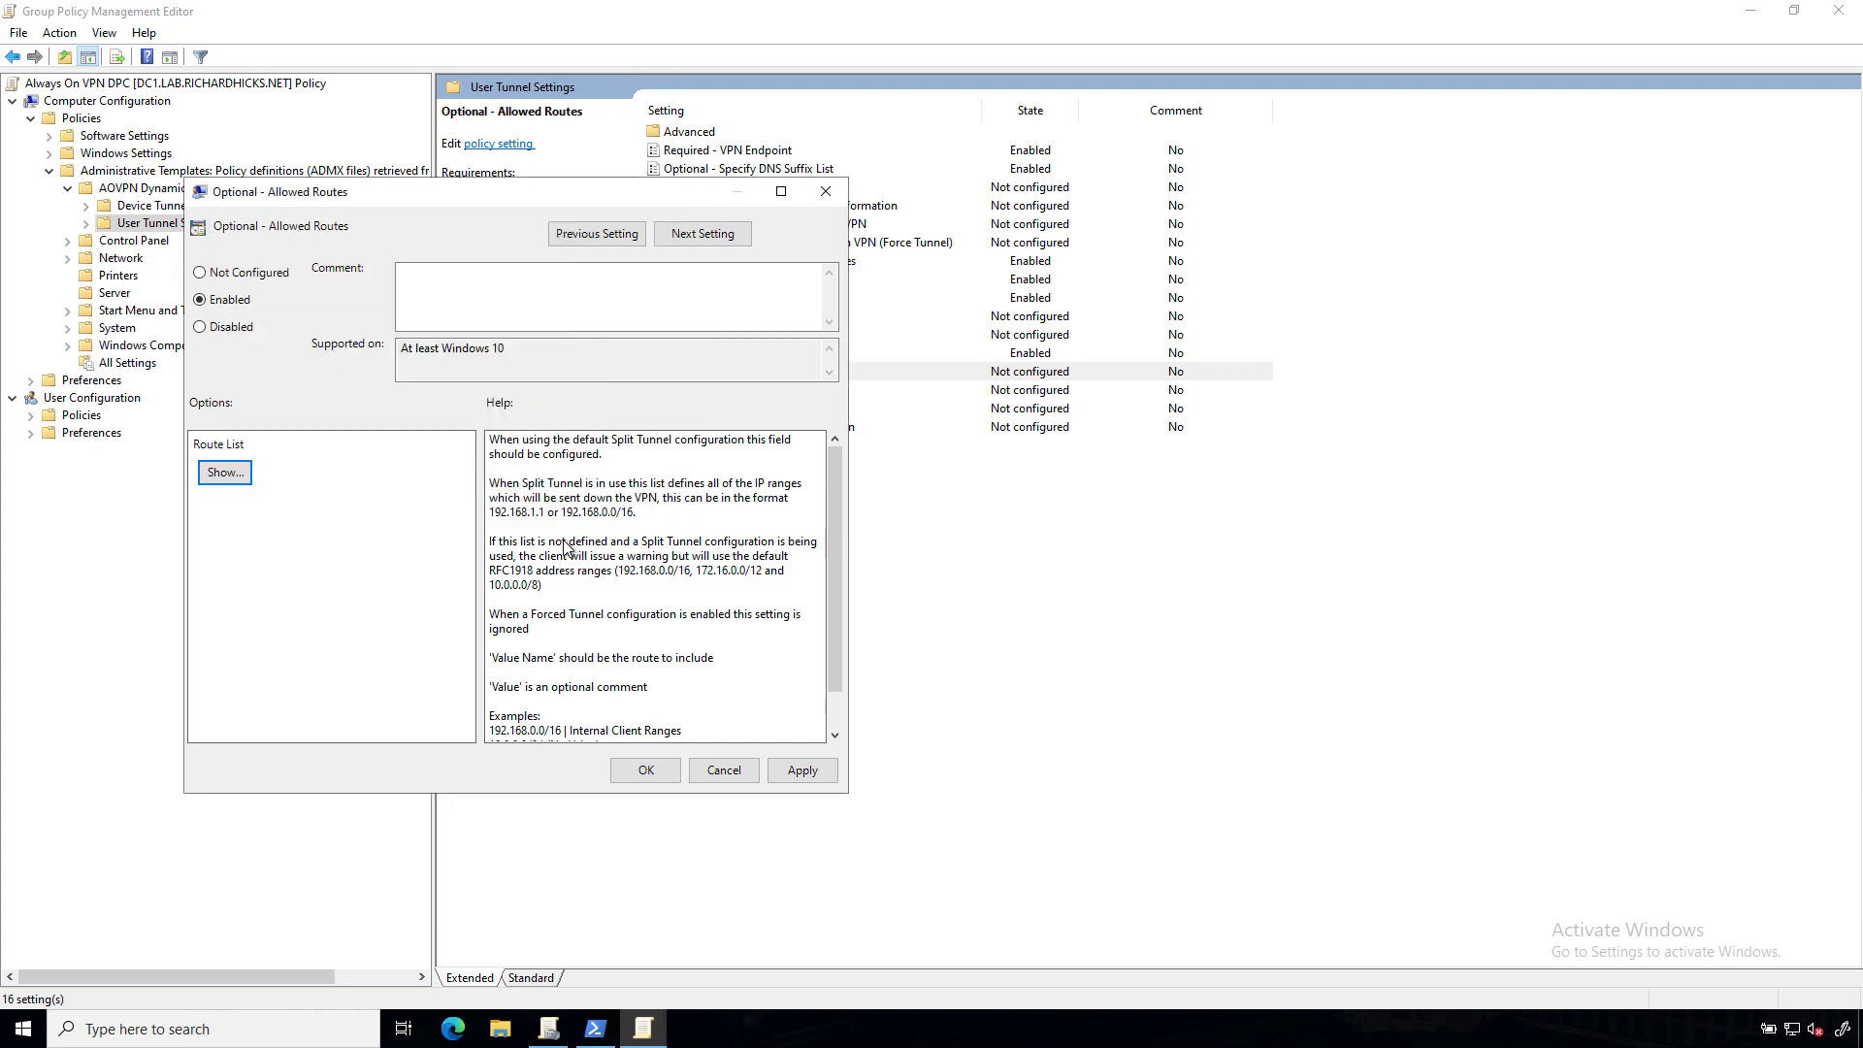
pyautogui.click(645, 769)
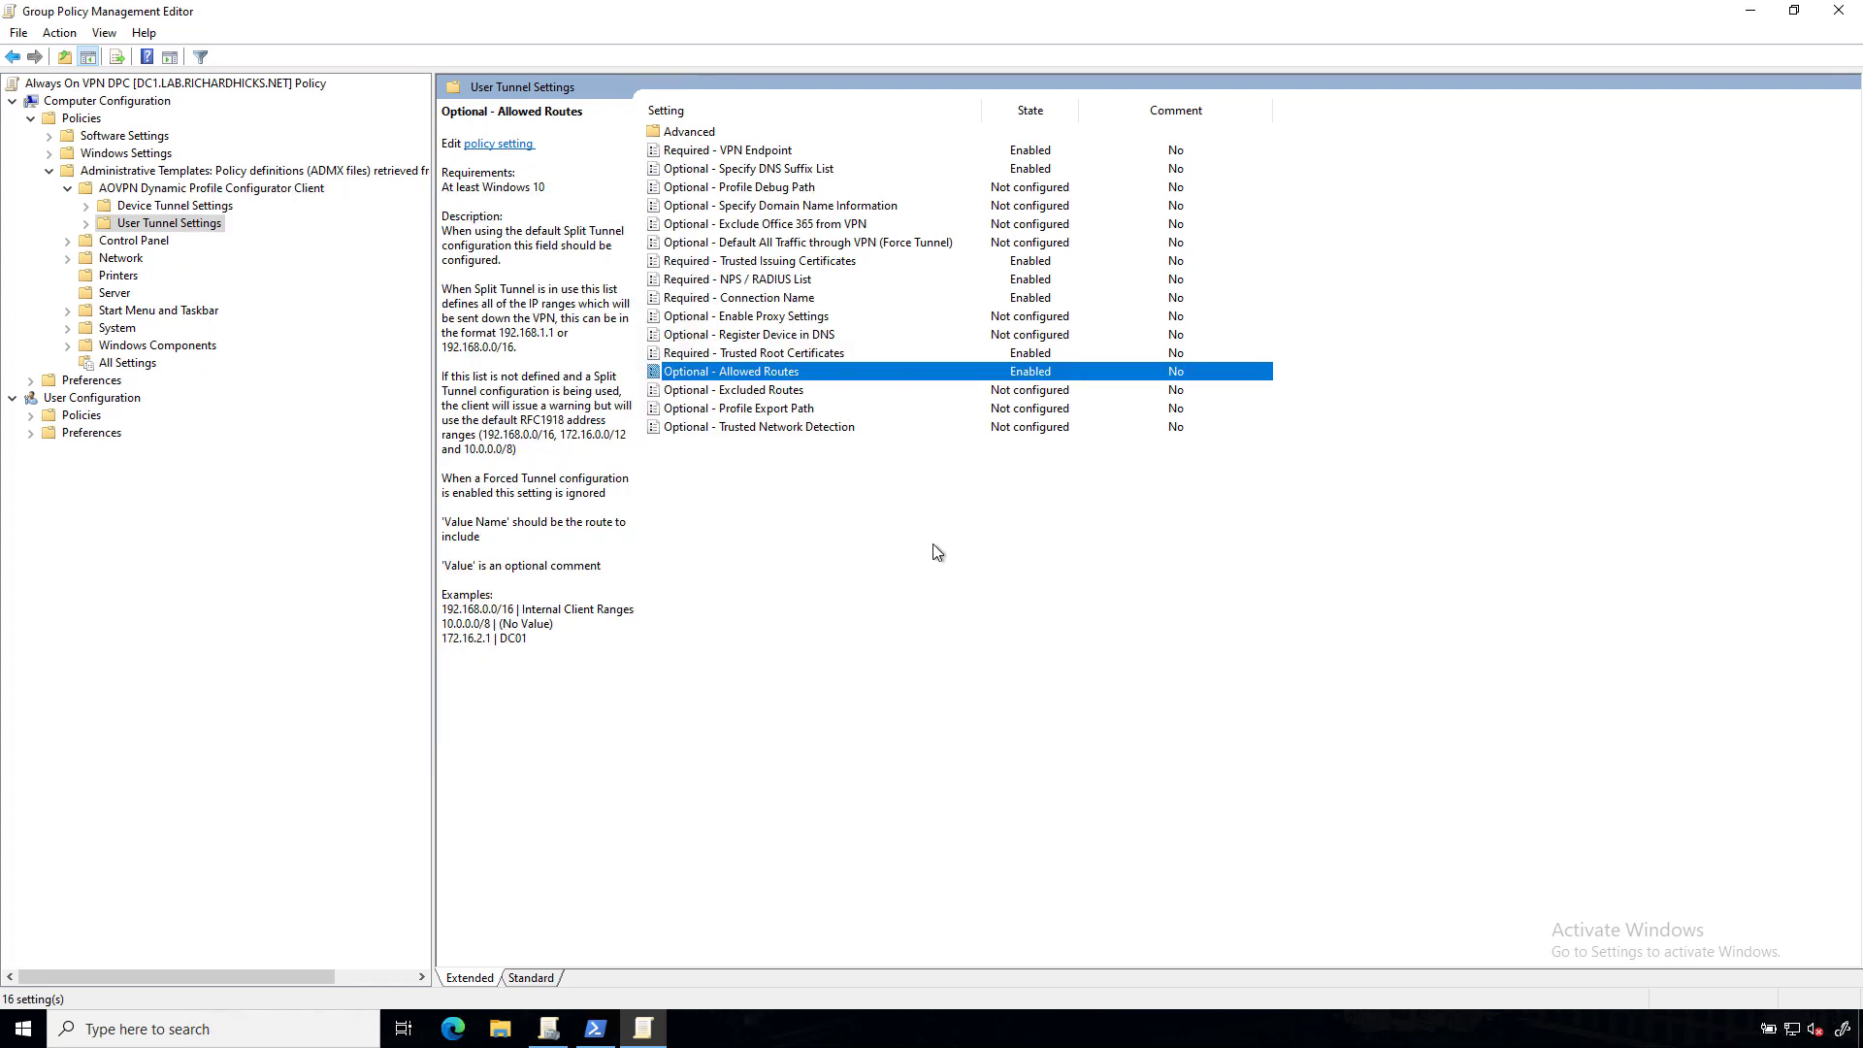
# Step: Enable Optional - Trusted Network Detection with lab.richardhicks.net as the trusted network
pyautogui.doubleClick(789, 428)
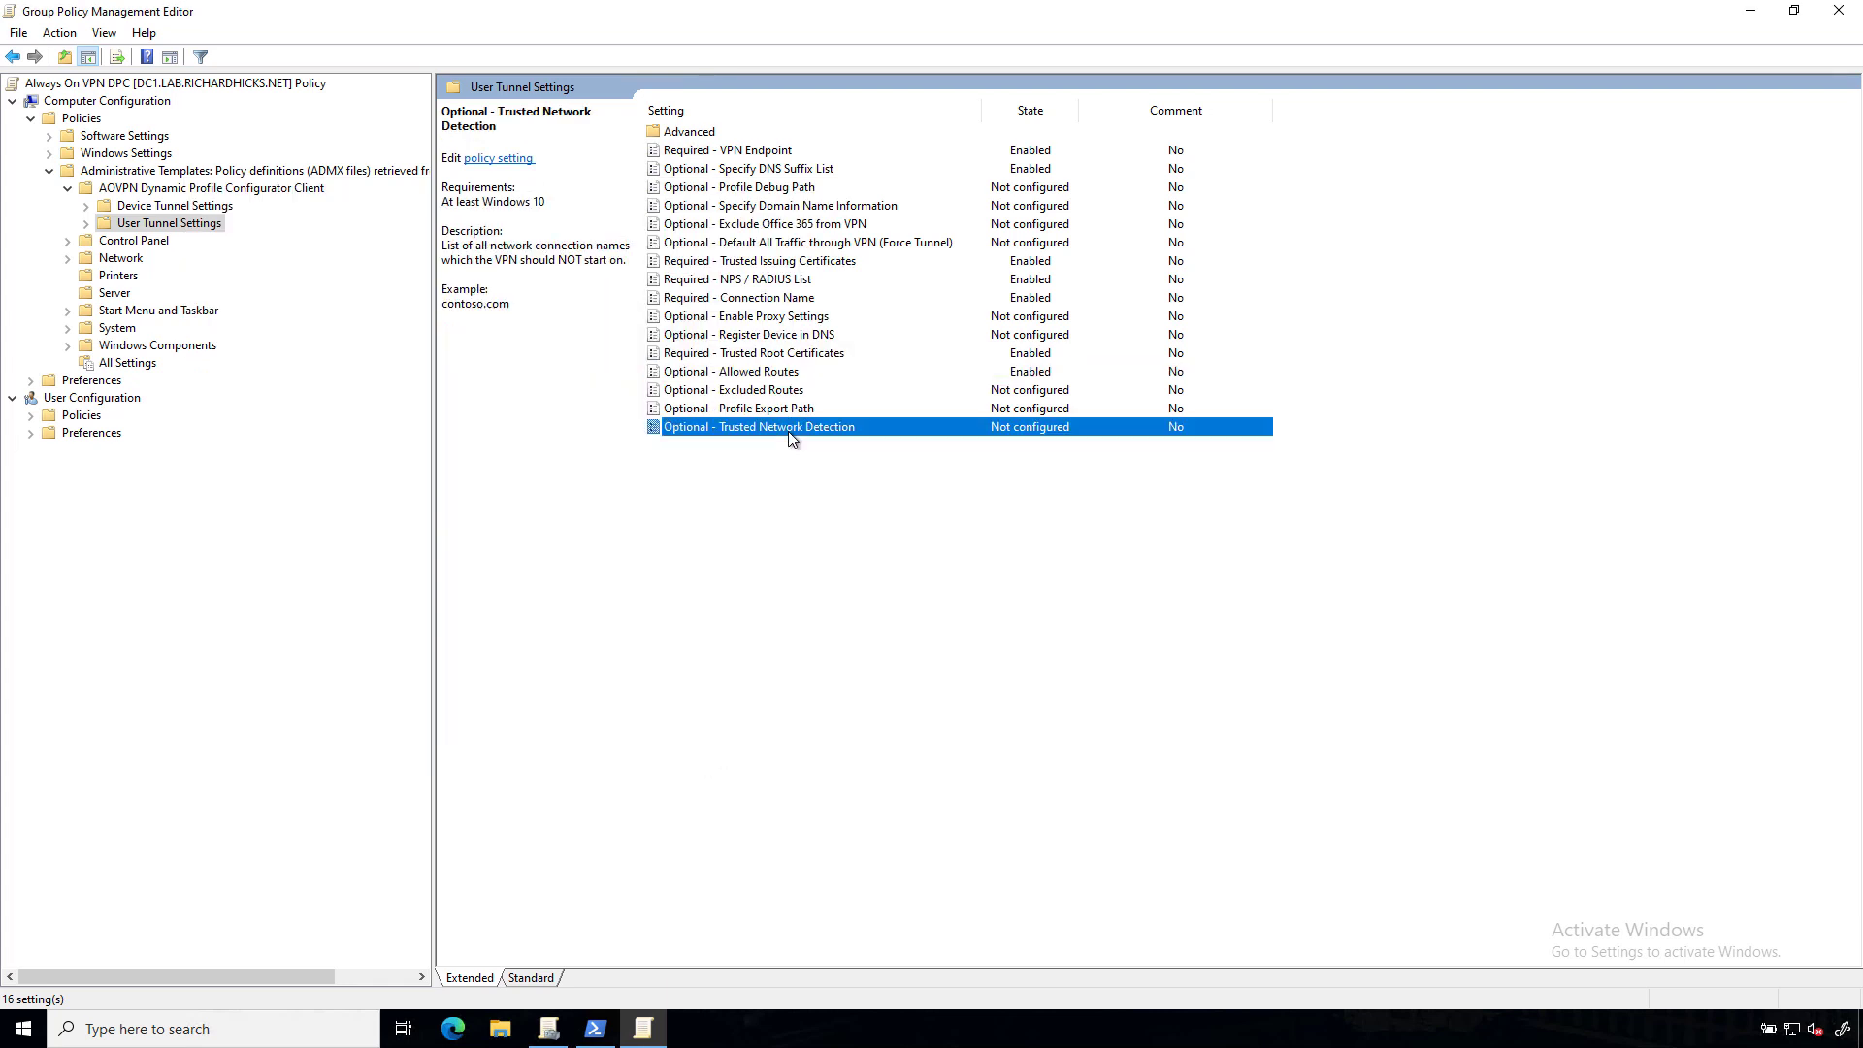
pyautogui.click(289, 351)
pyautogui.click(293, 528)
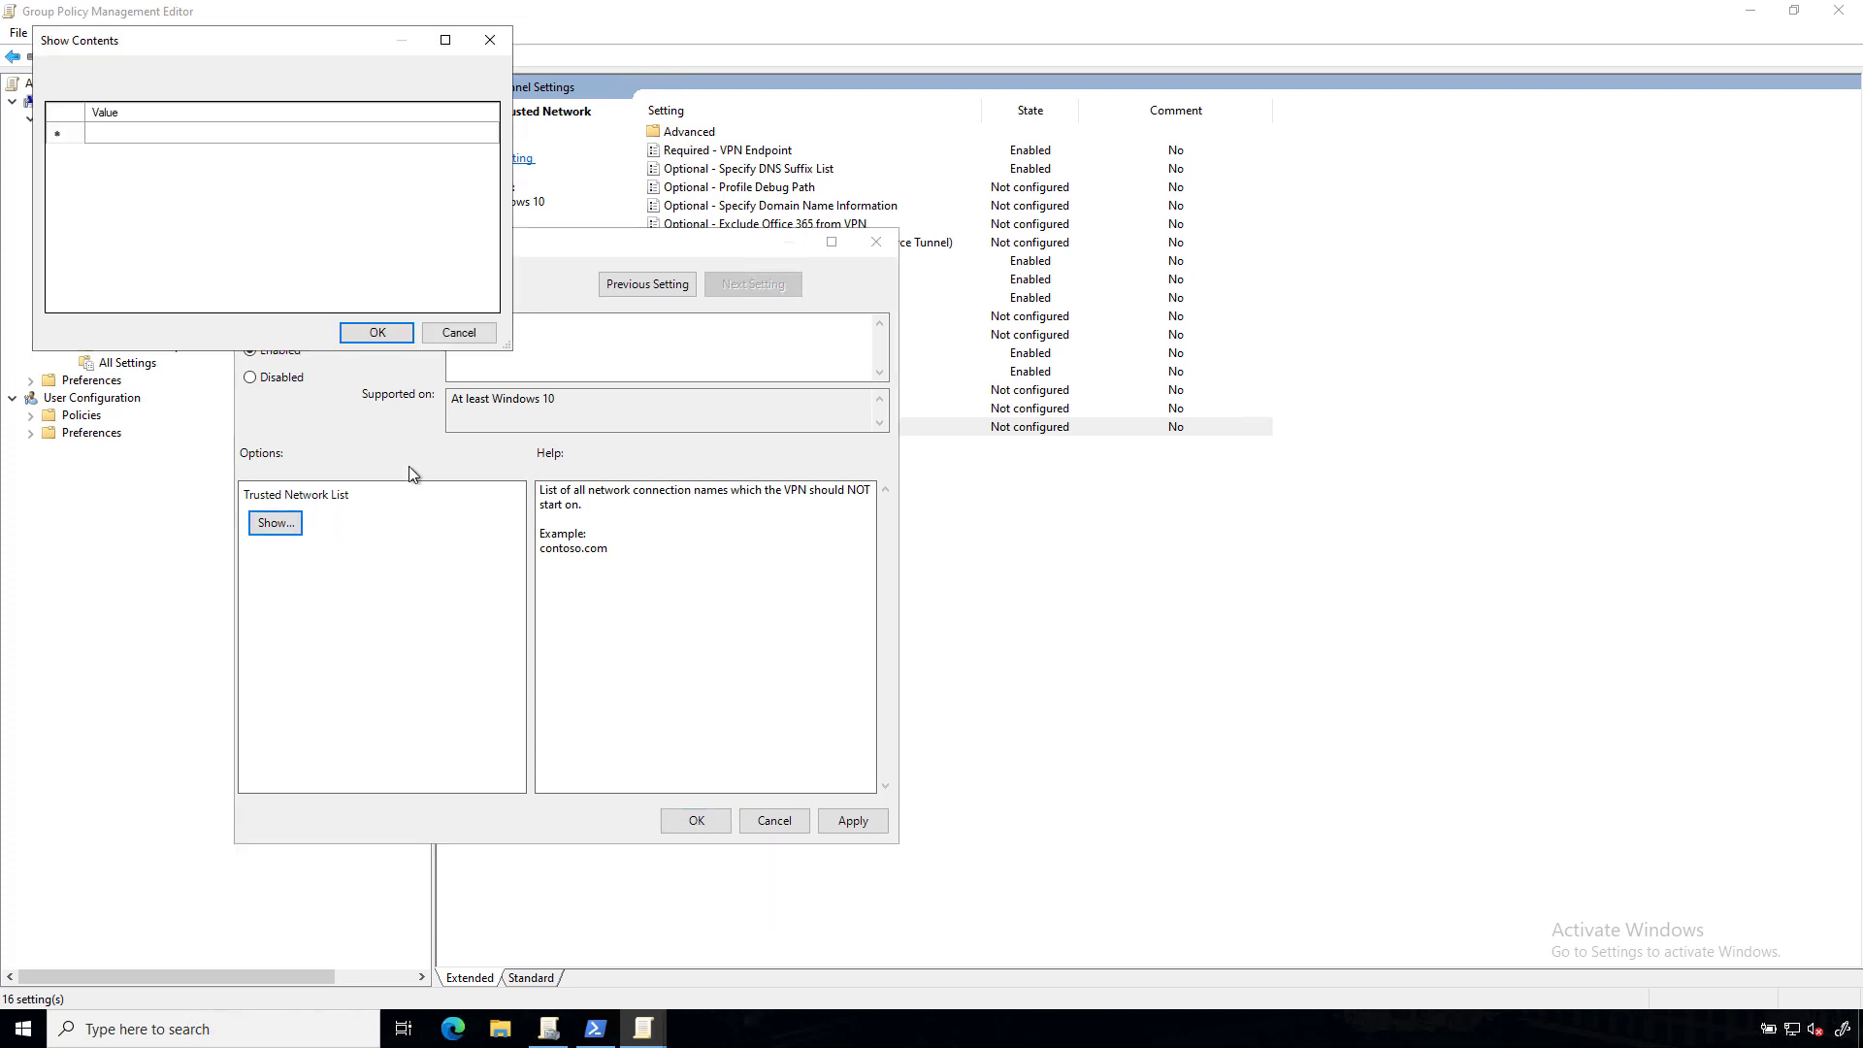
pyautogui.click(191, 135)
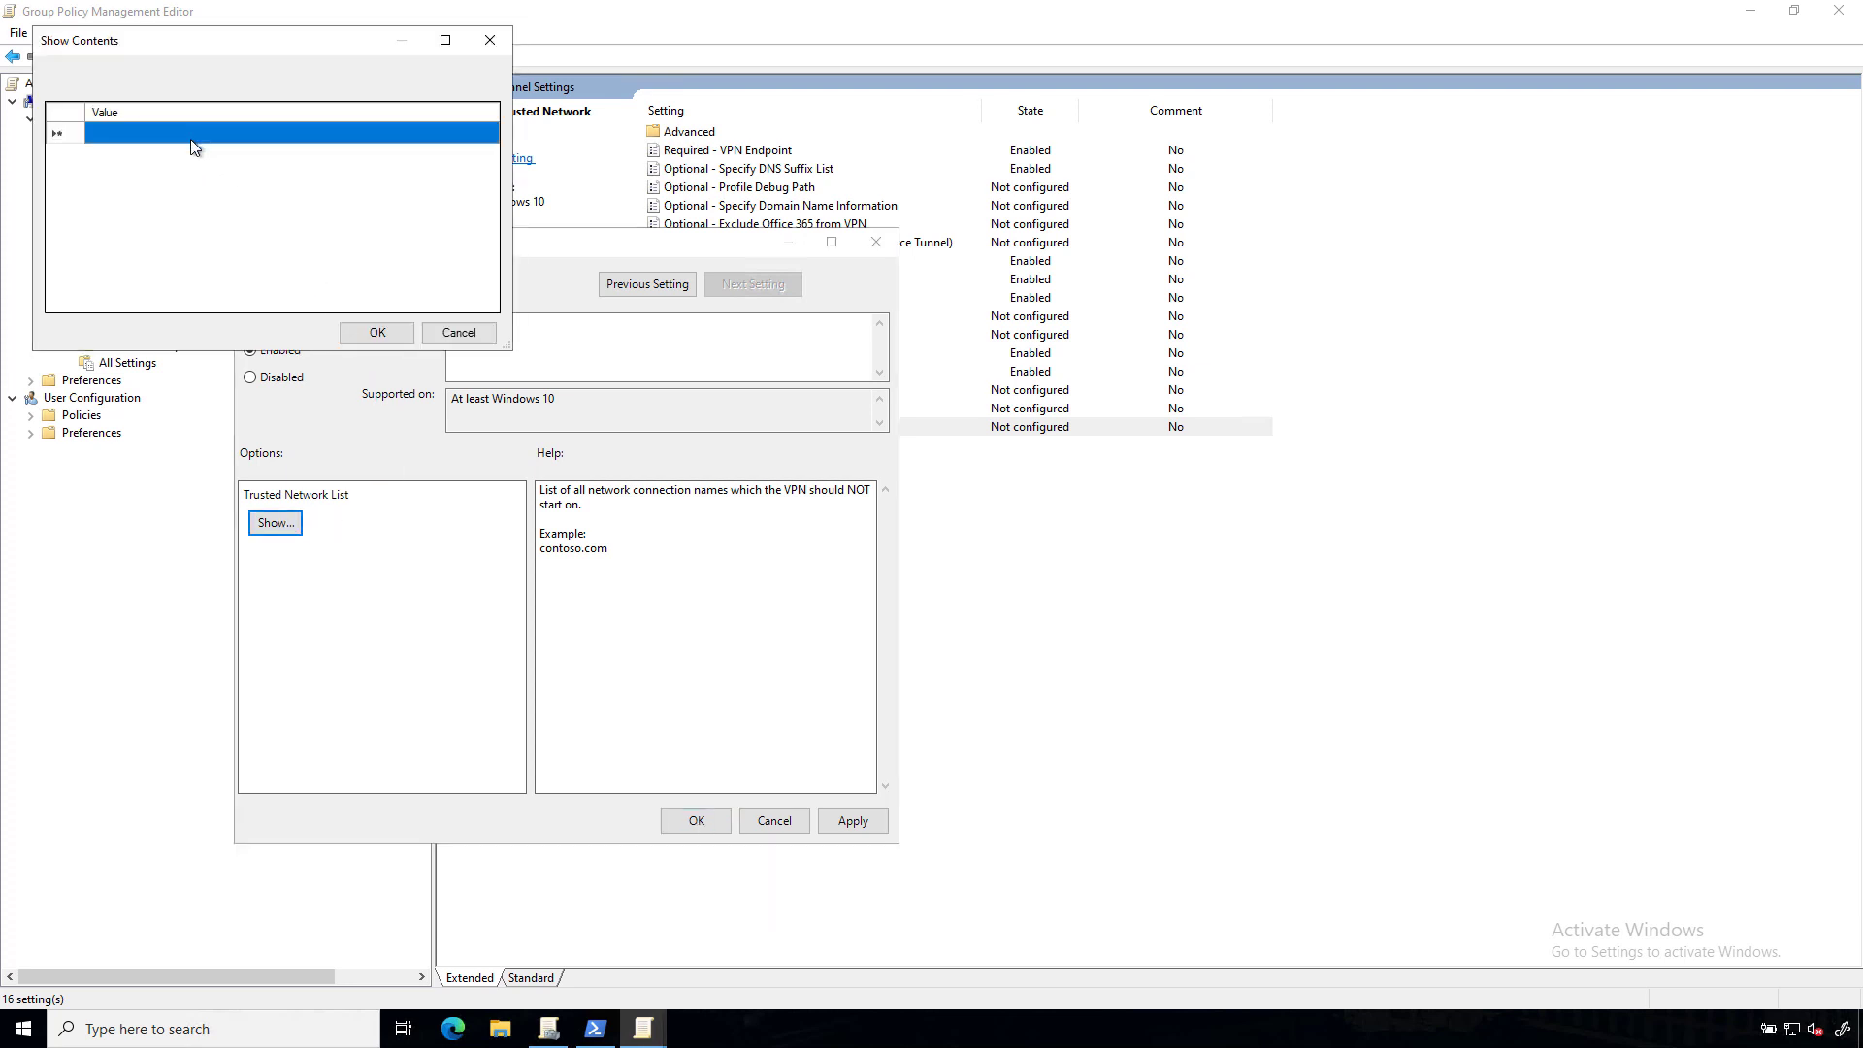
pyautogui.write('lab.richardhicks.')
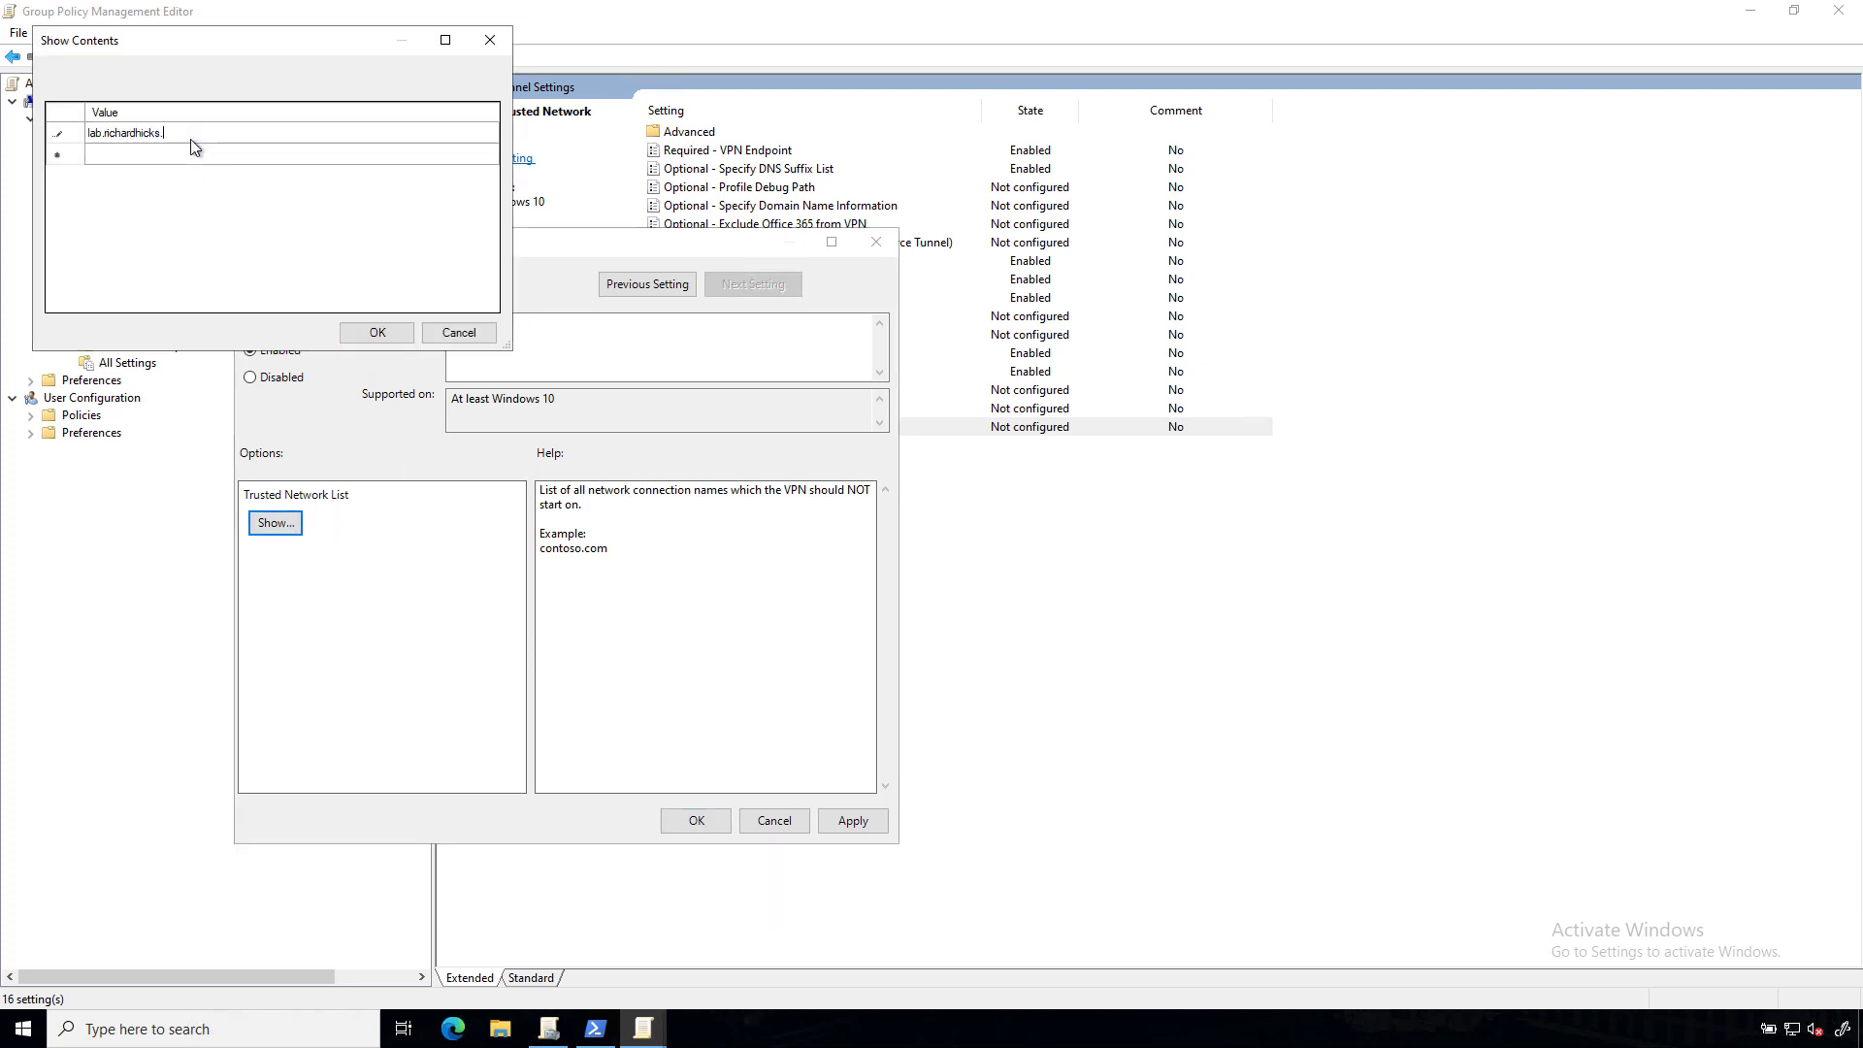
pyautogui.write('net')
pyautogui.click(377, 332)
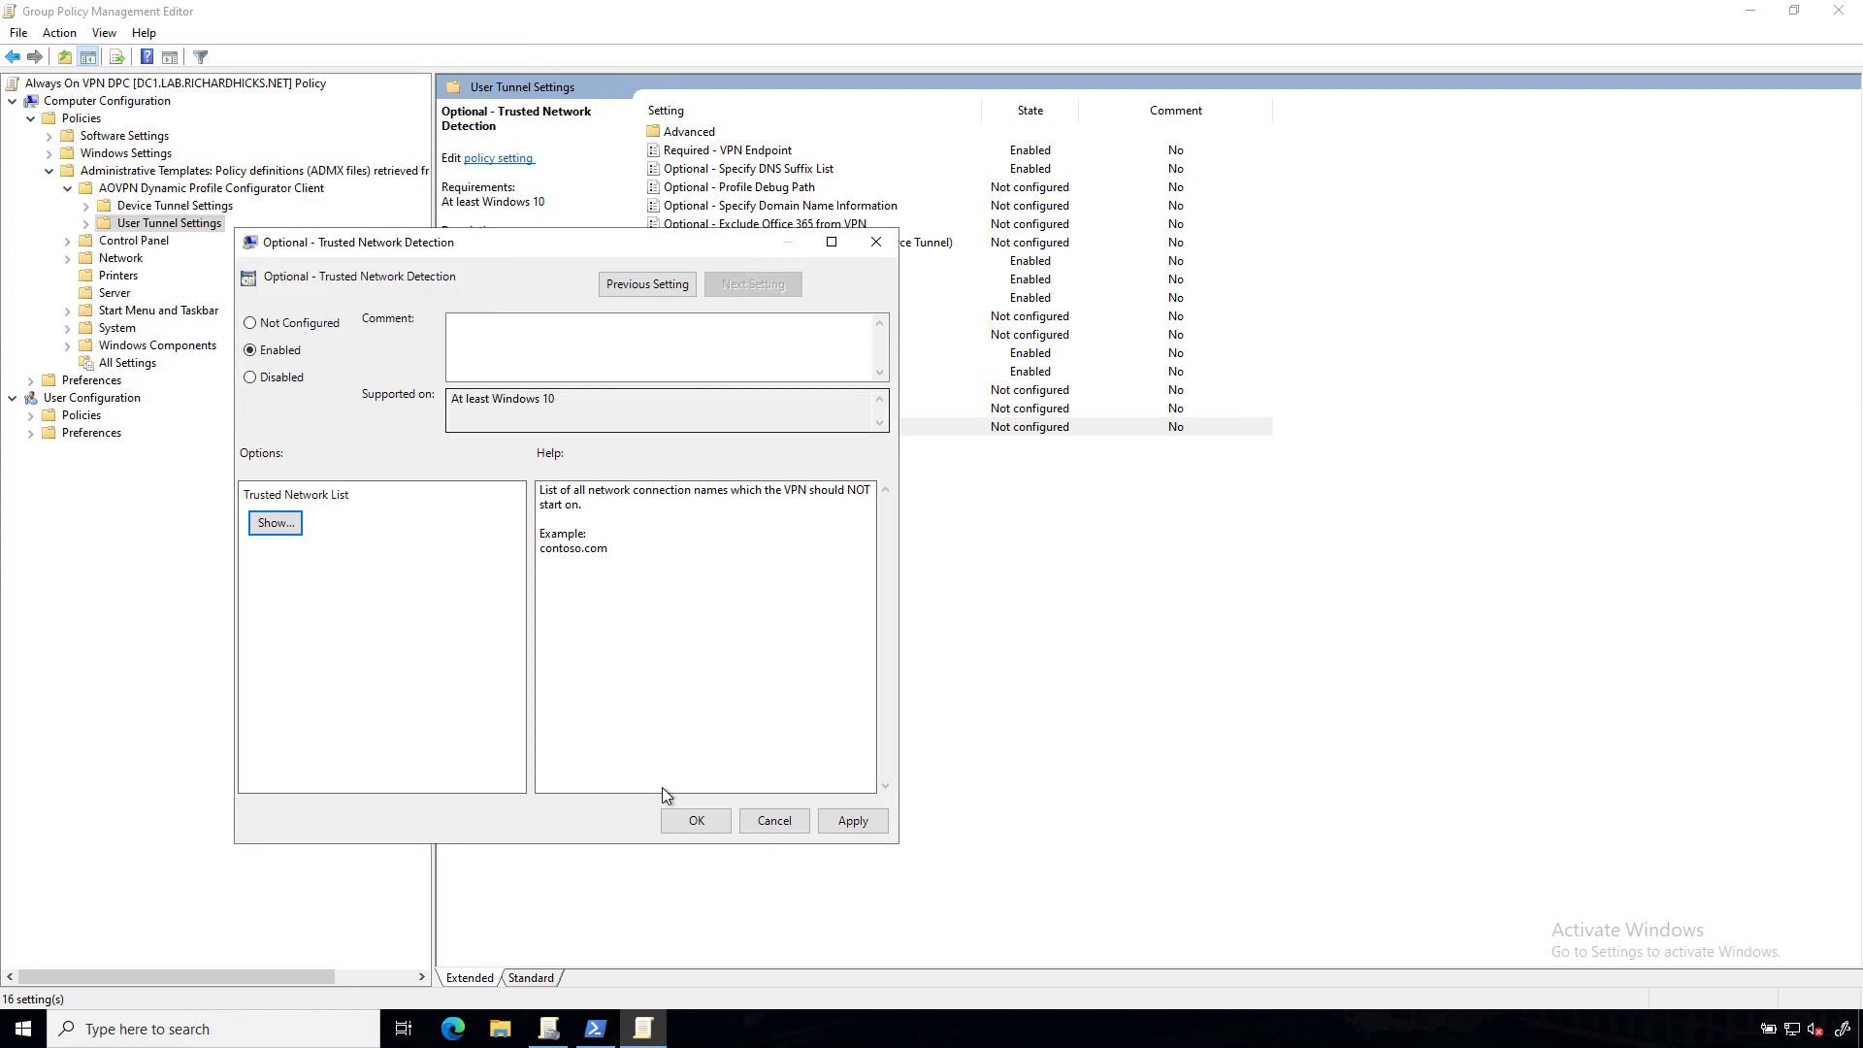
pyautogui.click(687, 820)
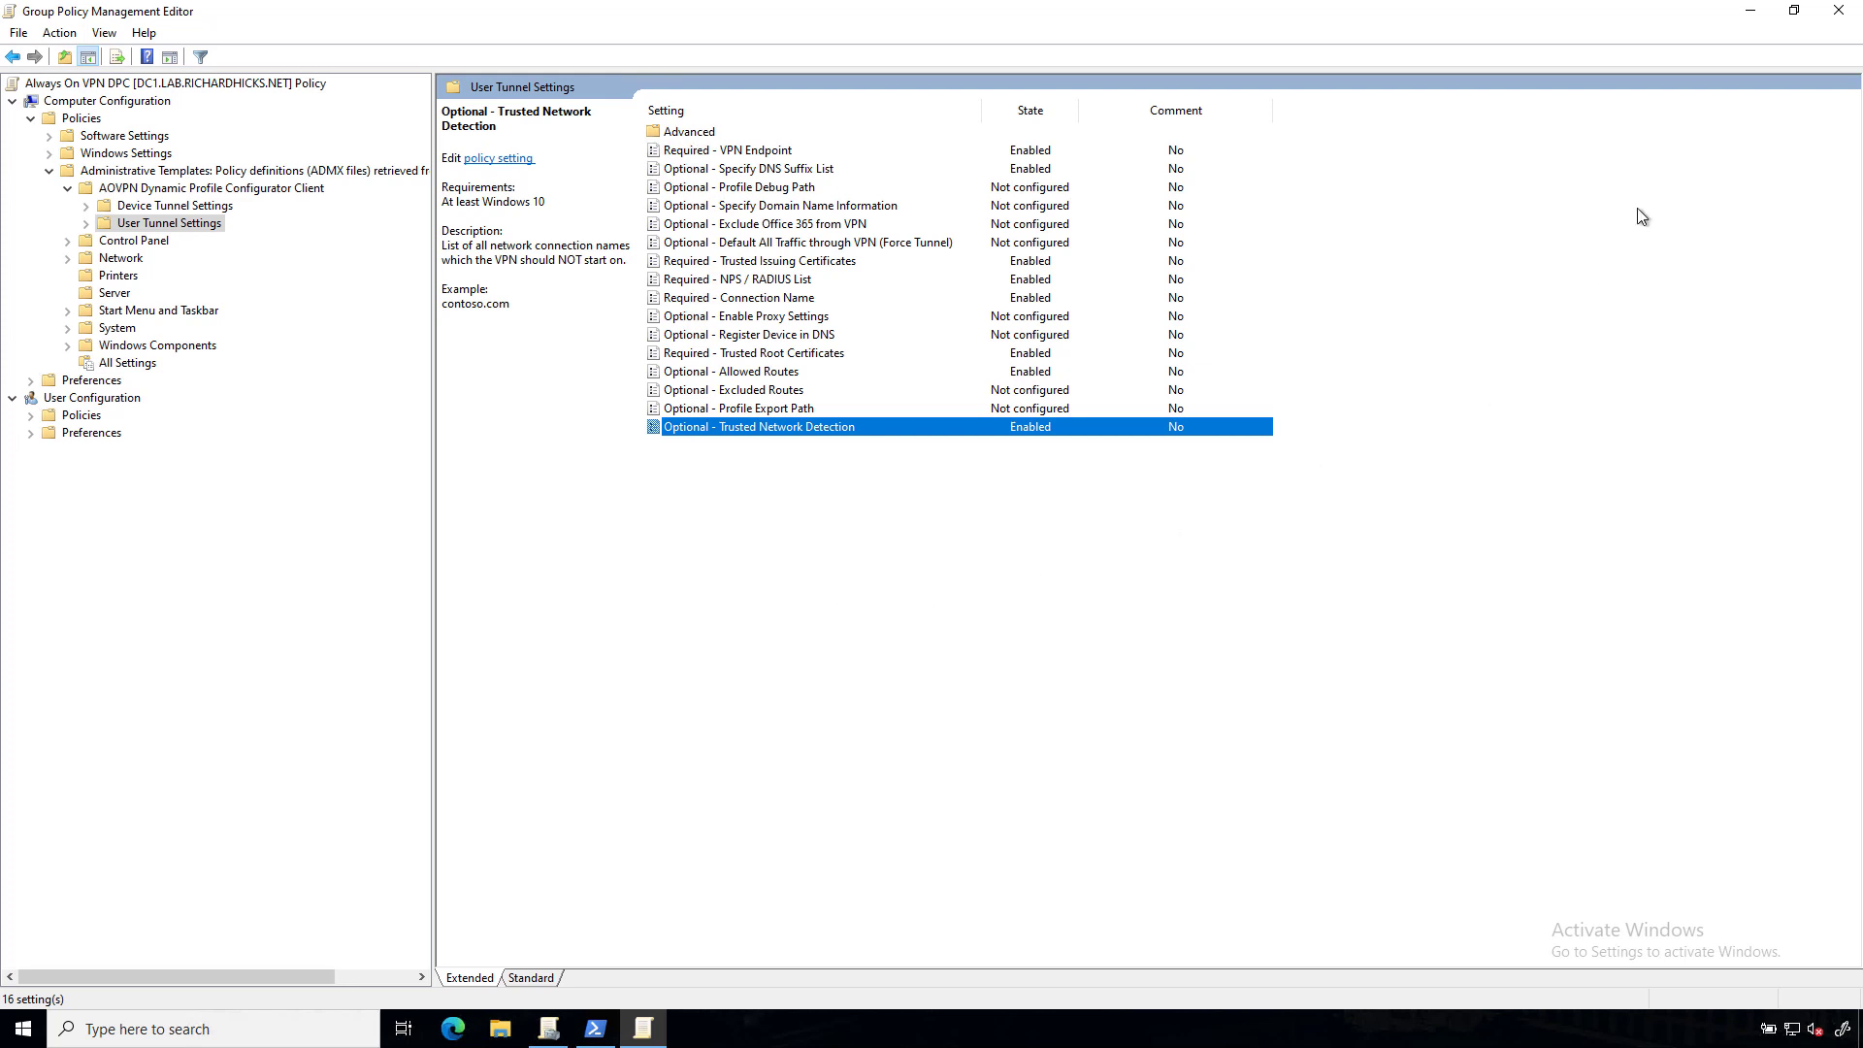
# Step: Close the policy editor and link the Always On VPN DPC GPO to Windows Clients > Always On VPN DPC
pyautogui.click(1838, 10)
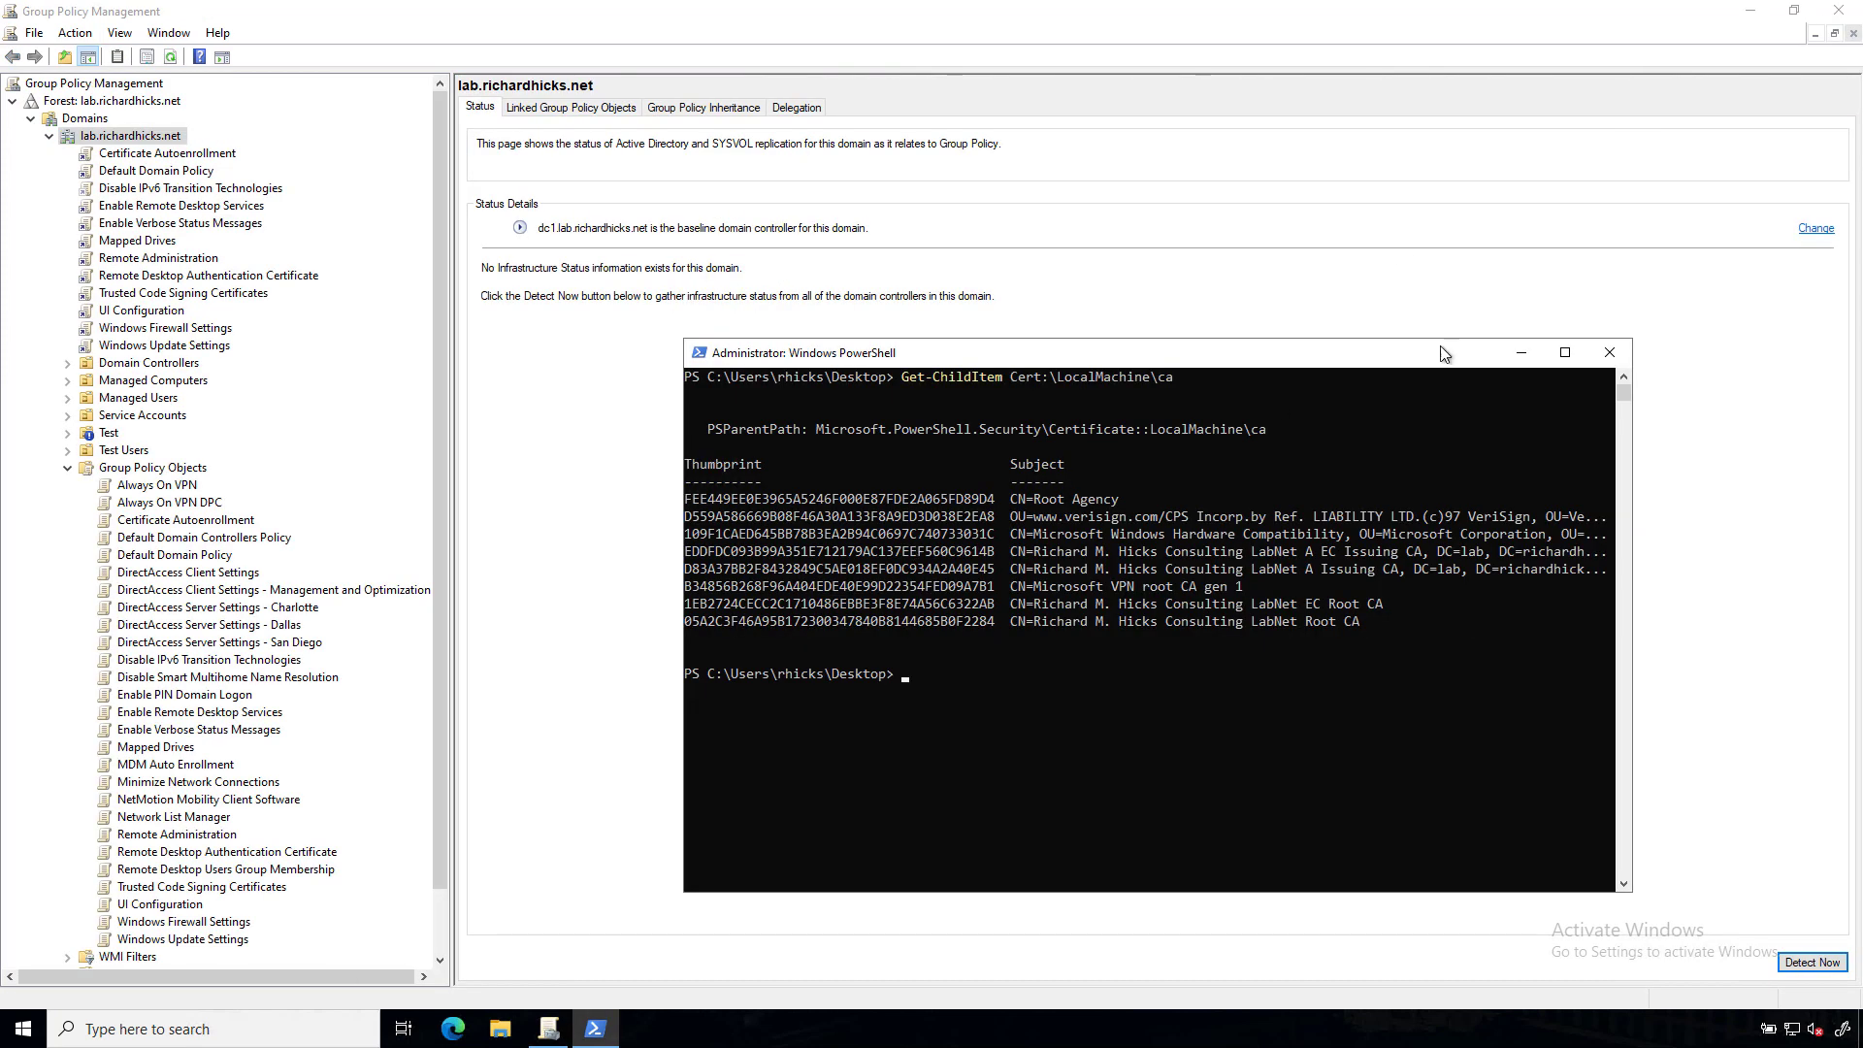
pyautogui.click(1521, 352)
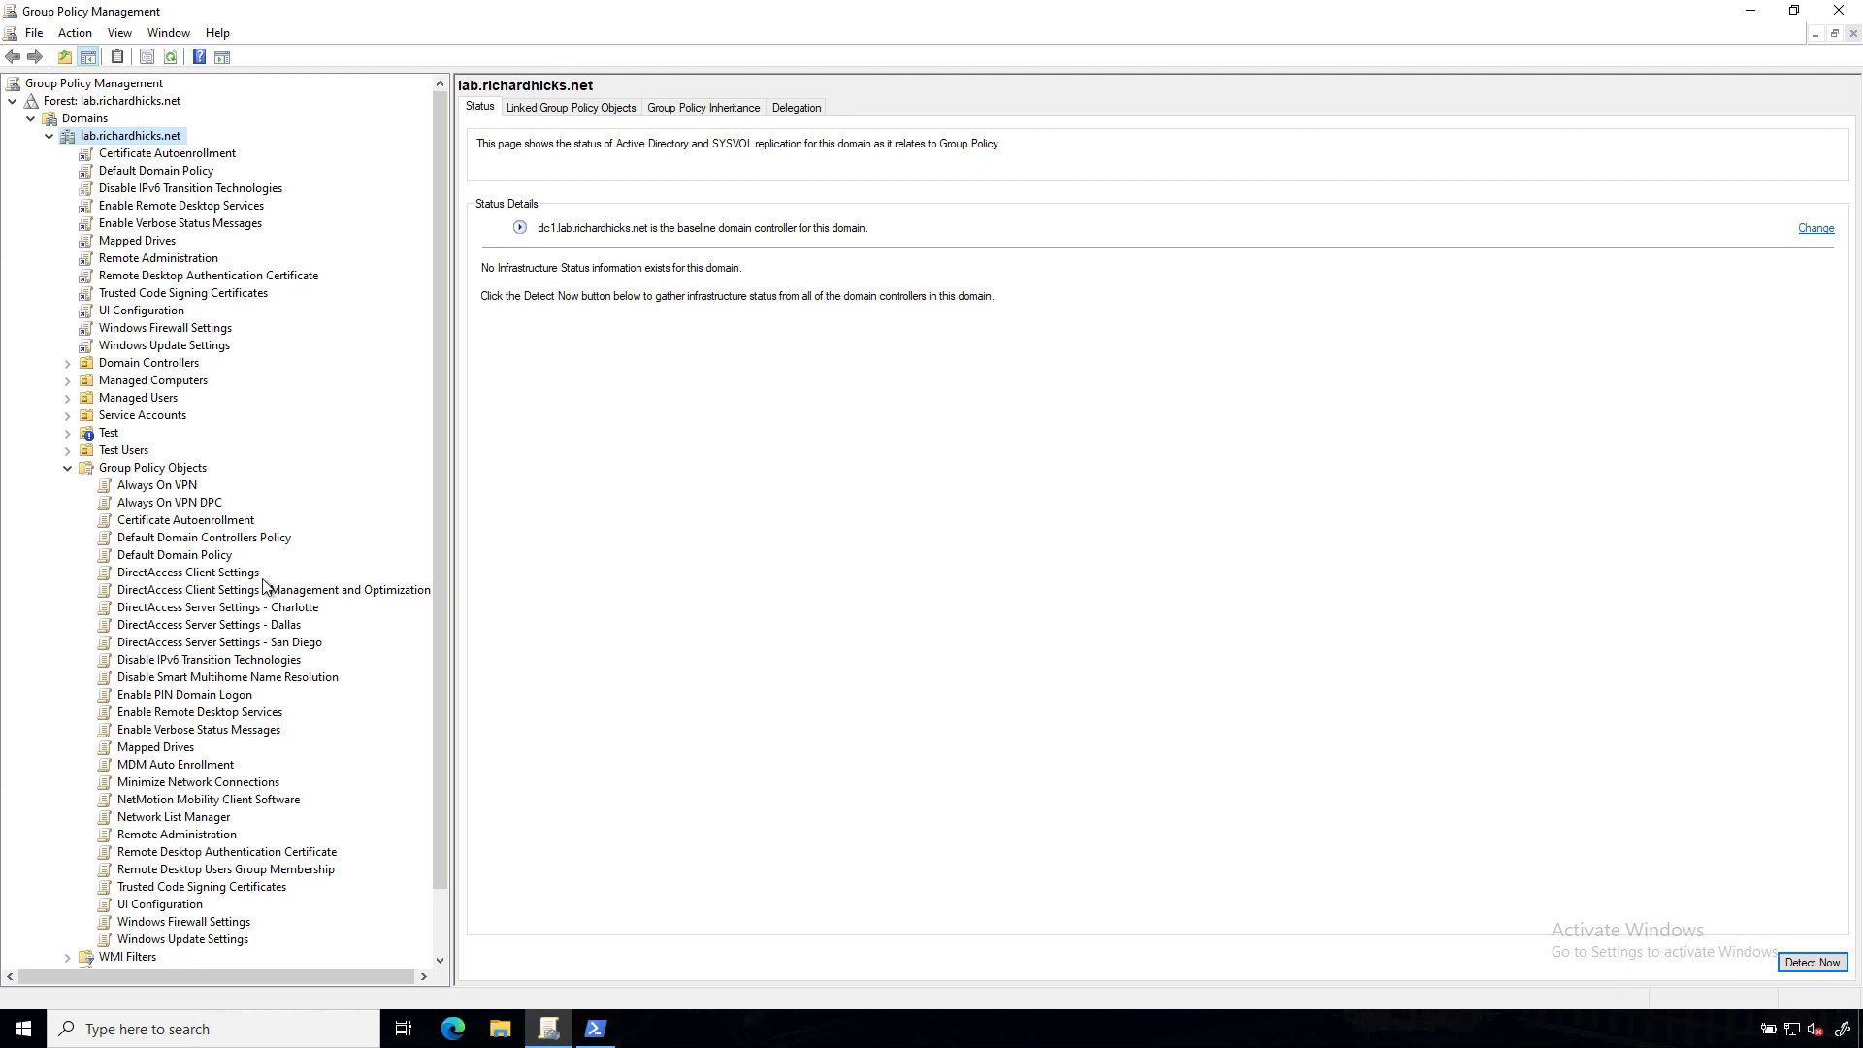
pyautogui.click(69, 380)
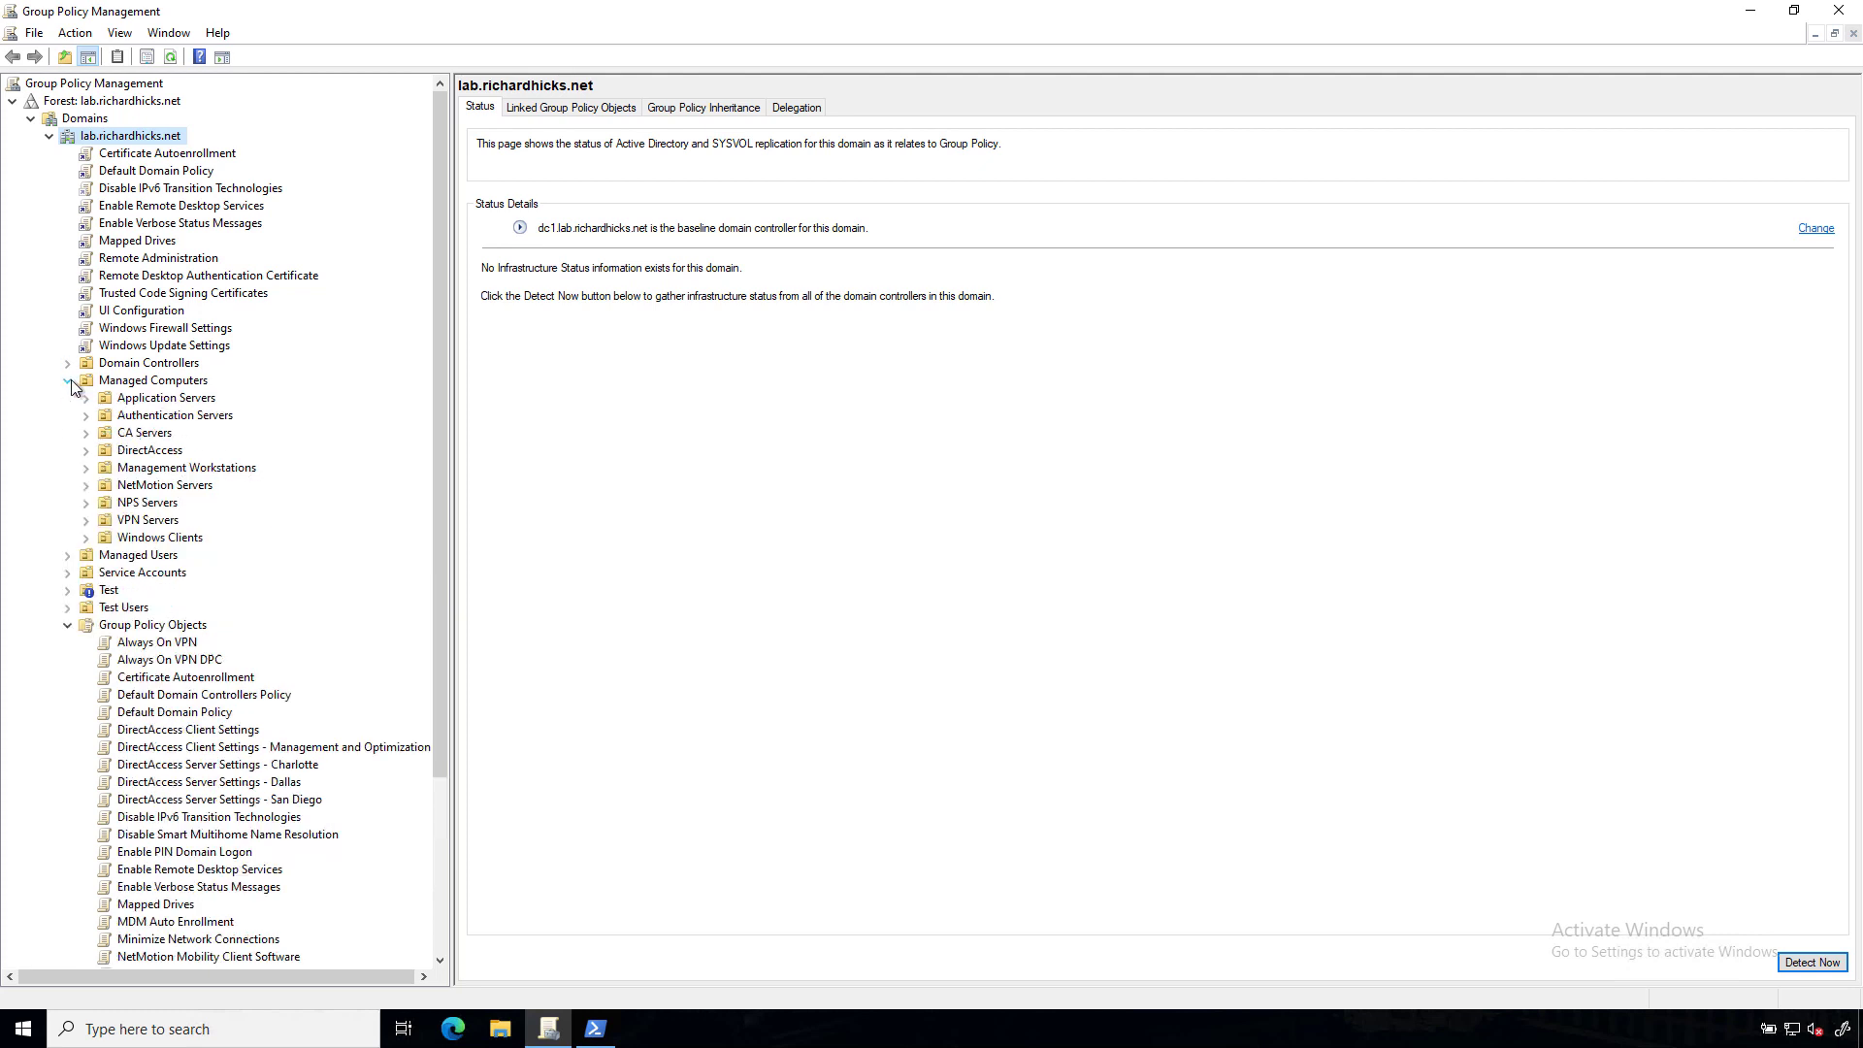
pyautogui.click(86, 538)
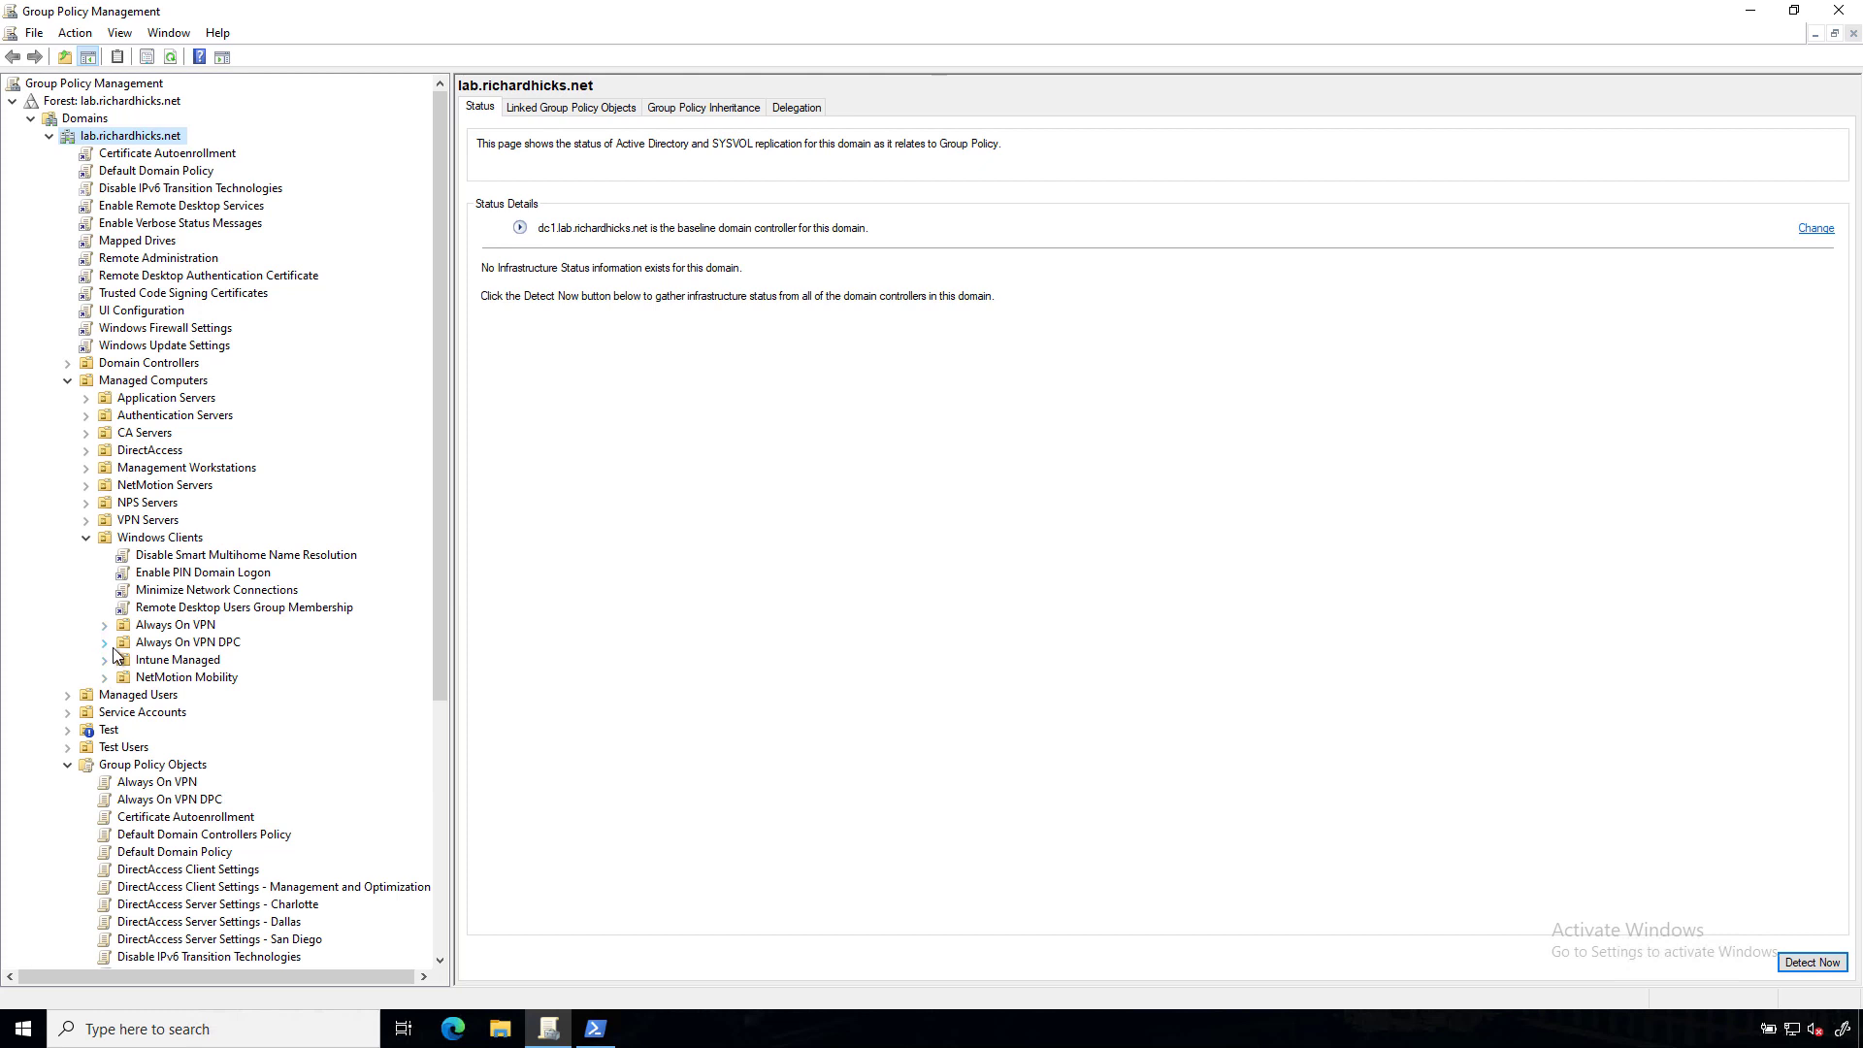
pyautogui.rightClick(210, 646)
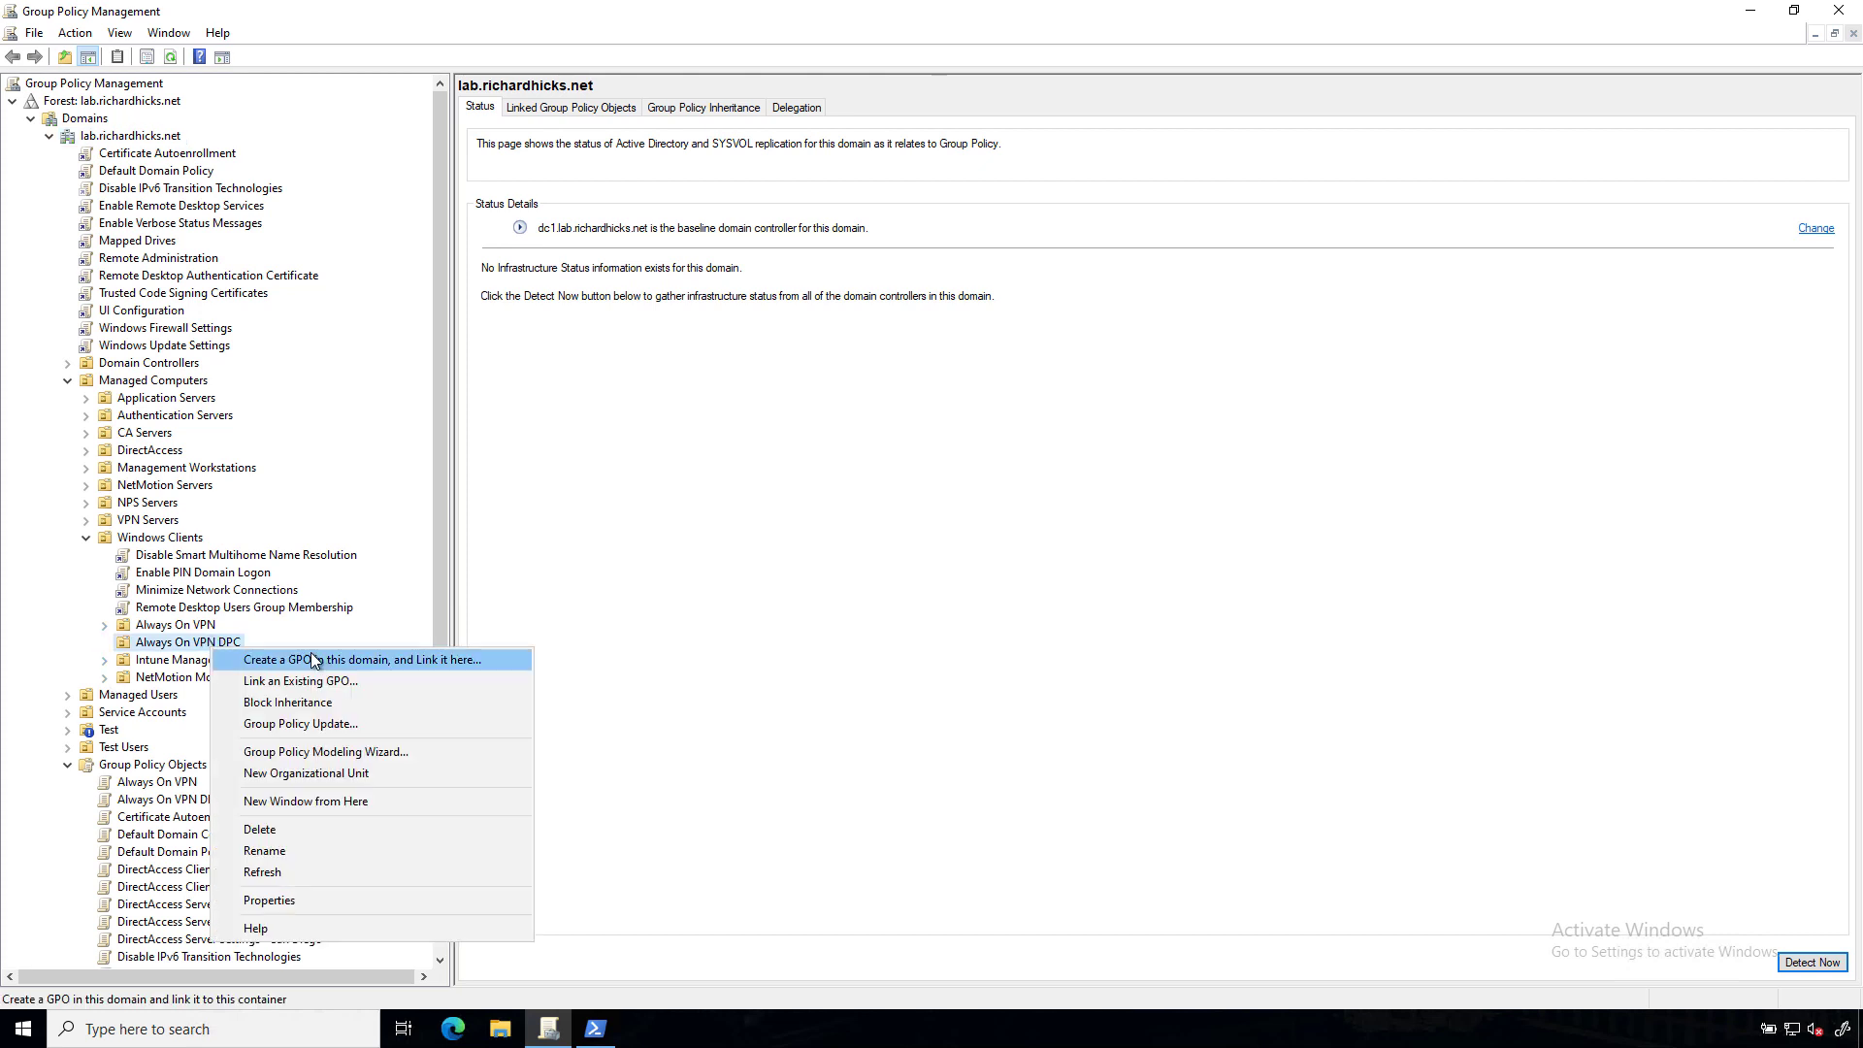
pyautogui.click(330, 681)
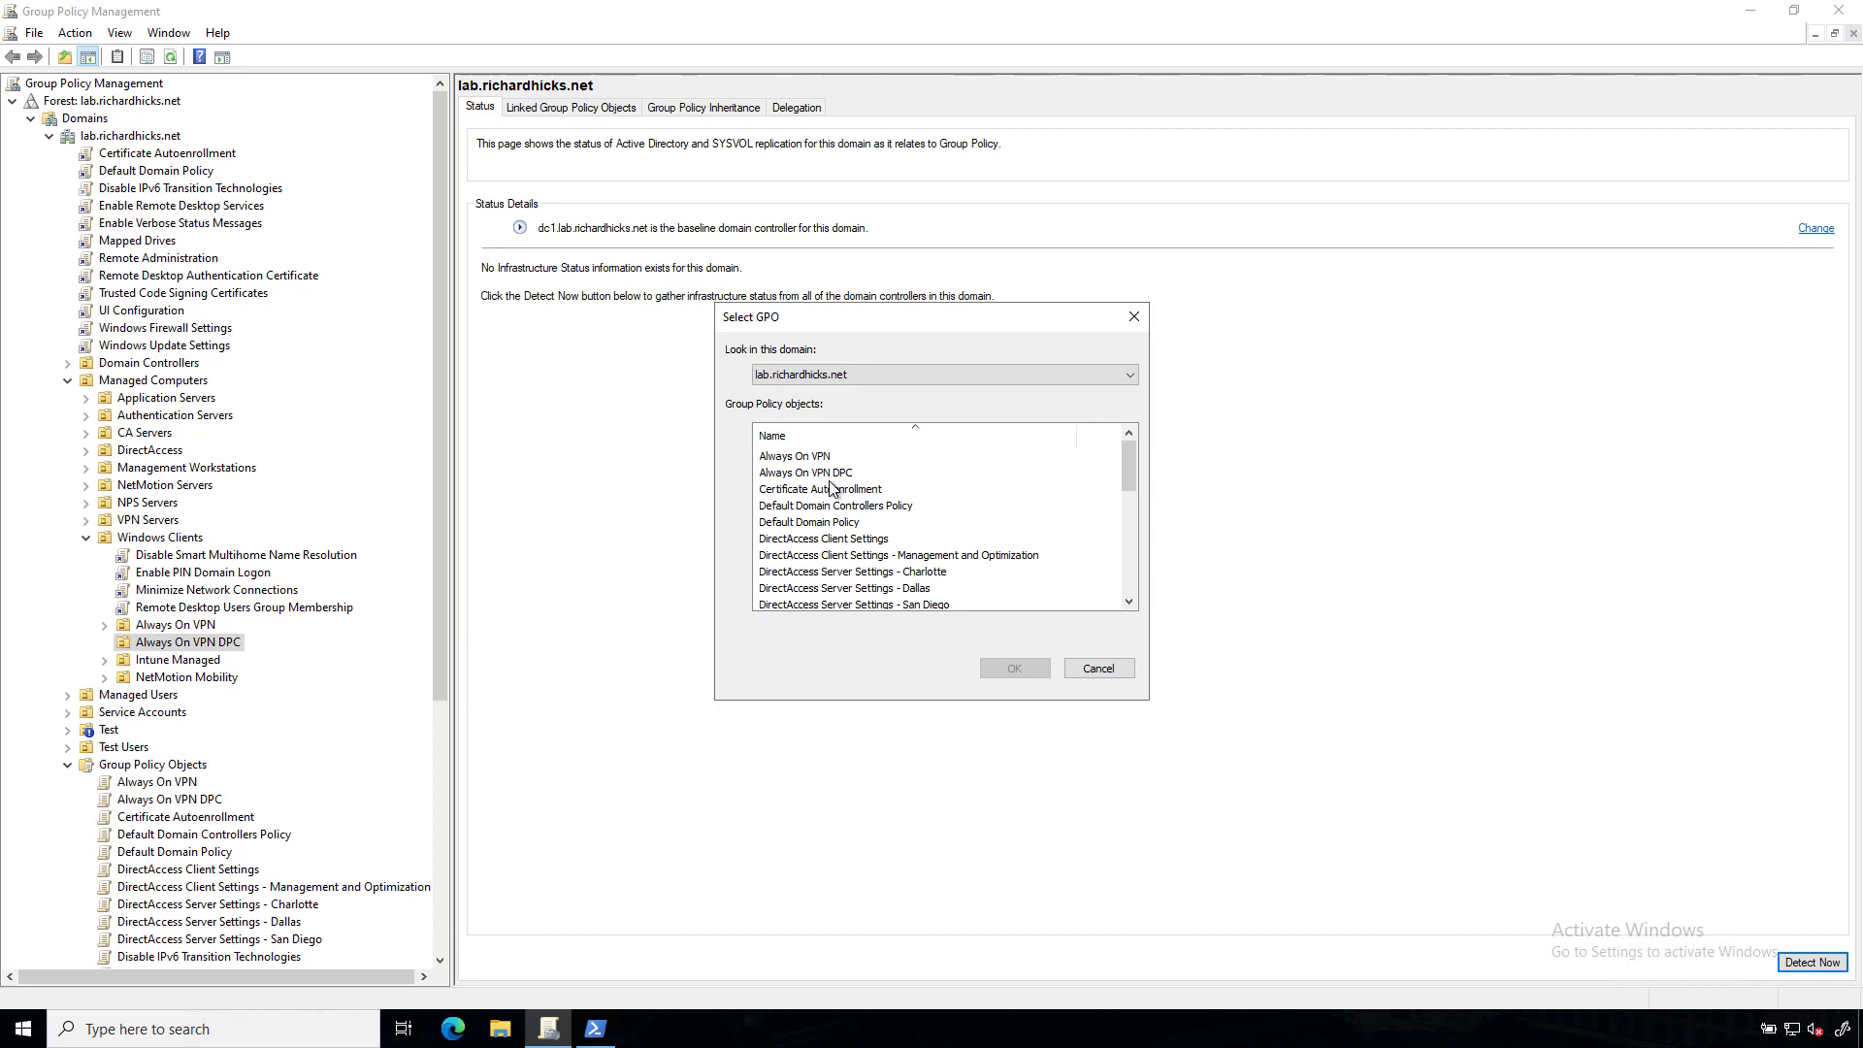
pyautogui.click(834, 473)
pyautogui.click(1009, 668)
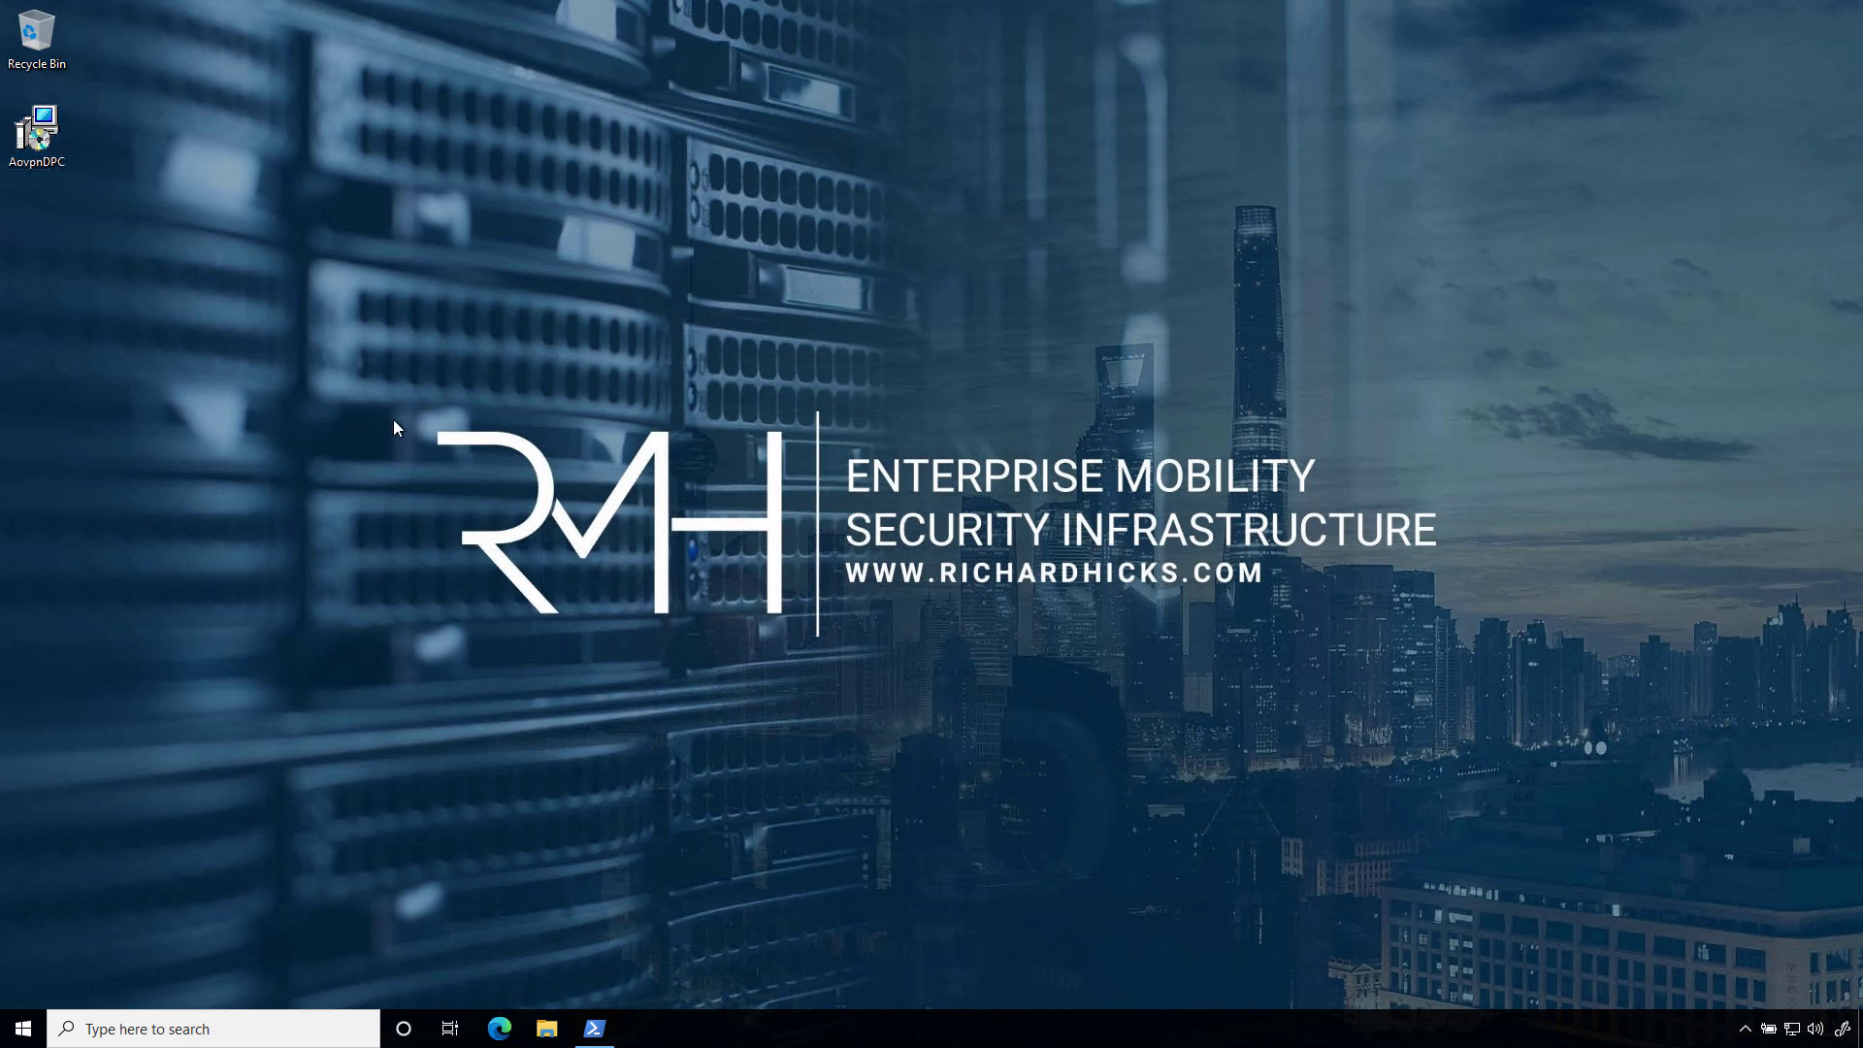
# Step: Install the AovpnDPC package to its default Program Files folder, accepting the licence and UAC prompt
pyautogui.doubleClick(50, 165)
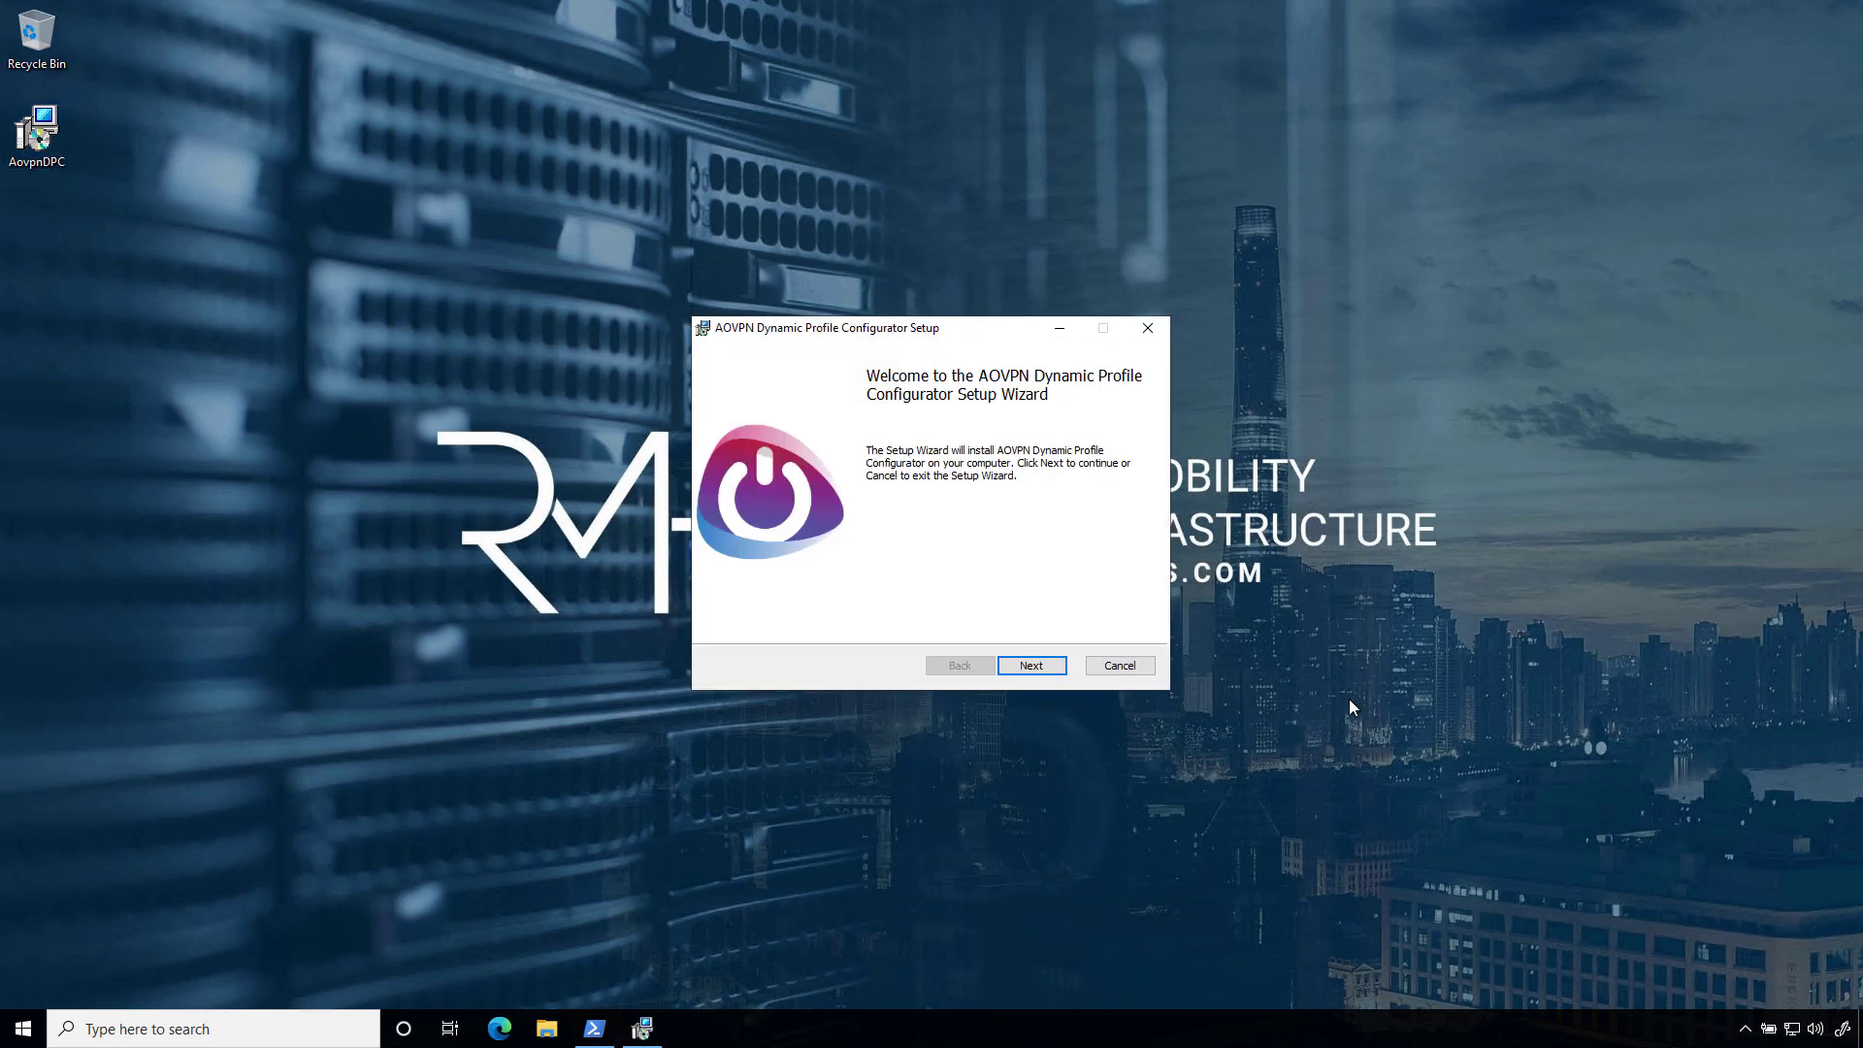
pyautogui.click(1030, 665)
pyautogui.click(836, 619)
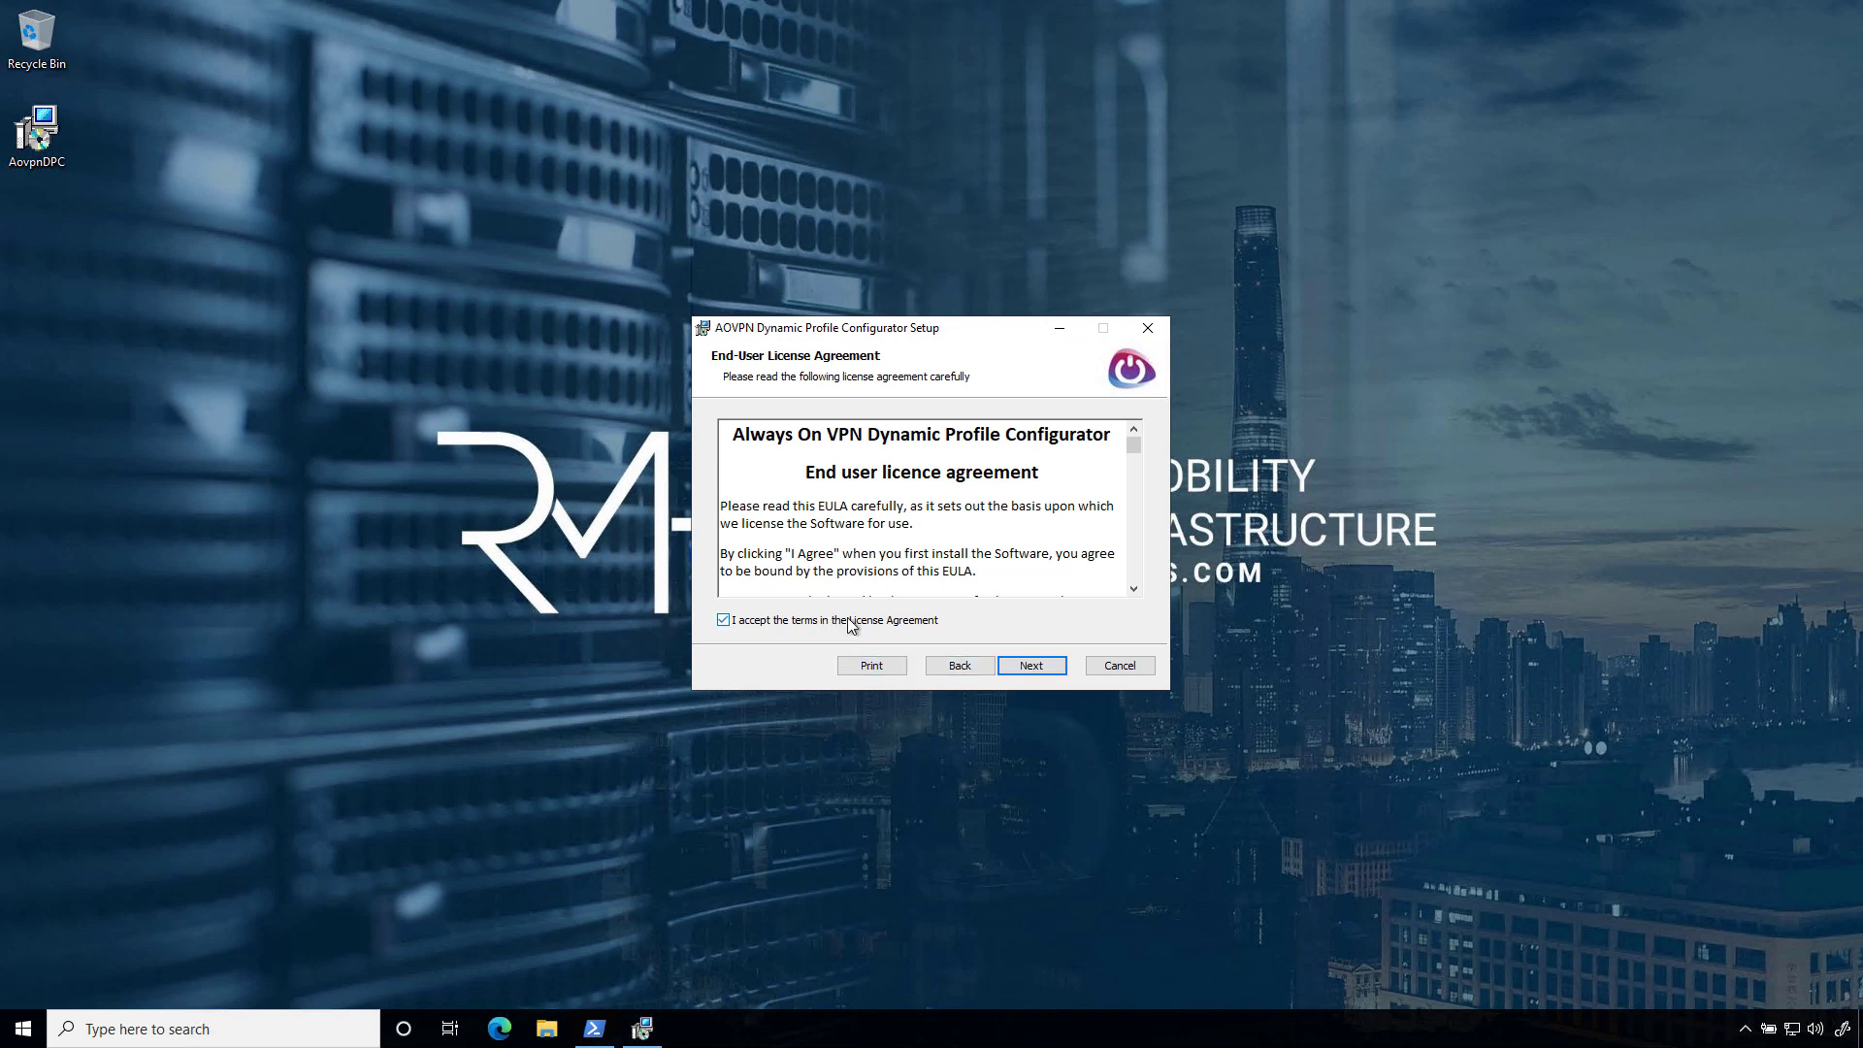
pyautogui.click(1031, 665)
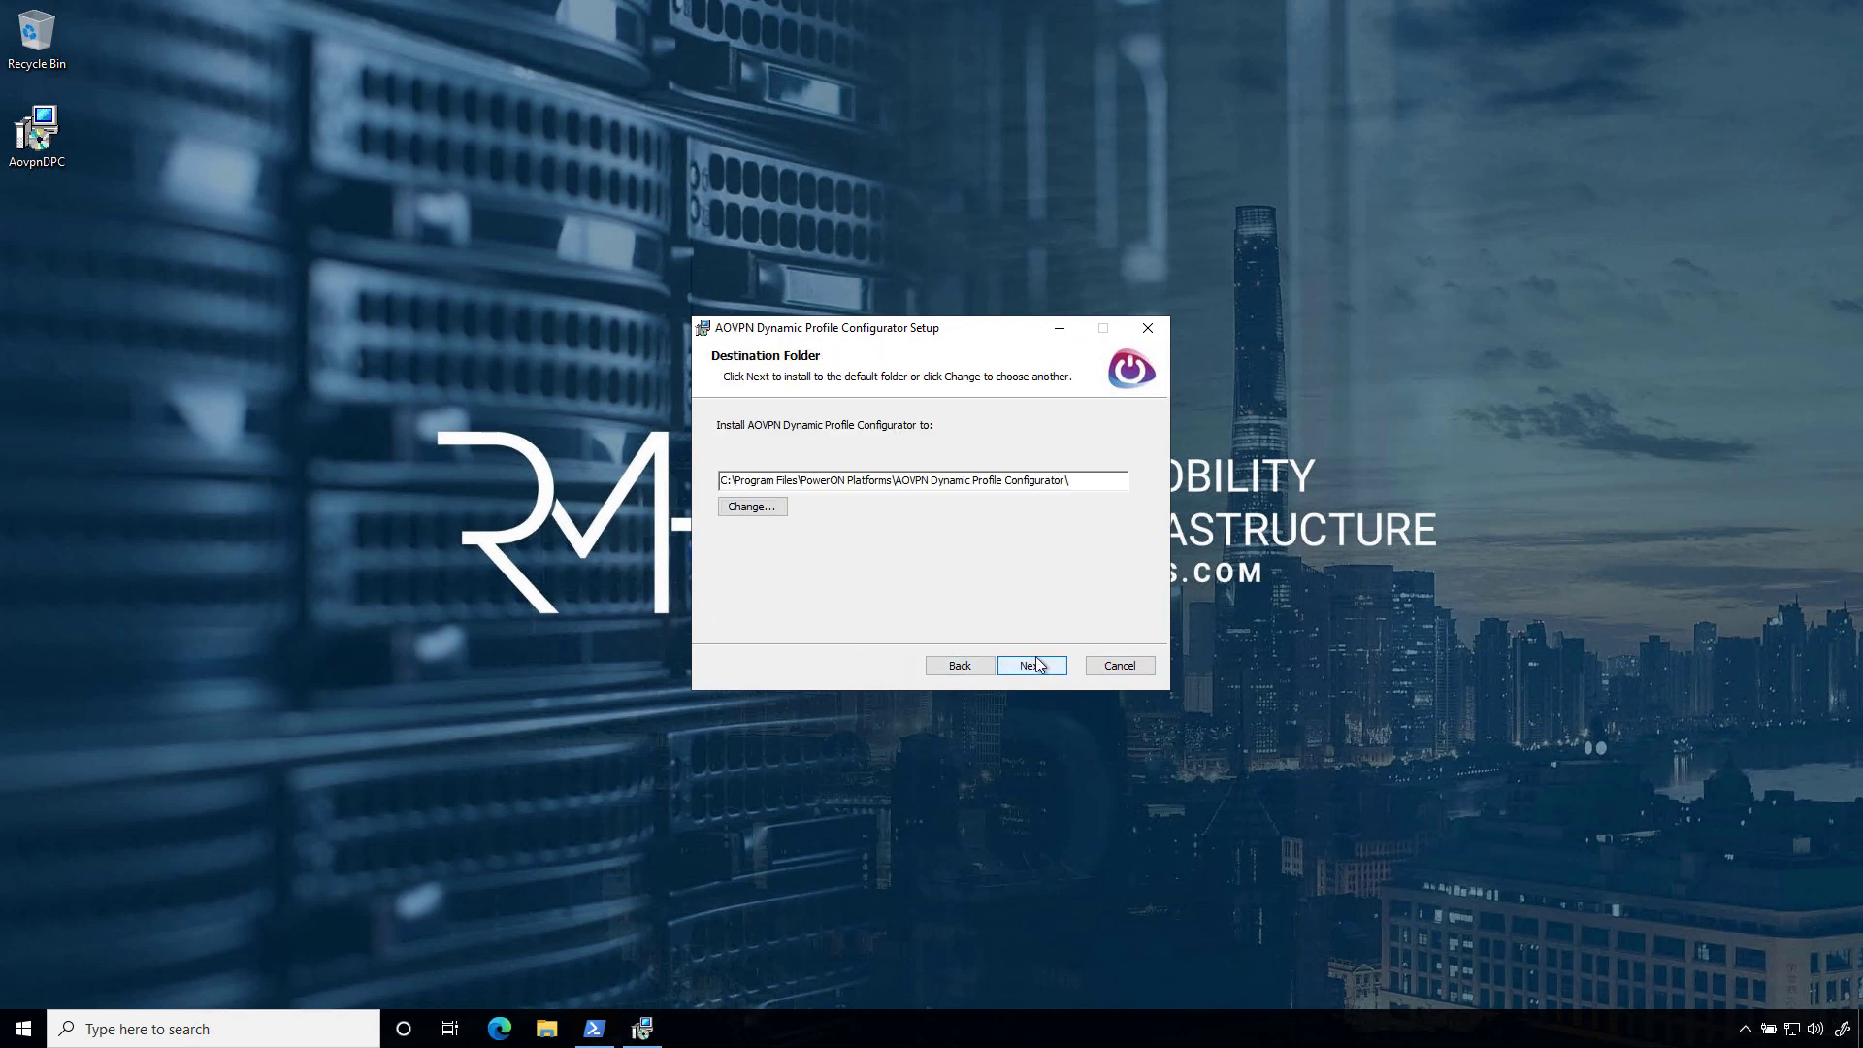
pyautogui.moveTo(1072, 486); pyautogui.dragTo(579, 486)
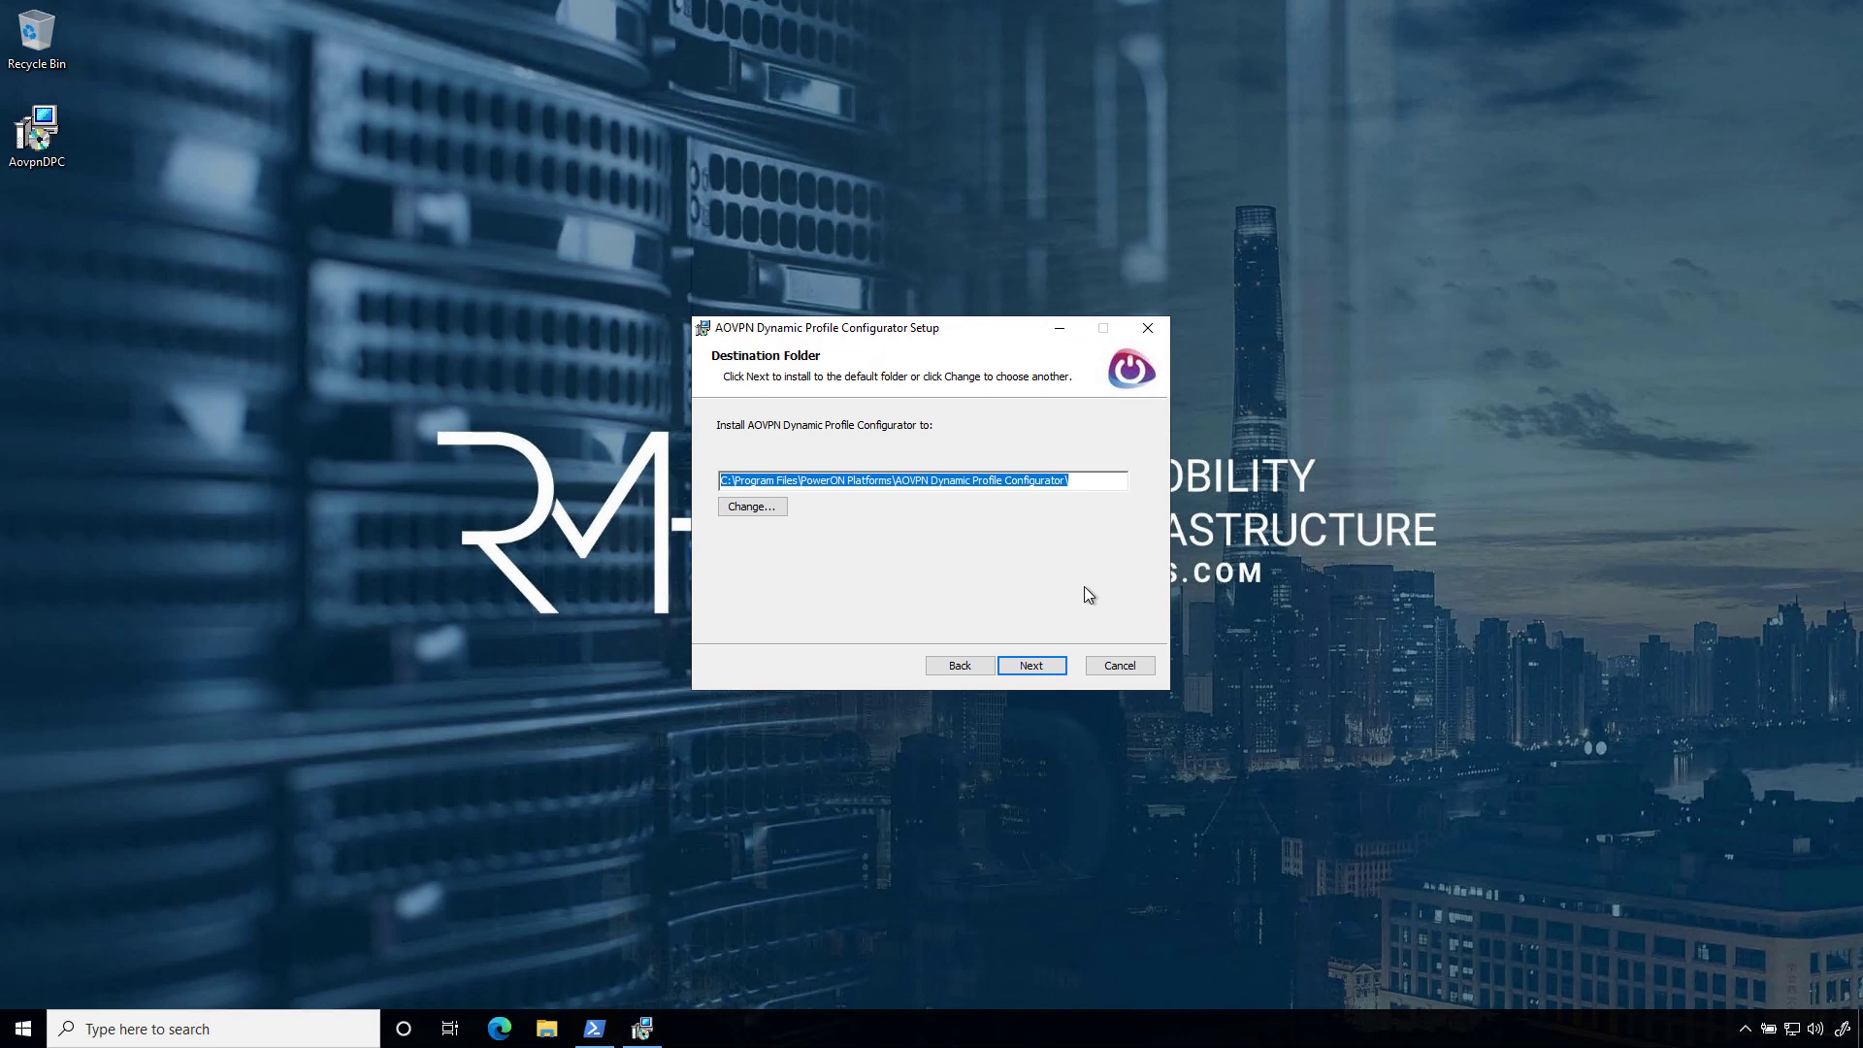
pyautogui.click(1050, 666)
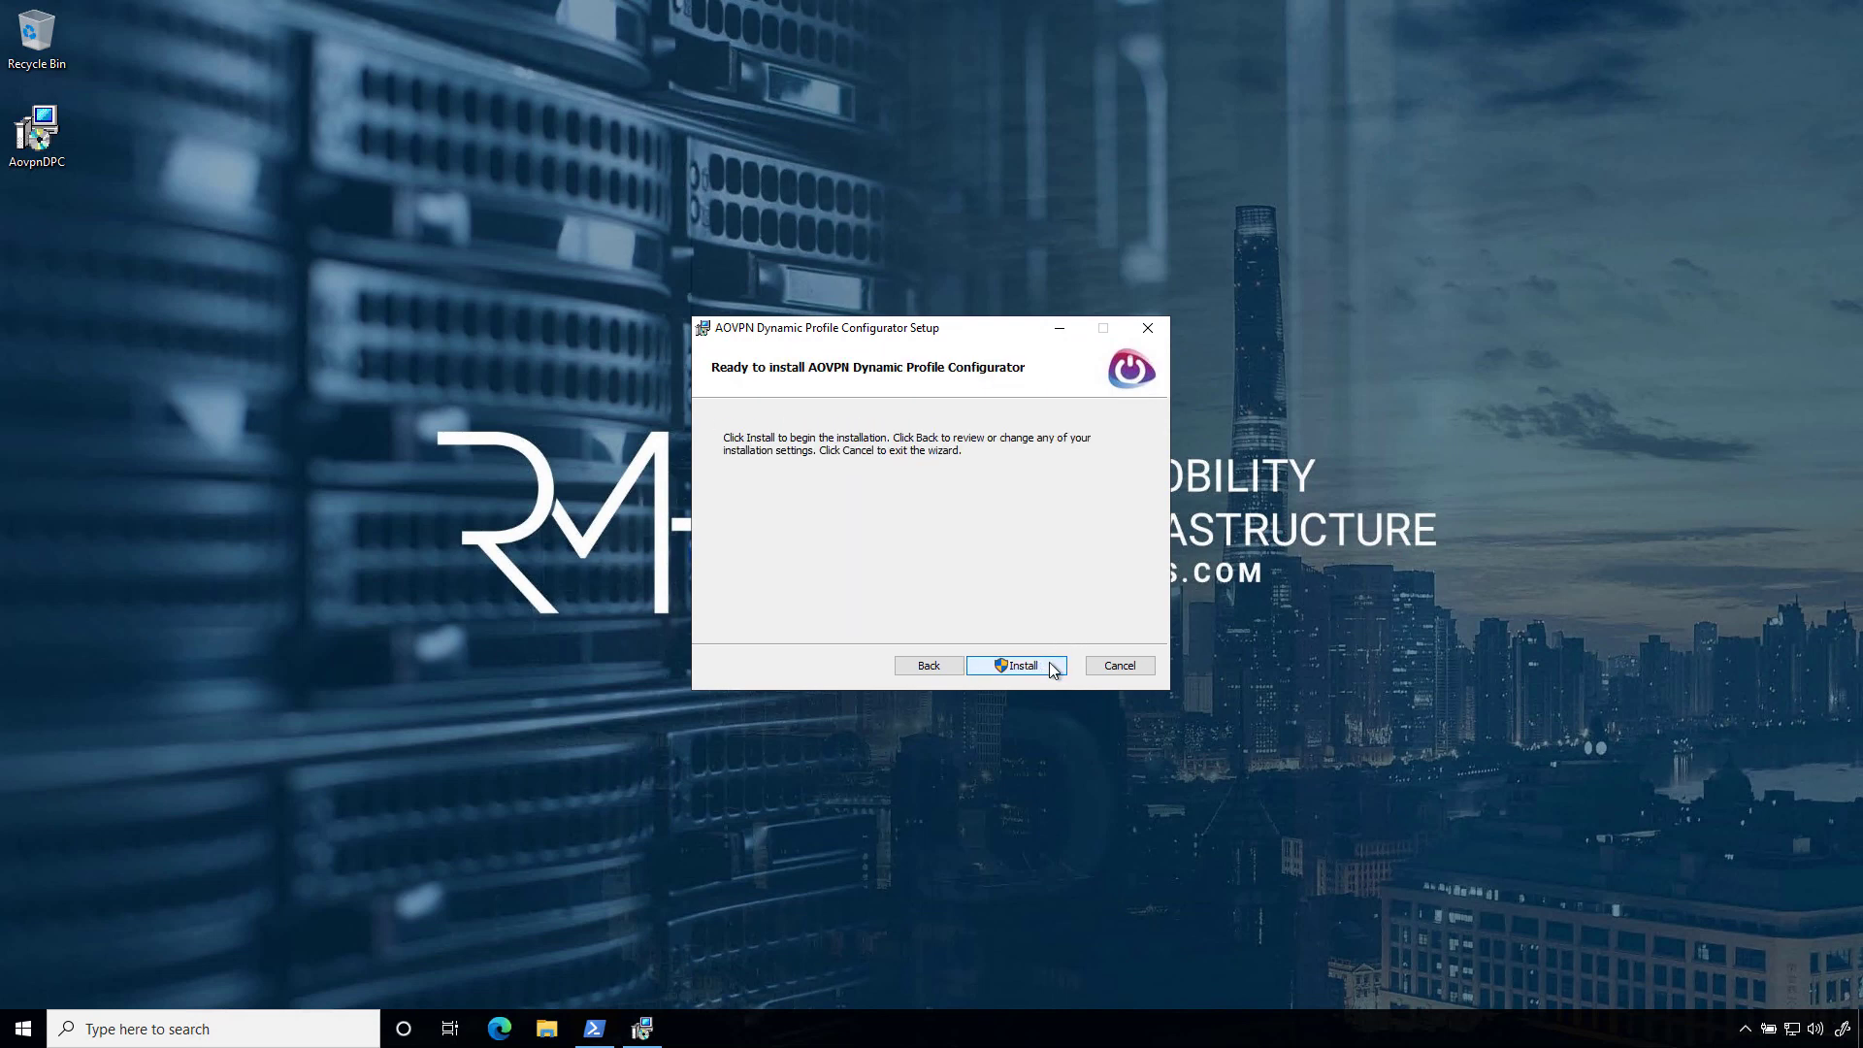
pyautogui.click(1051, 665)
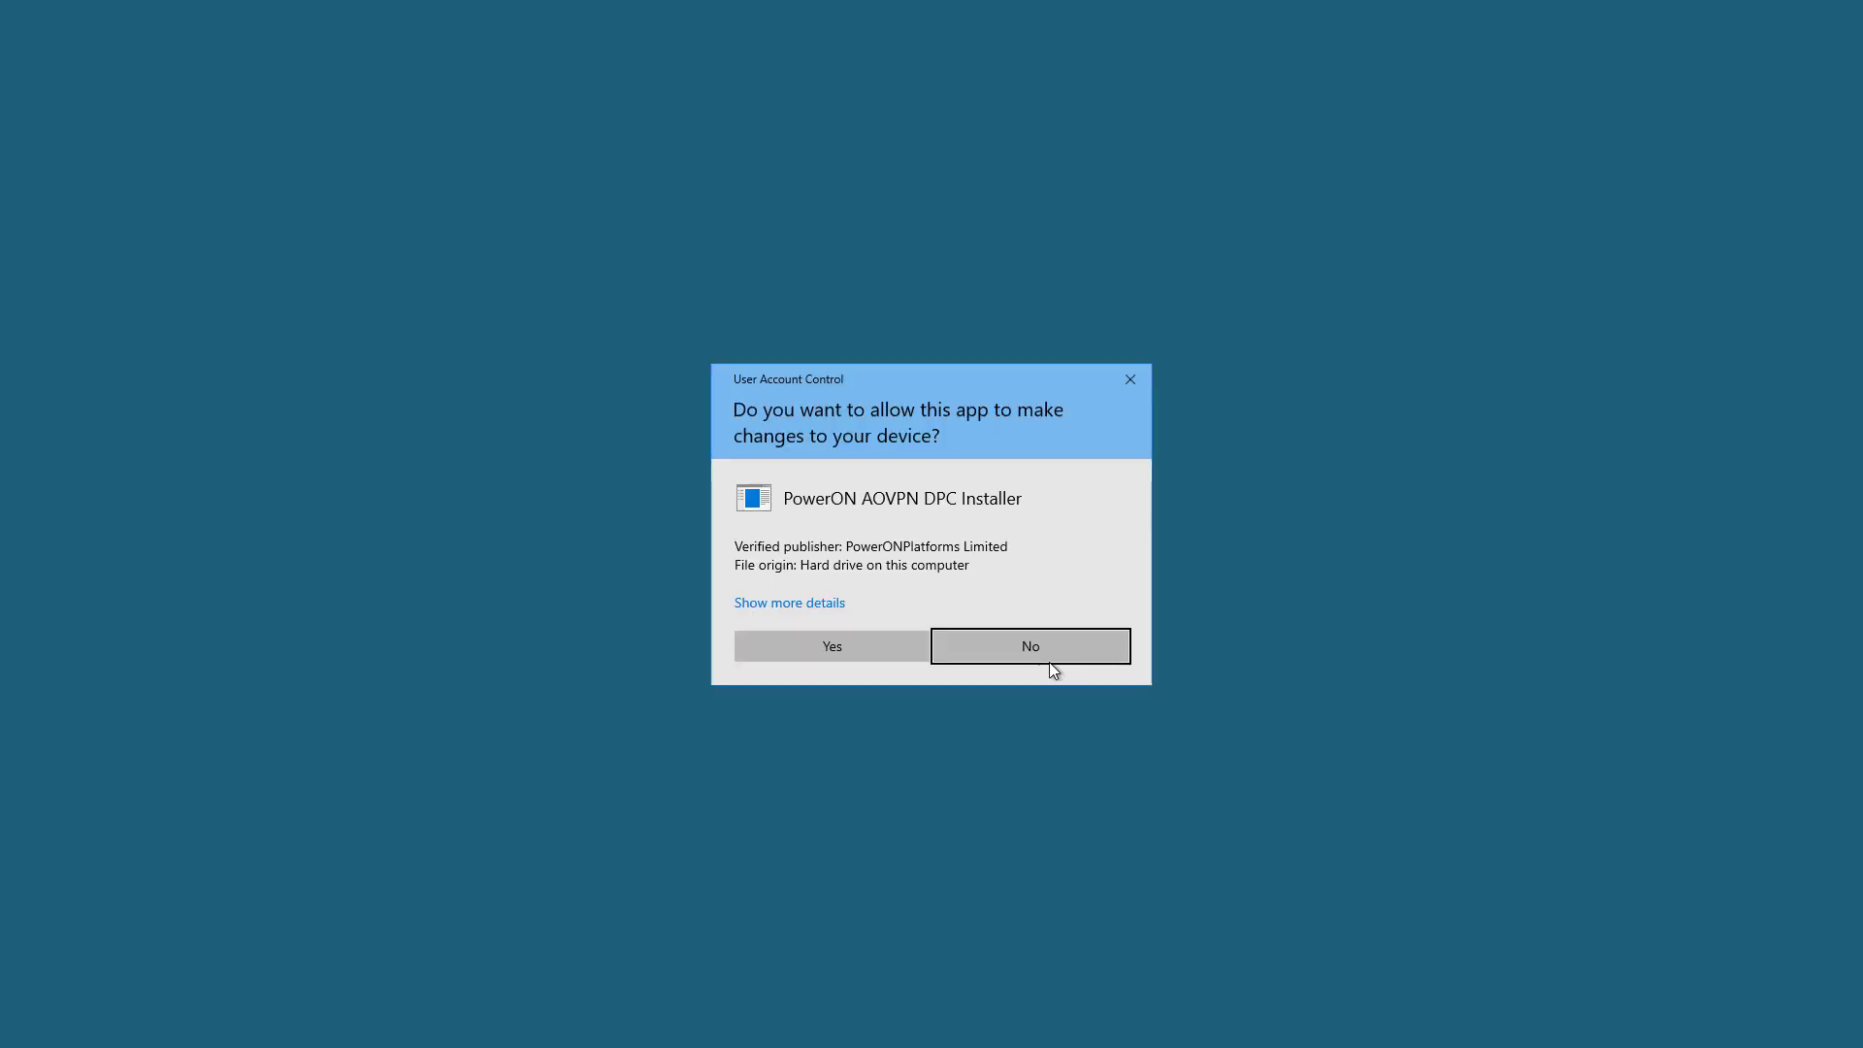
pyautogui.click(867, 645)
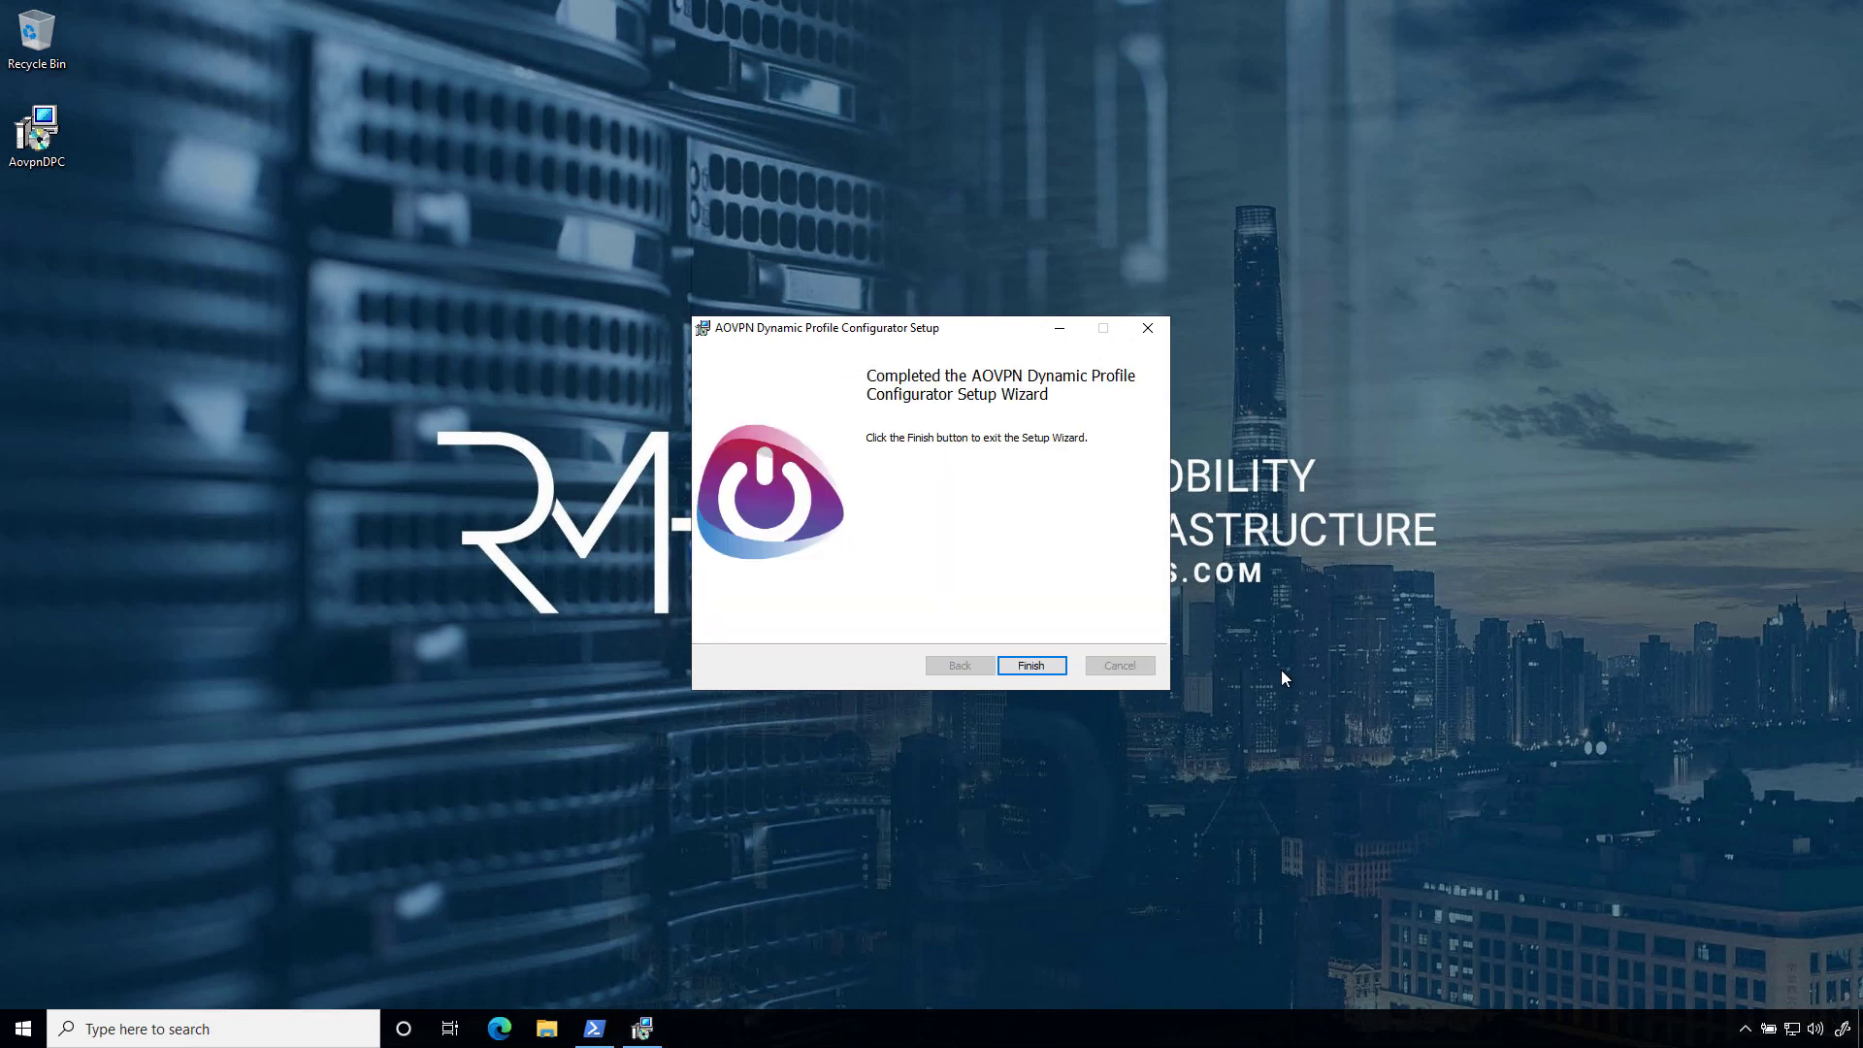
pyautogui.click(1045, 666)
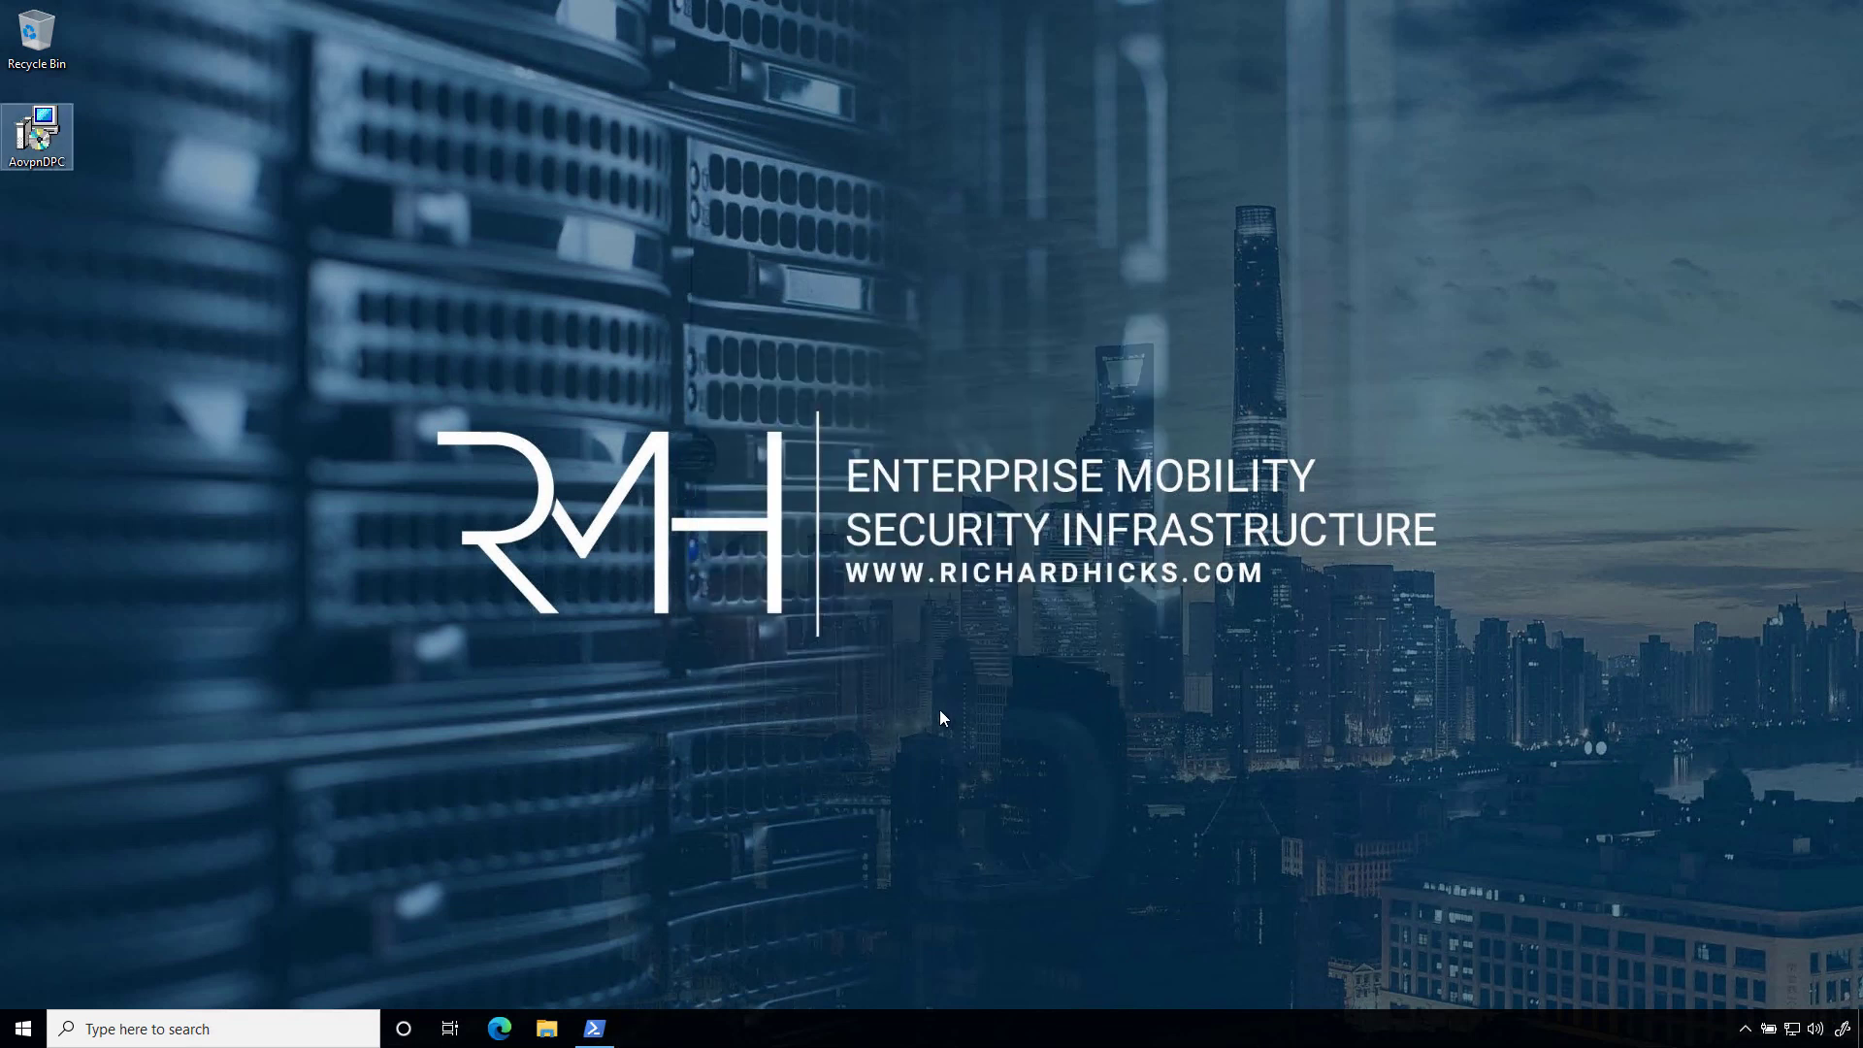
# Step: Force a group policy refresh with gpupdate /force in PowerShell
pyautogui.click(594, 1028)
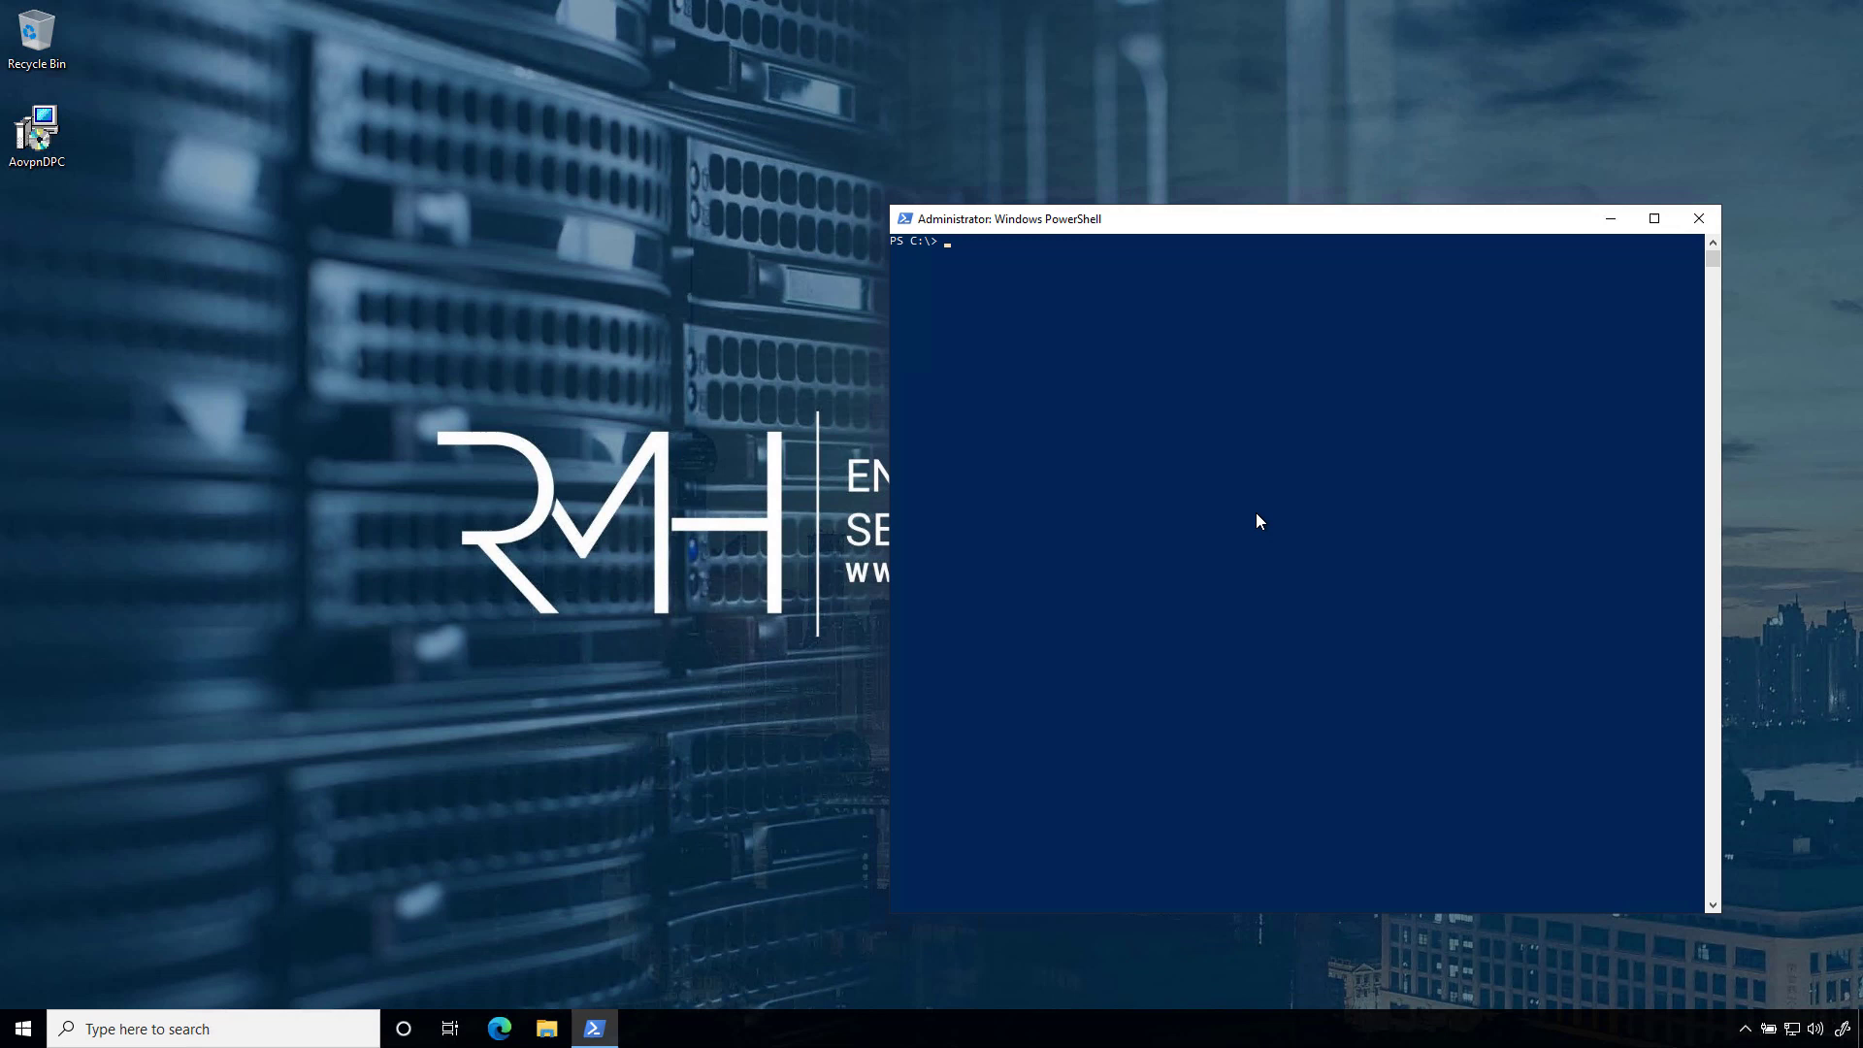
pyautogui.write('gpupdate /force')
pyautogui.press('Return')
pyautogui.write('ncpa.cpl')
pyautogui.press('Return')
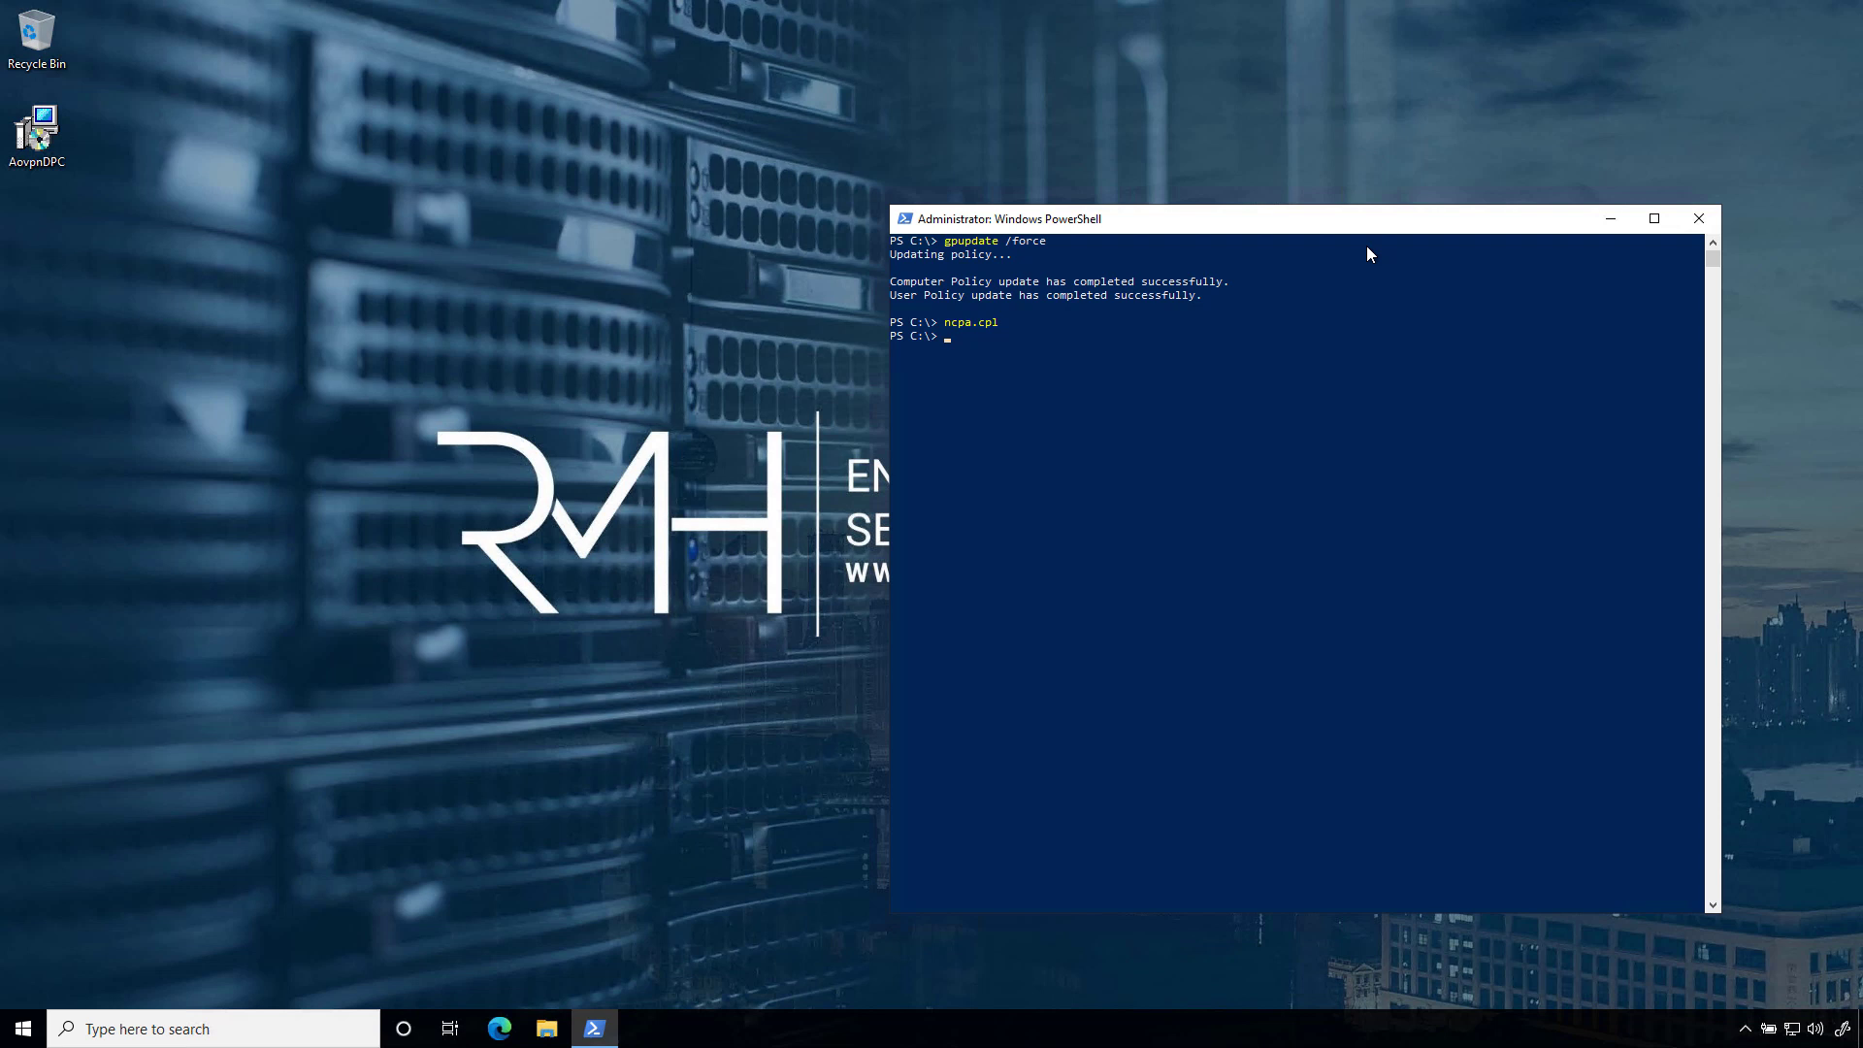
# Step: Check and start DPCService, then open Network Connections with ncpa.cpl to see the VPN profiles
pyautogui.write('Get-Service dpcs')
pyautogui.press('Tab')
pyautogui.press('Return')
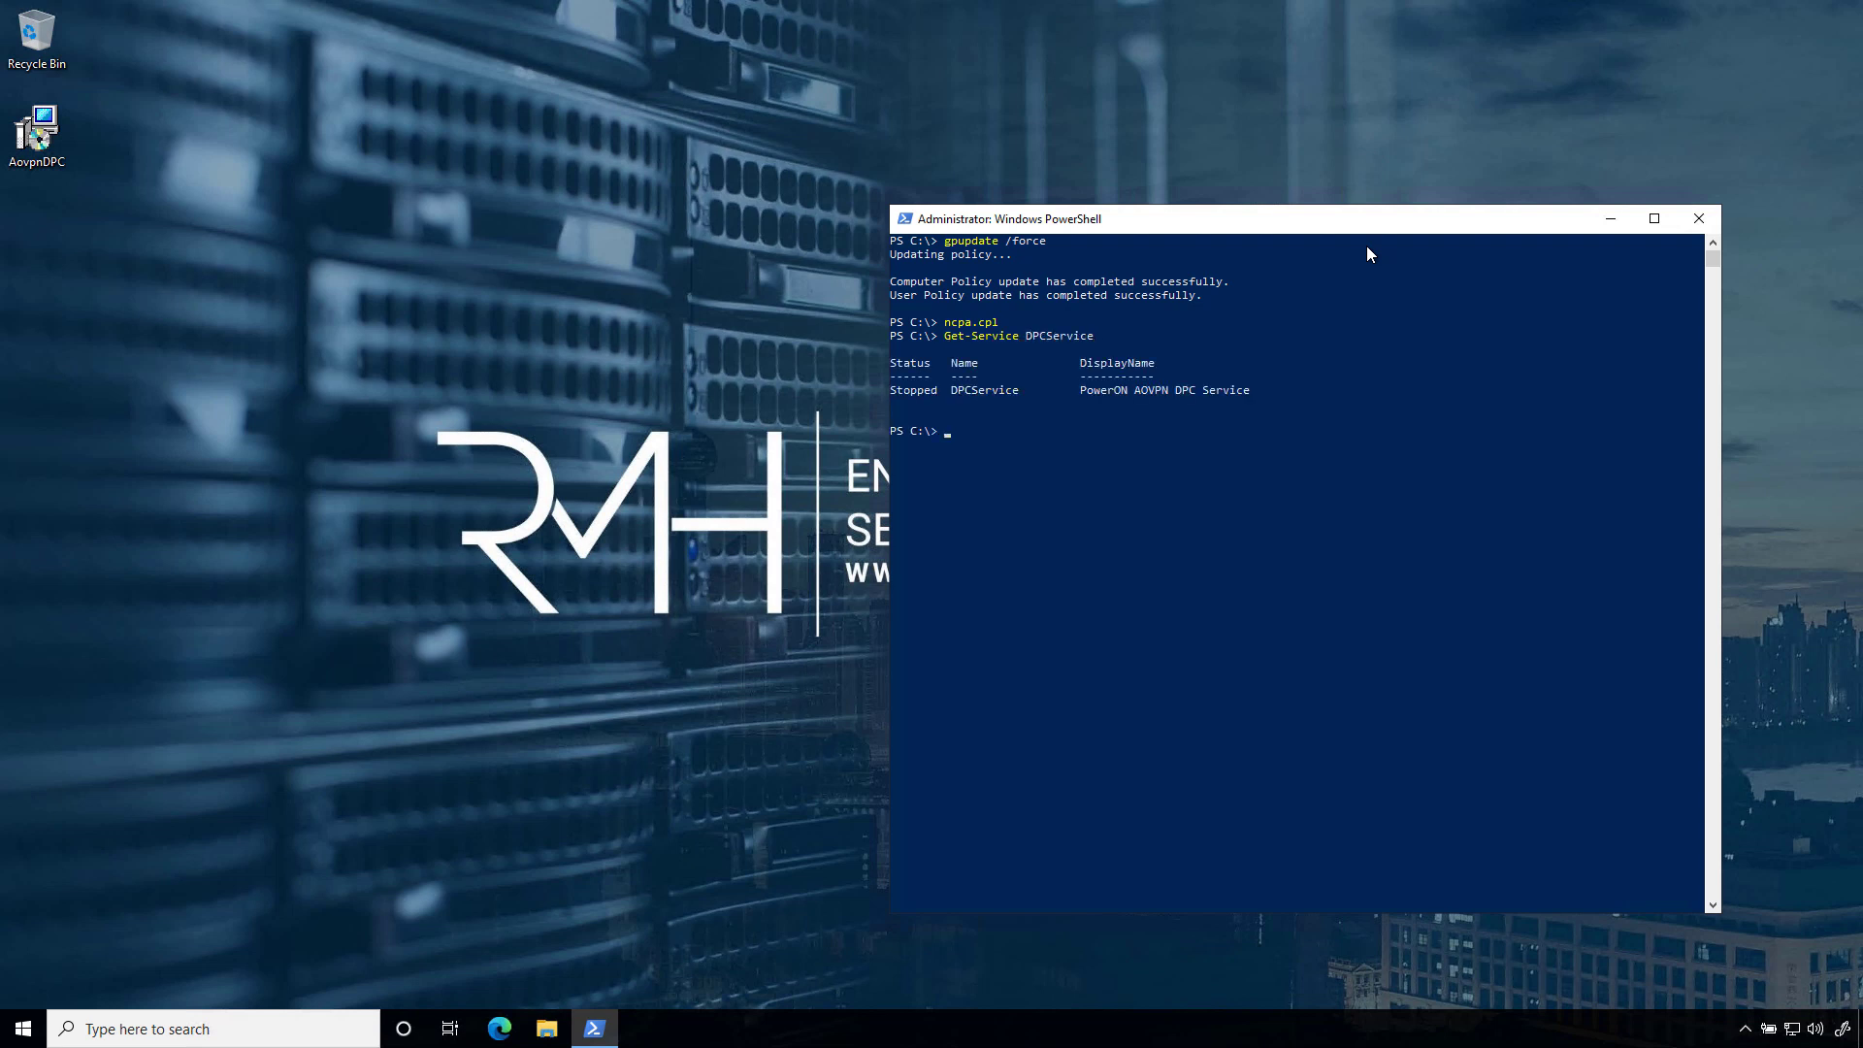
pyautogui.write('Start-Service dpcs')
pyautogui.press('Tab')
pyautogui.press('Return')
pyautogui.write('ncpa.cpl')
pyautogui.press('Return')
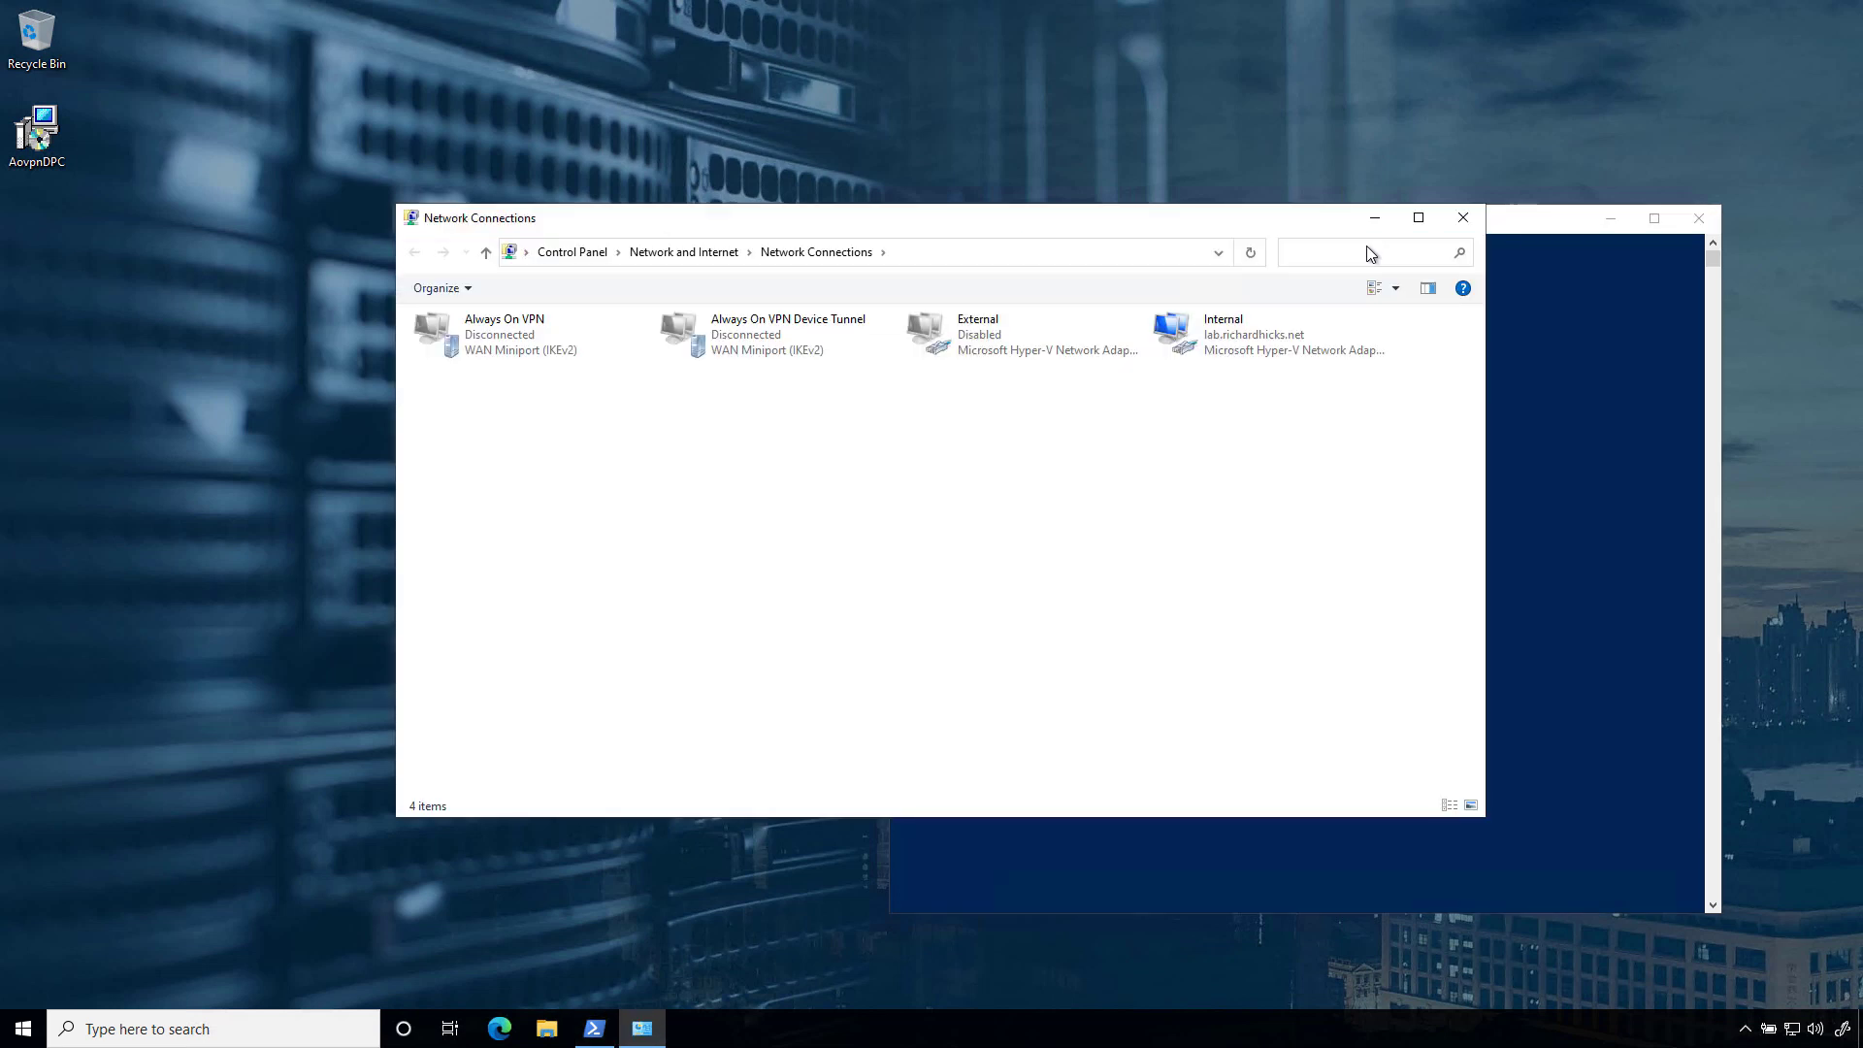